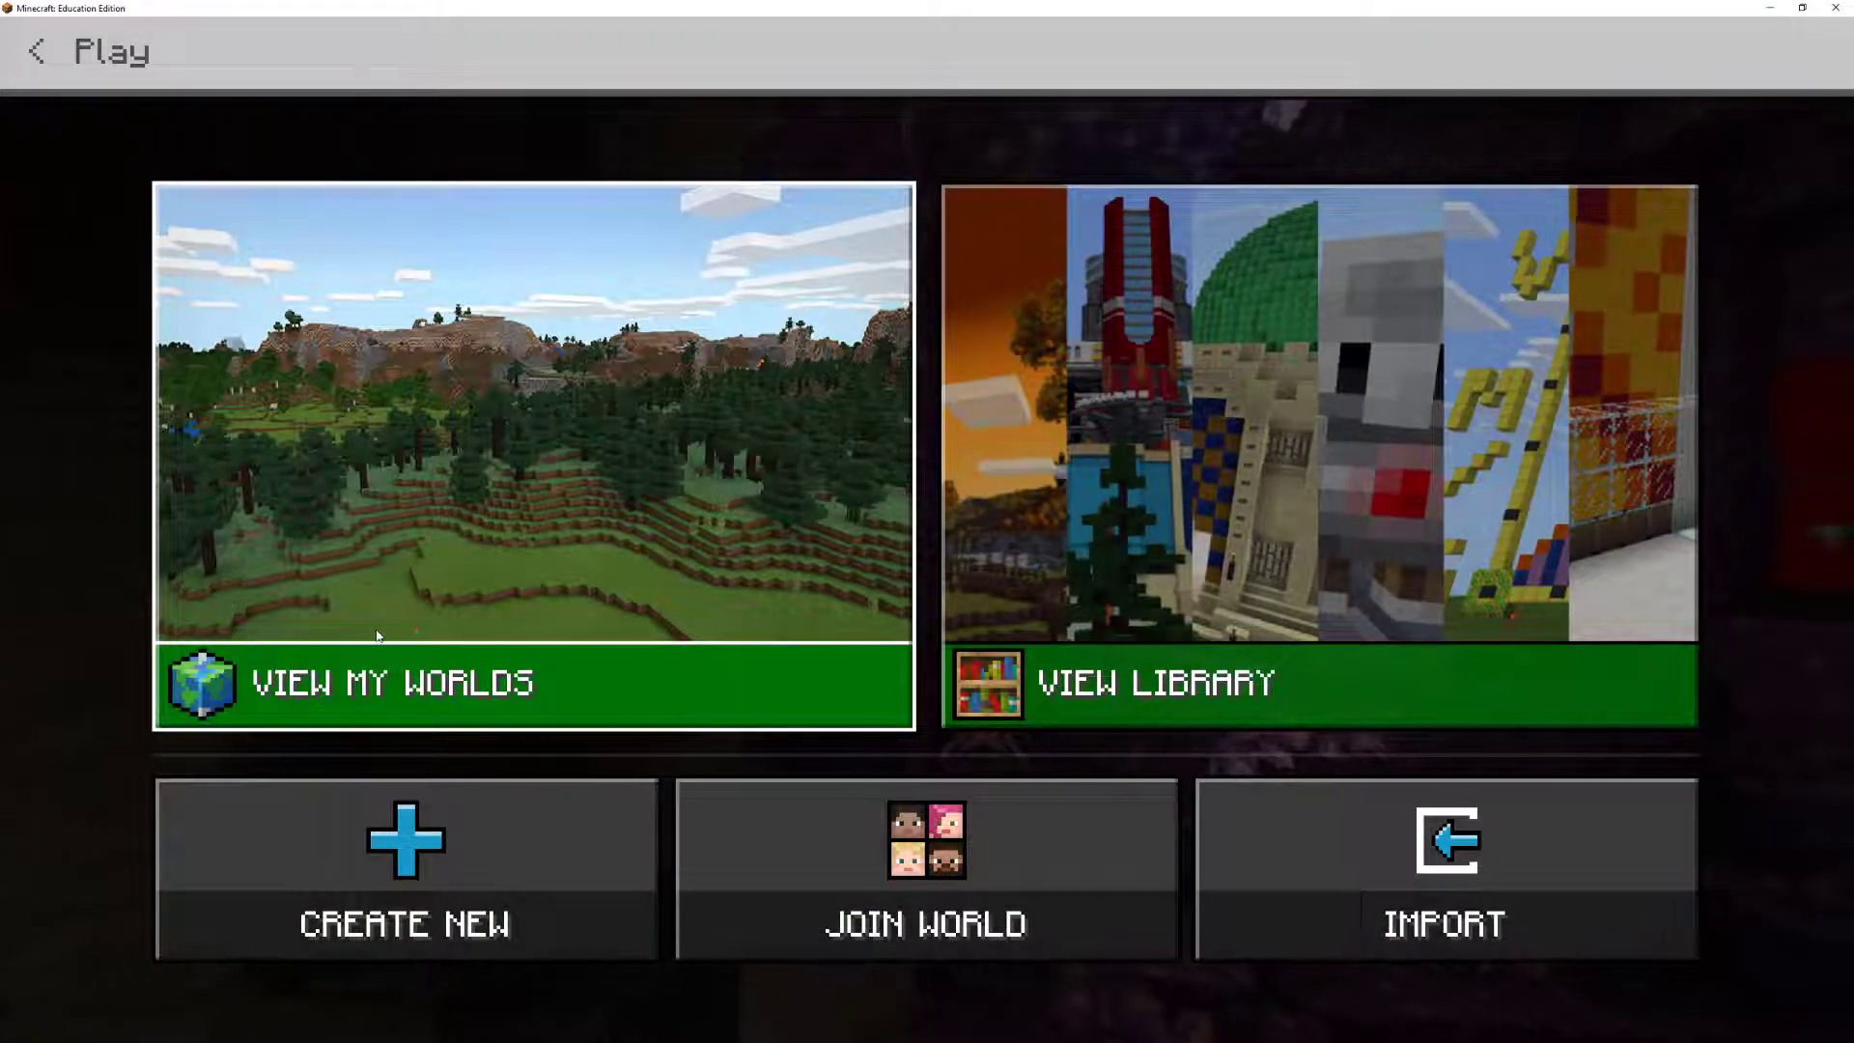
Start a blank new world from My Worlds and name it Modified World.
left_click(352, 670)
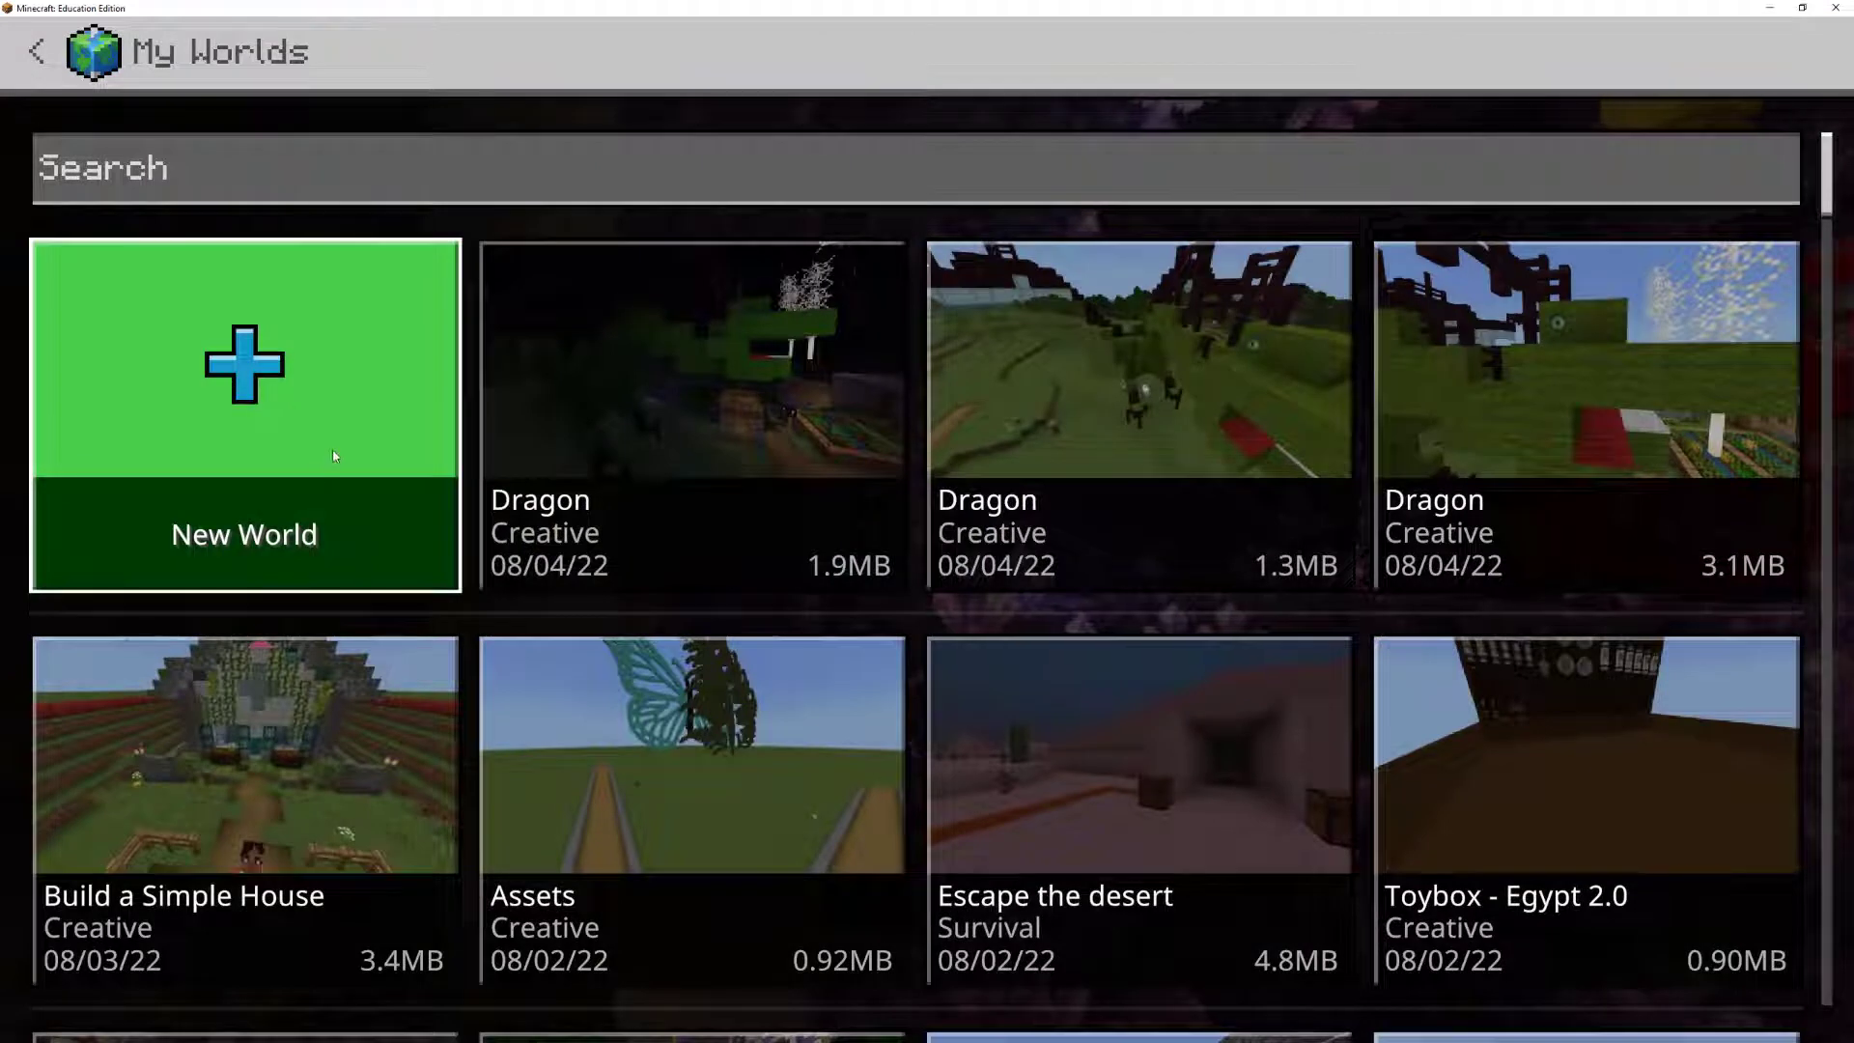
left_click(335, 453)
left_click(295, 271)
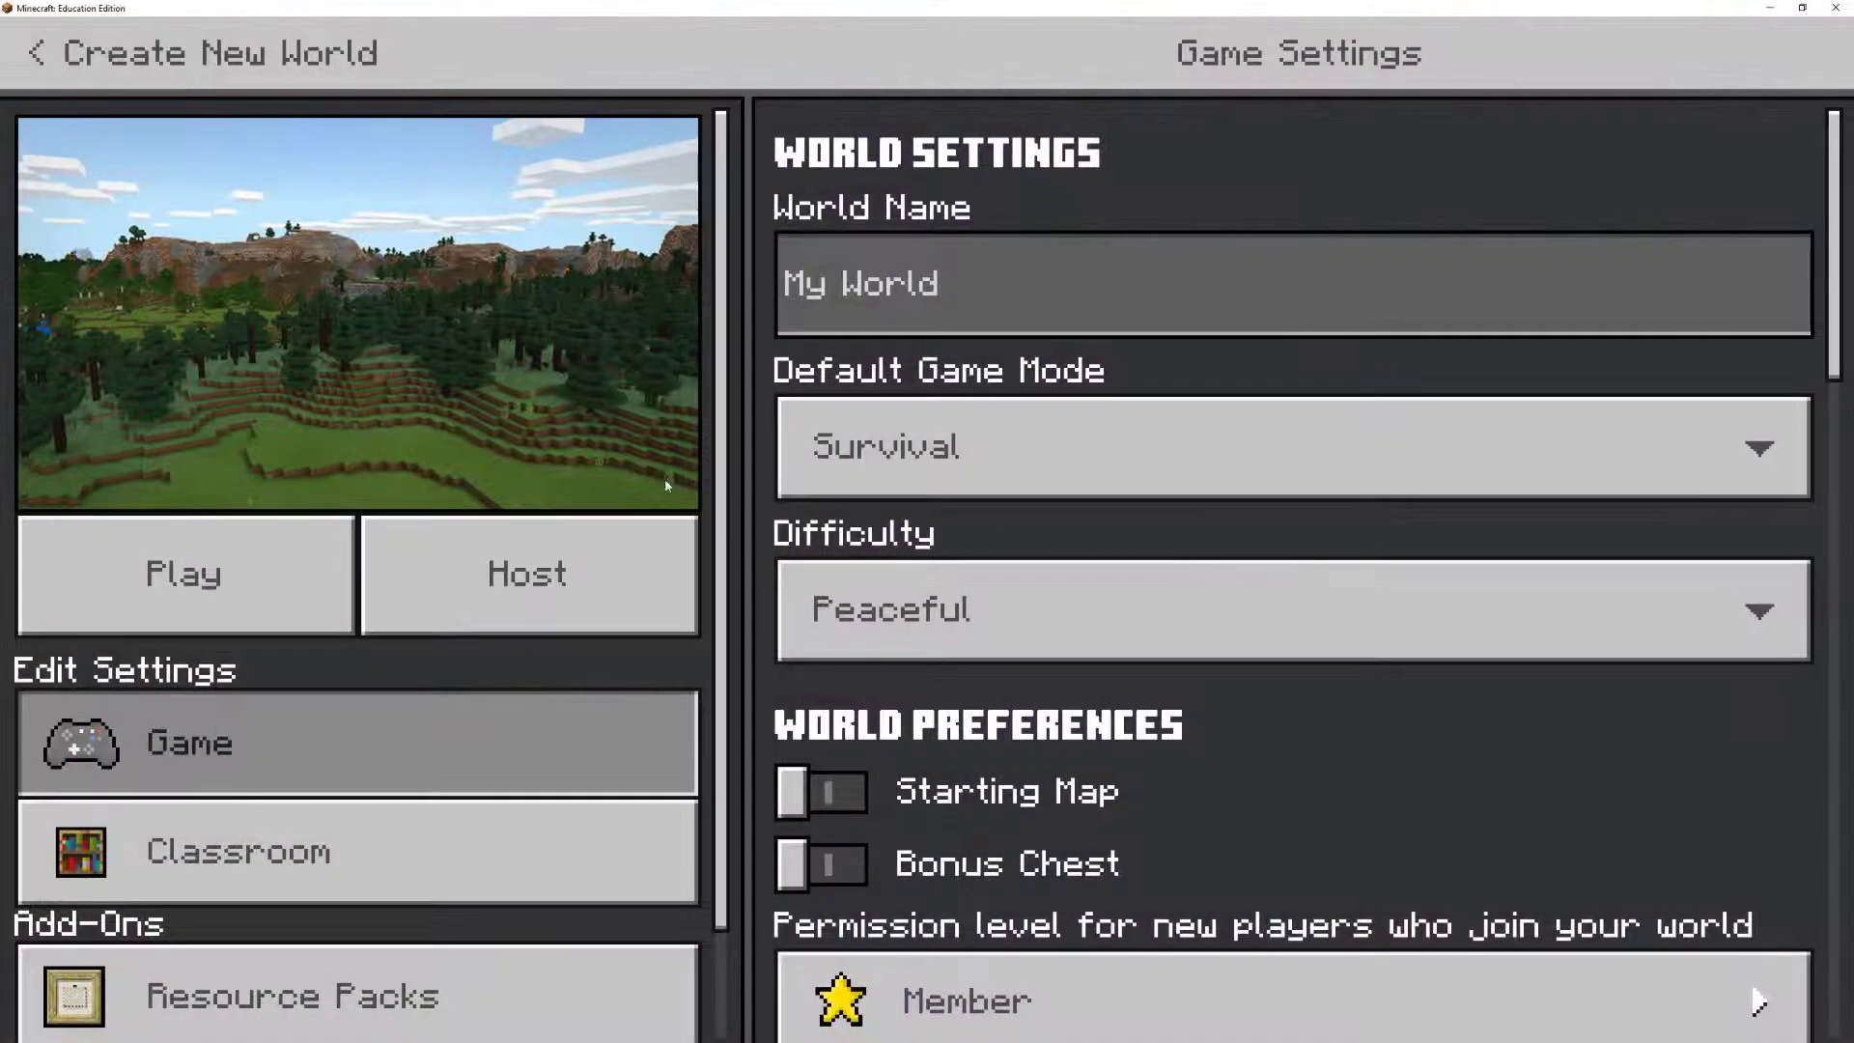
left_click(869, 295)
type("Modi")
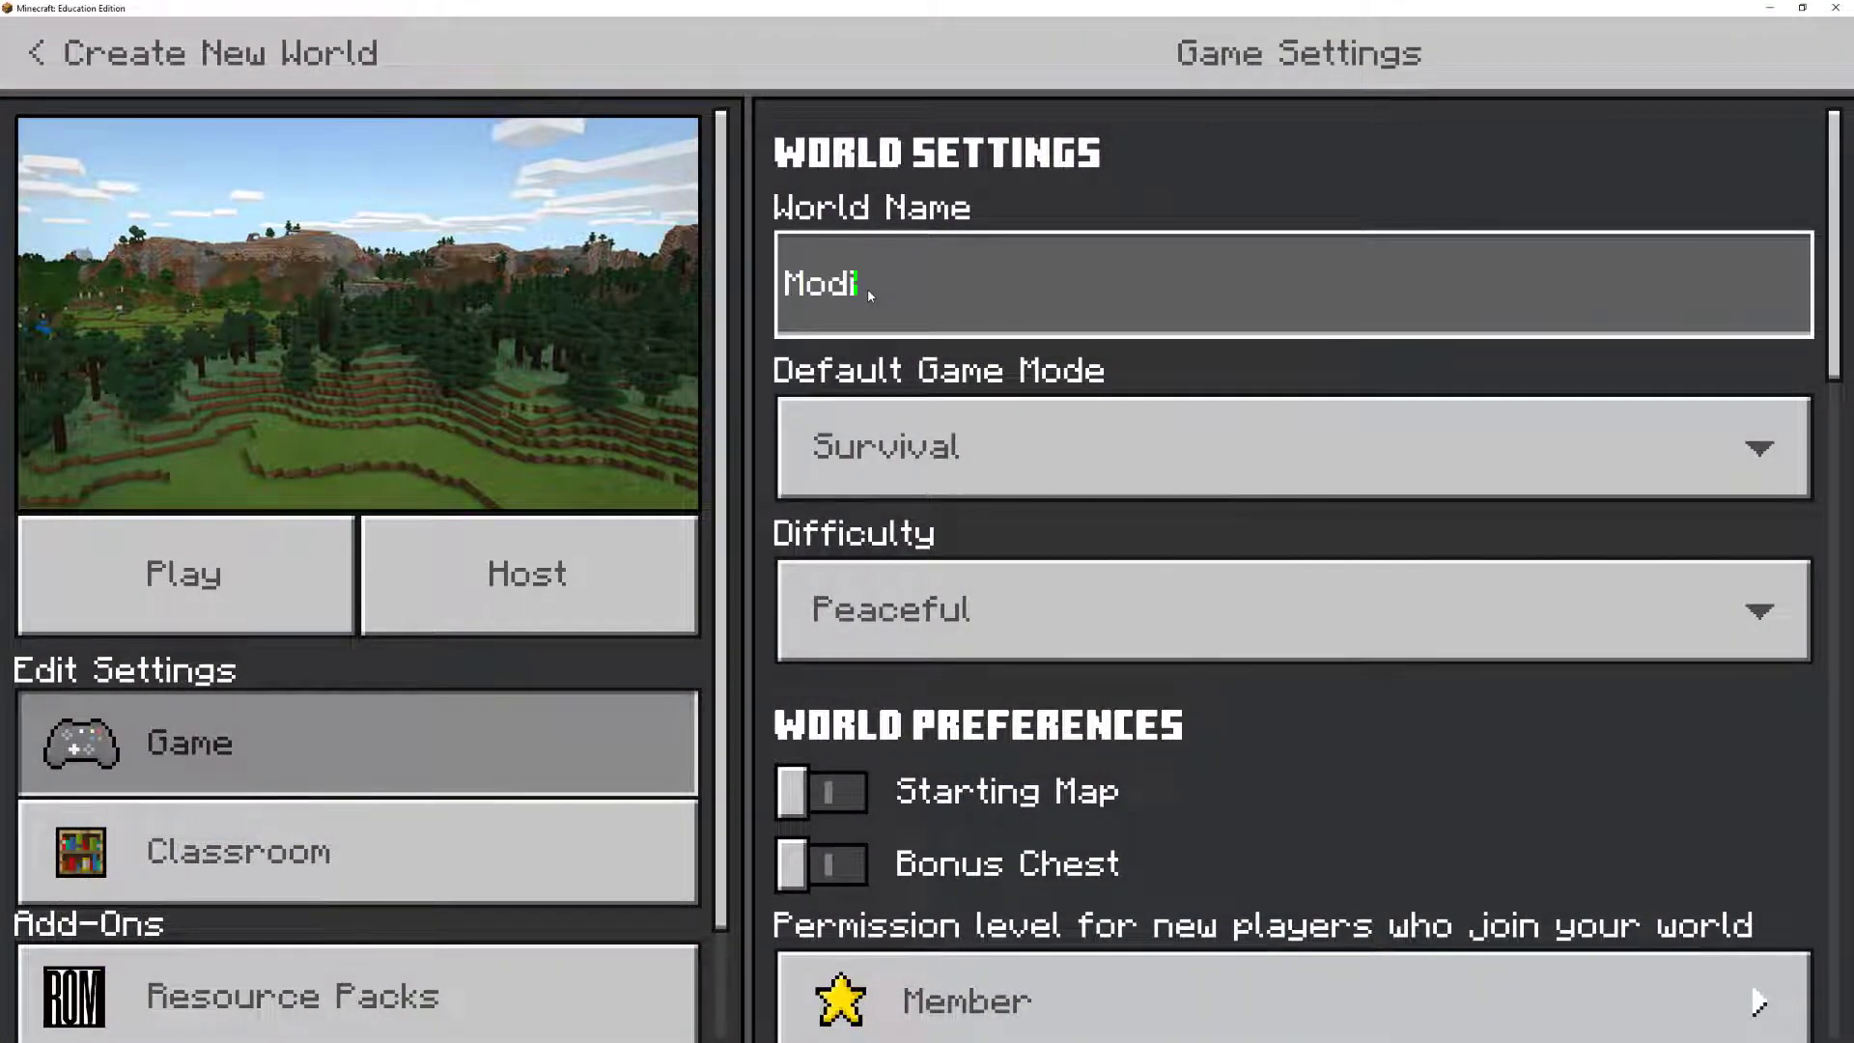
type("fied World")
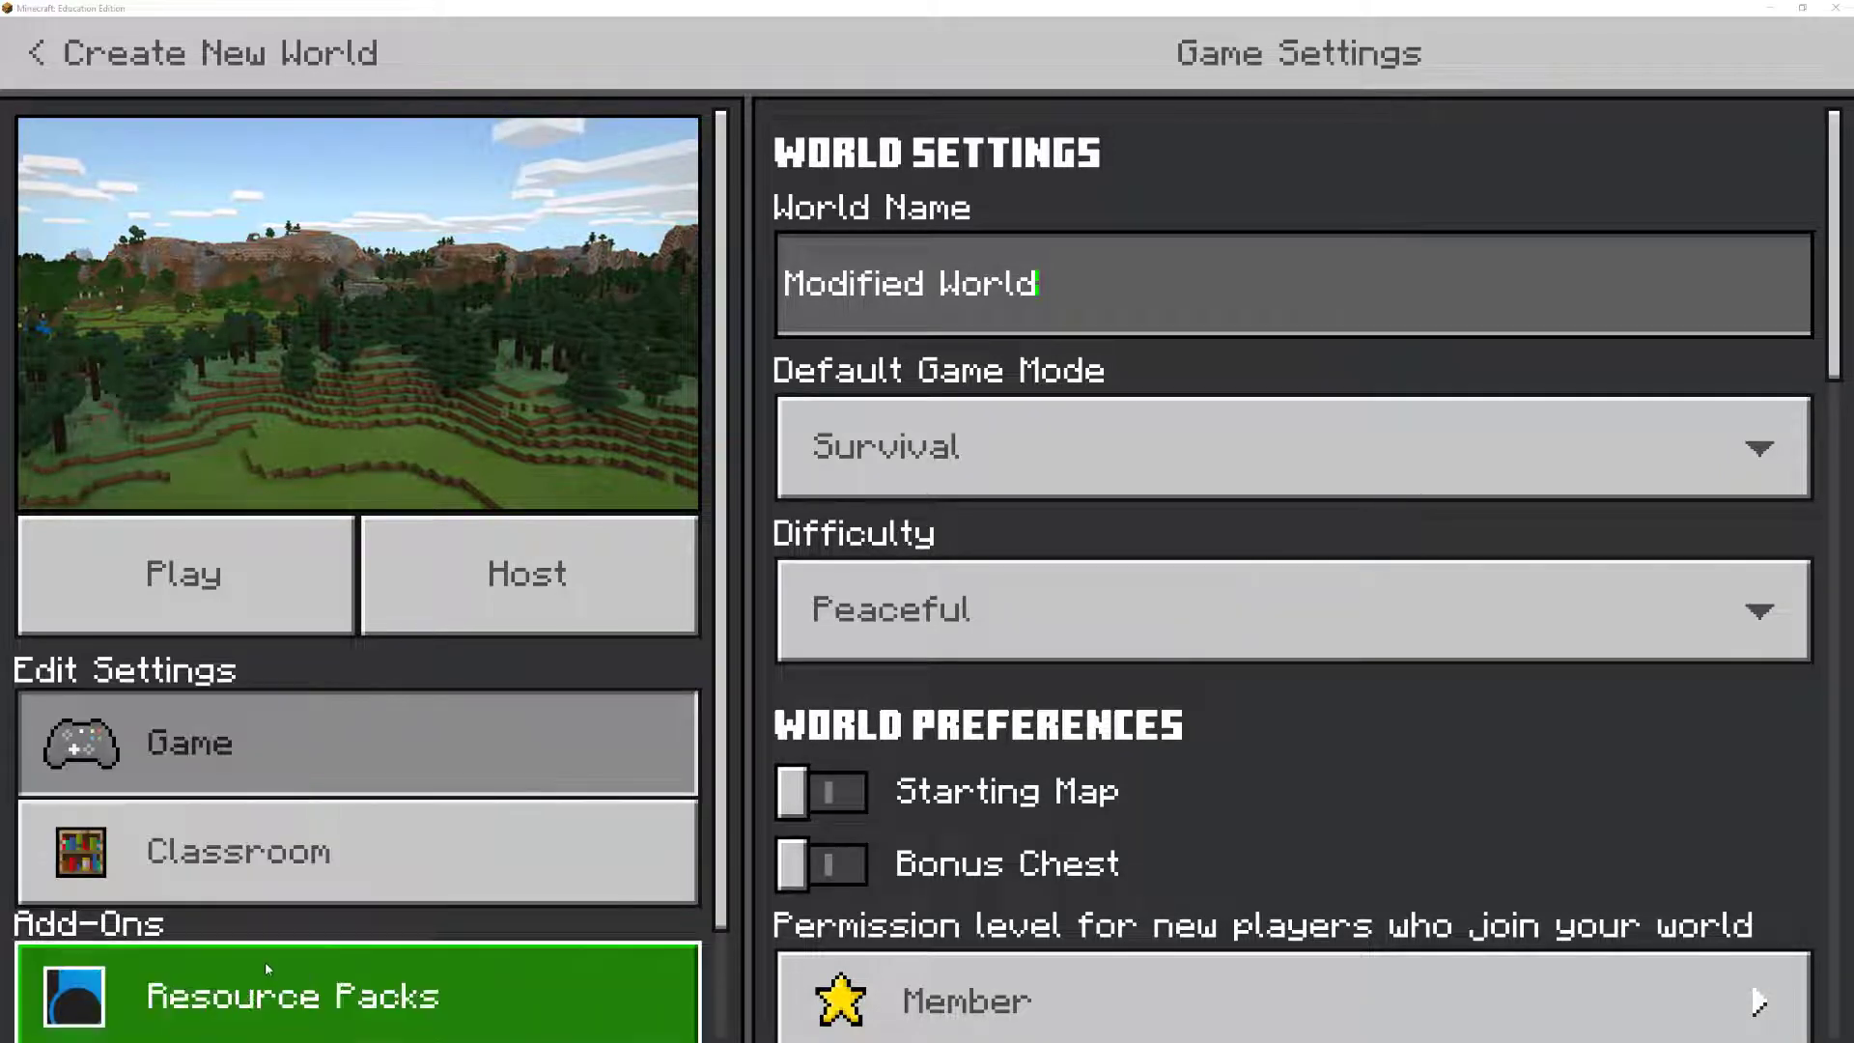
Activate the Invisible Item Frame Pack from My Packs, then create and enter the world.
left_click(391, 995)
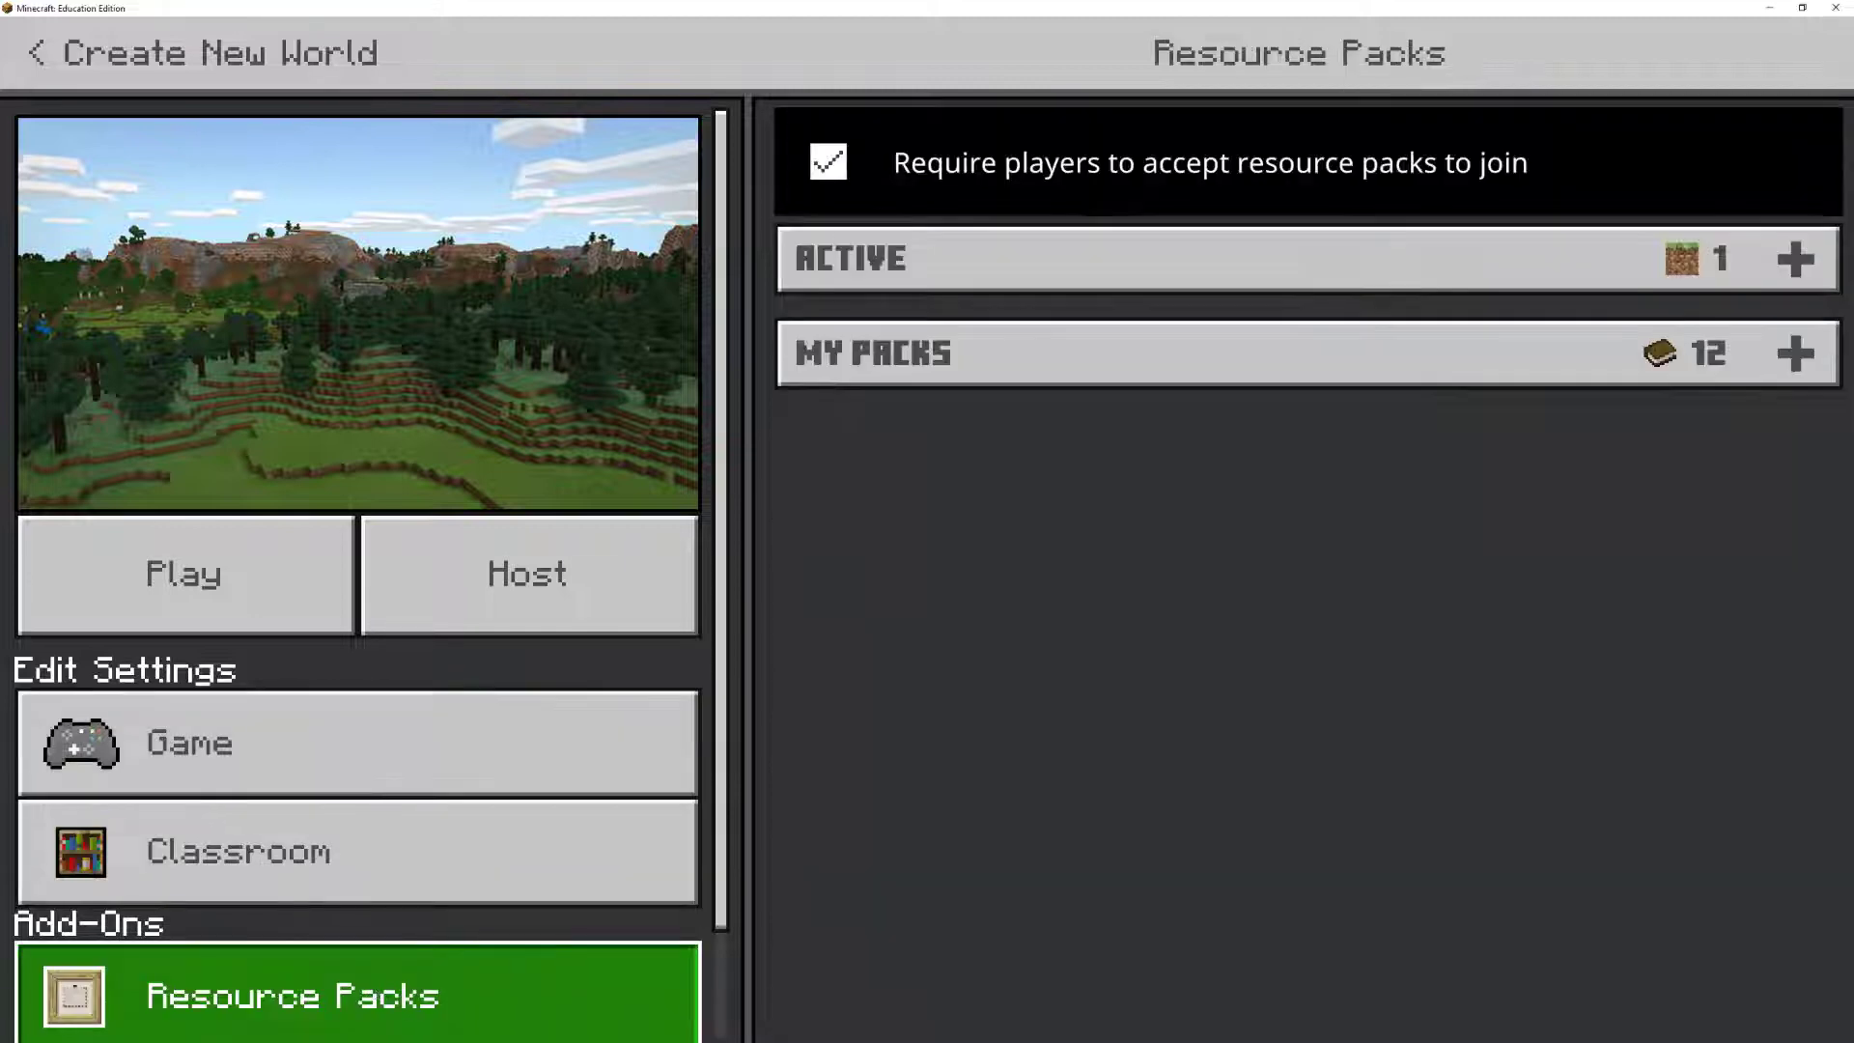
left_click(1491, 353)
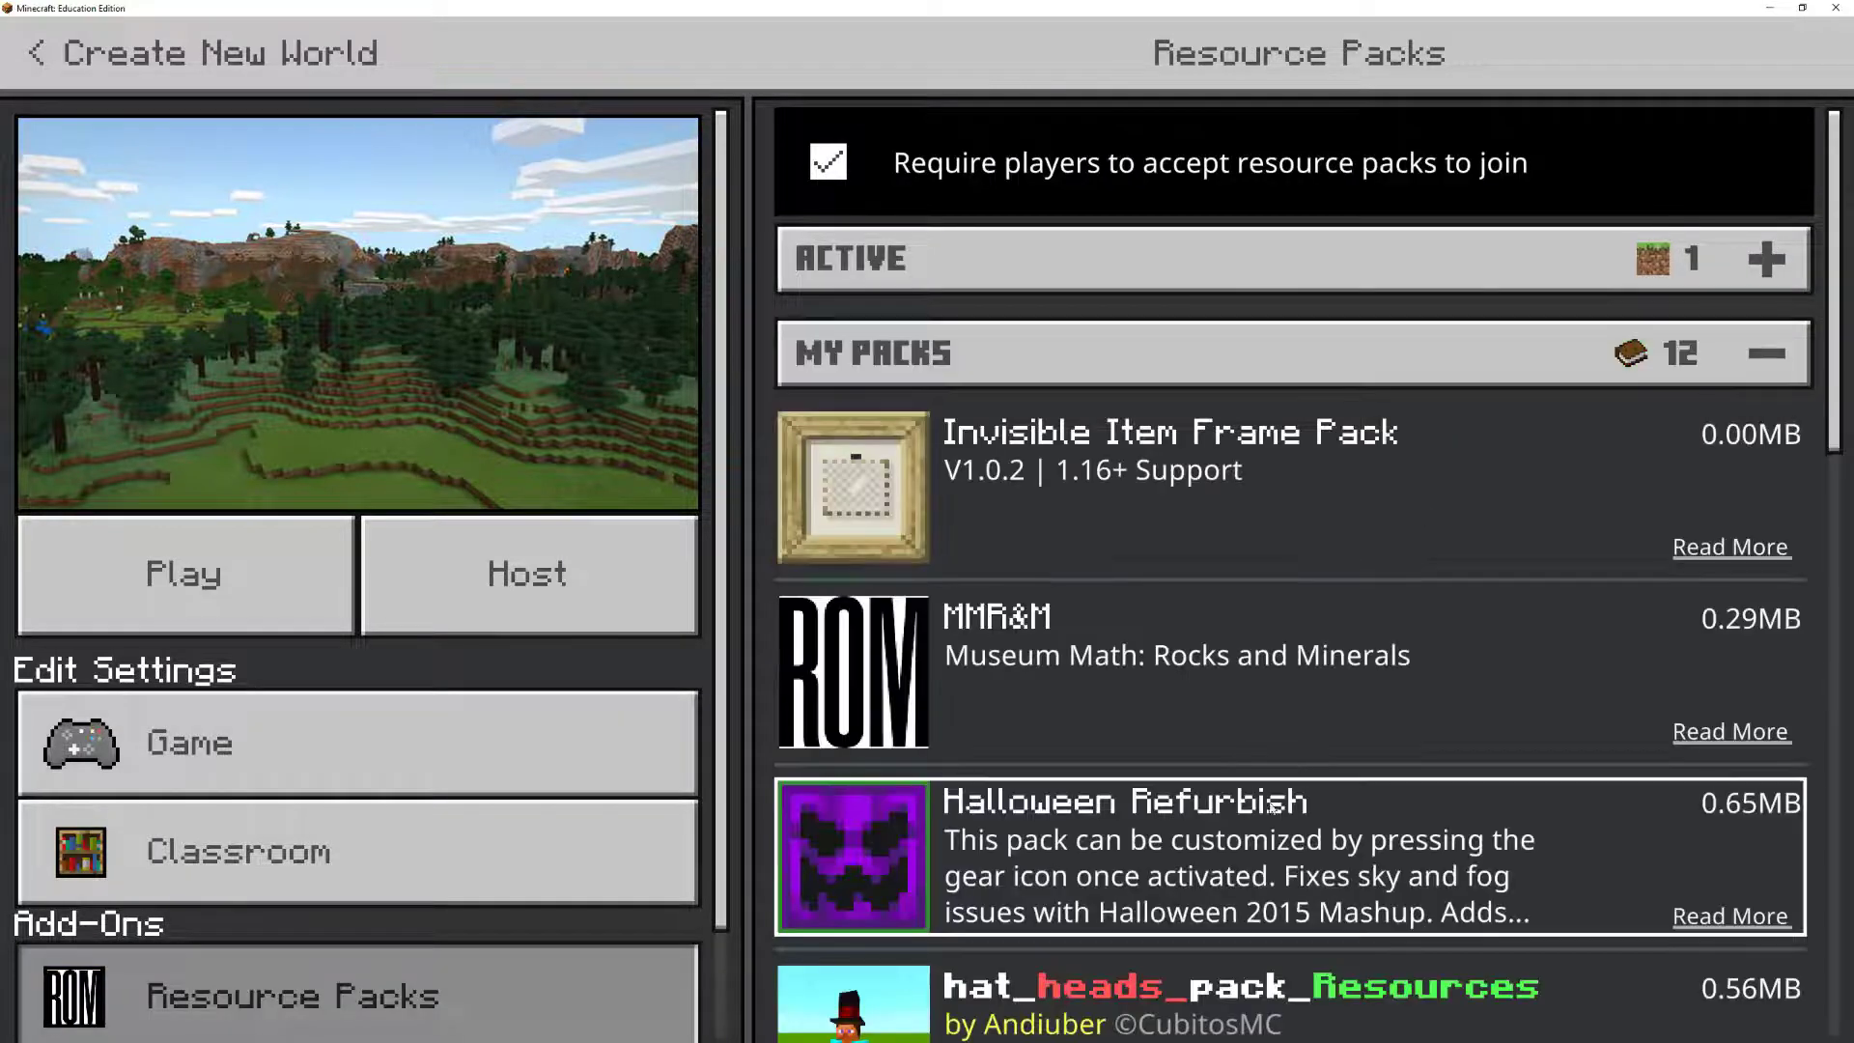
left_click(1136, 507)
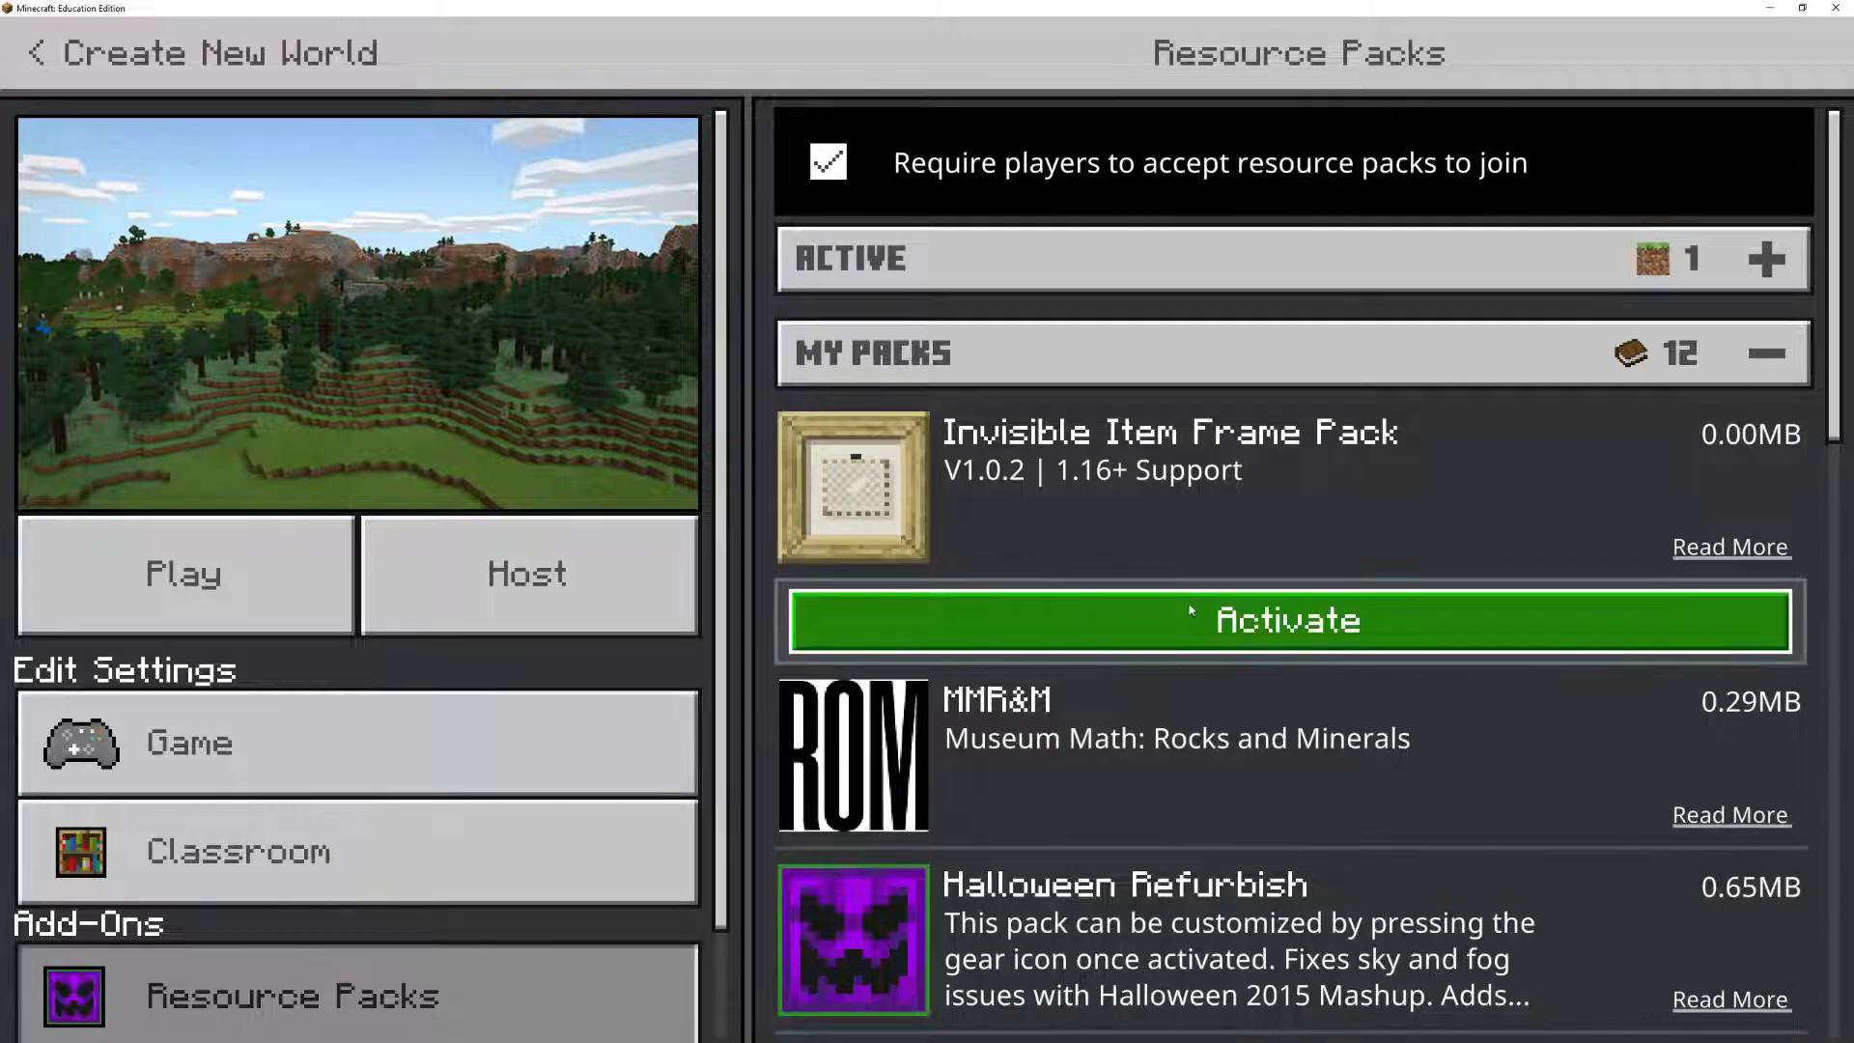
left_click(1182, 597)
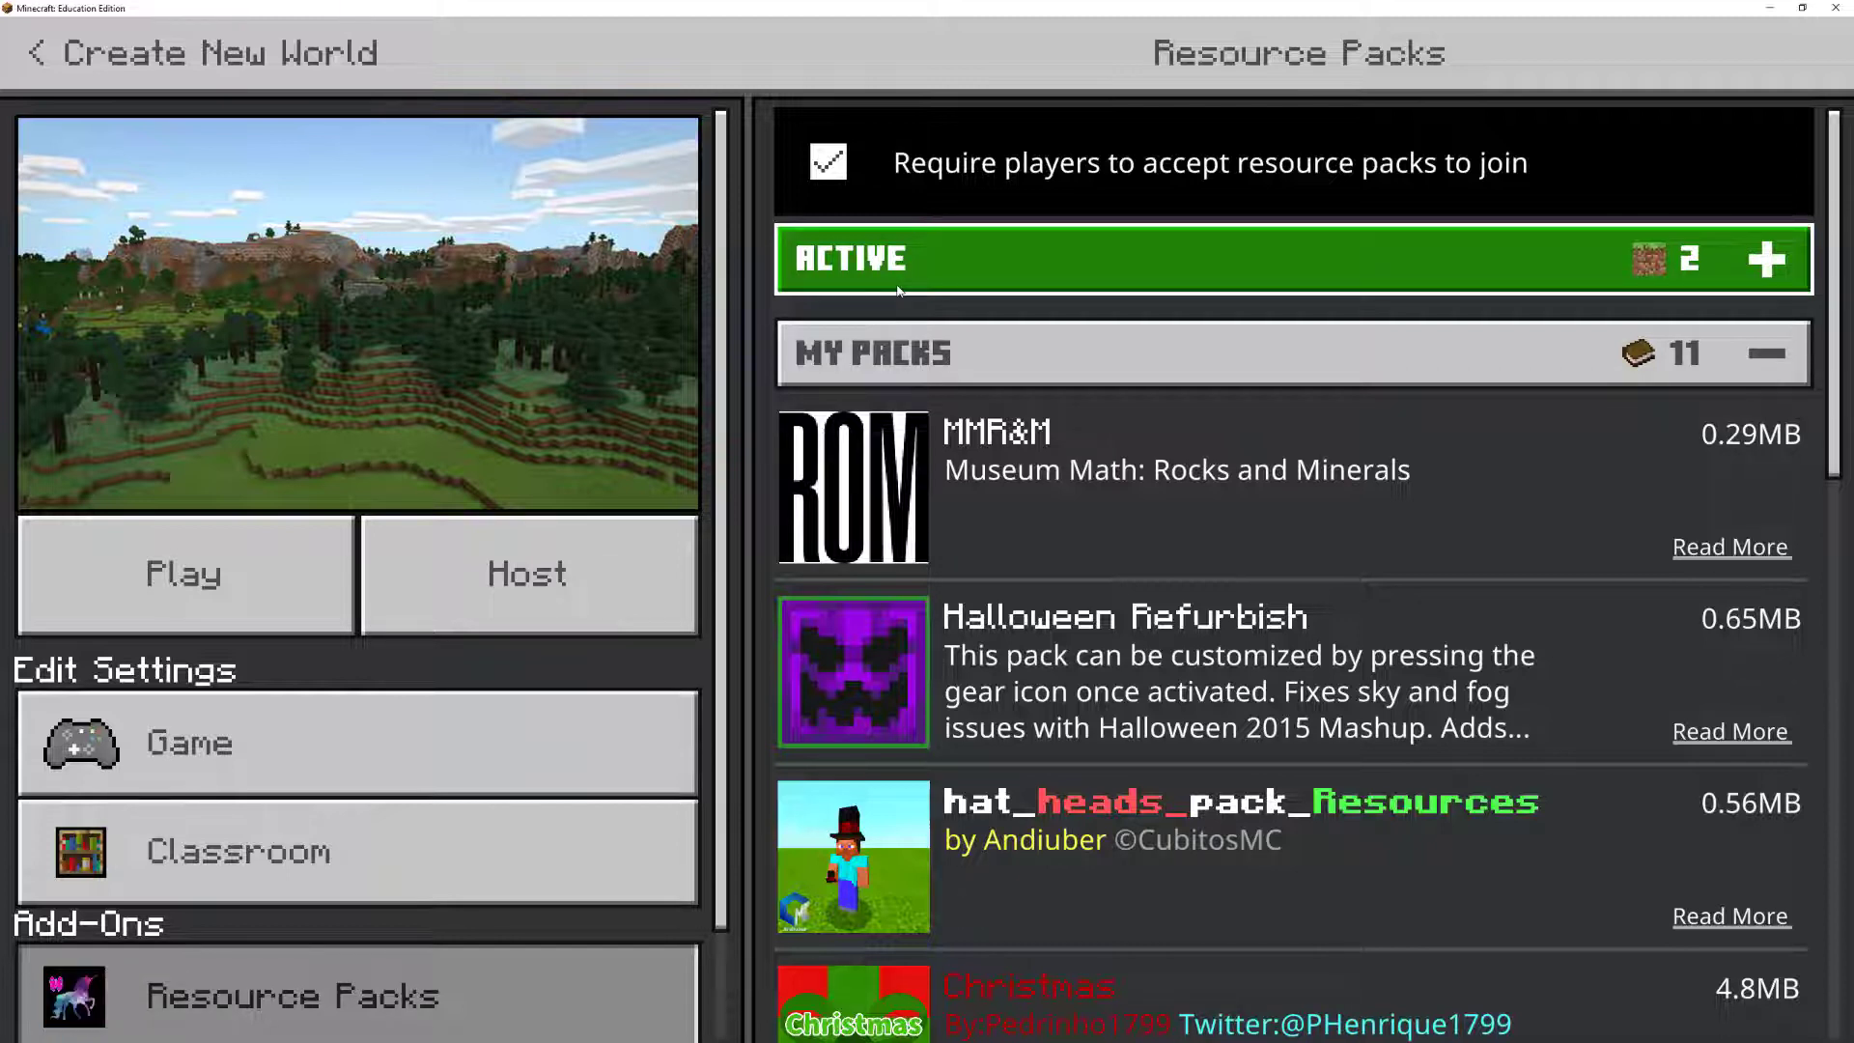
left_click(257, 552)
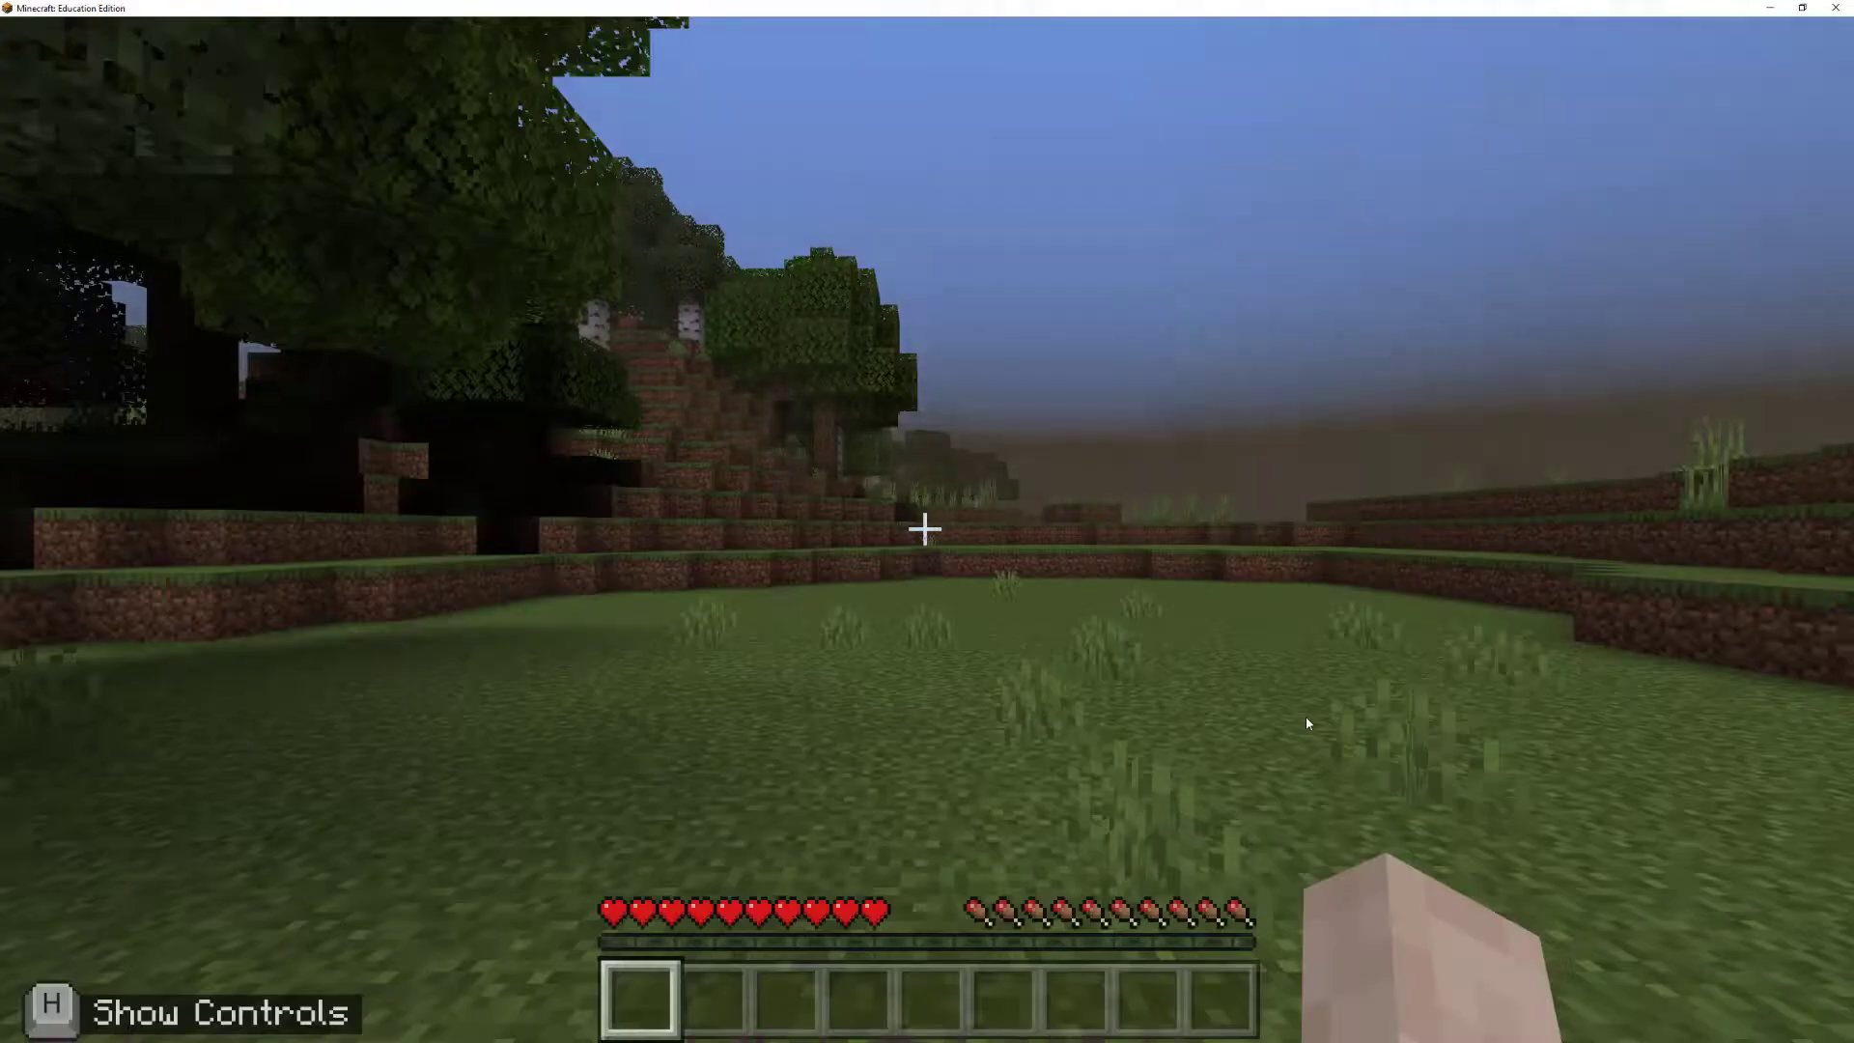
Save and exit the world, then select Modified World in the My Worlds list.
key("Escape")
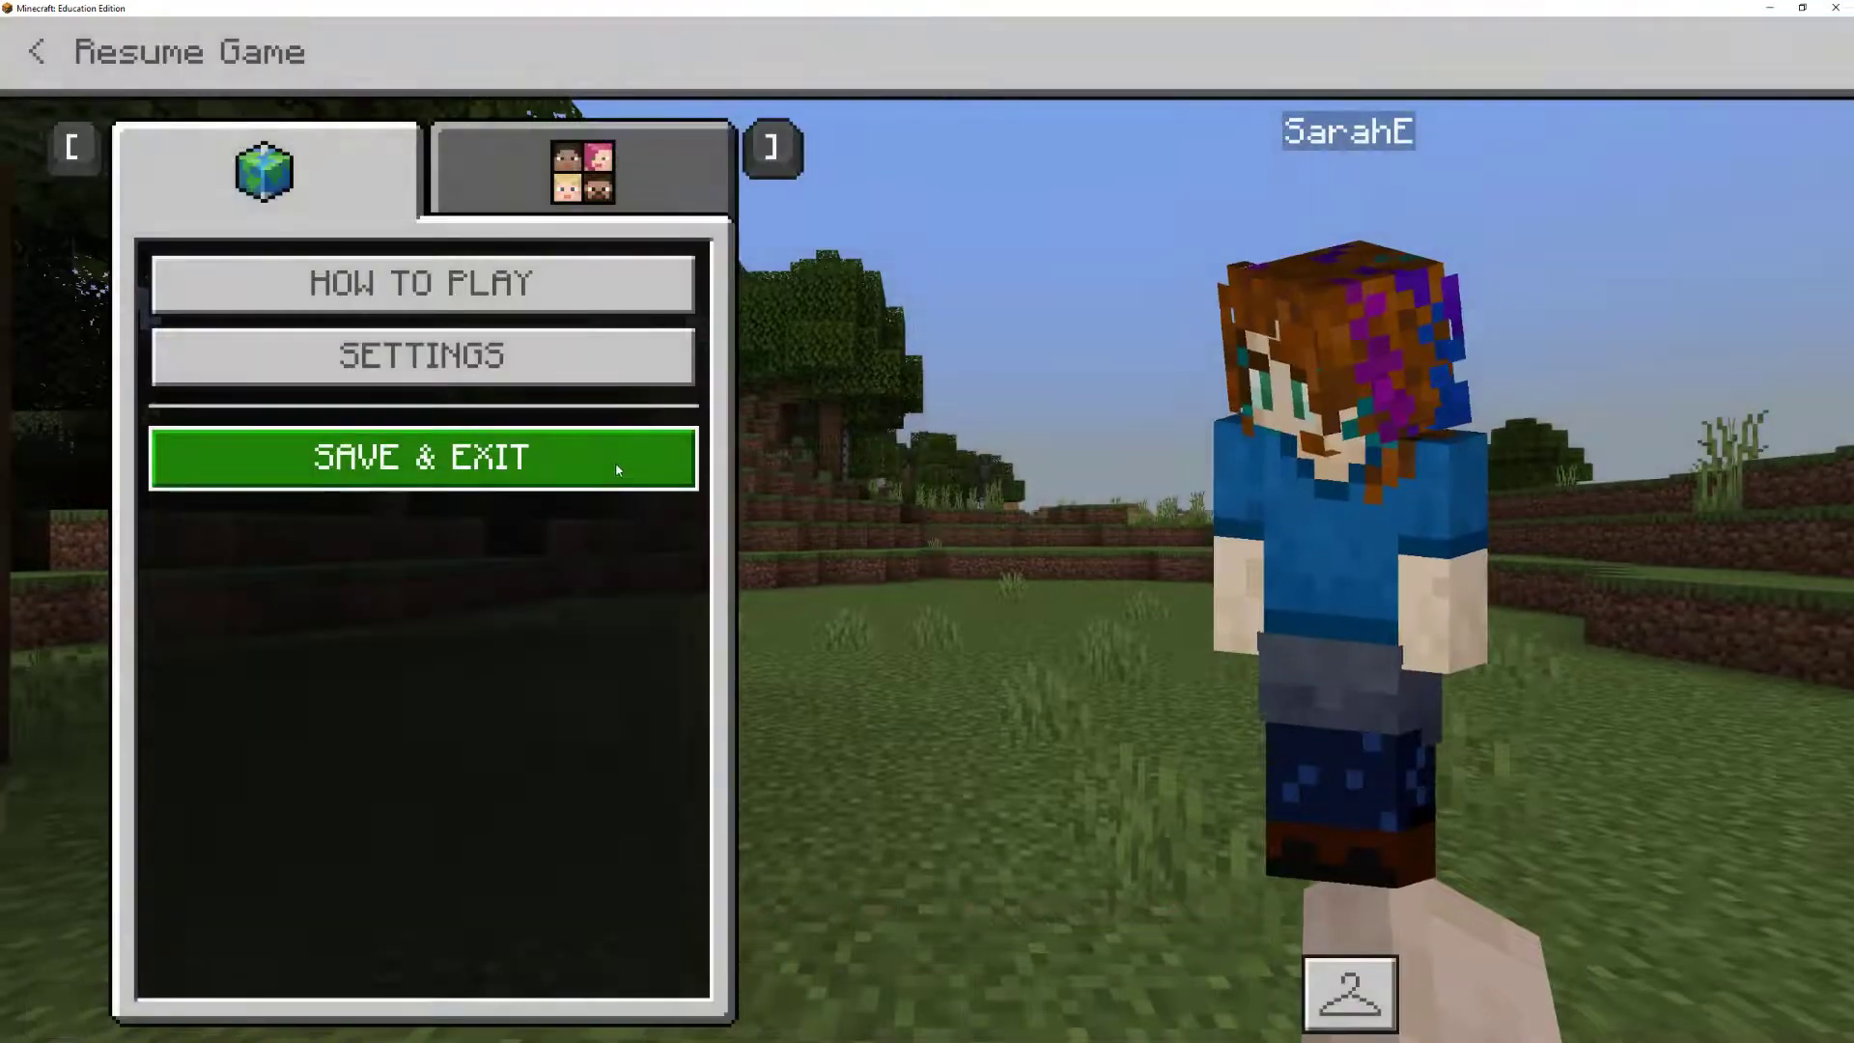
left_click(609, 455)
left_click(927, 646)
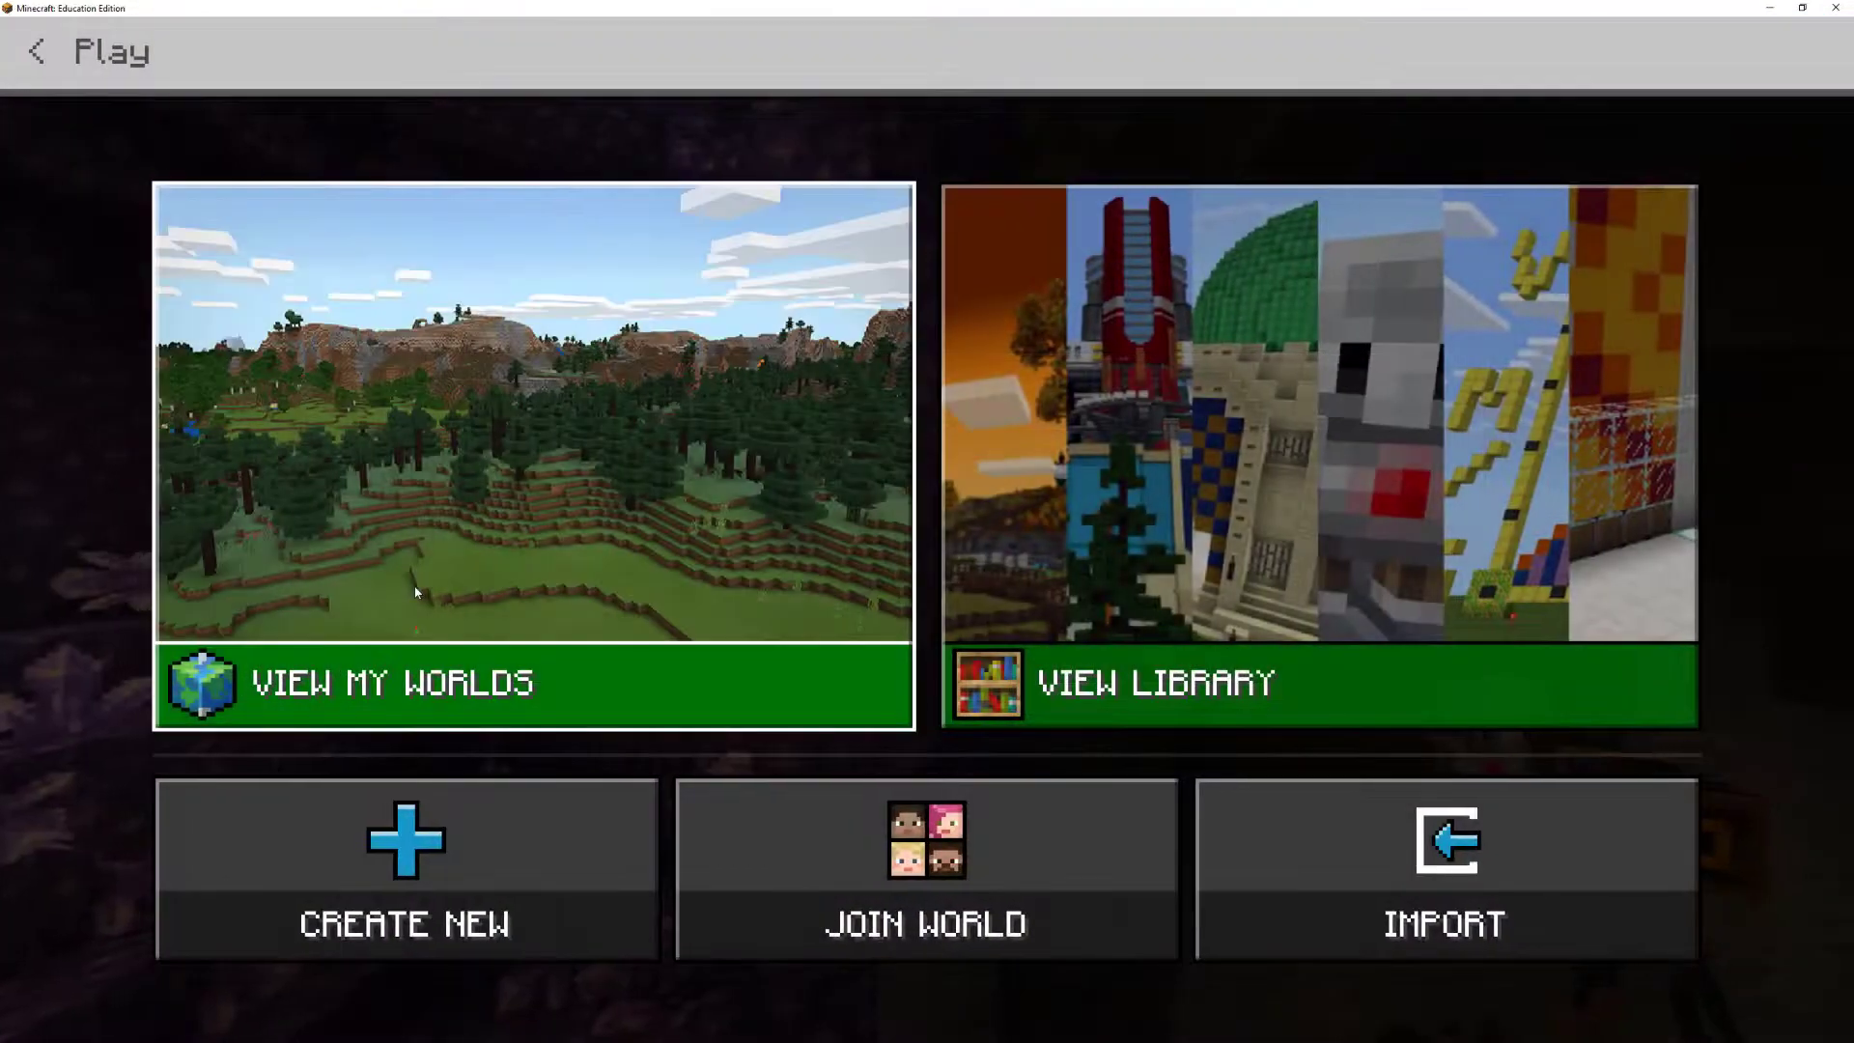
left_click(401, 673)
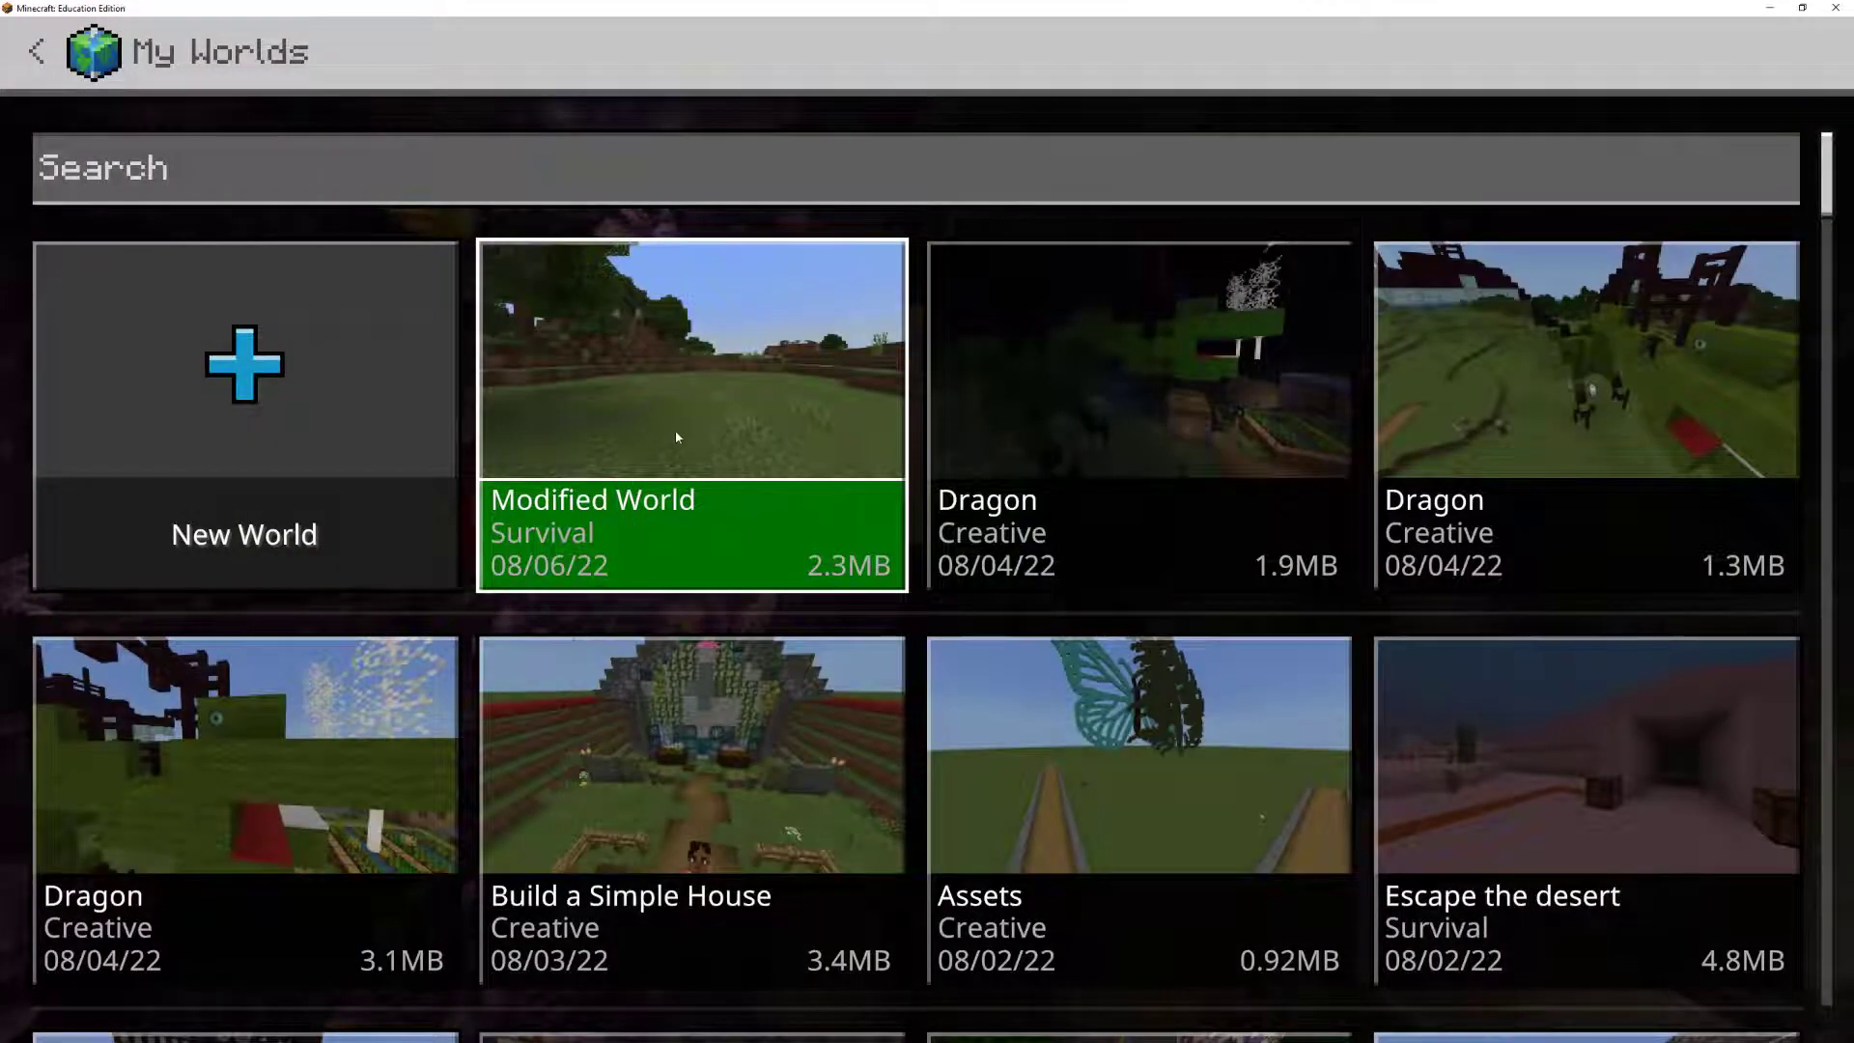
left_click(676, 436)
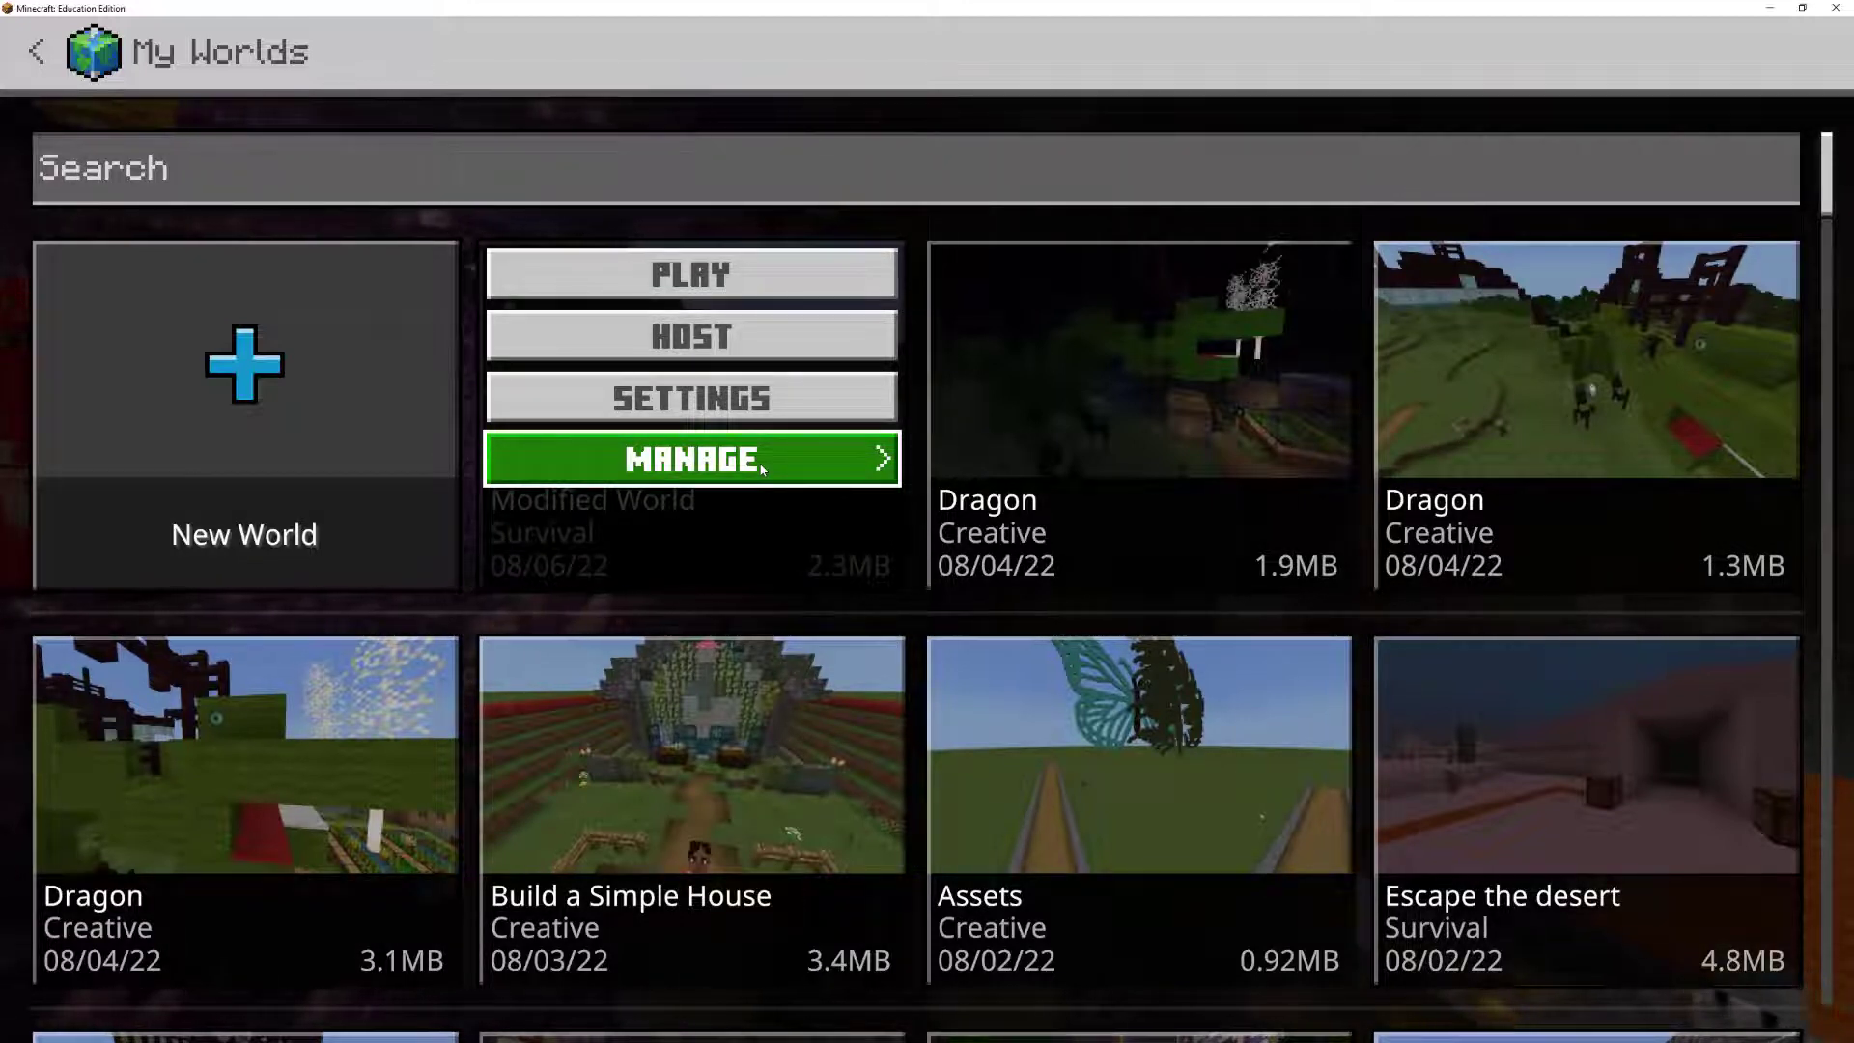
Export Modified World as Modified World.mcworld into a new Downloads folder named Modified Worlds.
left_click(679, 446)
left_click(691, 398)
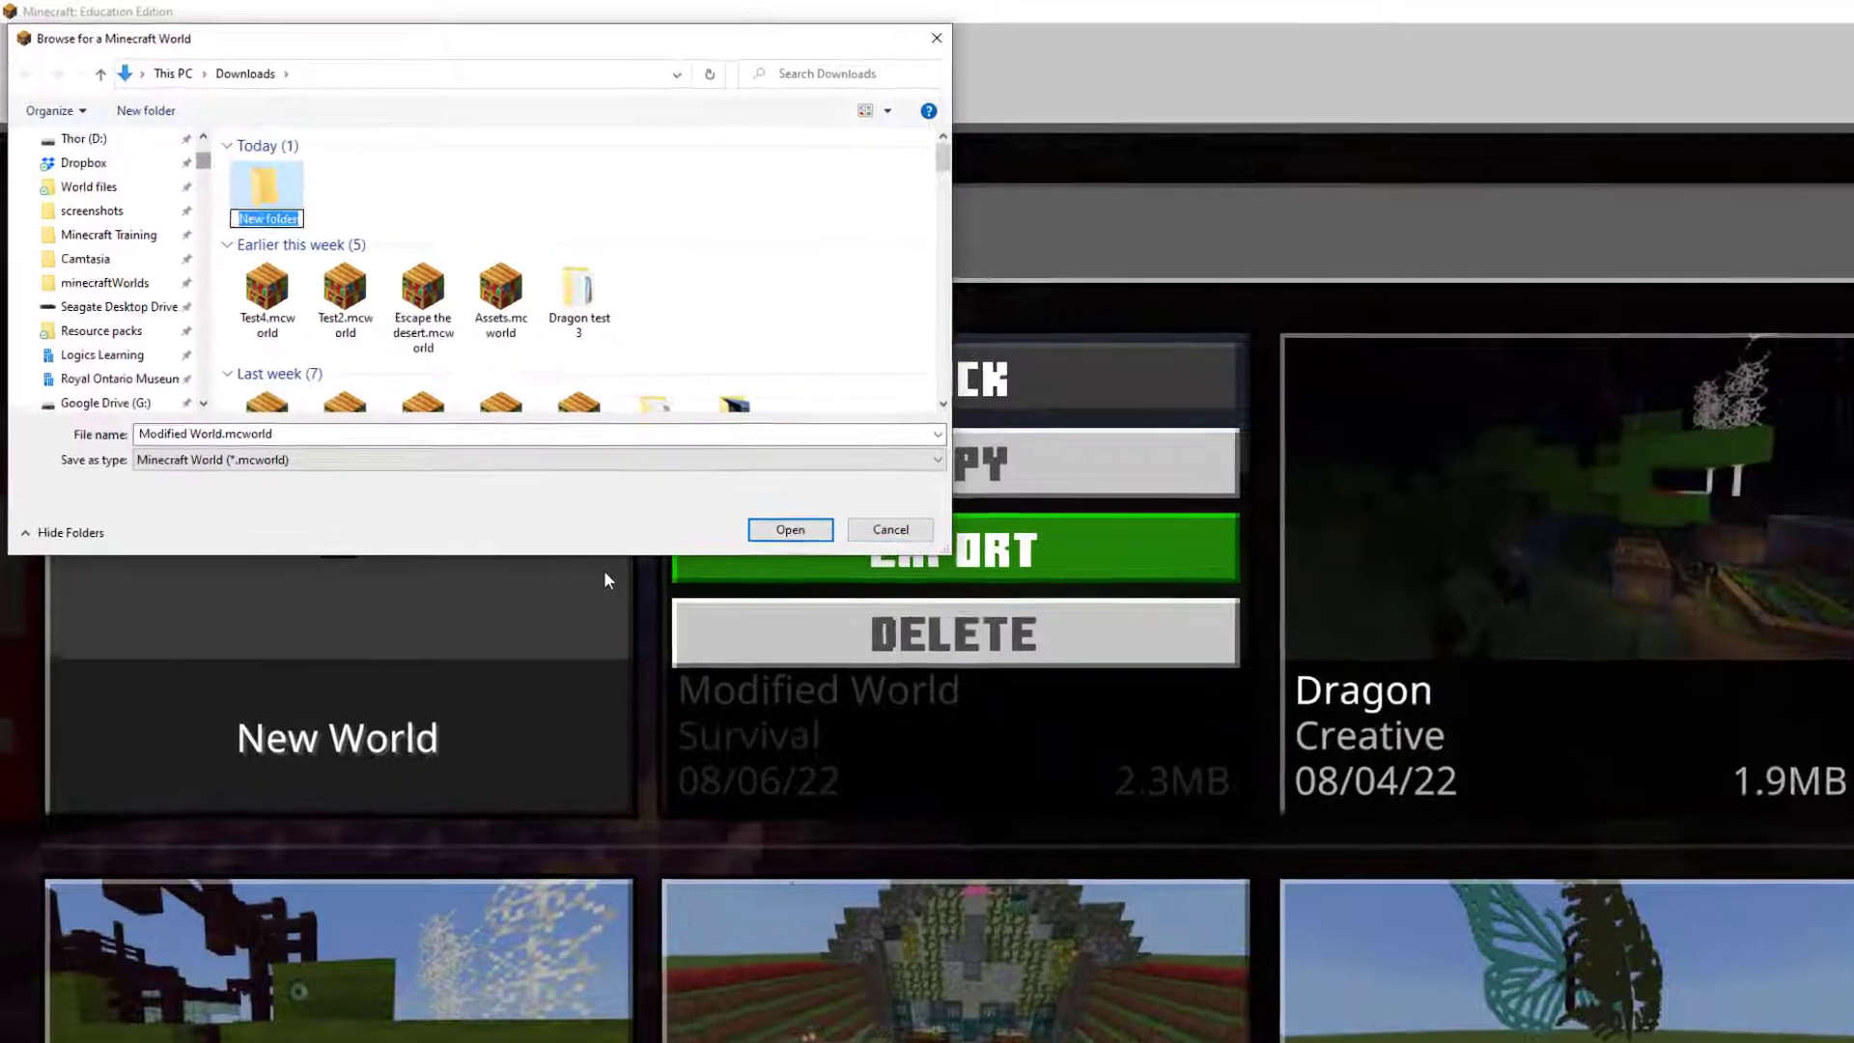
type("Modif")
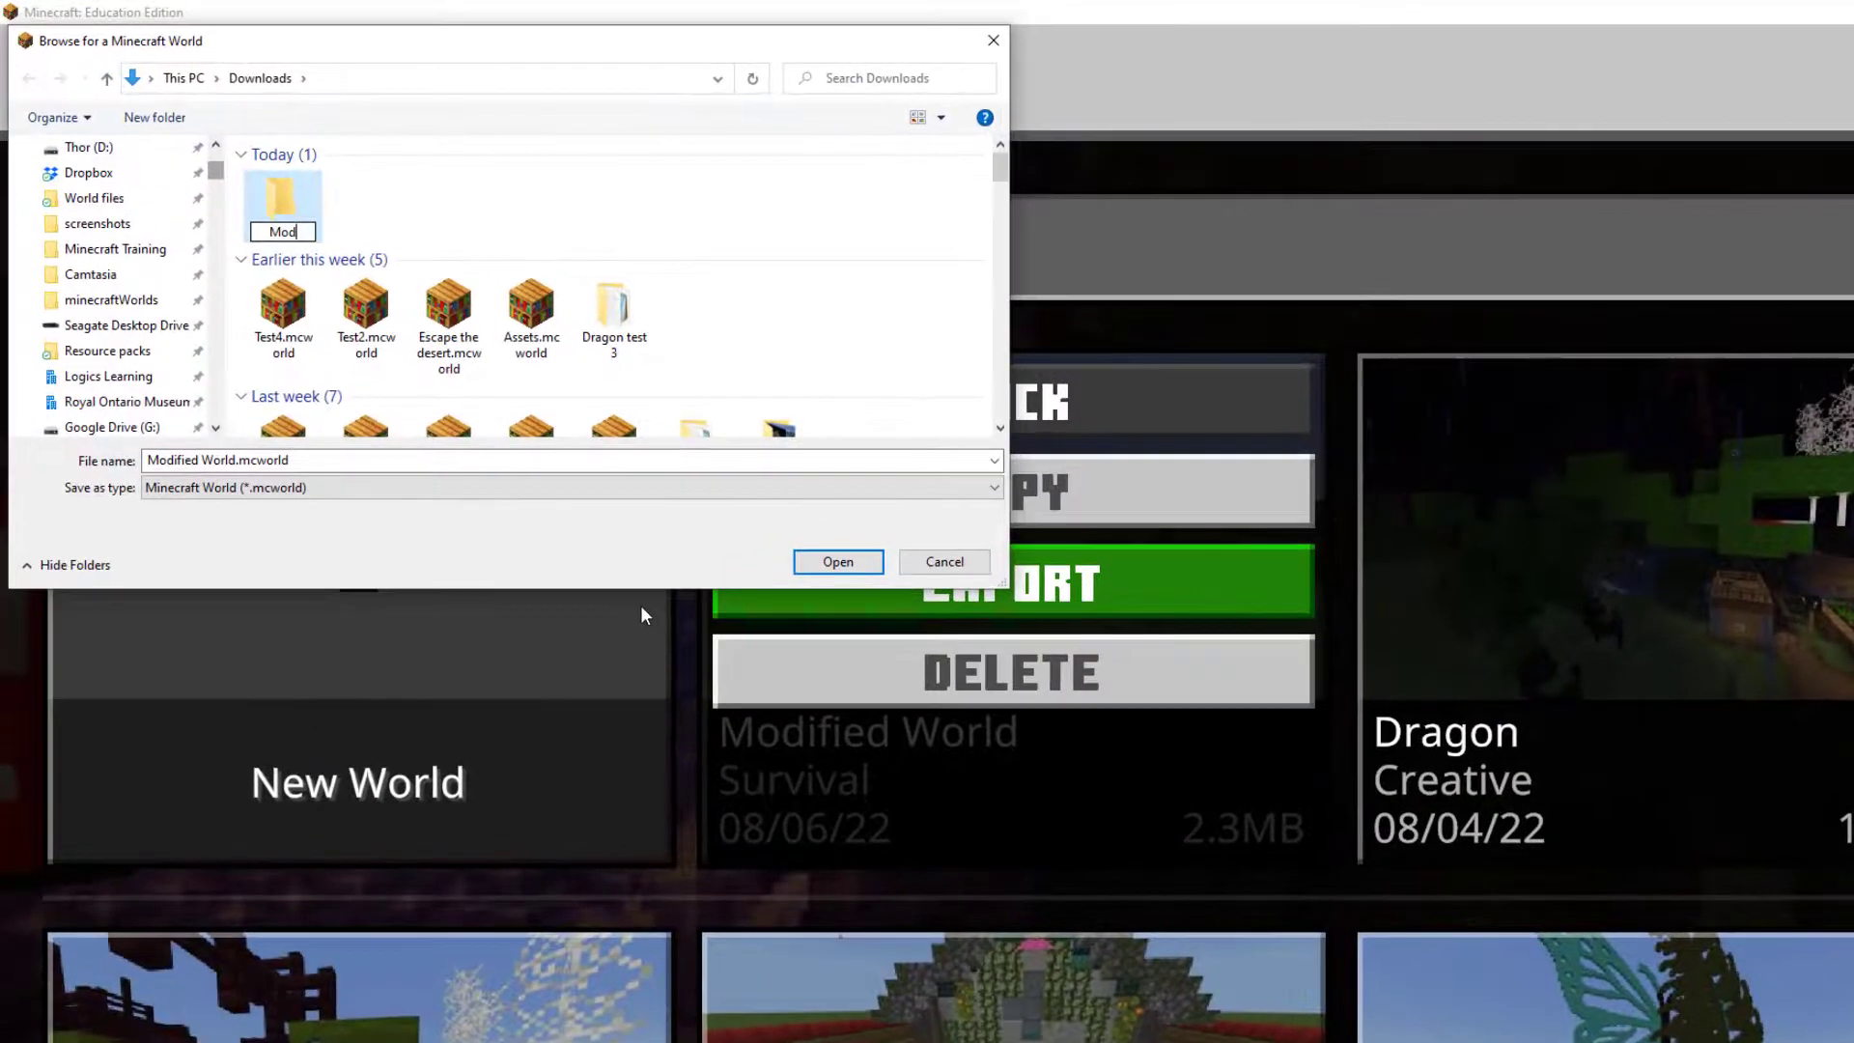
type("ied Worlds")
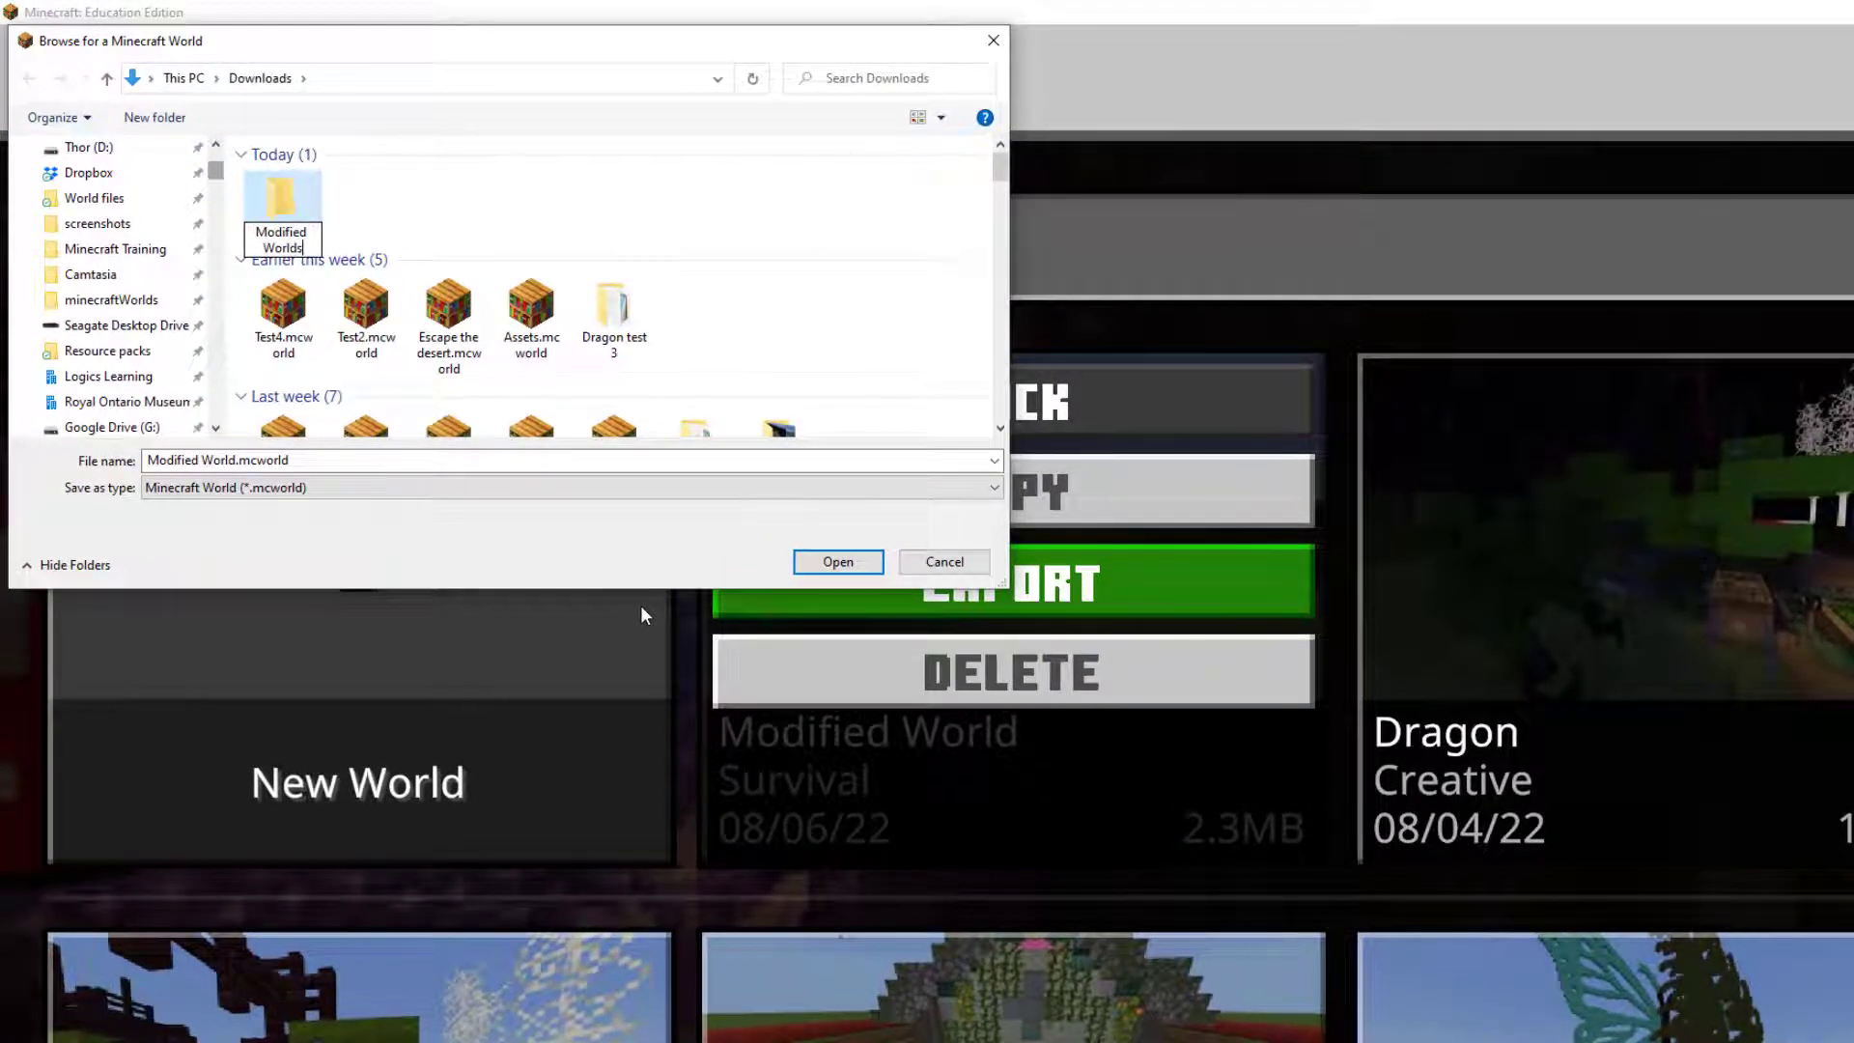
key("Return")
double_click(295, 241)
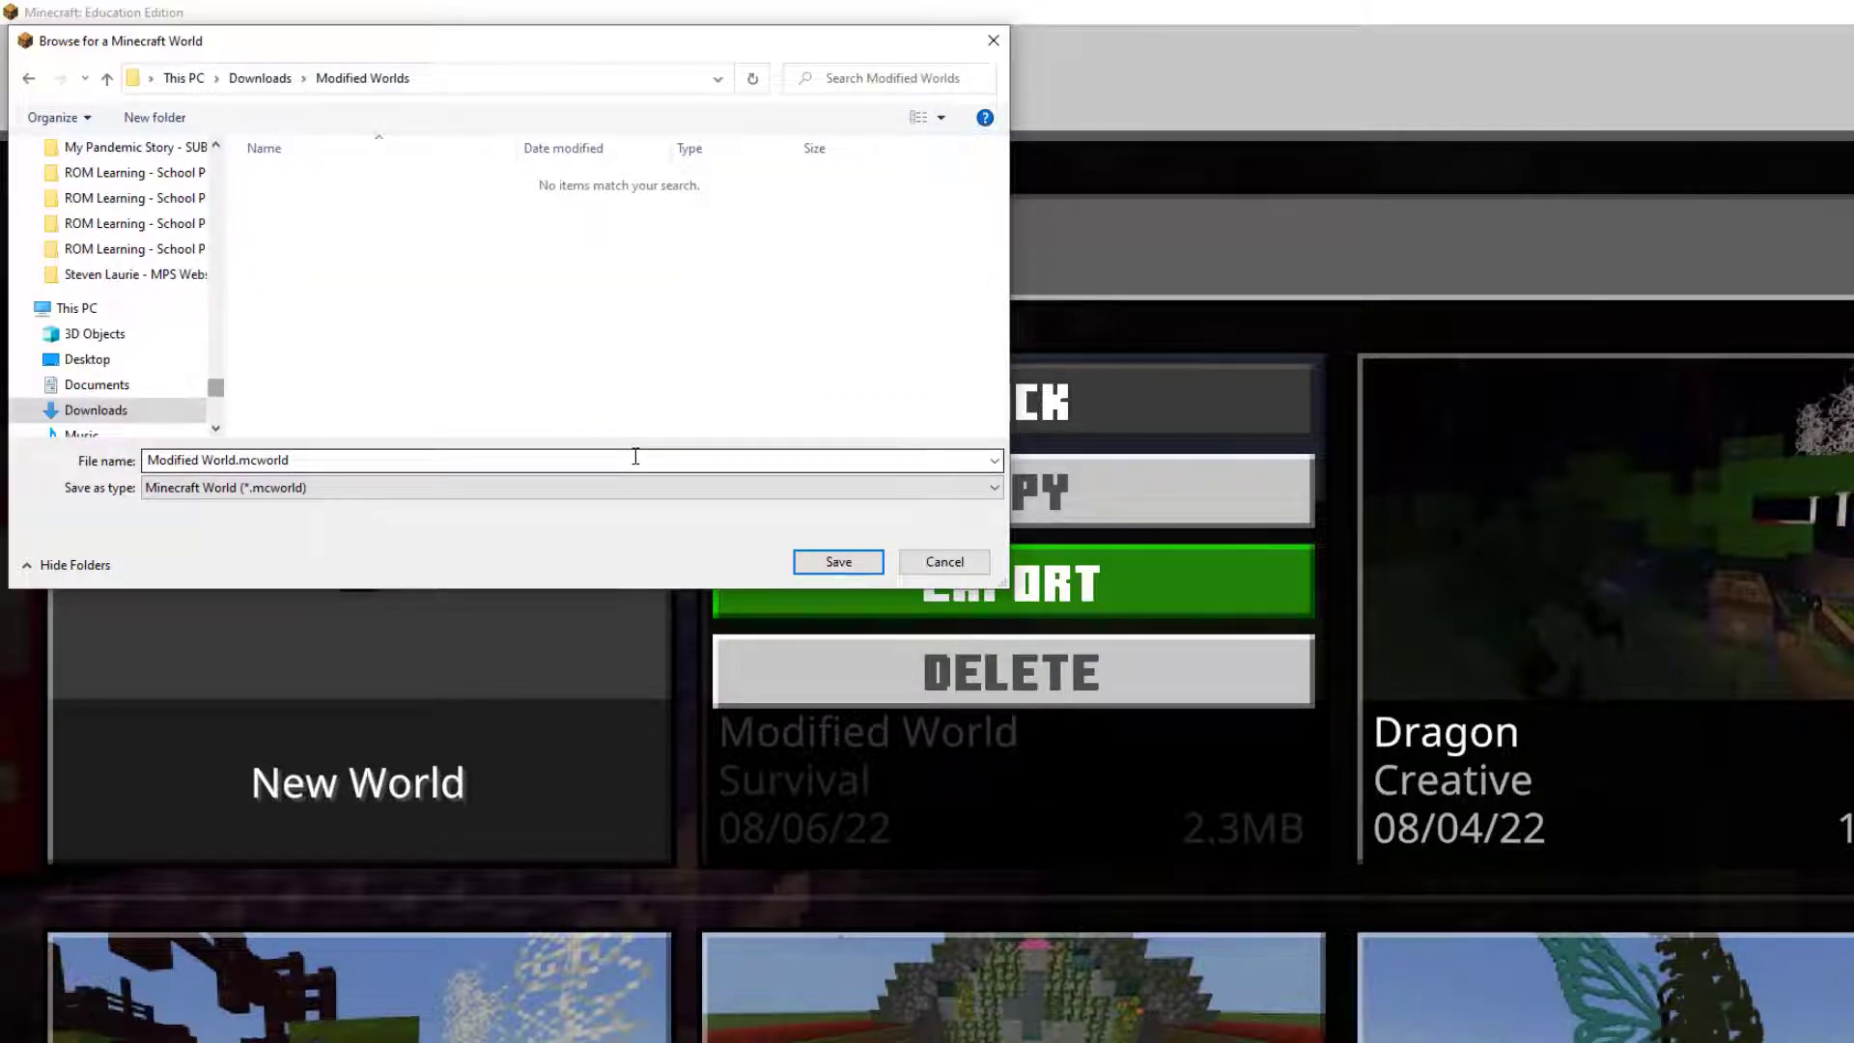
left_click(836, 563)
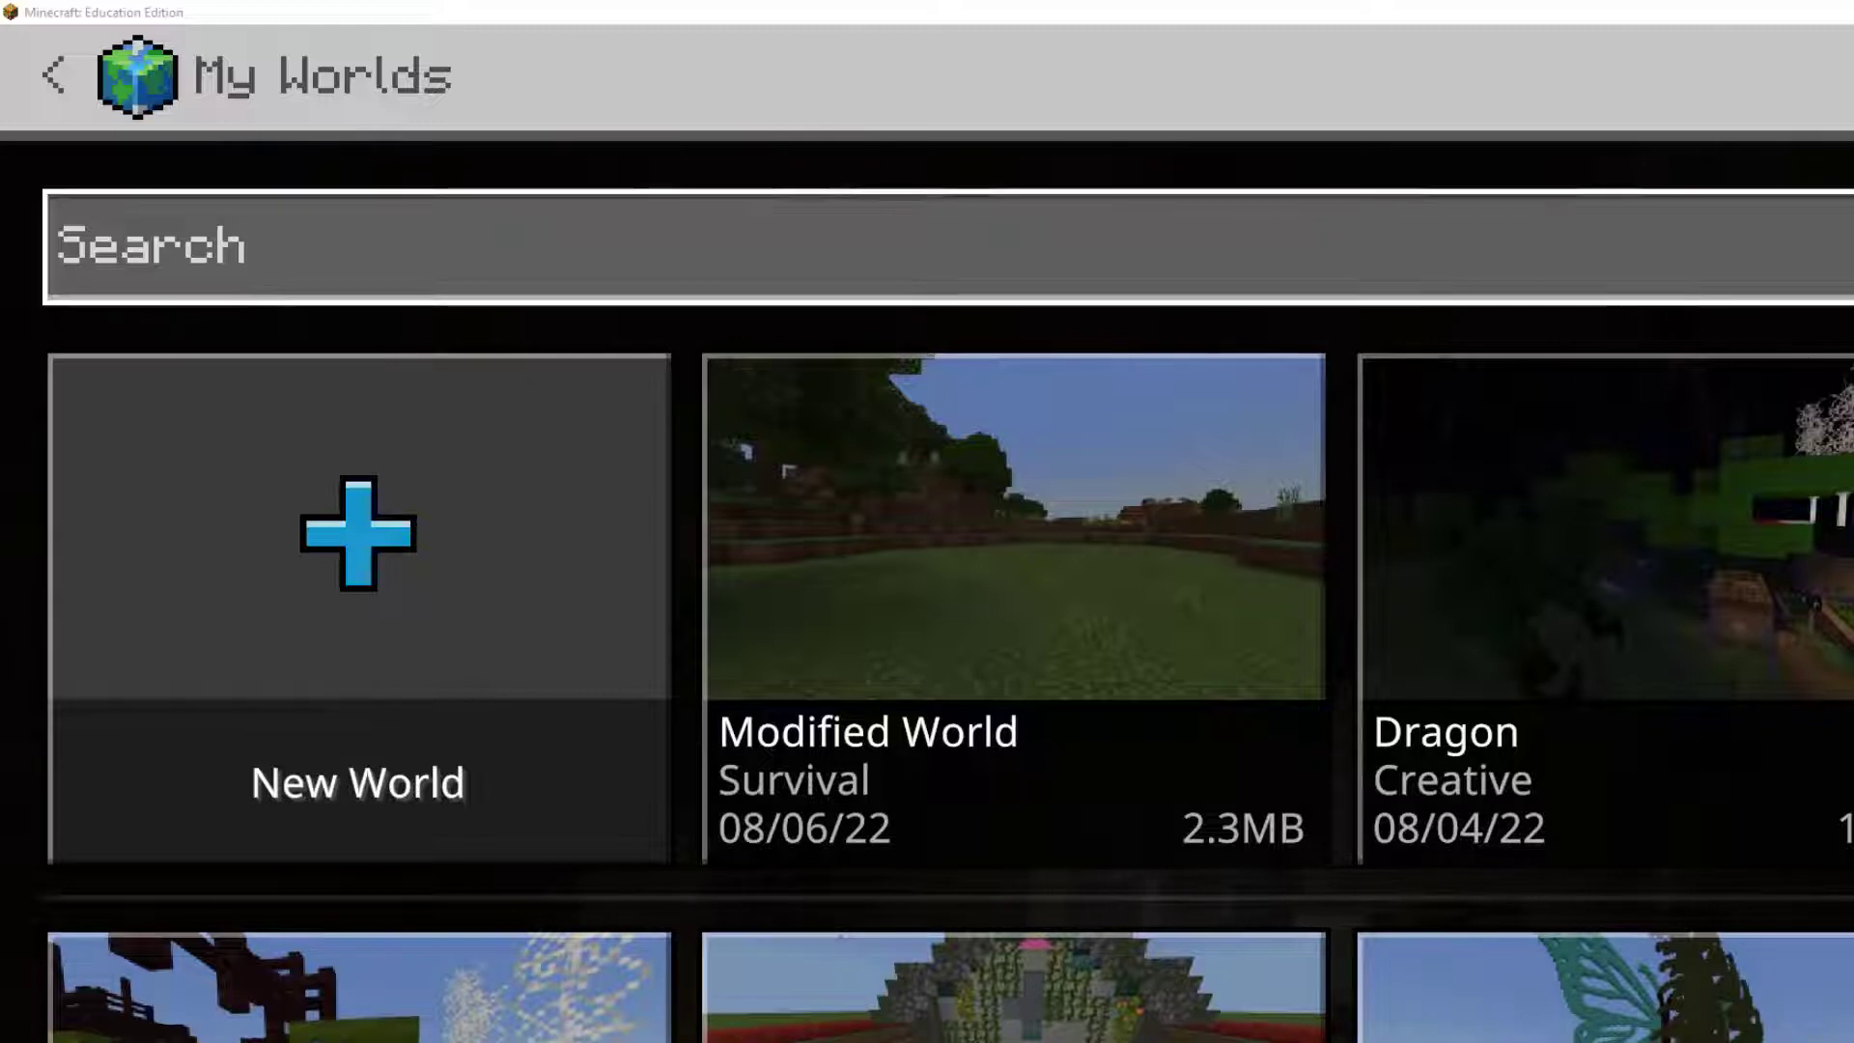
Open Downloads > Modified Worlds in File Explorer and make file name extensions visible.
key("super+e")
left_click_drag(428, 318, 301, 297)
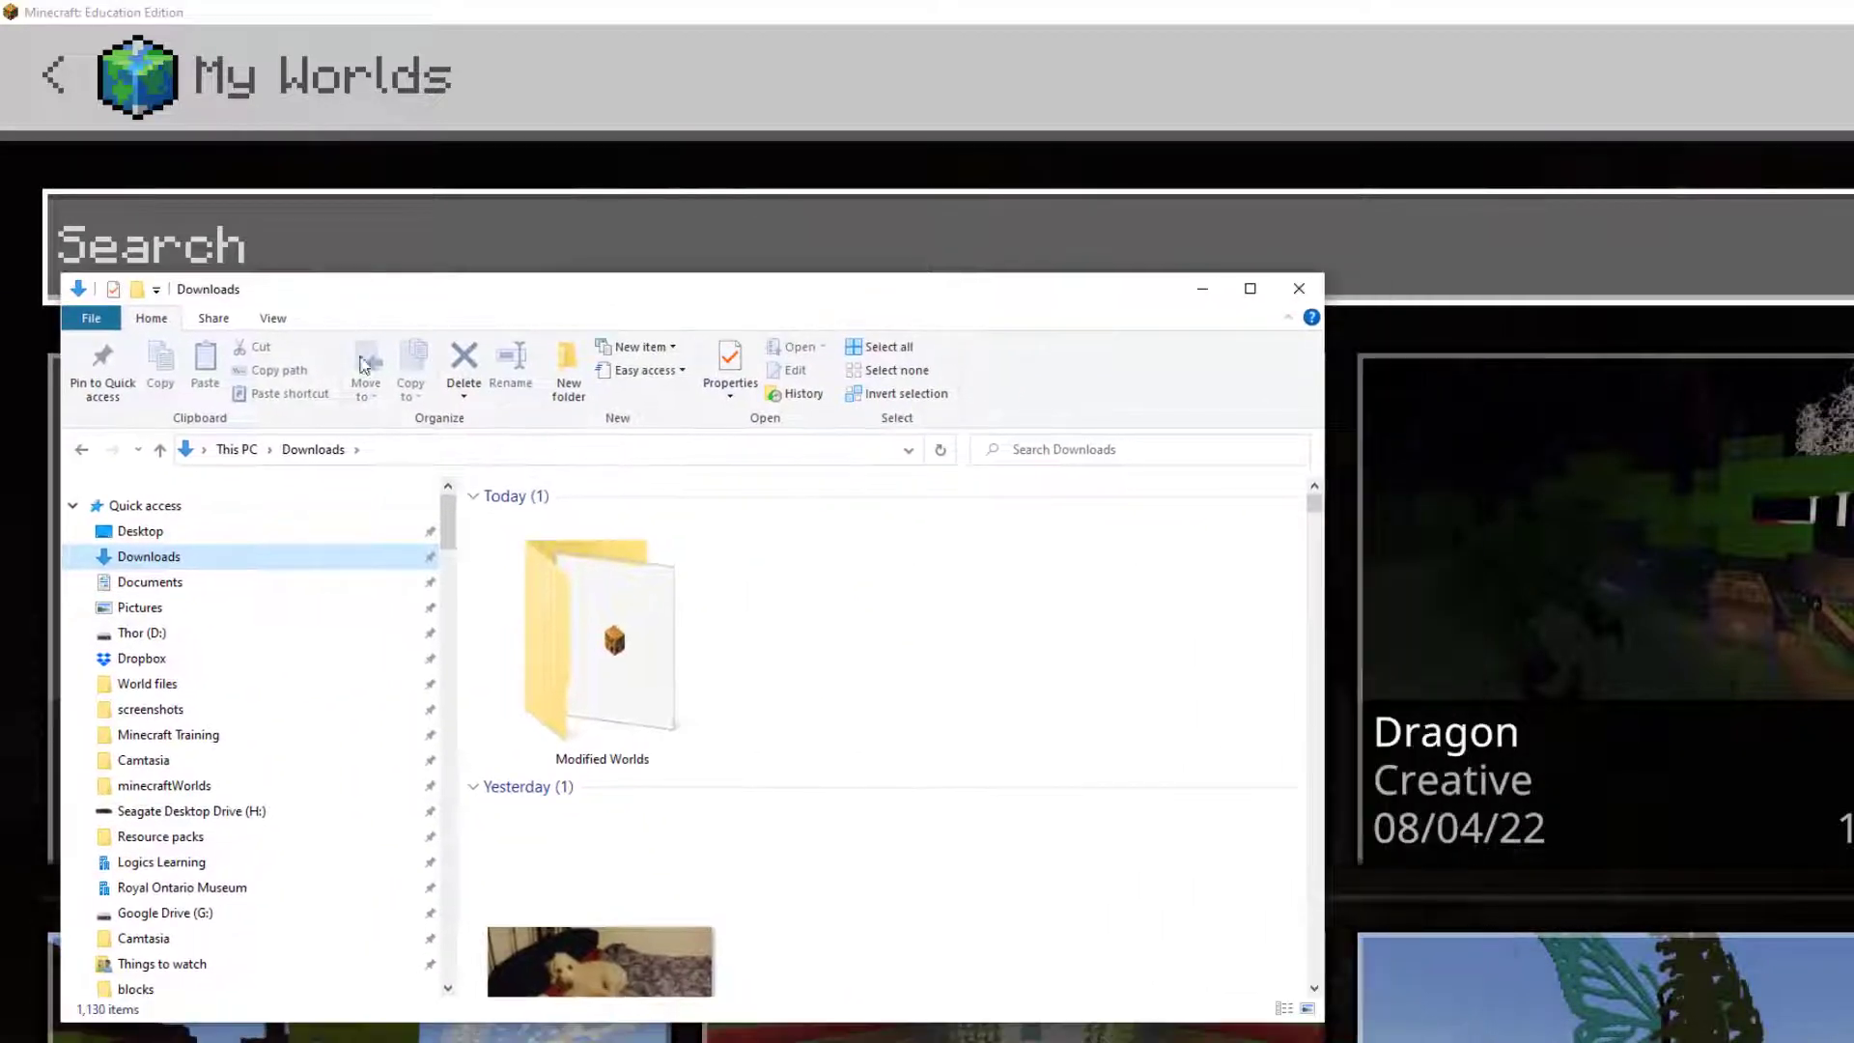
double_click(602, 645)
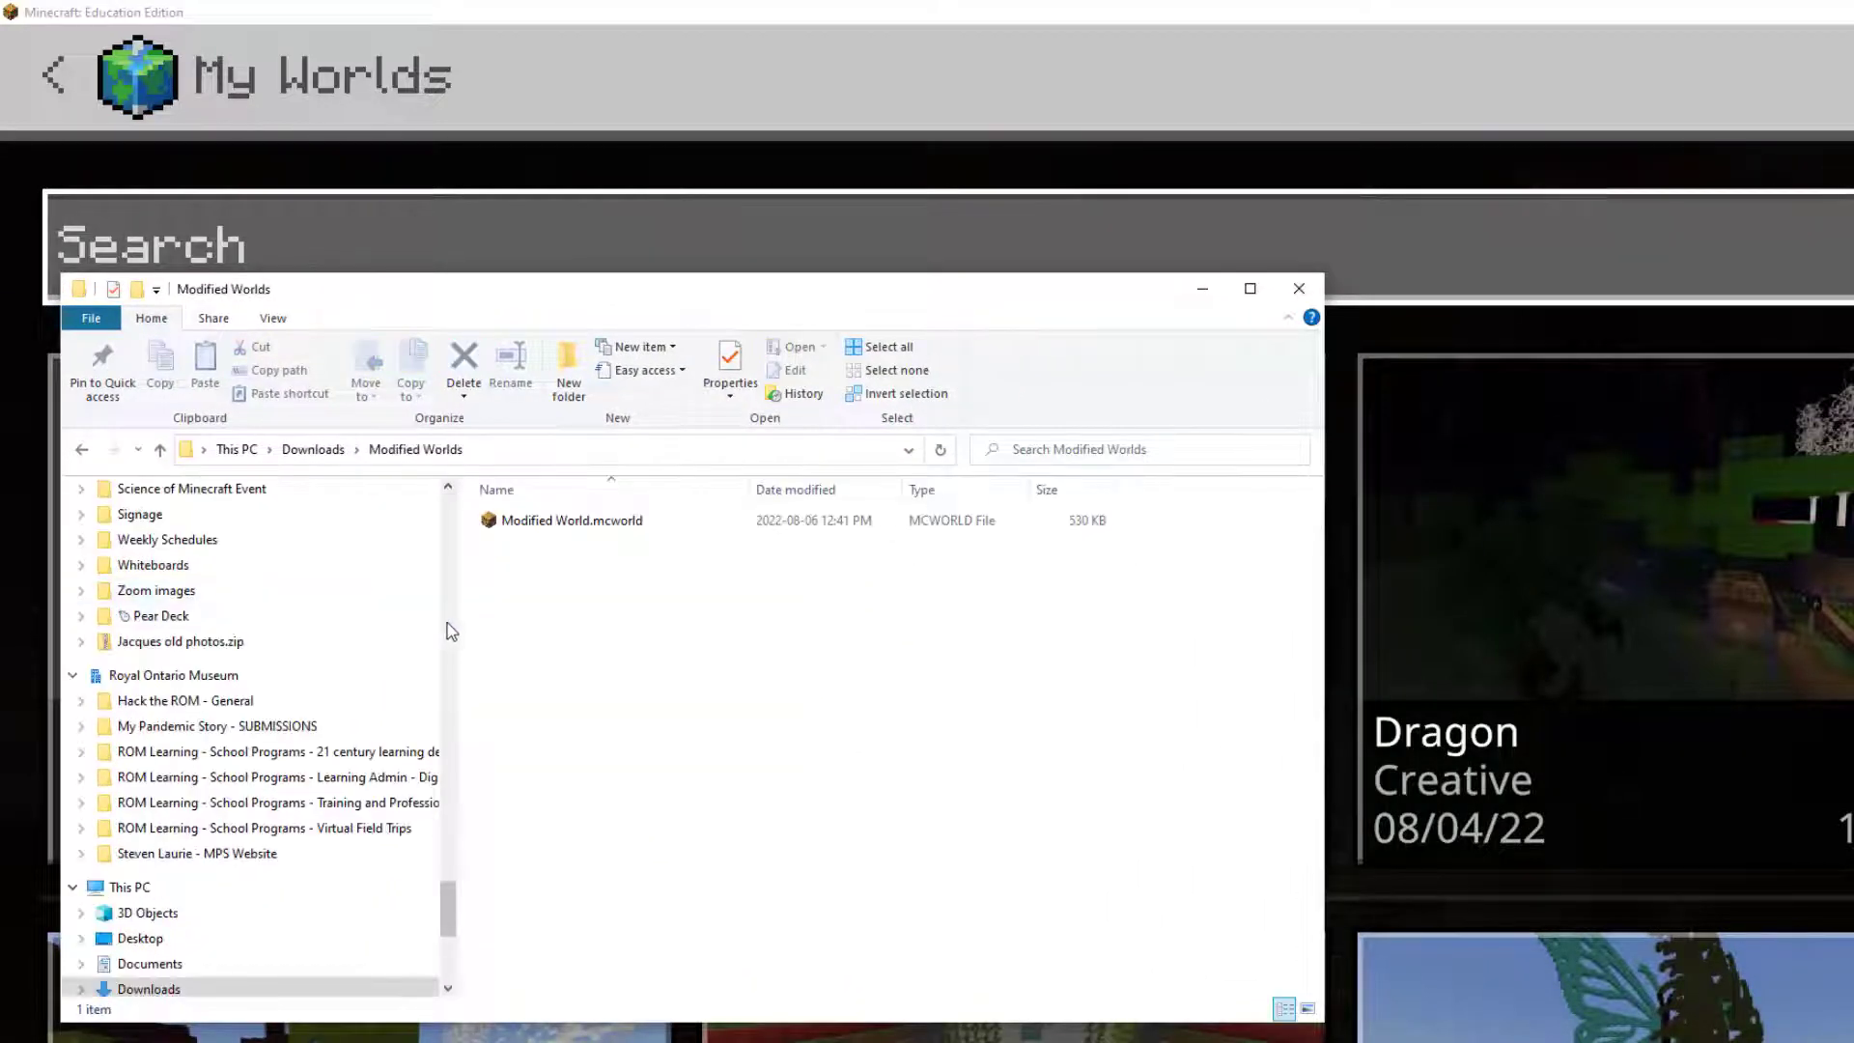
right_click(599, 531)
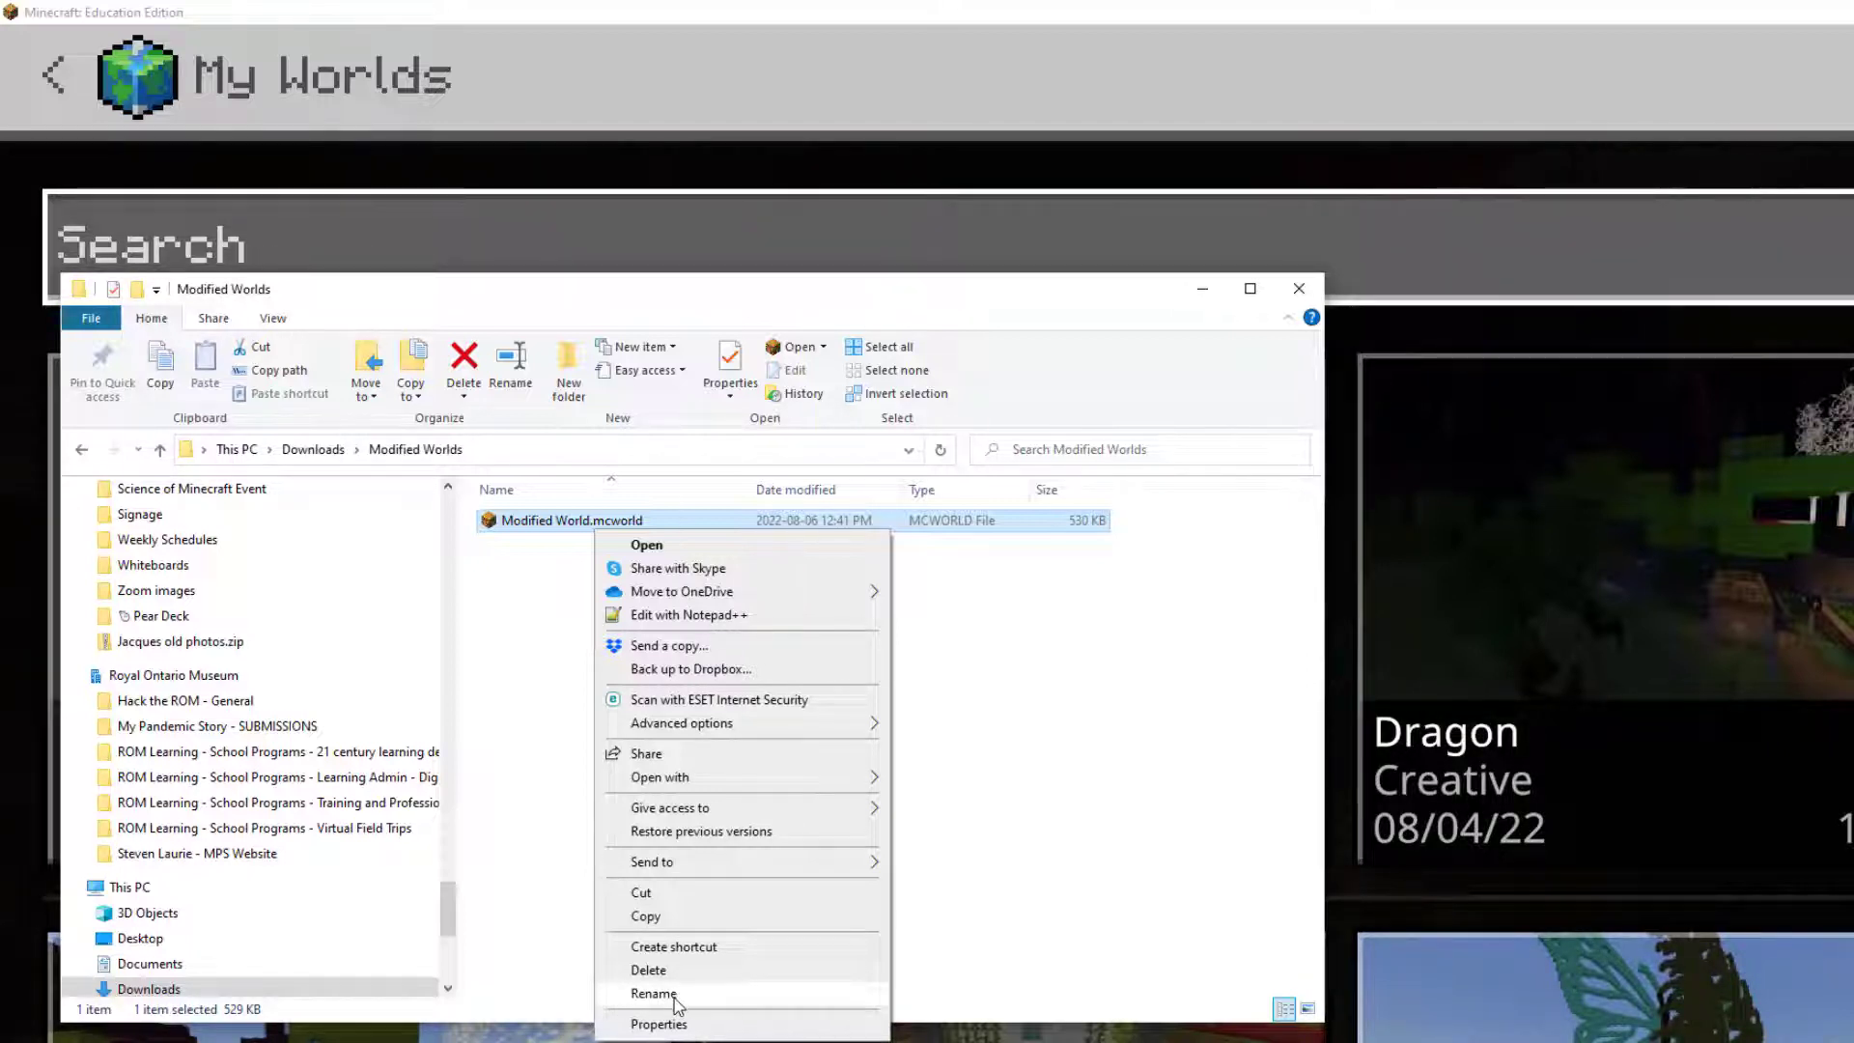
left_click(655, 994)
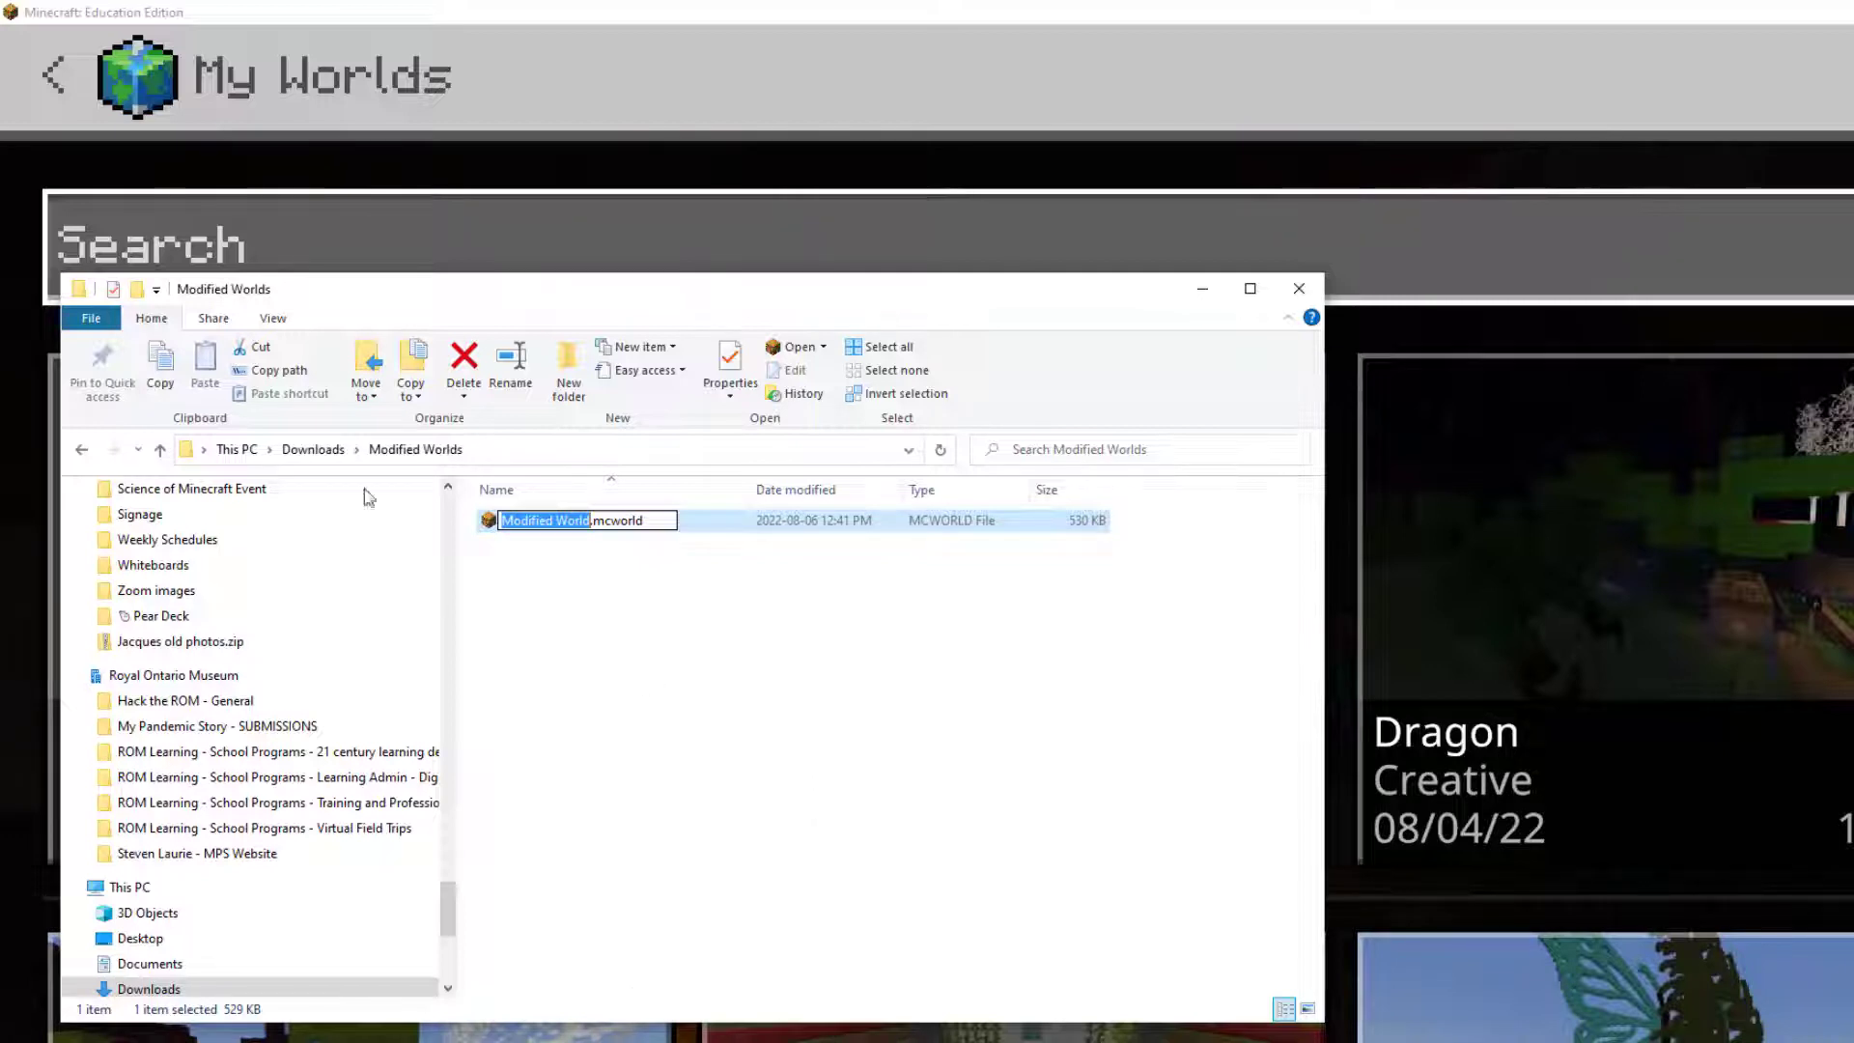
left_click(274, 318)
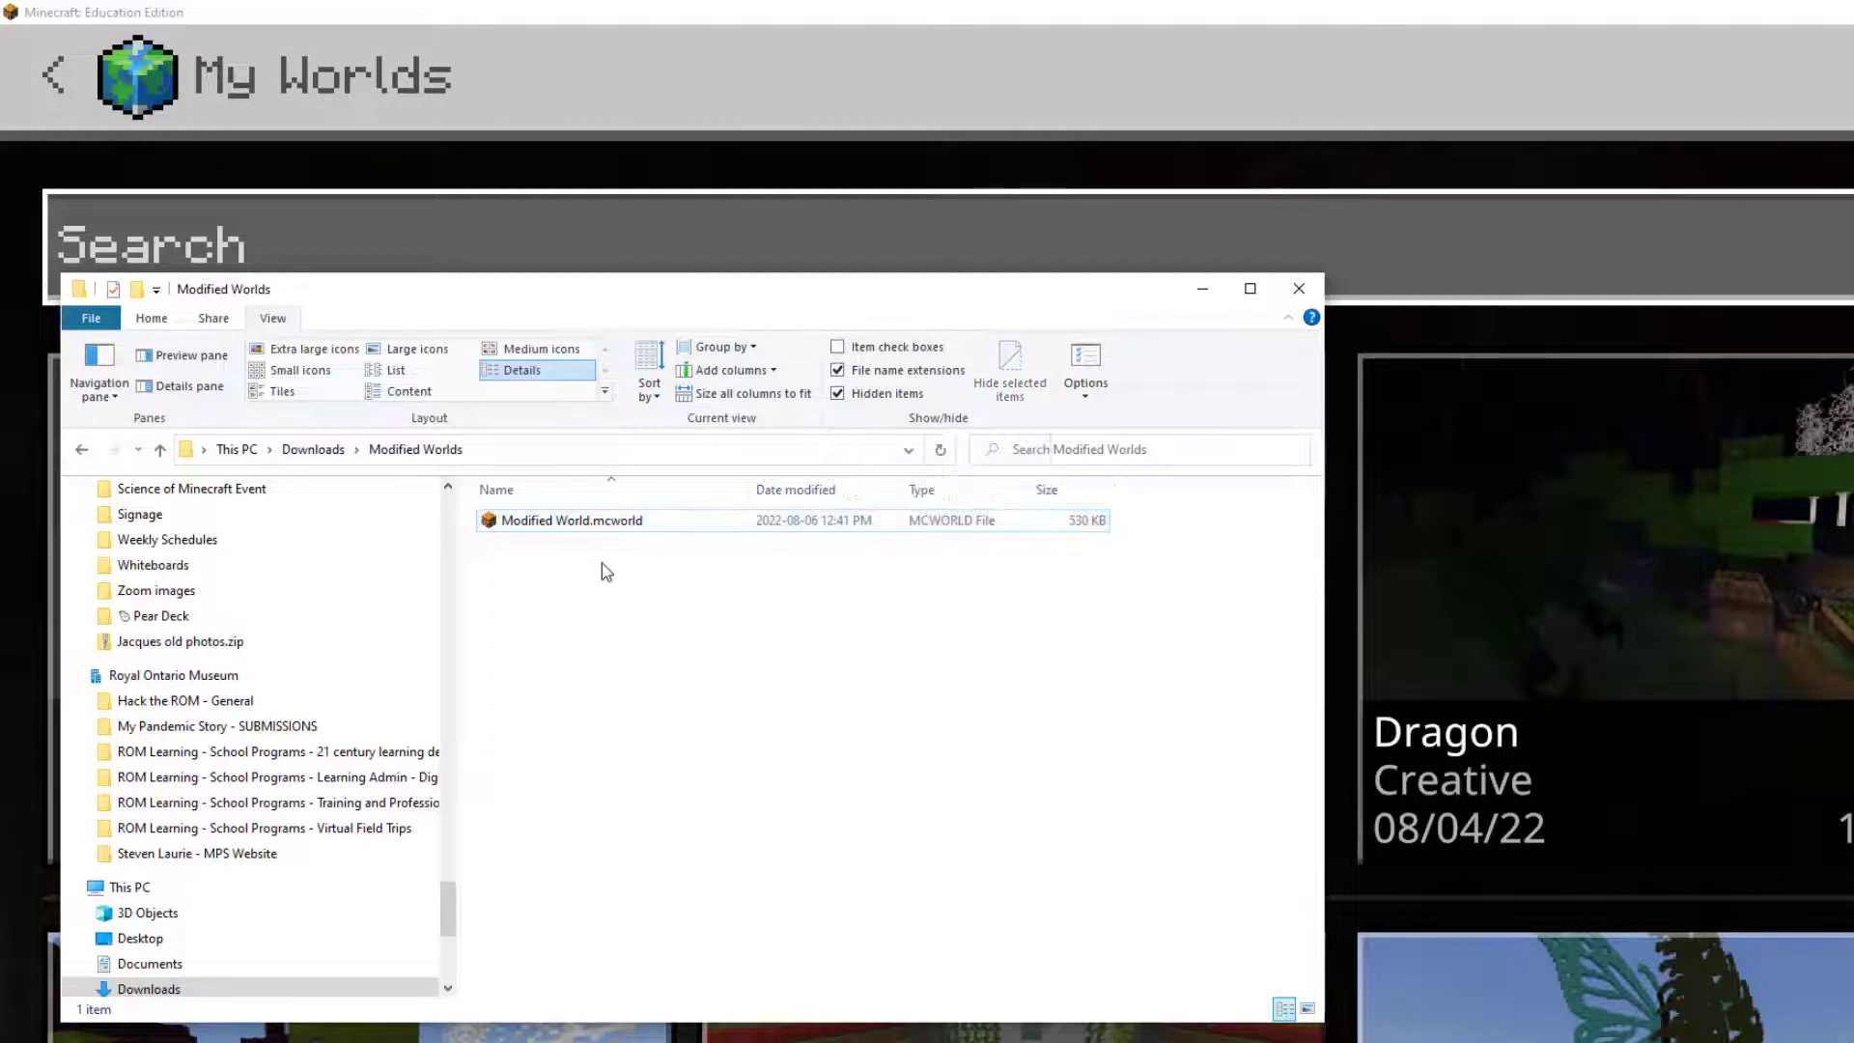
Rename Modified World.mcworld to Modified World.zip and confirm the extension change.
right_click(596, 528)
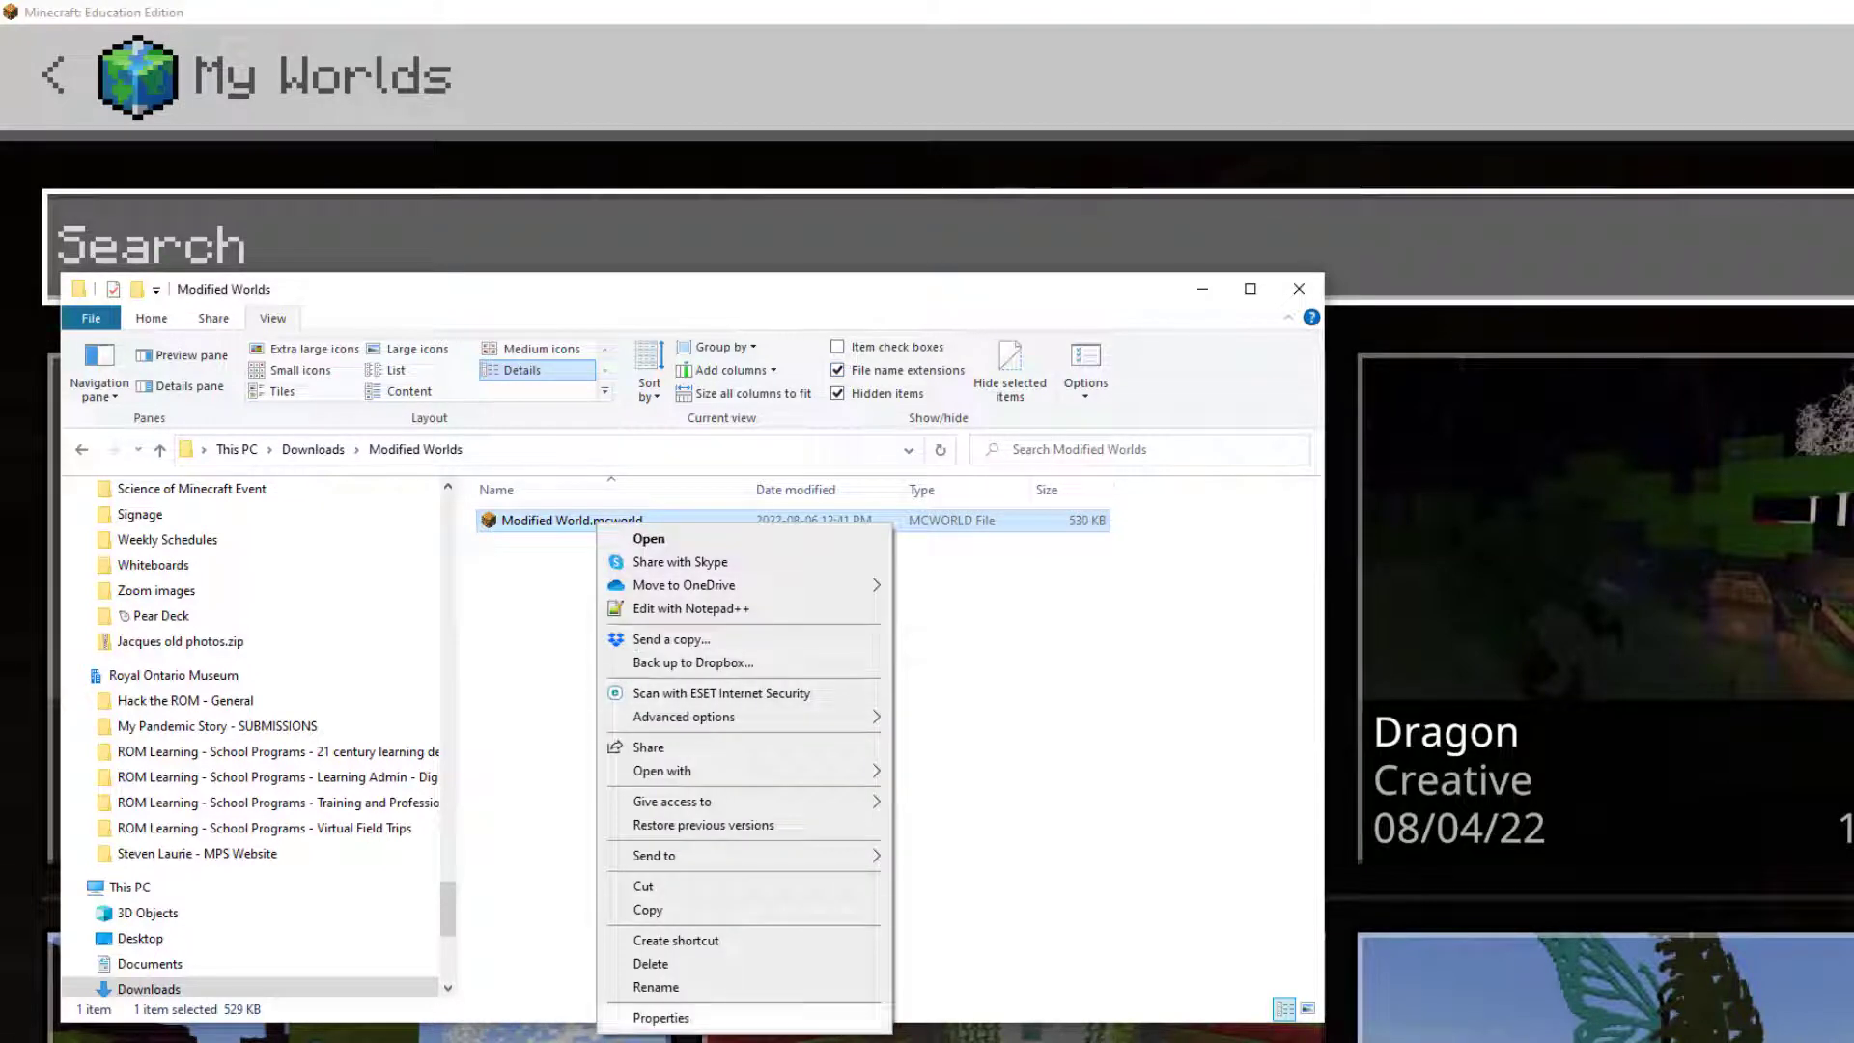
left_click(666, 986)
left_click(659, 522)
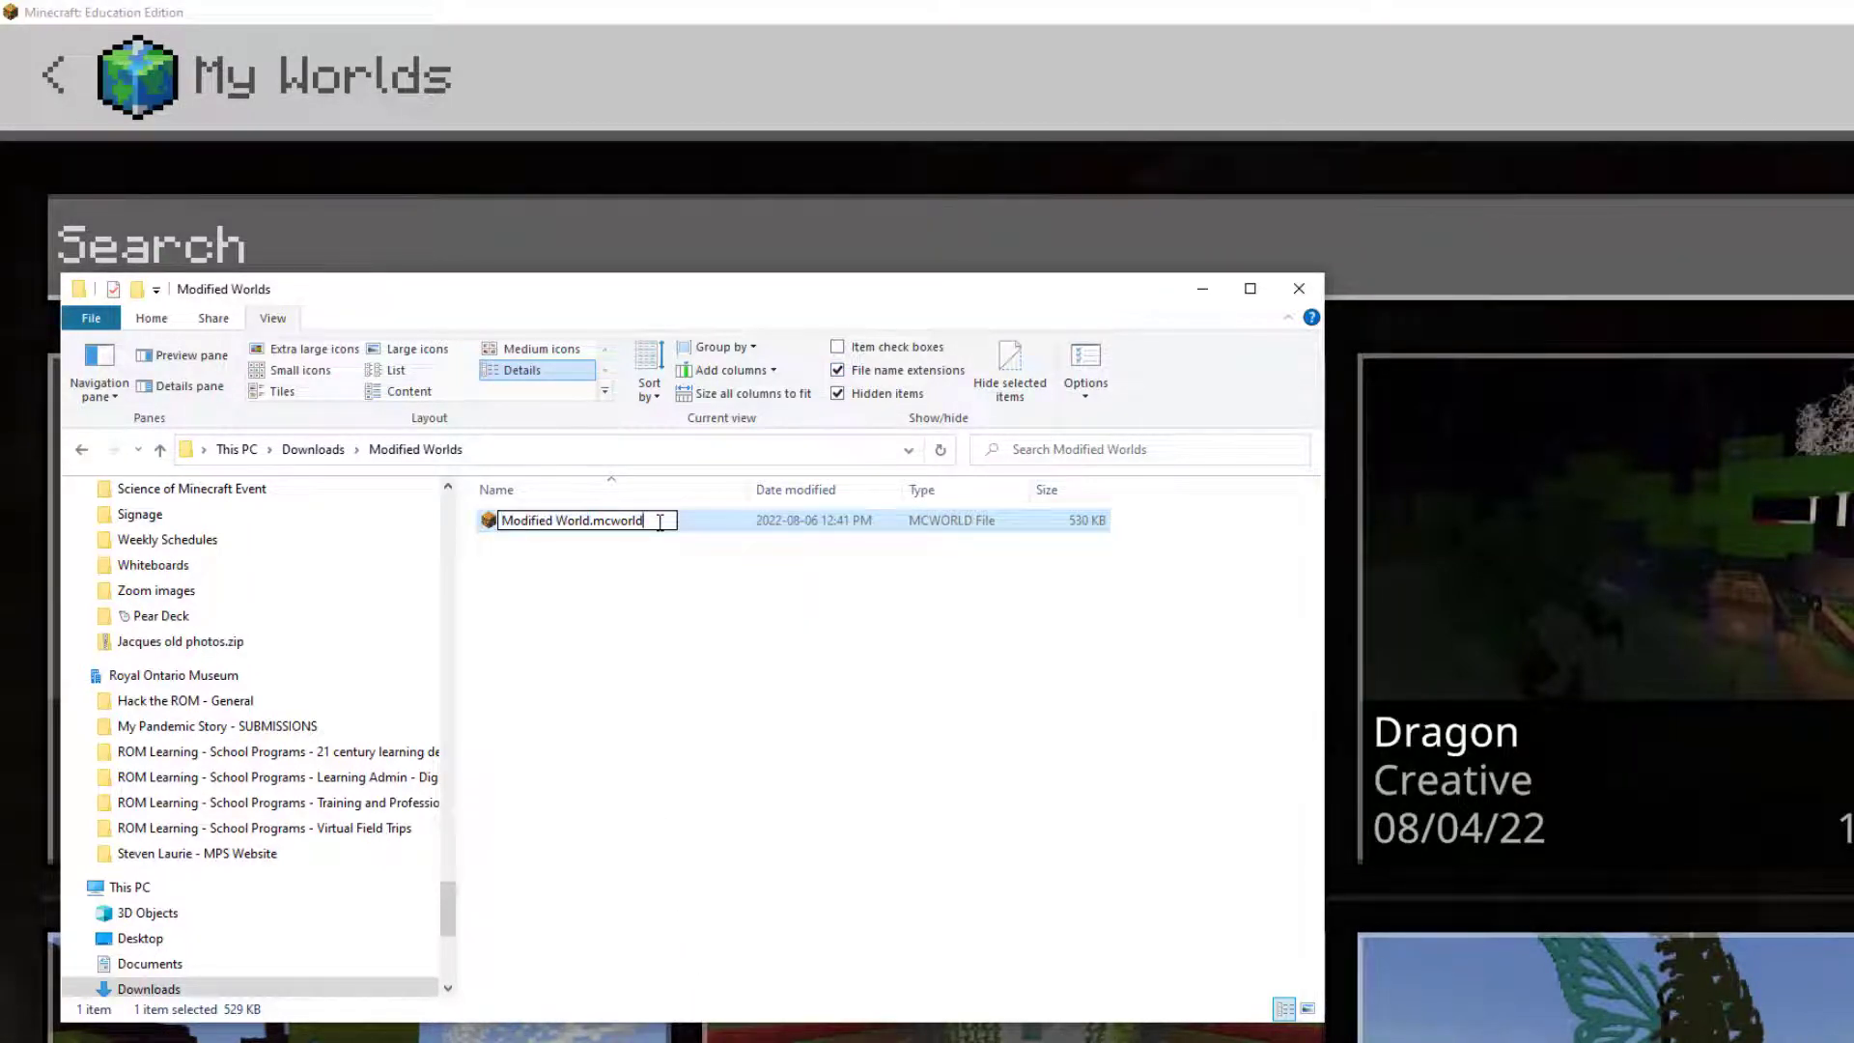
key("BackSpace")
key("BackSpace")
key("BackSpace")
key("BackSpace")
key("BackSpace")
key("BackSpace")
key("BackSpace")
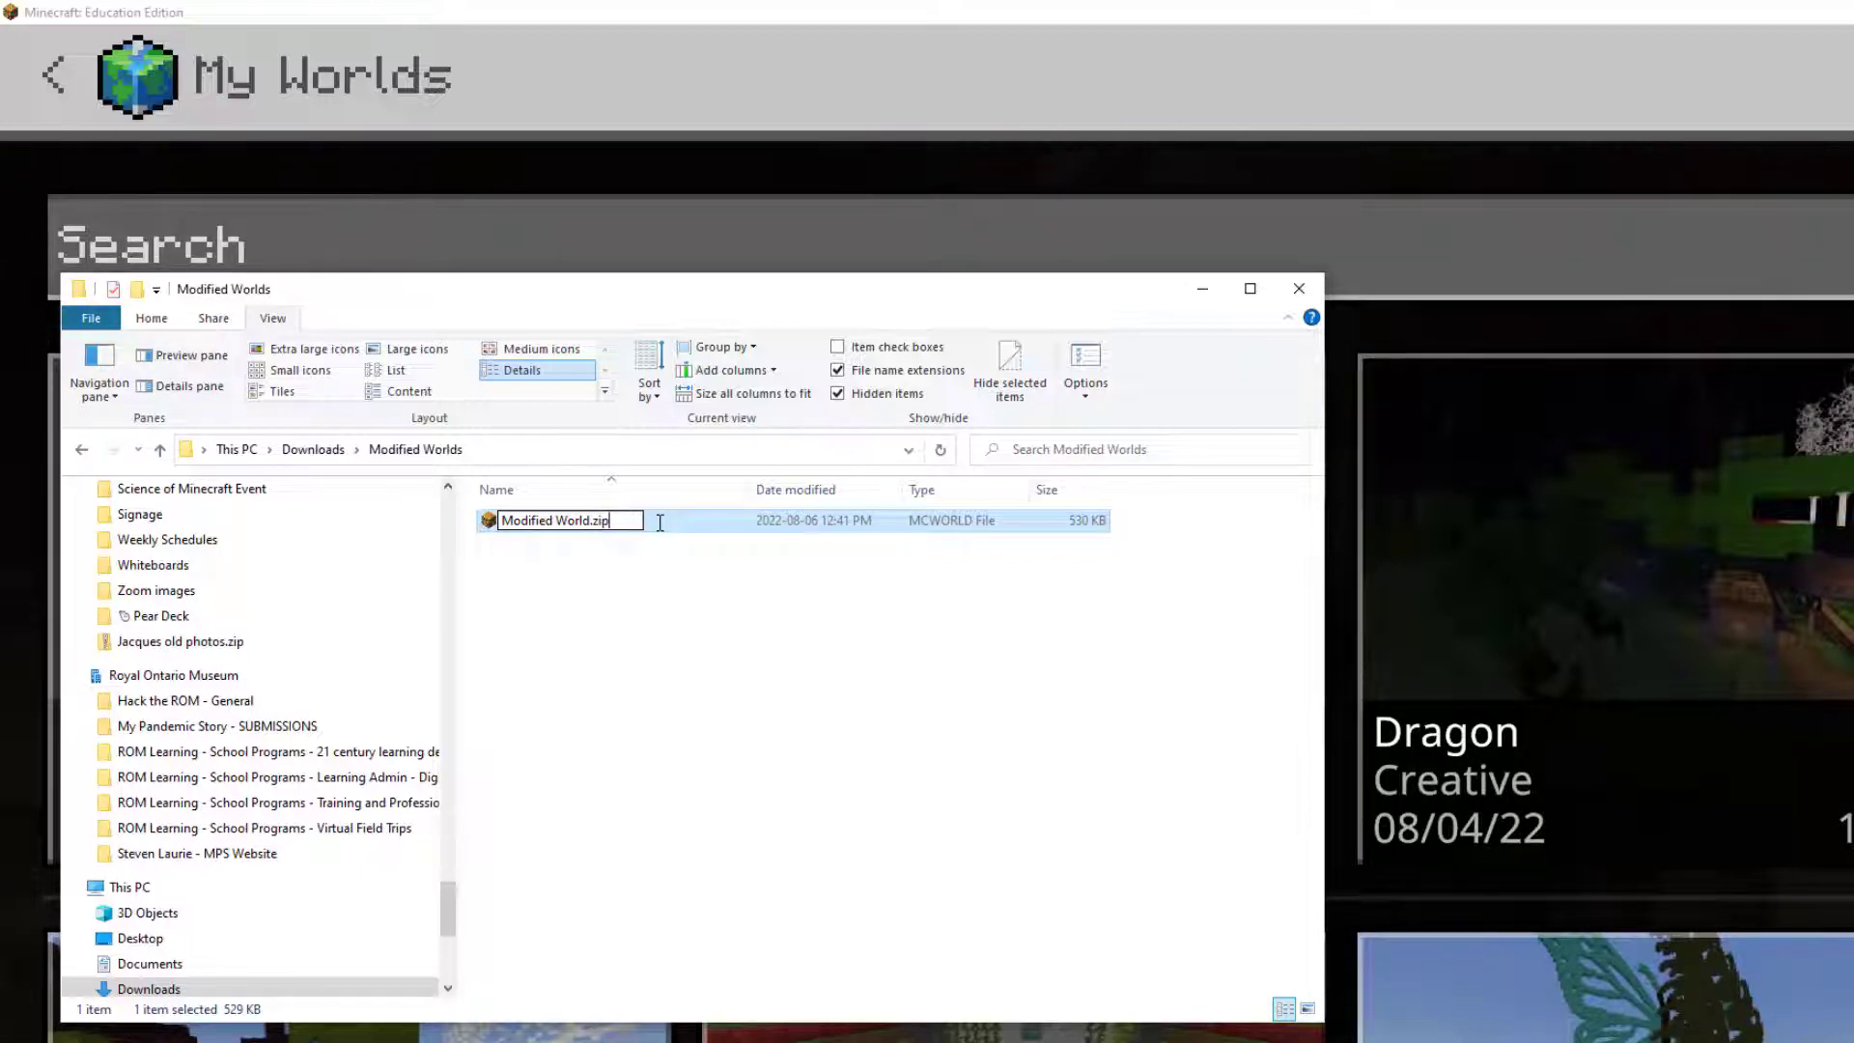
key("Return")
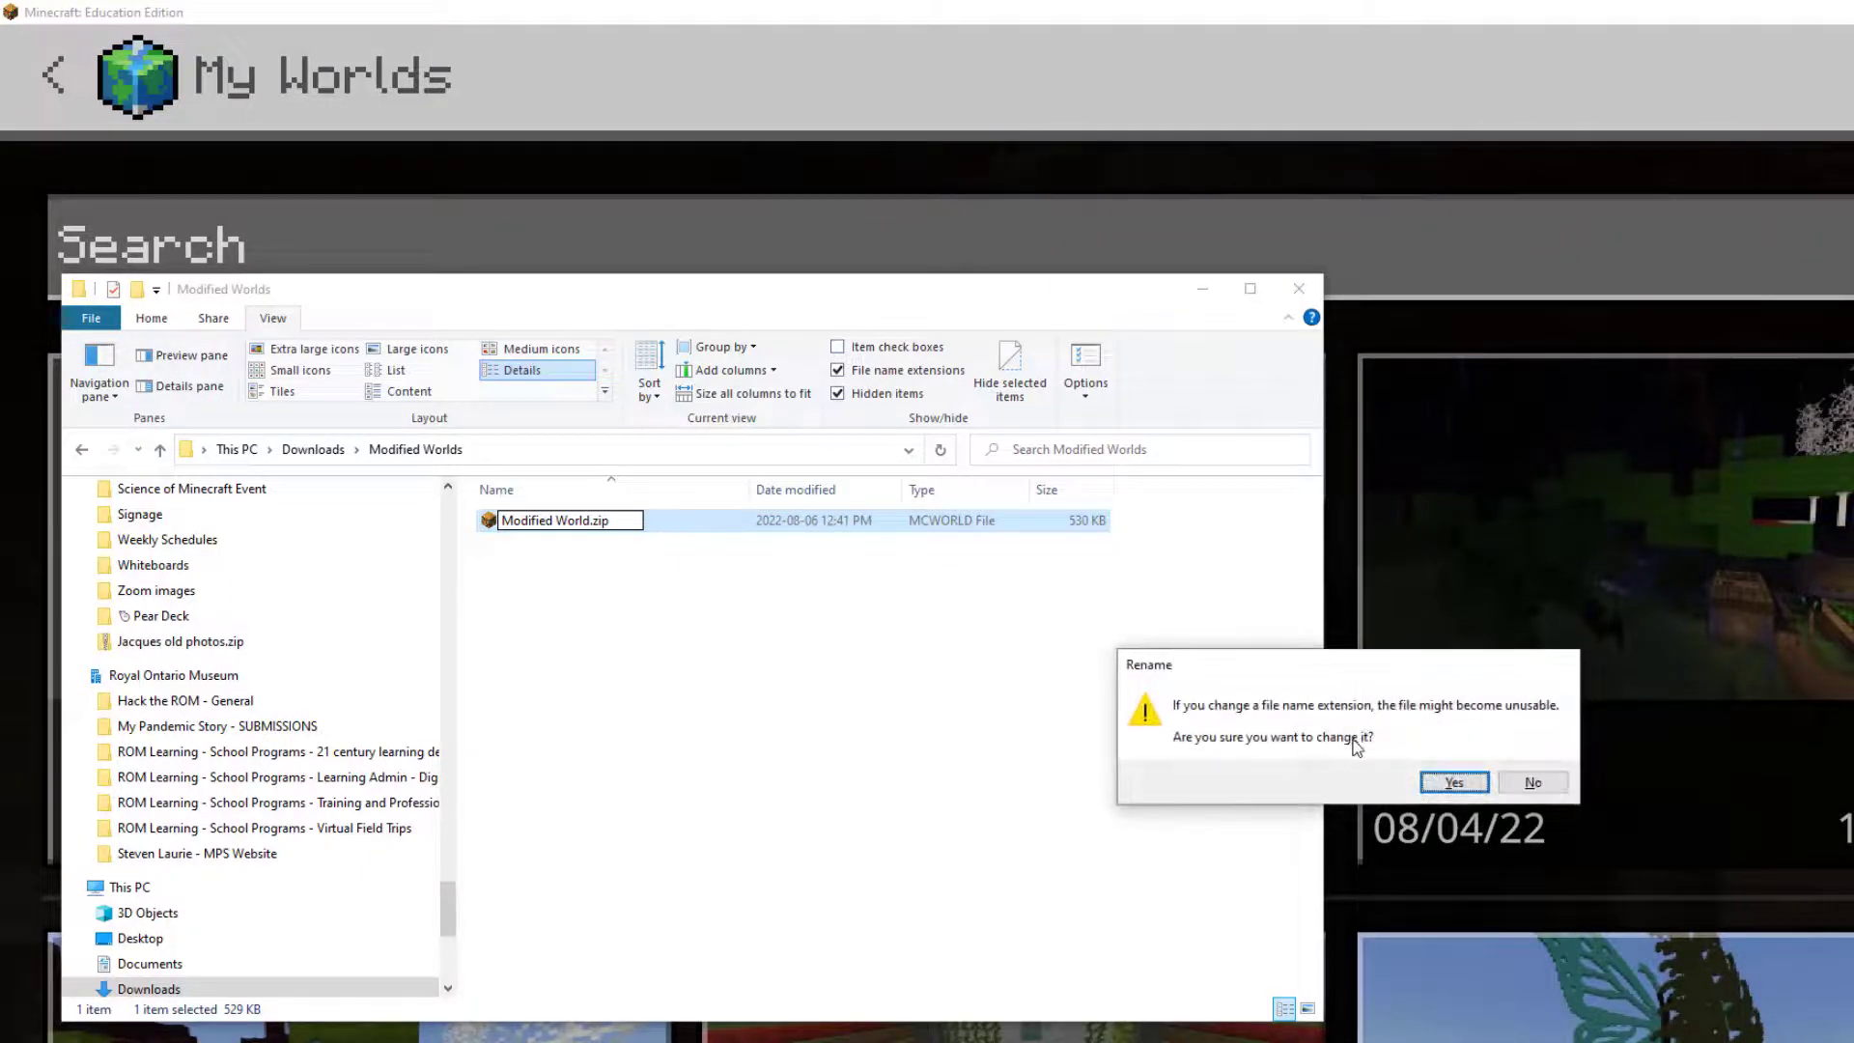
left_click(1448, 780)
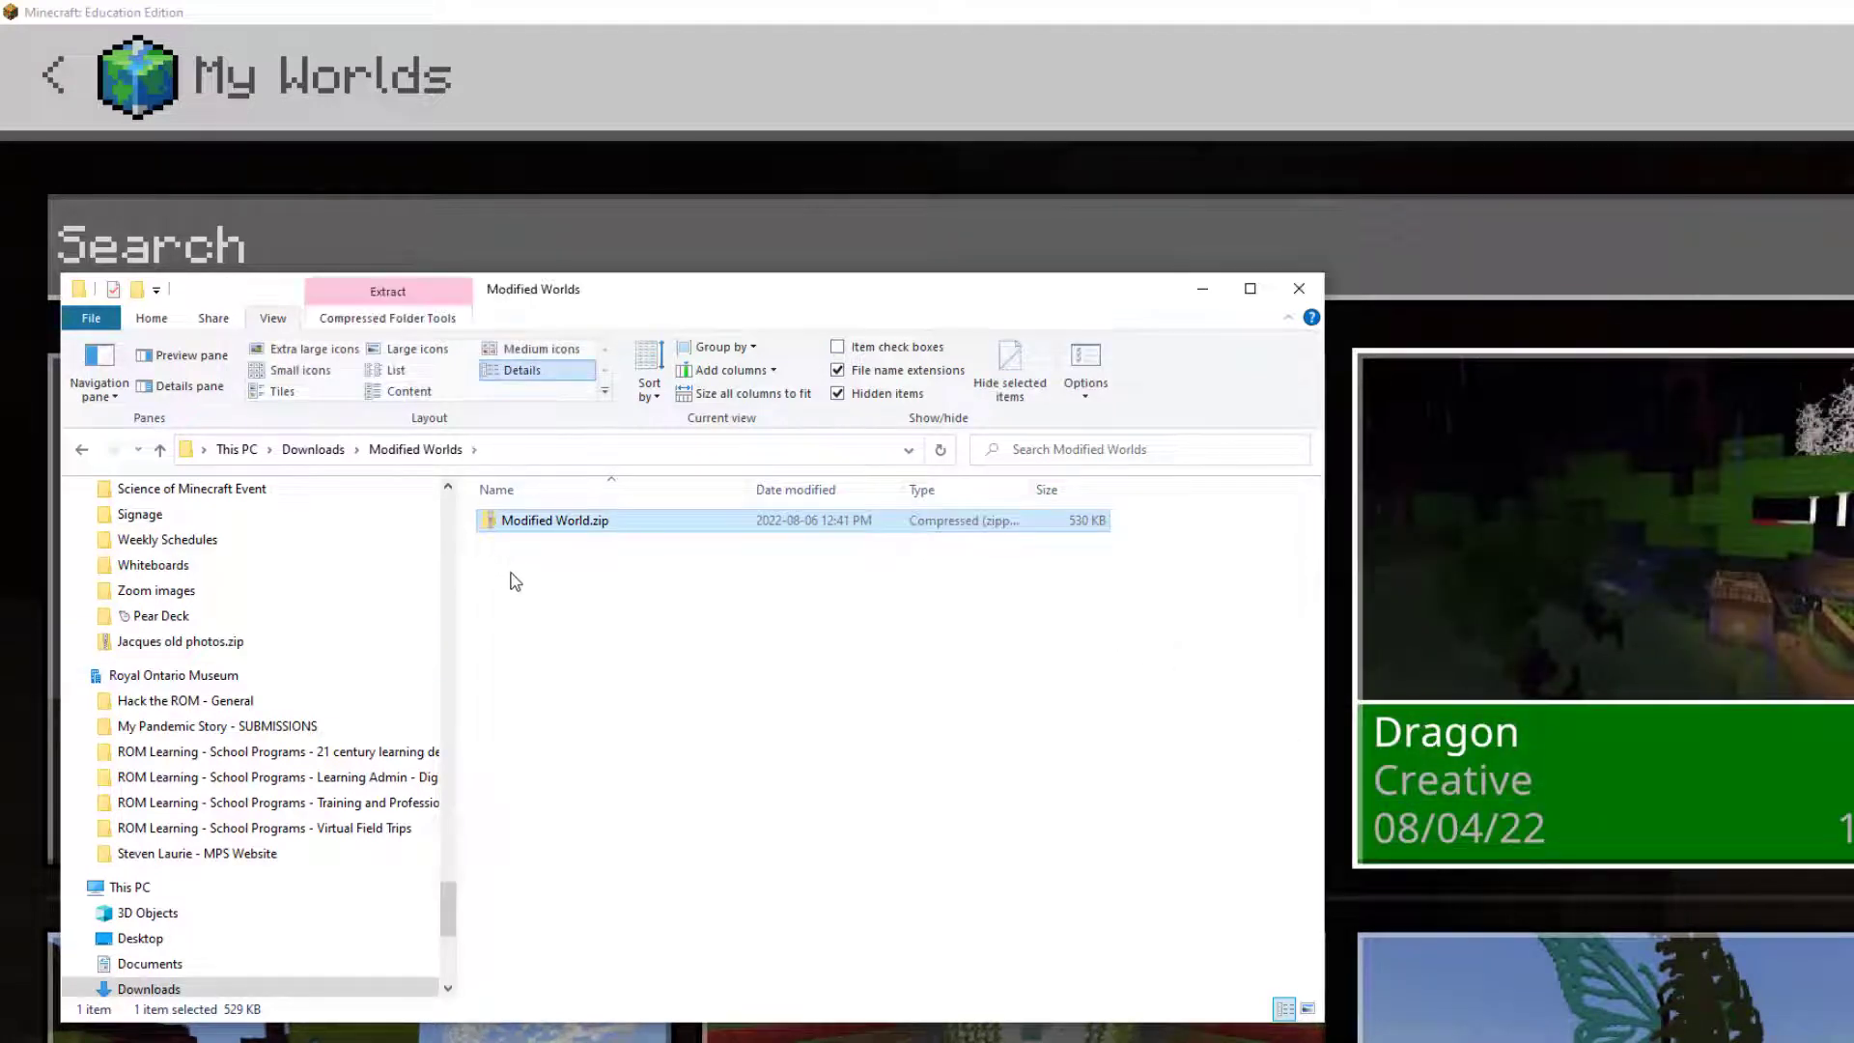
Extract Modified World.zip into a Modified World folder, then delete the zip file.
right_click(534, 530)
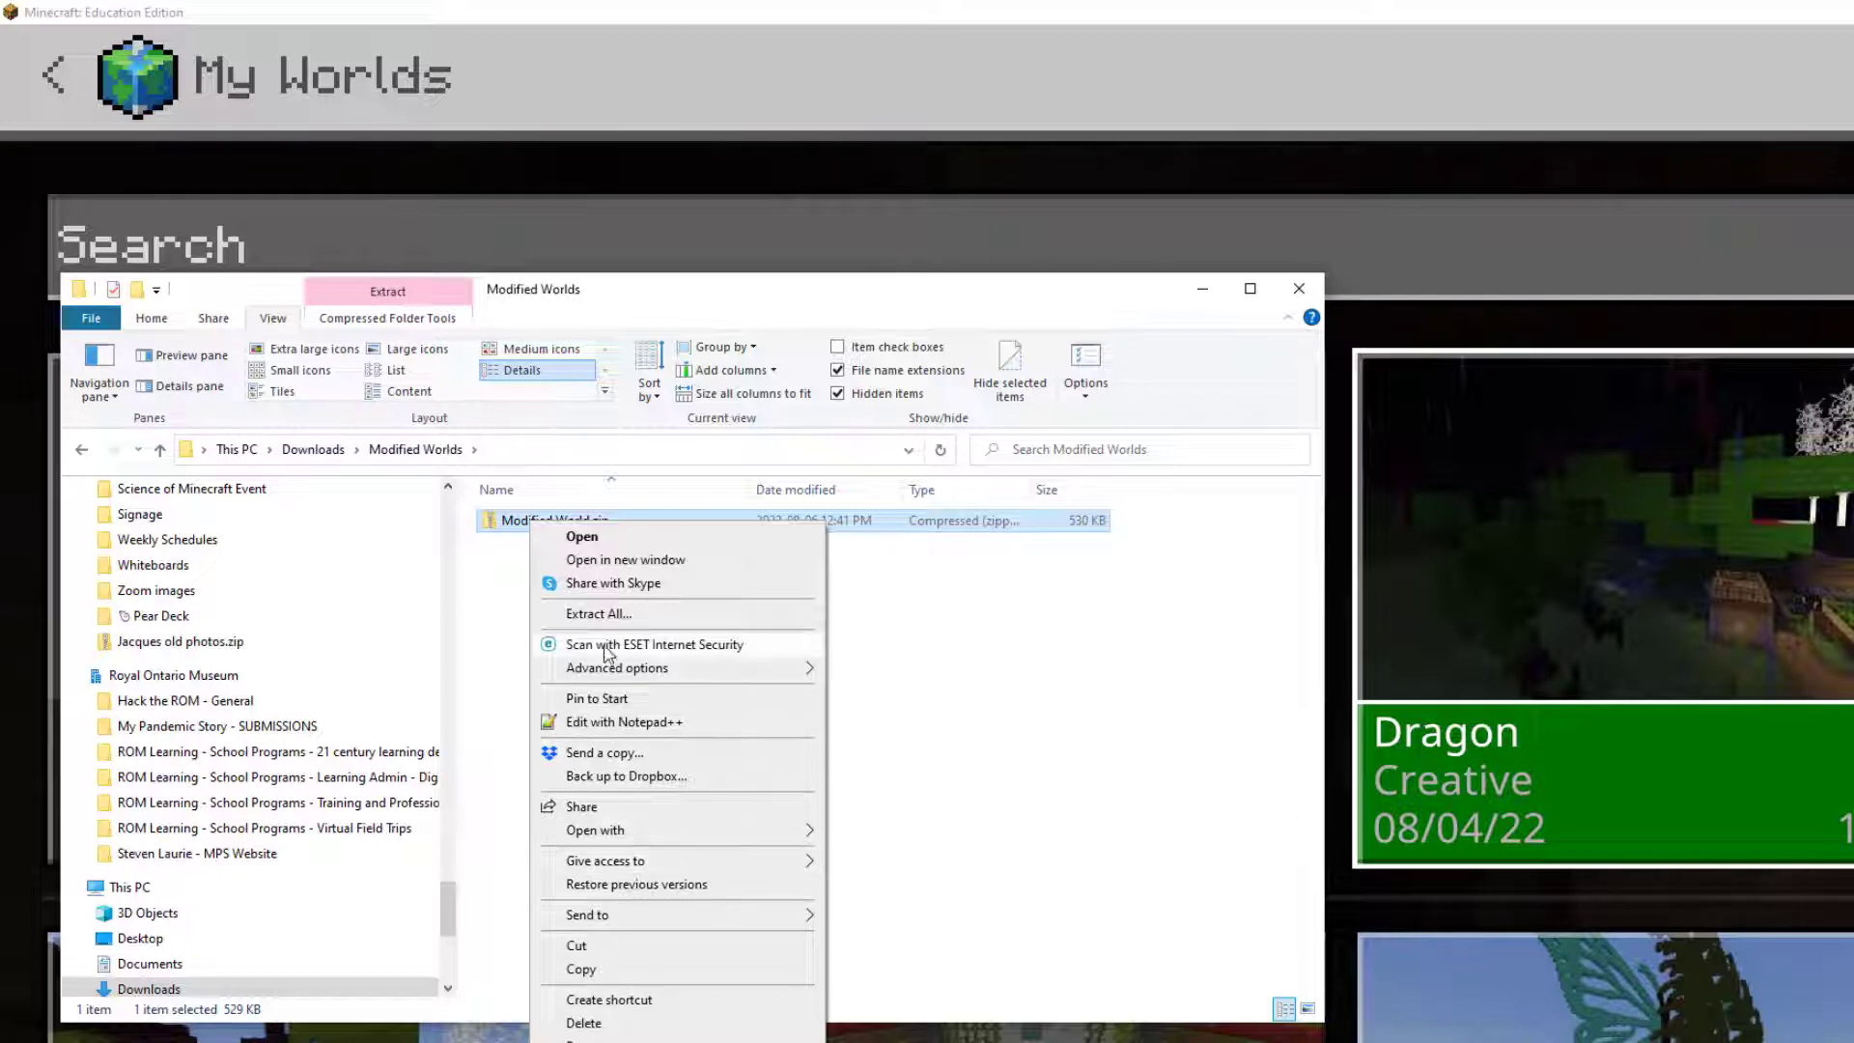
left_click(604, 618)
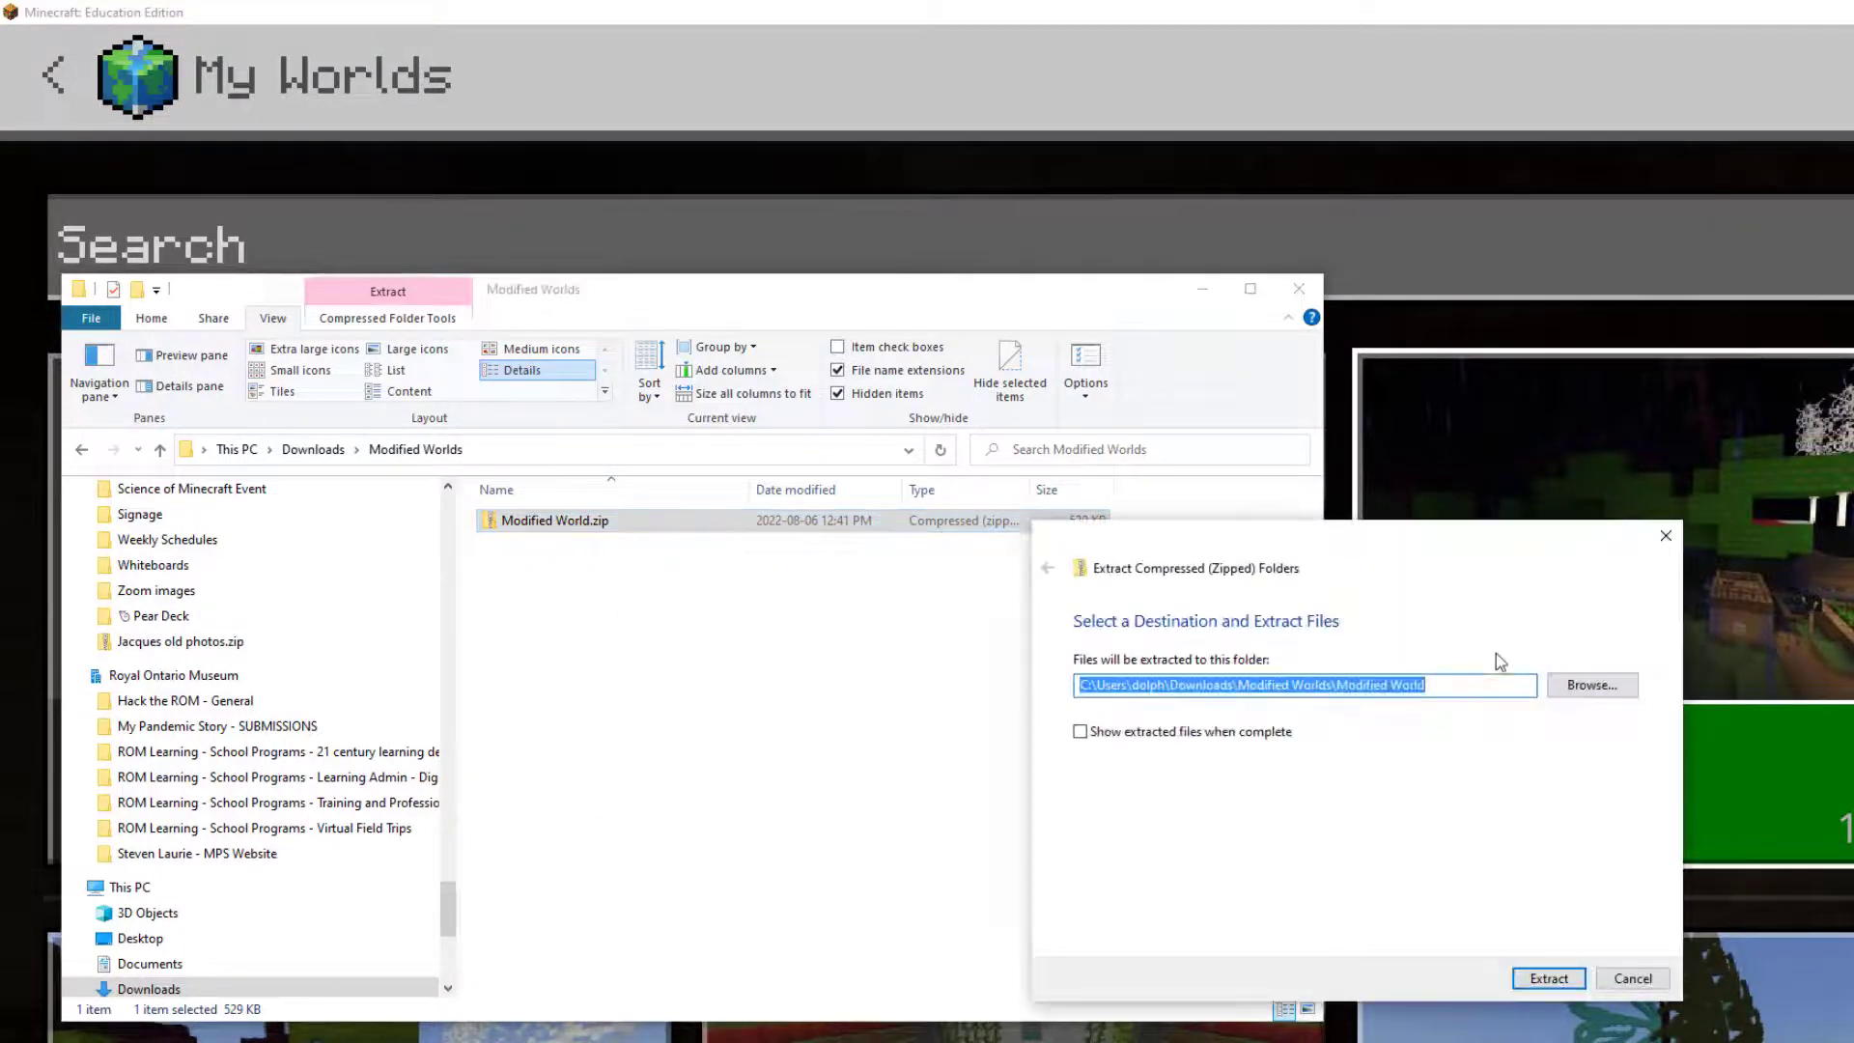
left_click(1548, 978)
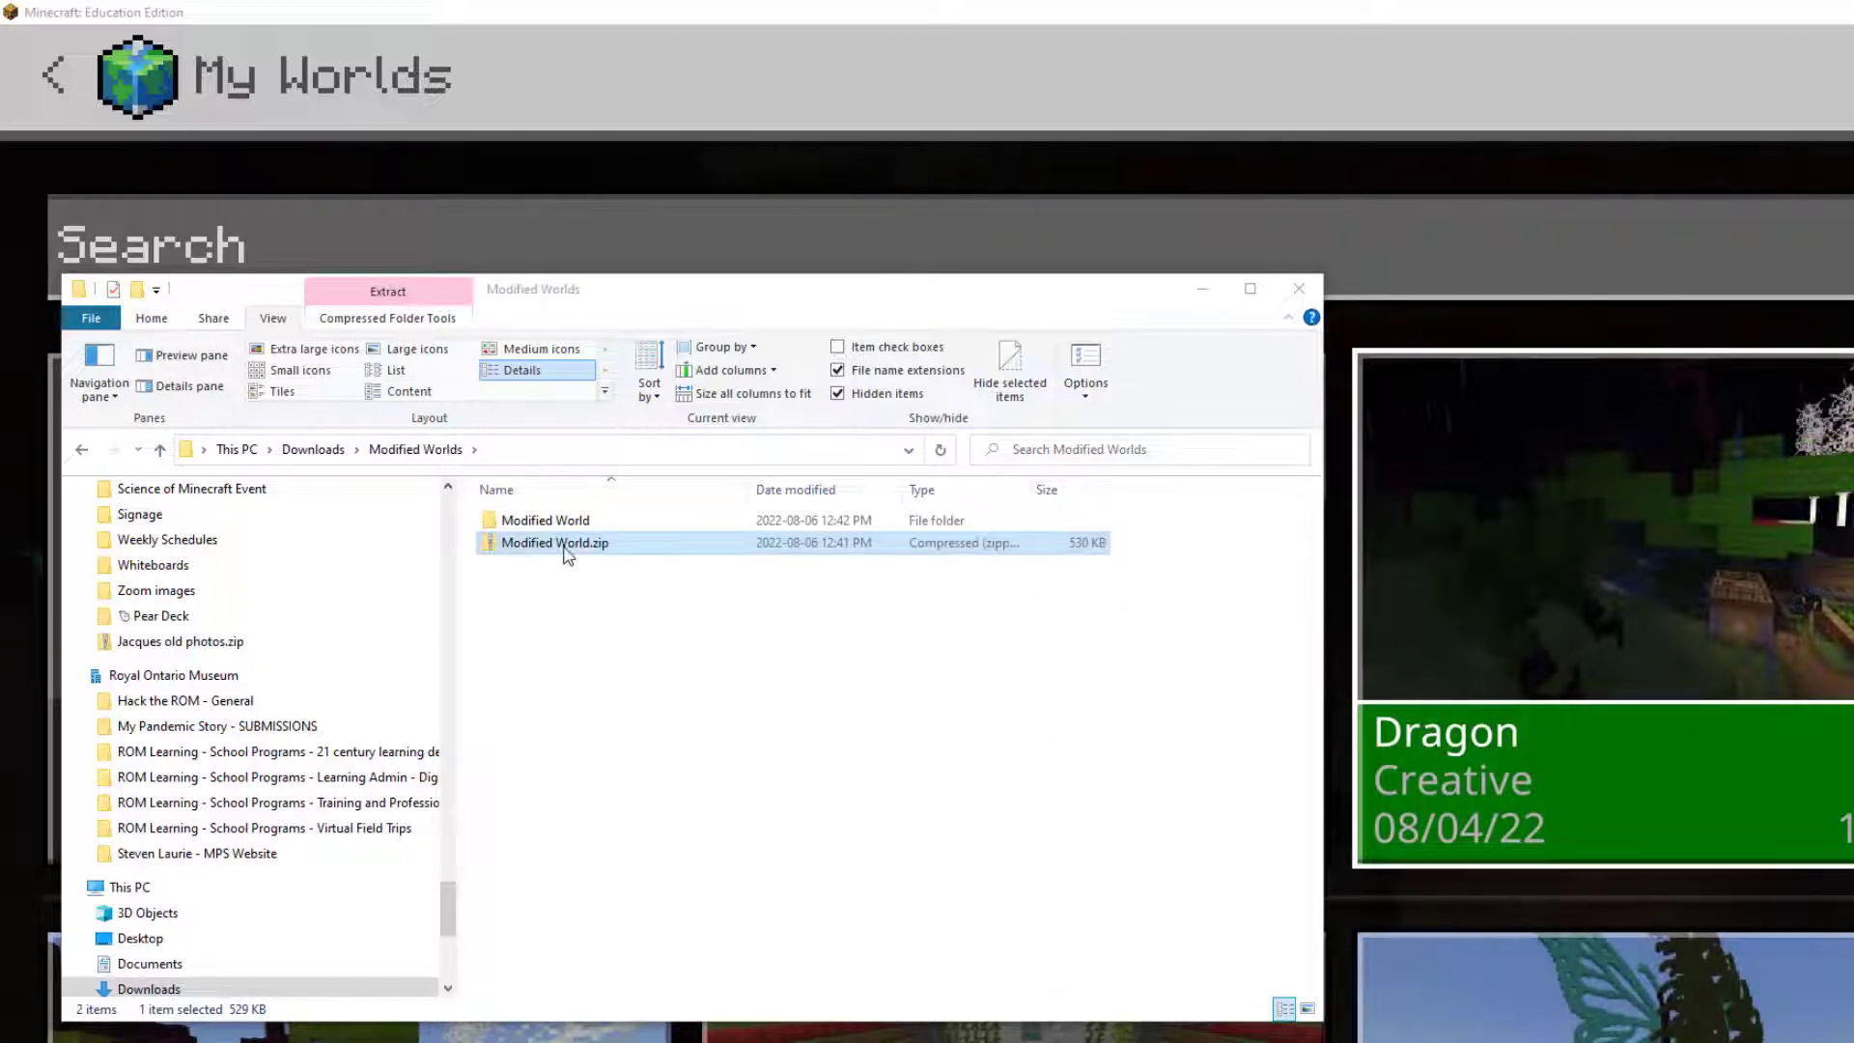
right_click(563, 547)
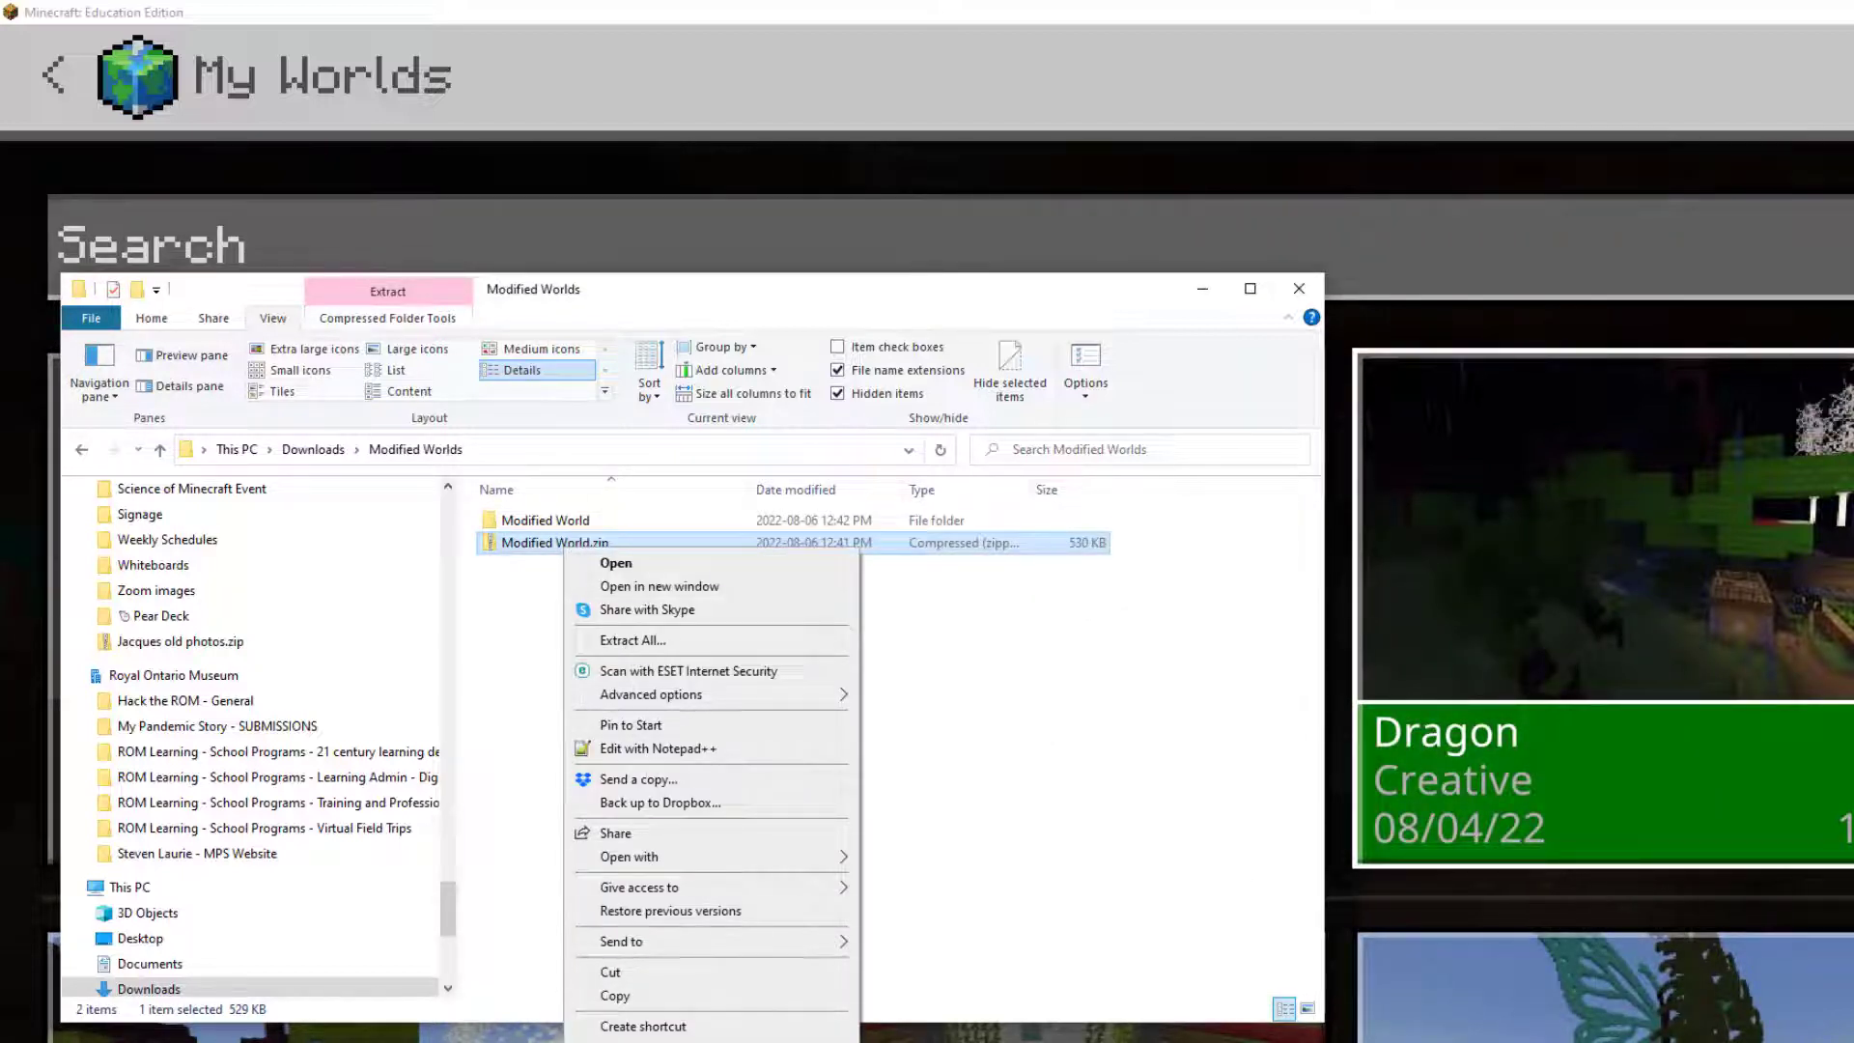
key("Delete")
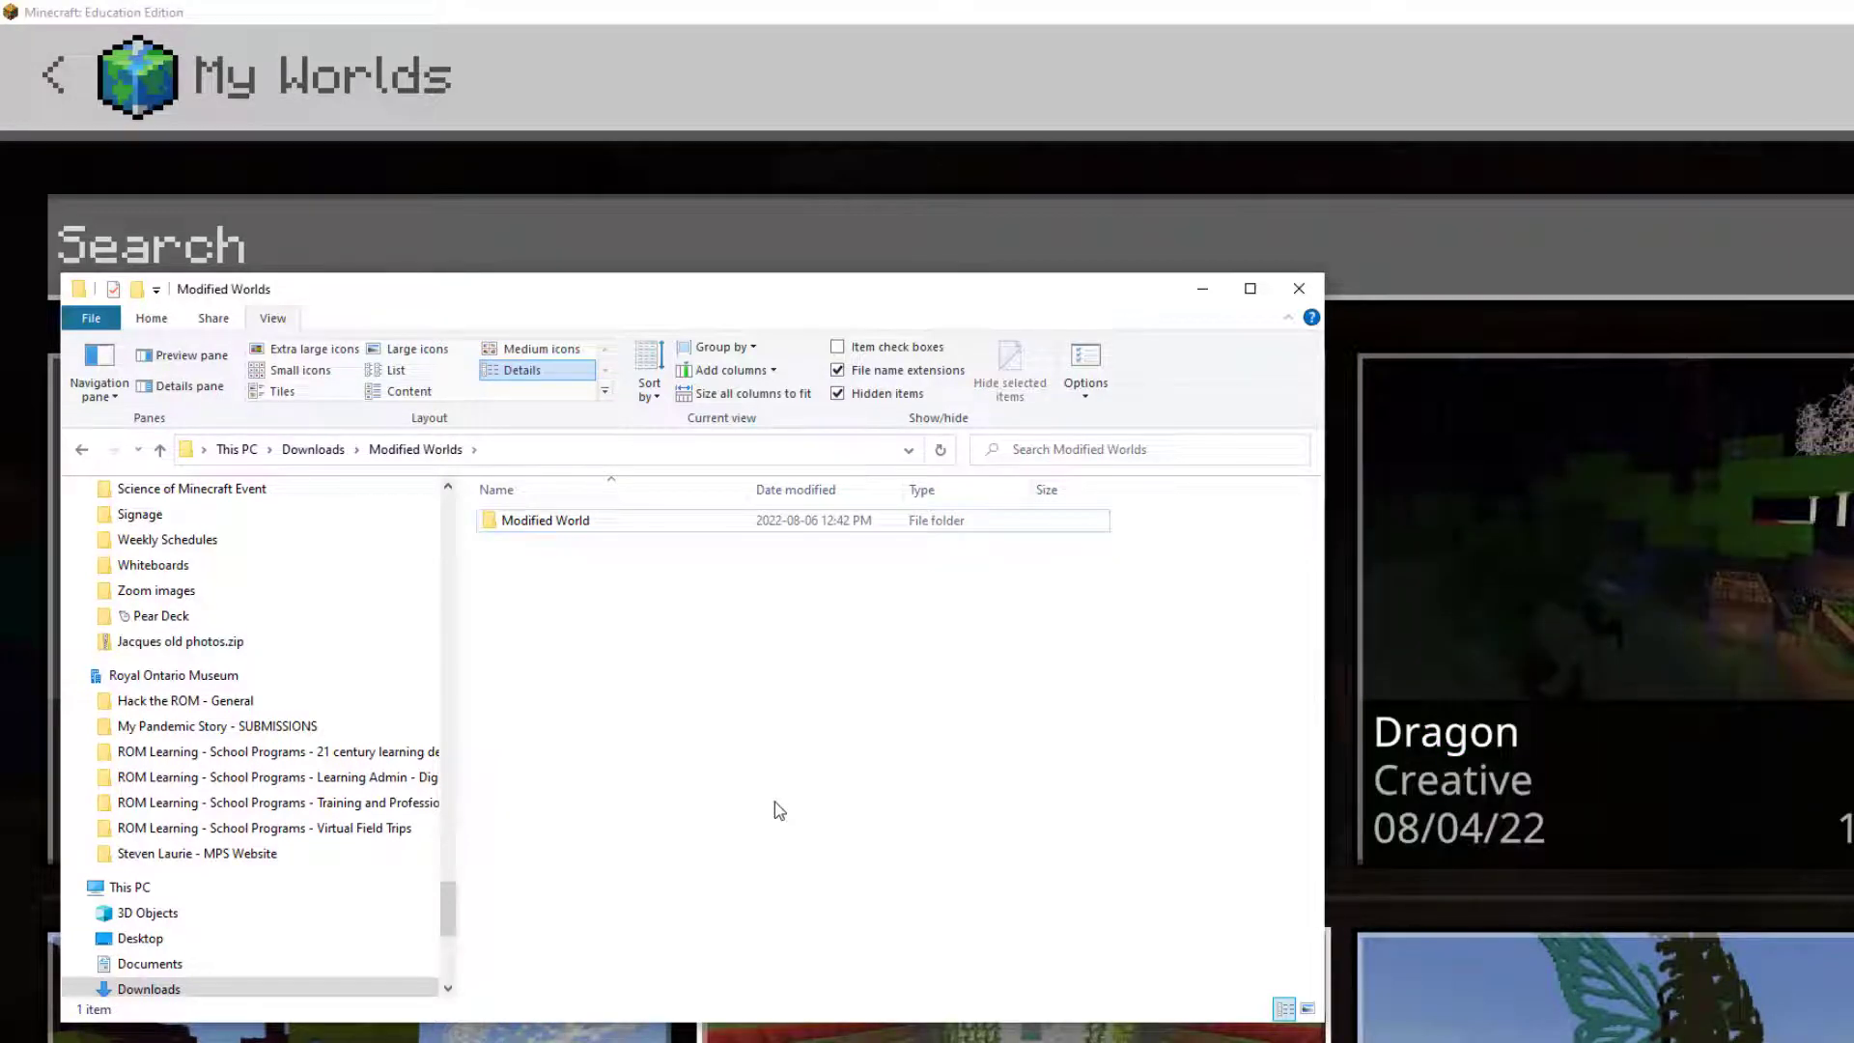
Open Modified World > resource_packs > pack folder and delete its LICENSE.txt.
left_click(510, 527)
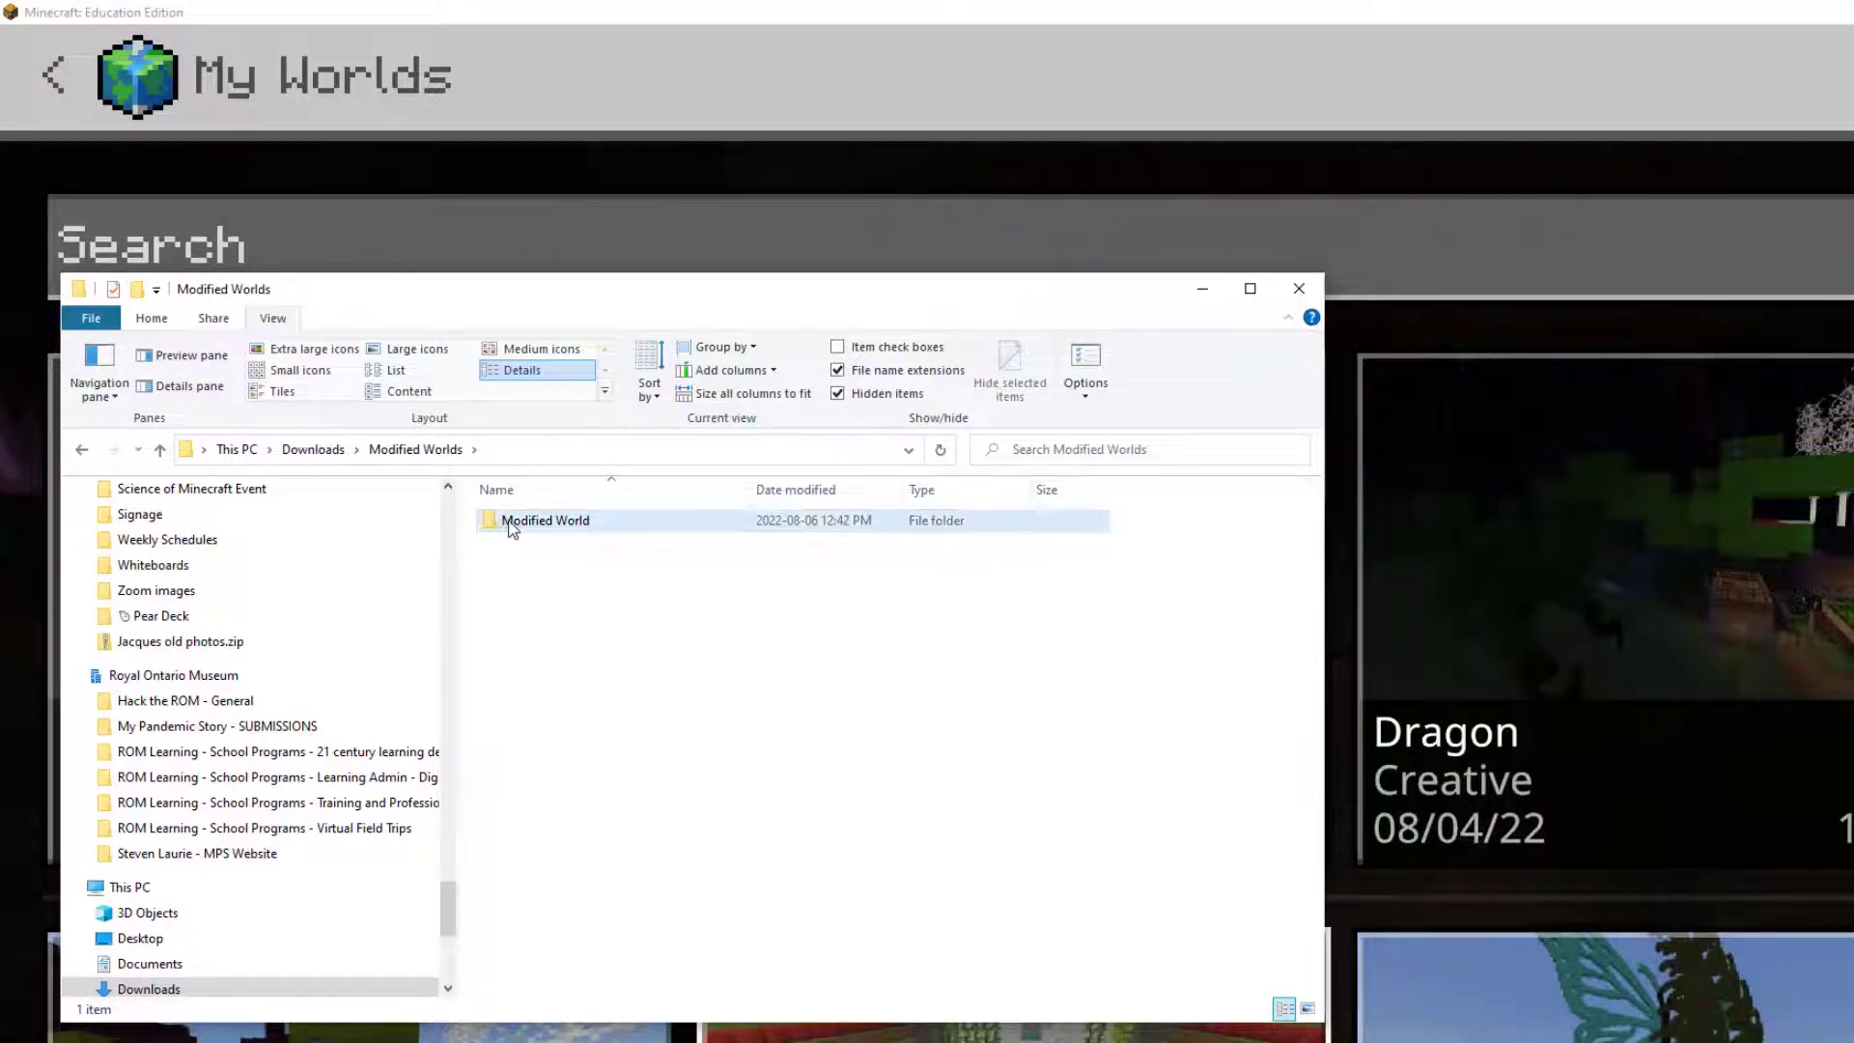
double_click(511, 526)
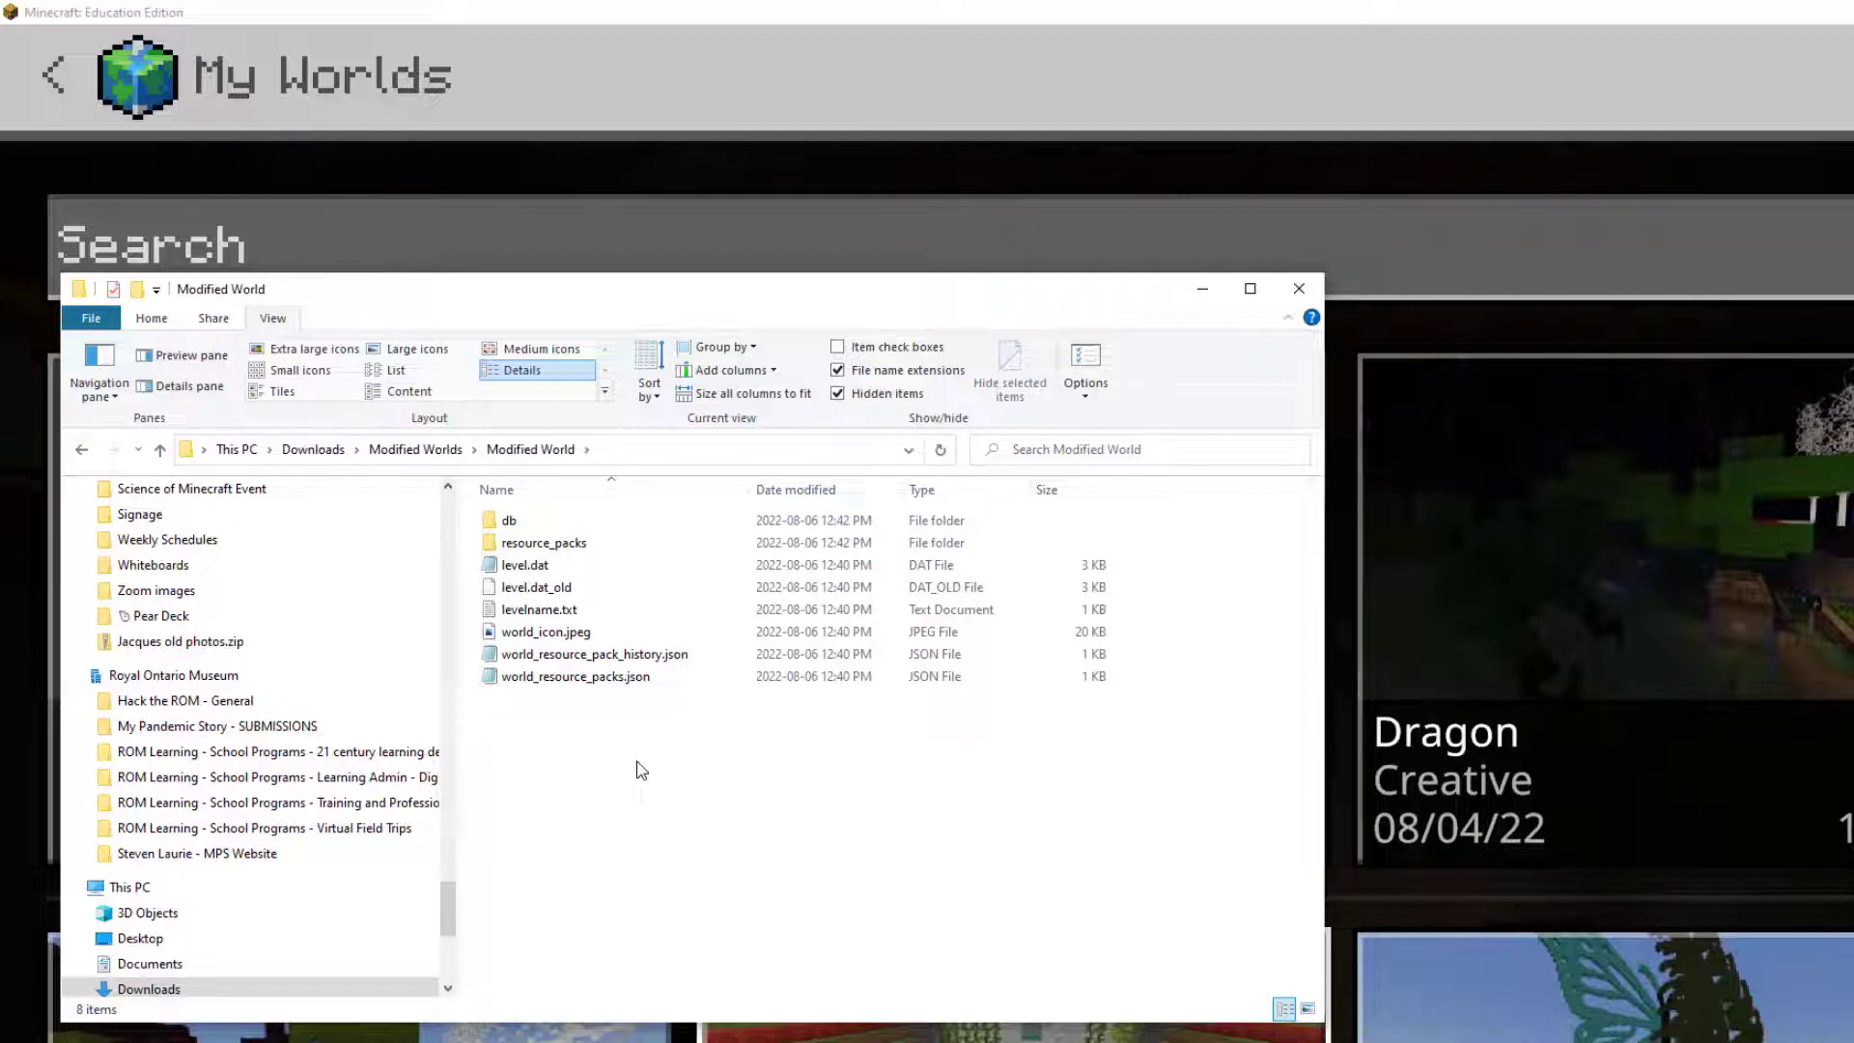
double_click(563, 545)
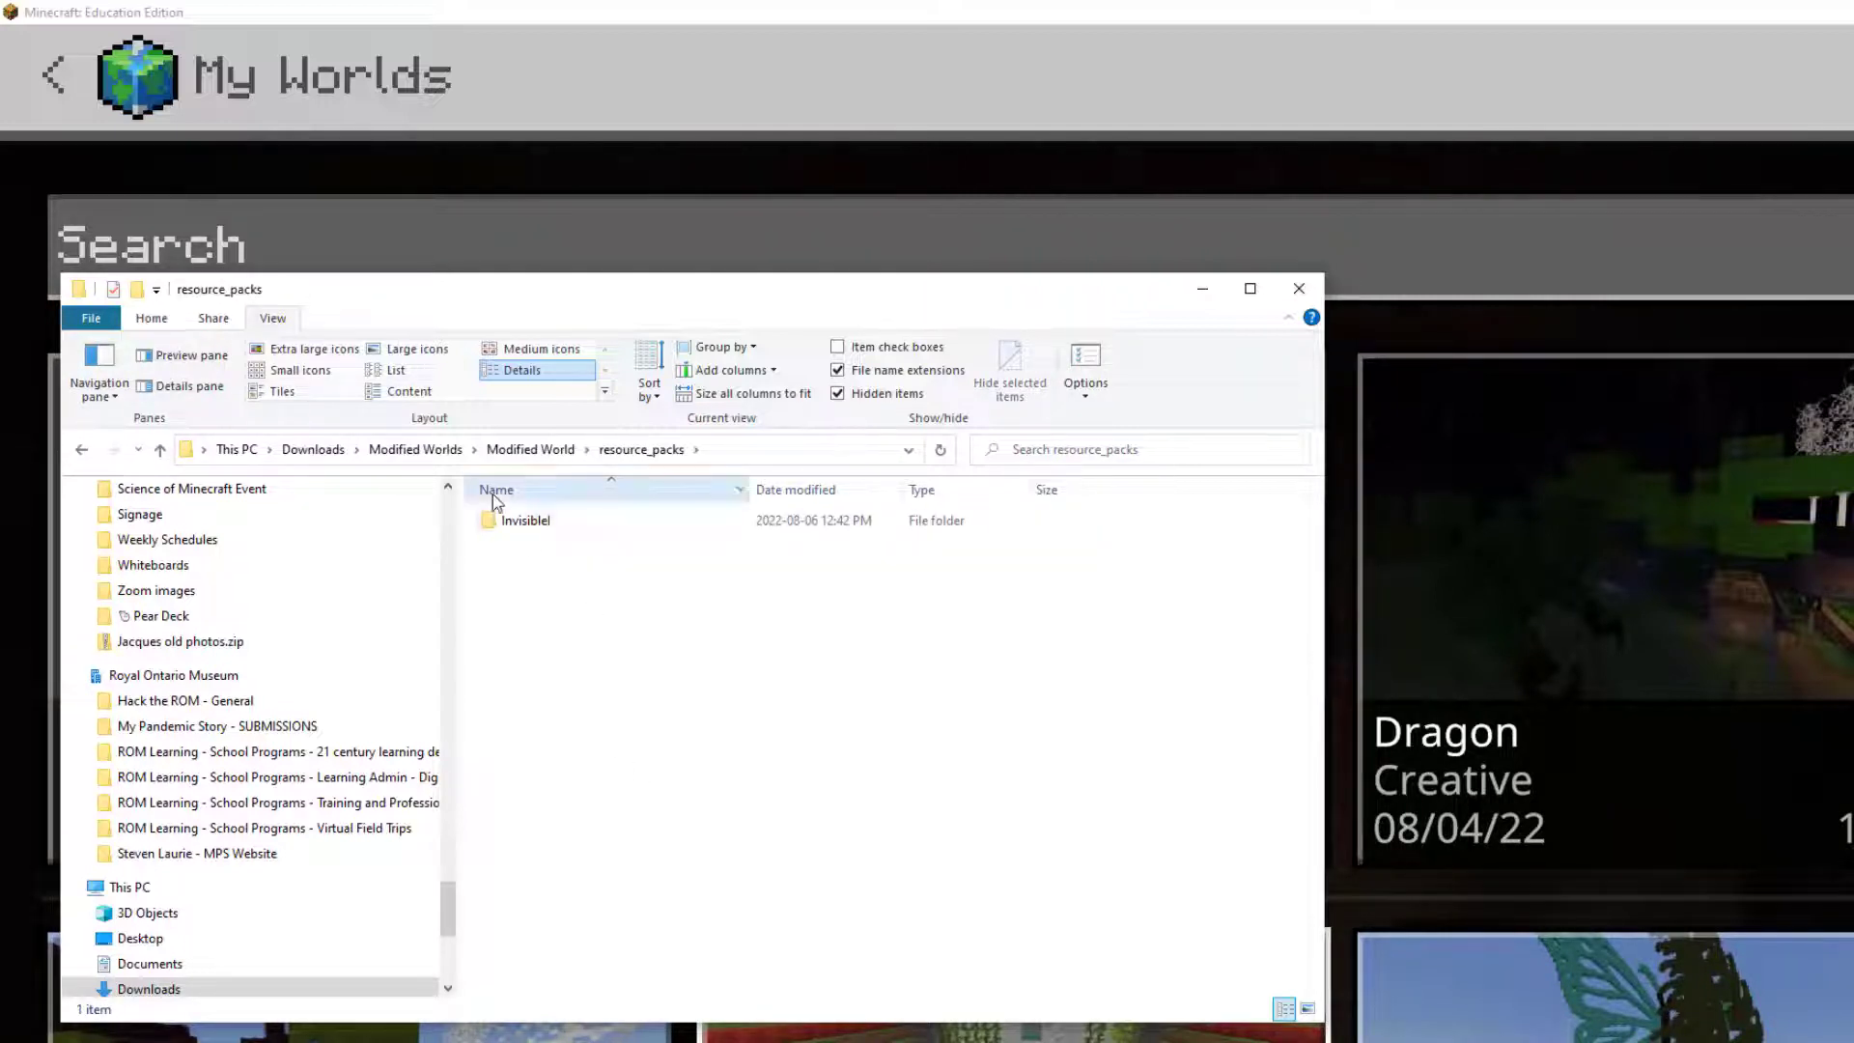
double_click(529, 526)
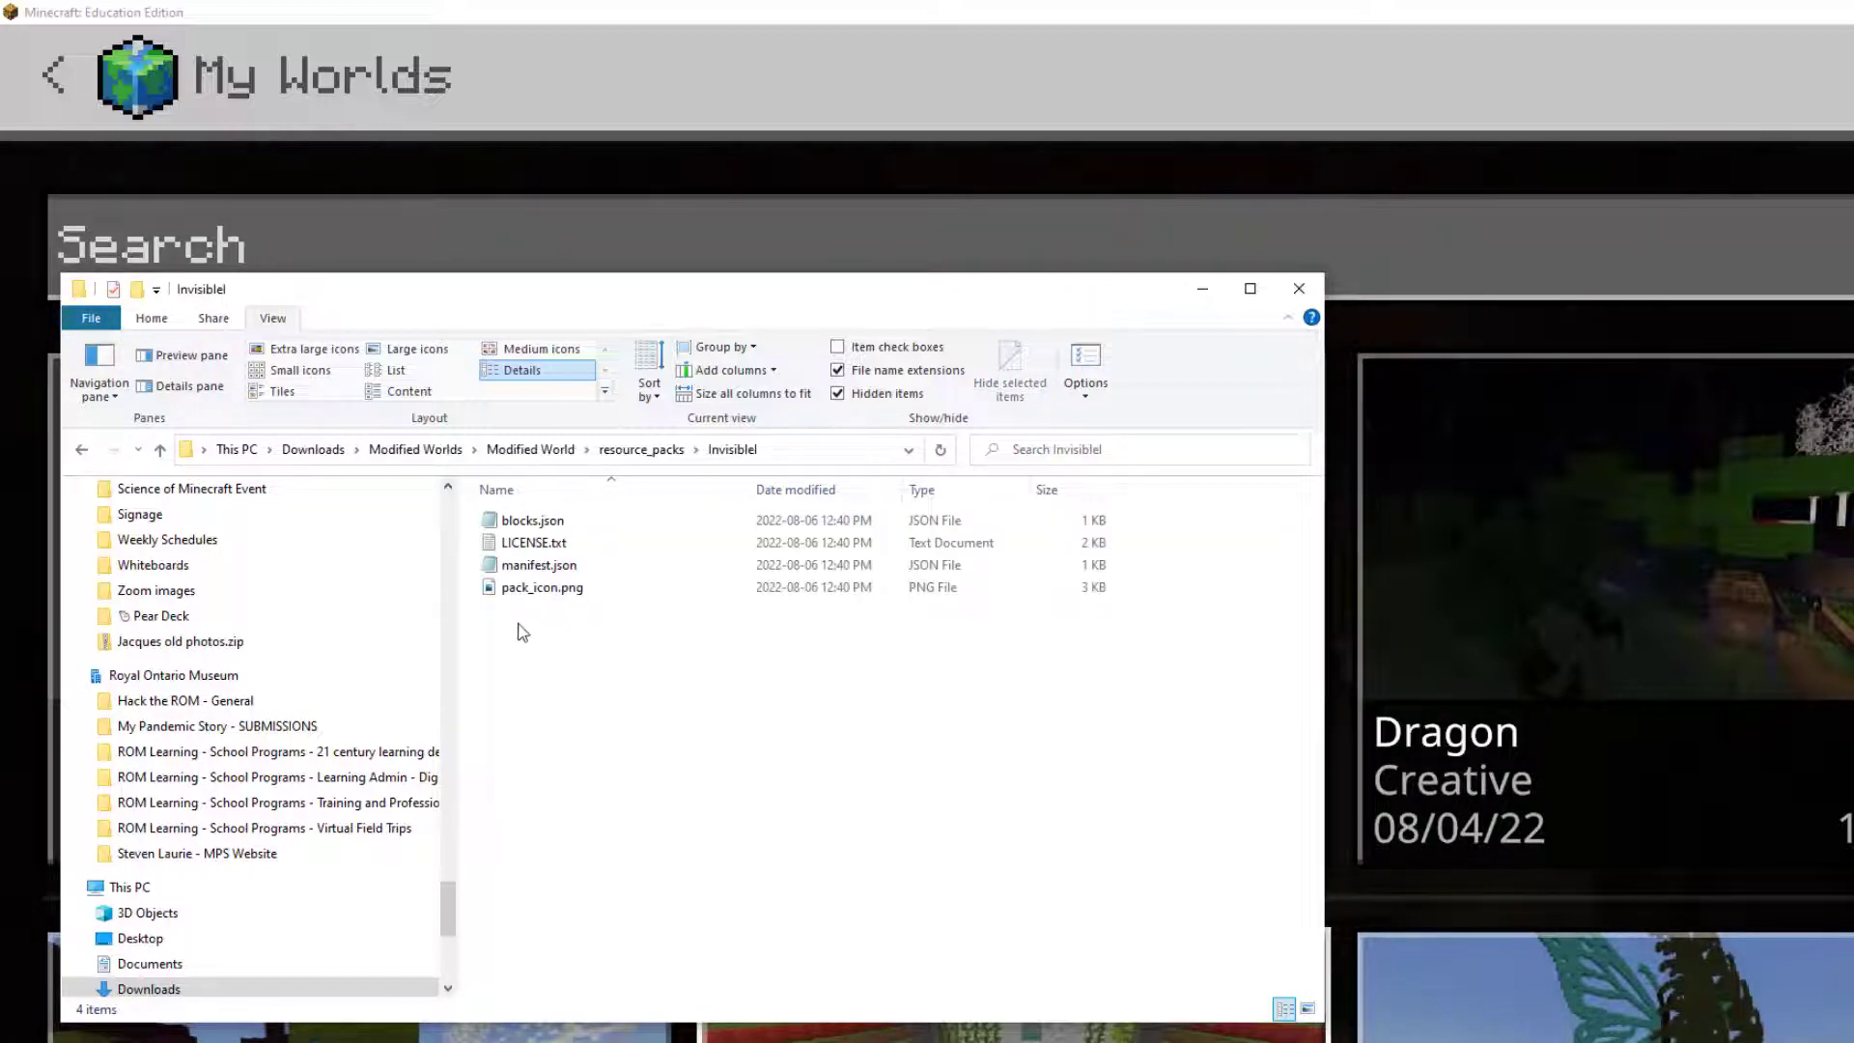
left_click(532, 543)
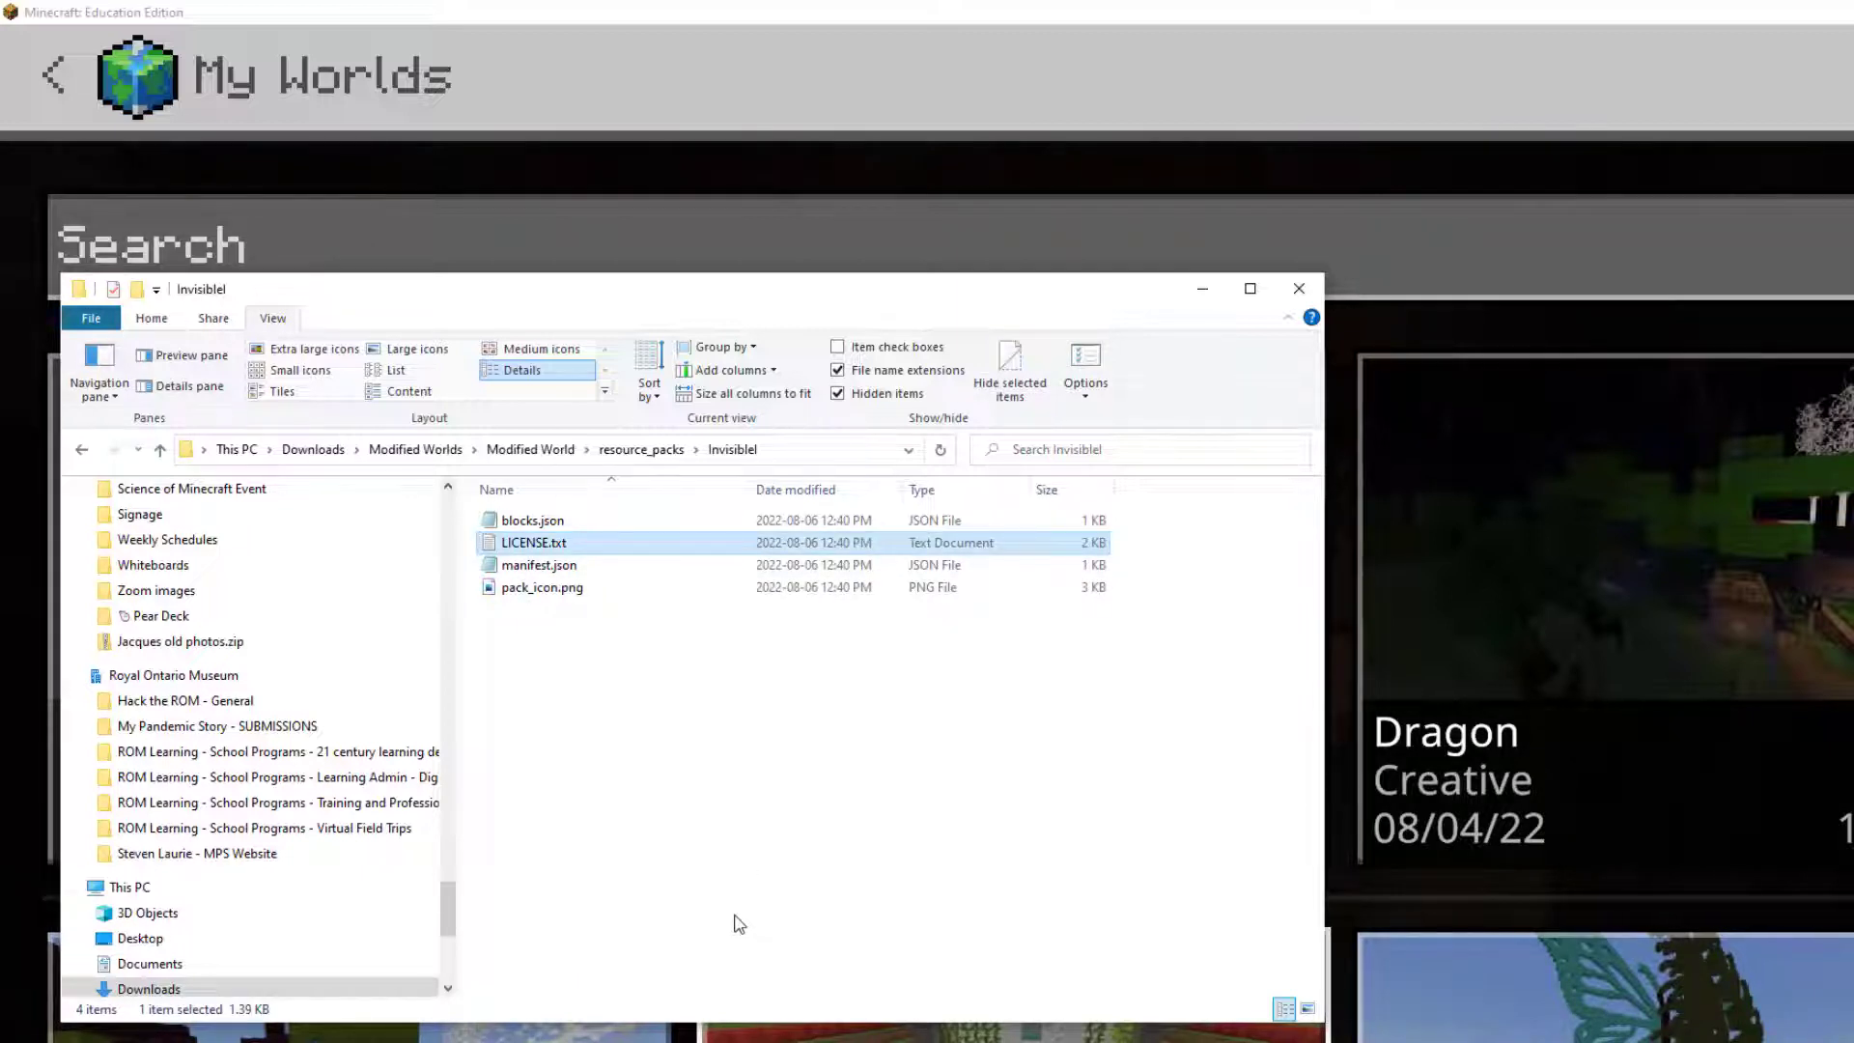
key("Delete")
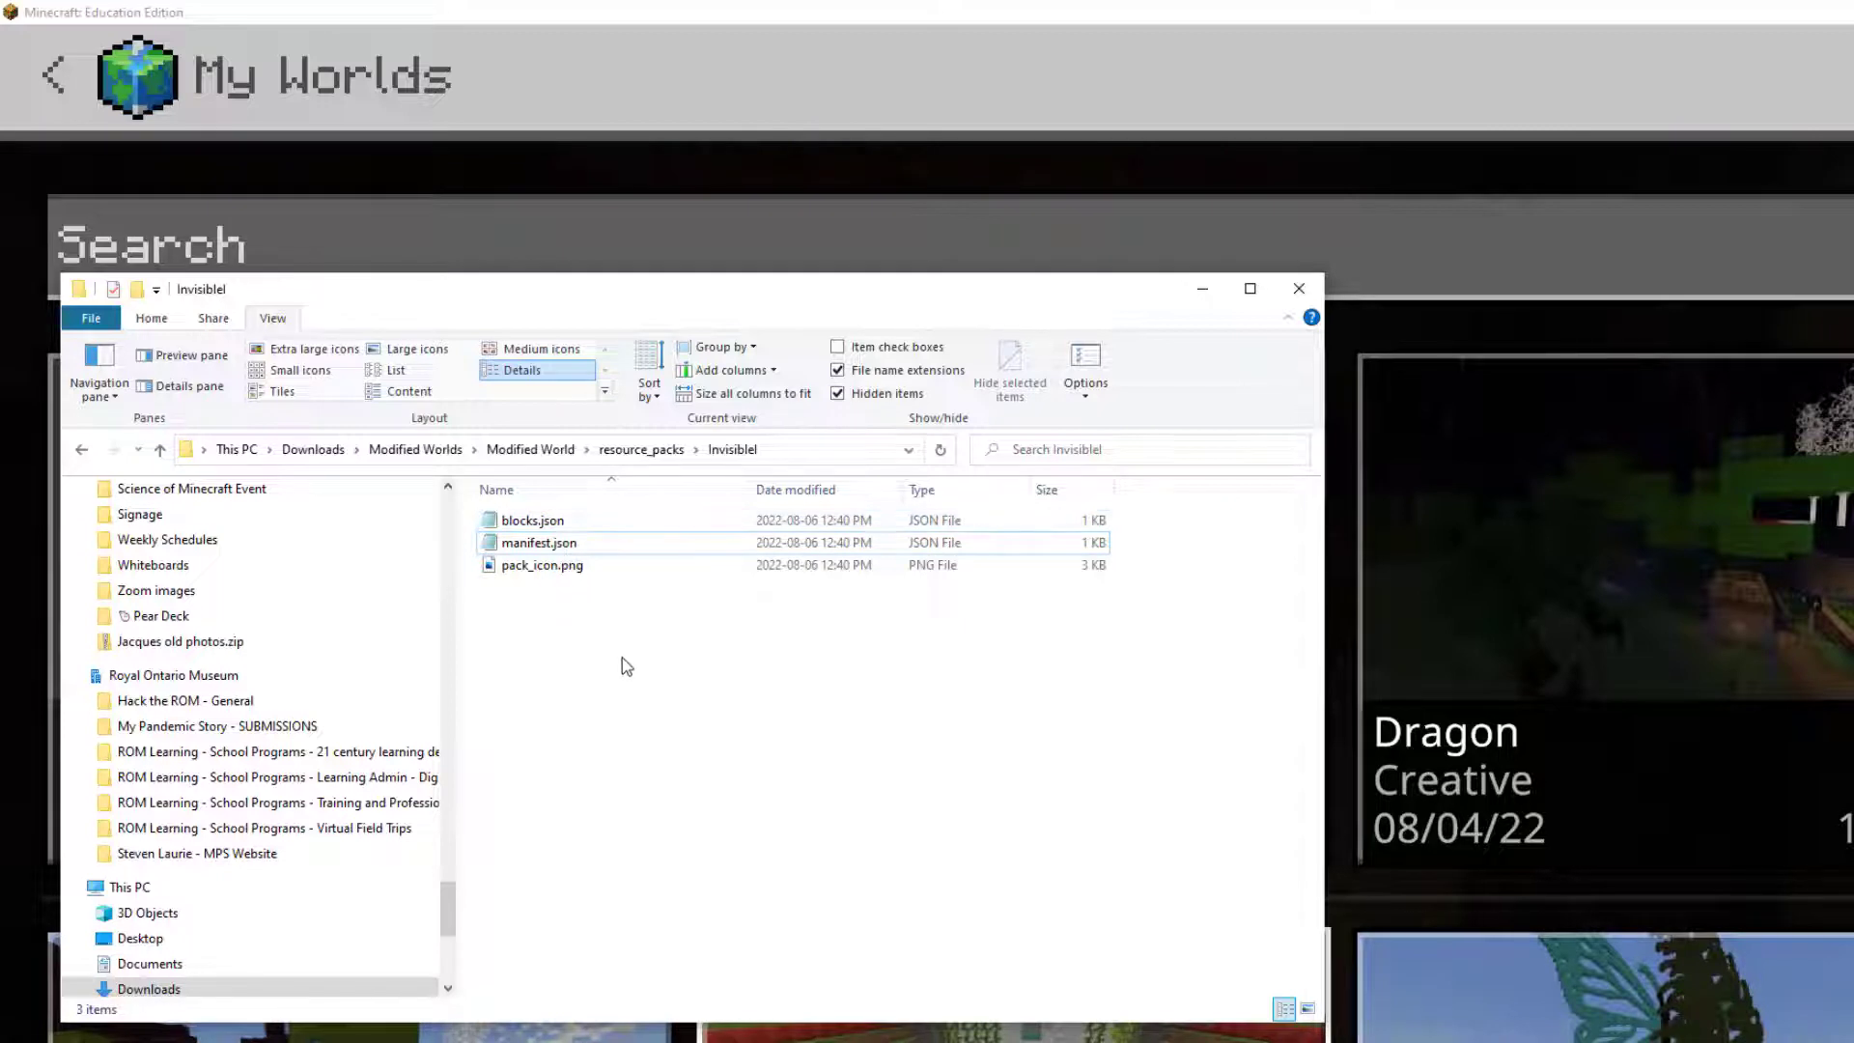
left_click(541, 521)
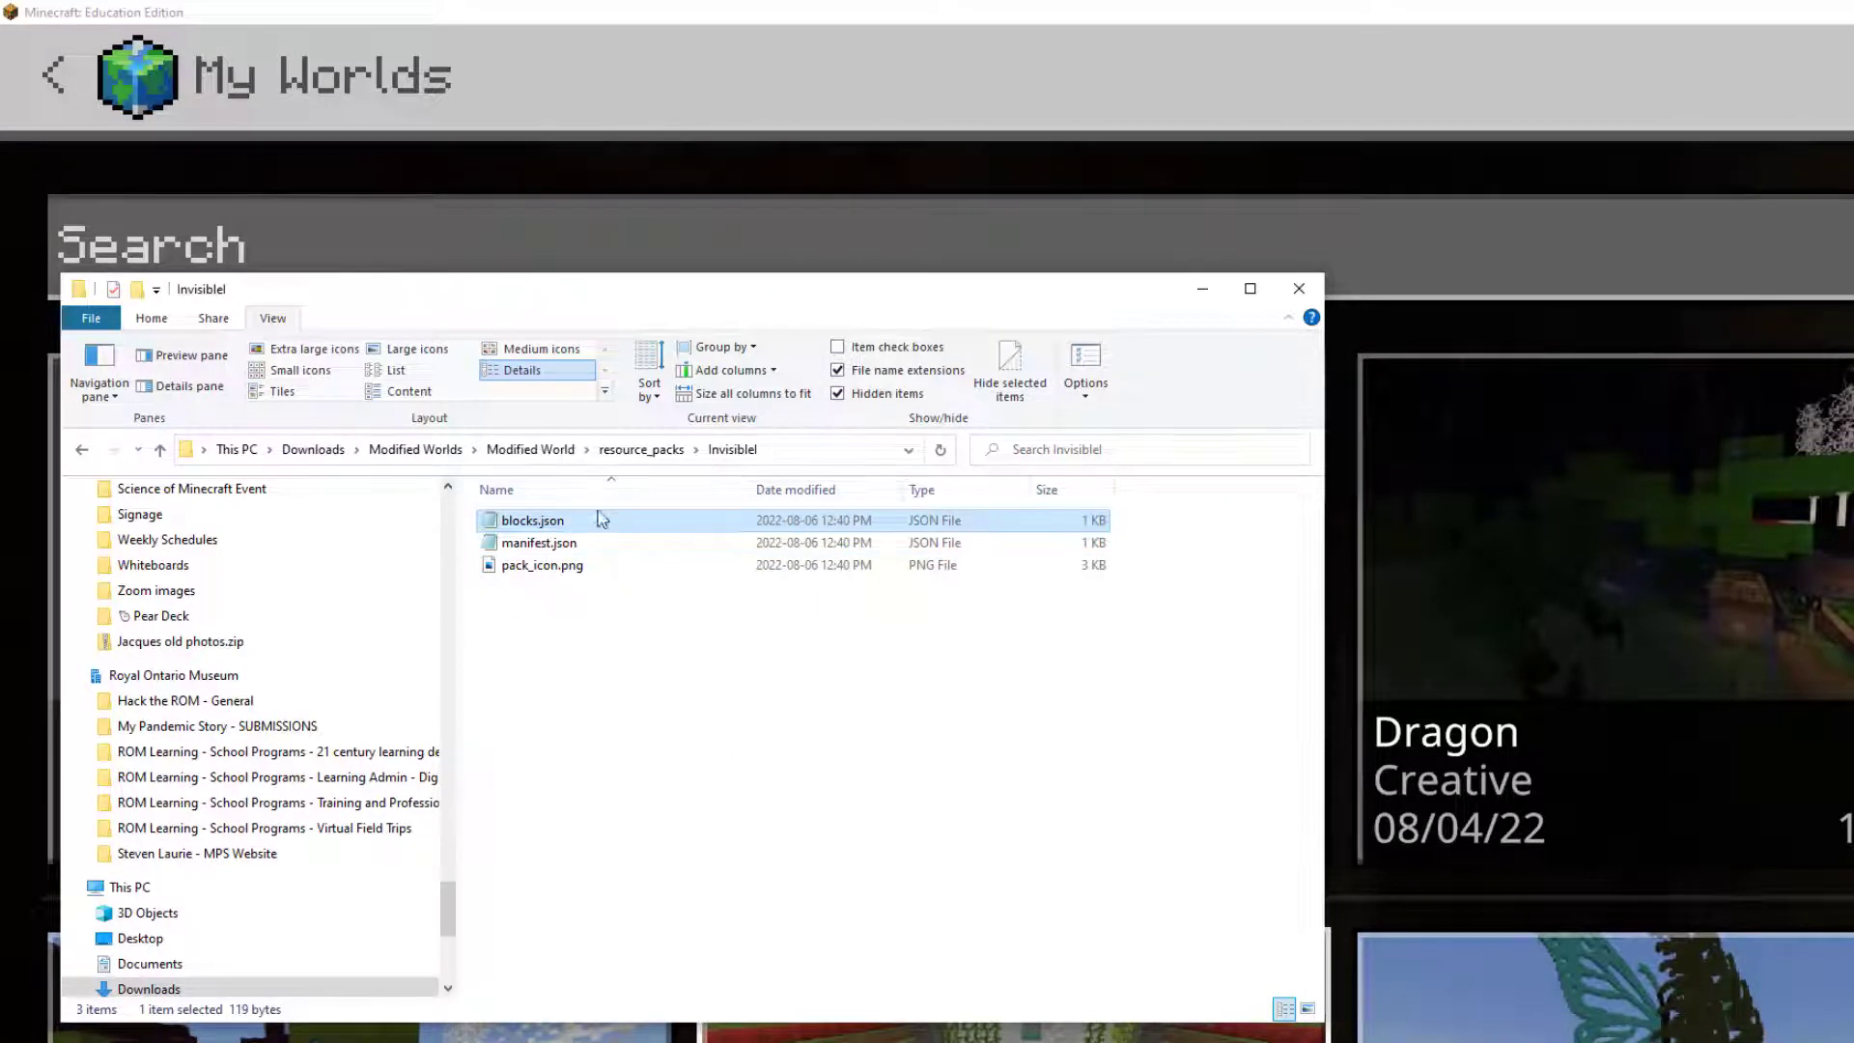
left_click(579, 806)
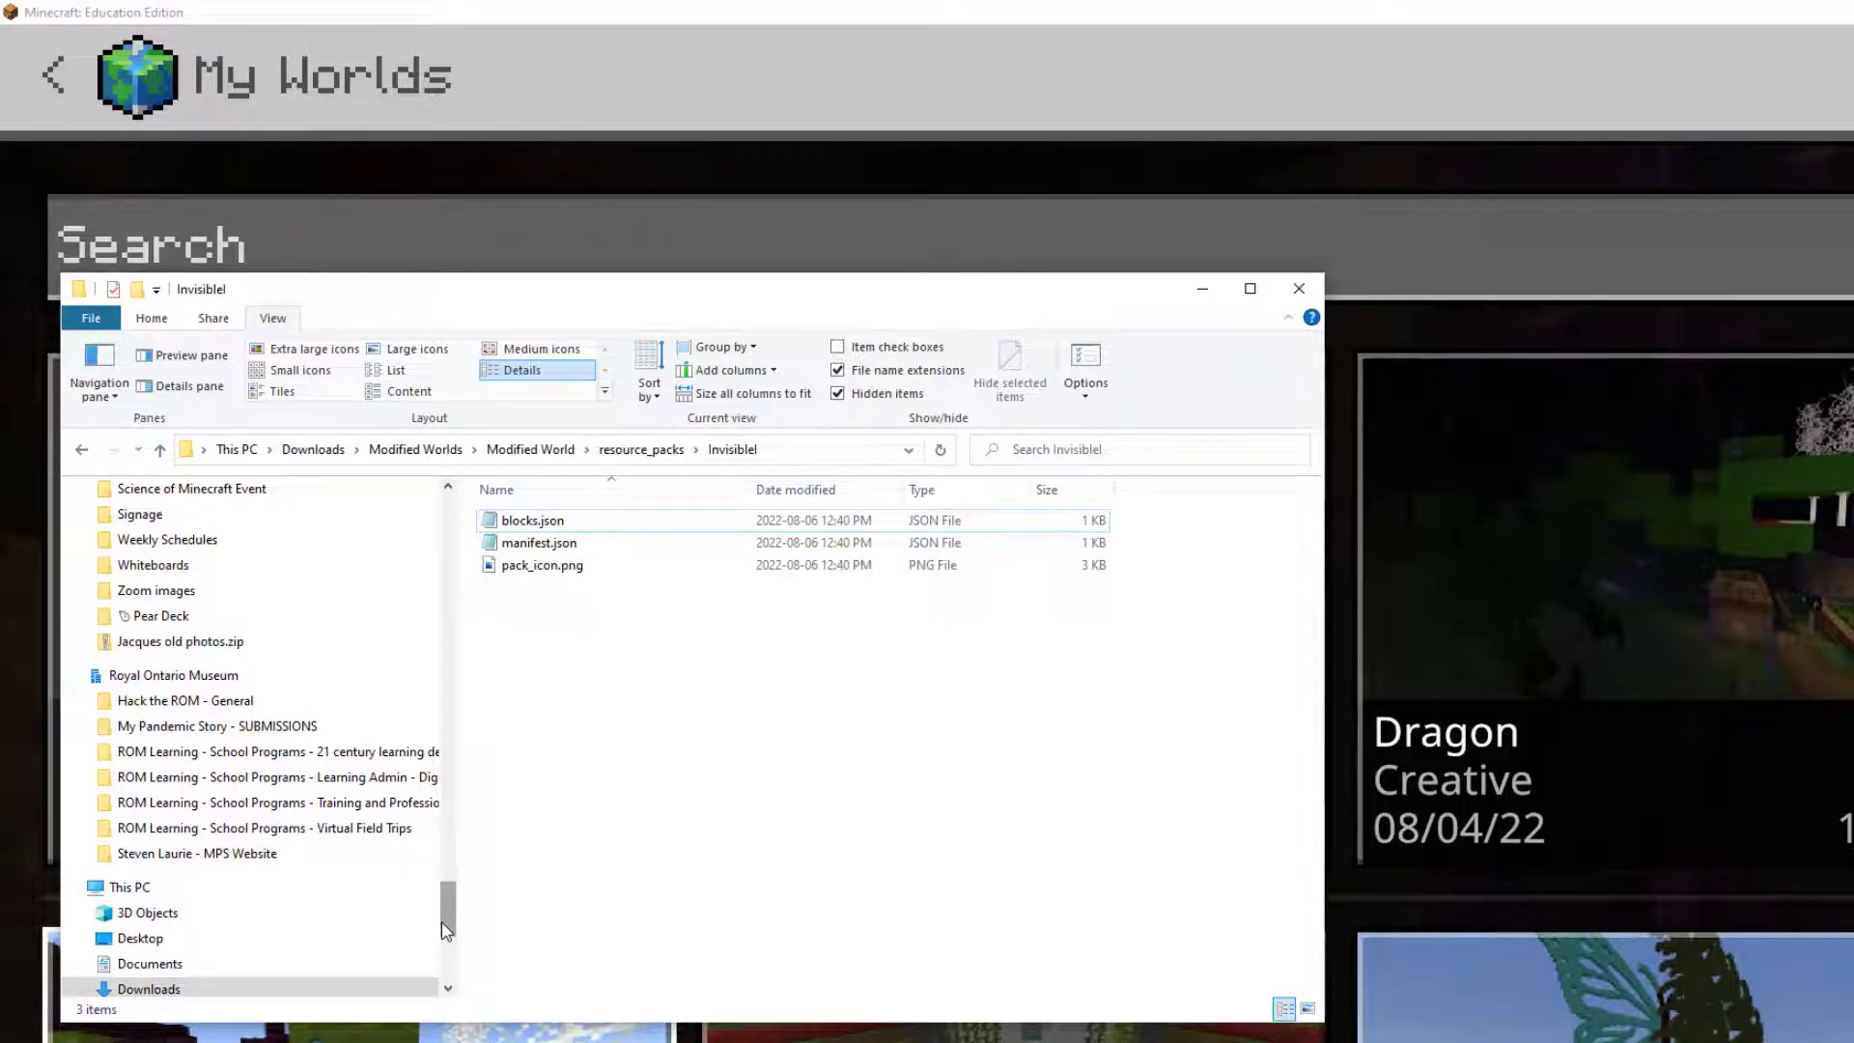
Navigate to Resource packs > Template resource pack > ResourcePackM4 > resource_packs.
left_click_drag(447, 929, 456, 556)
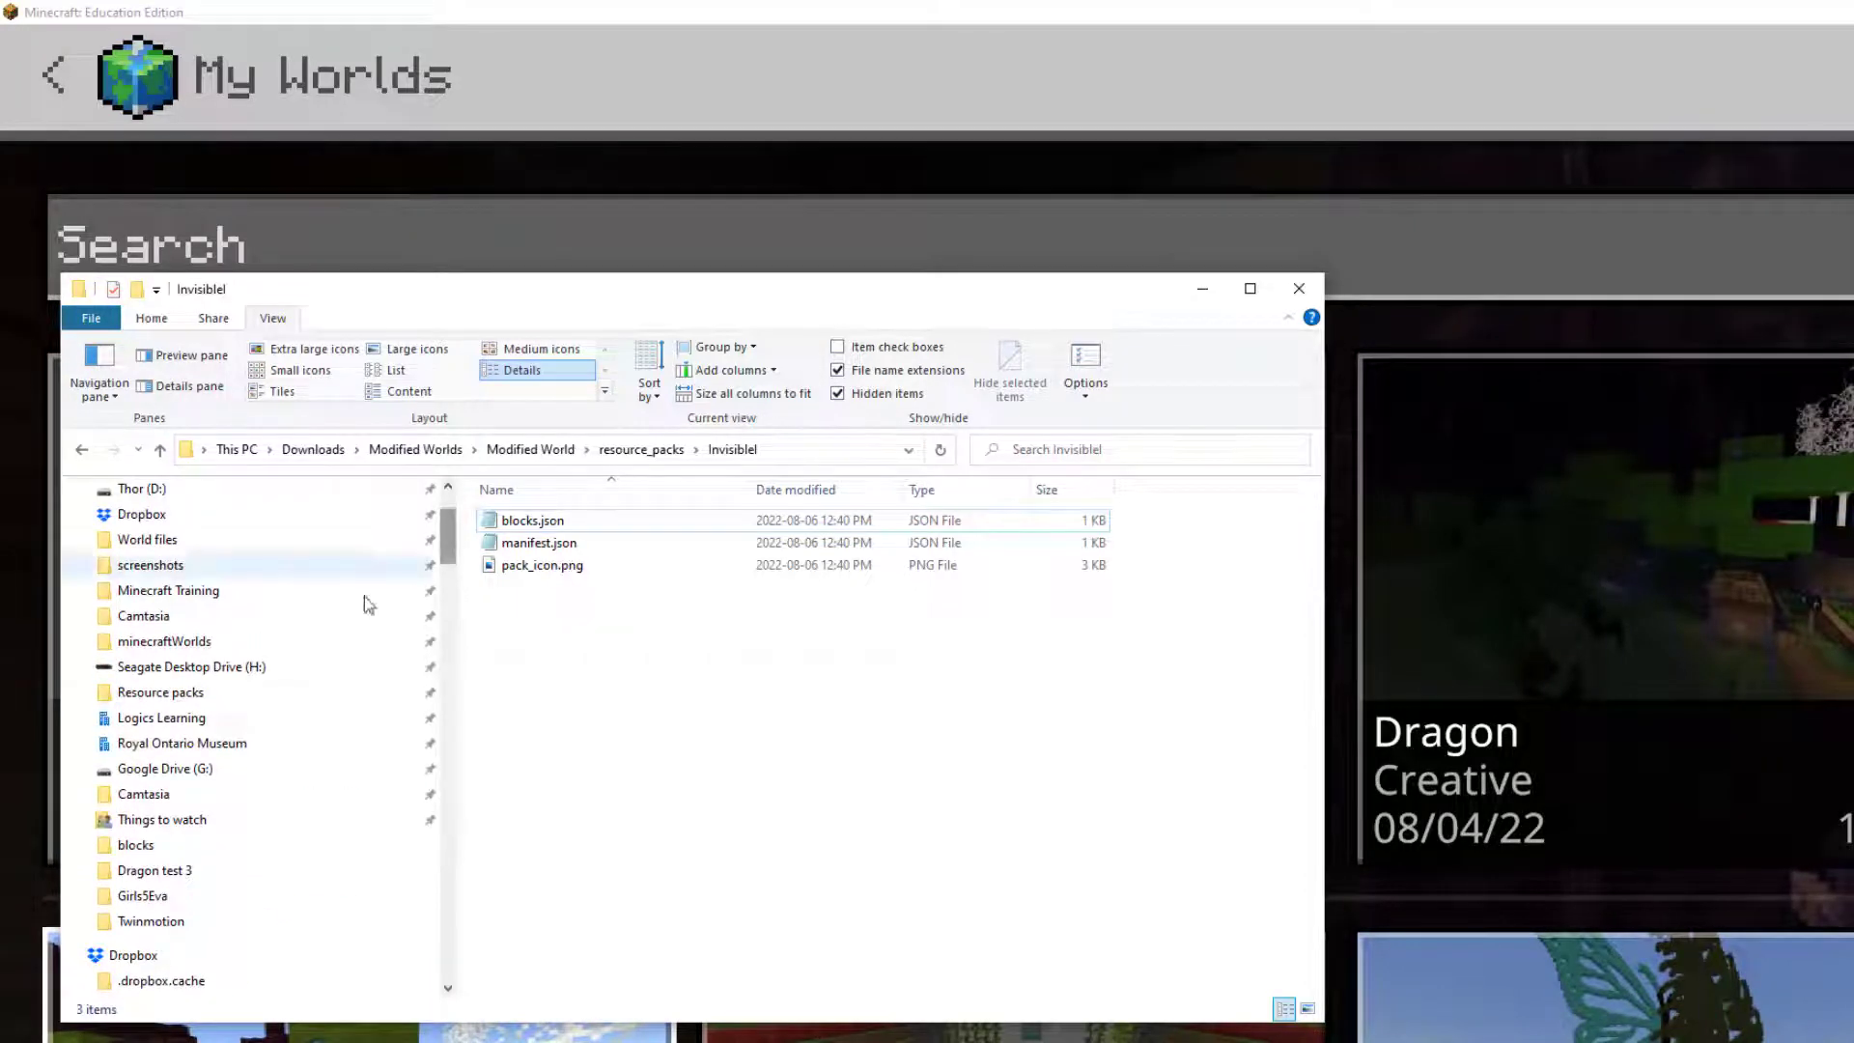
left_click(215, 696)
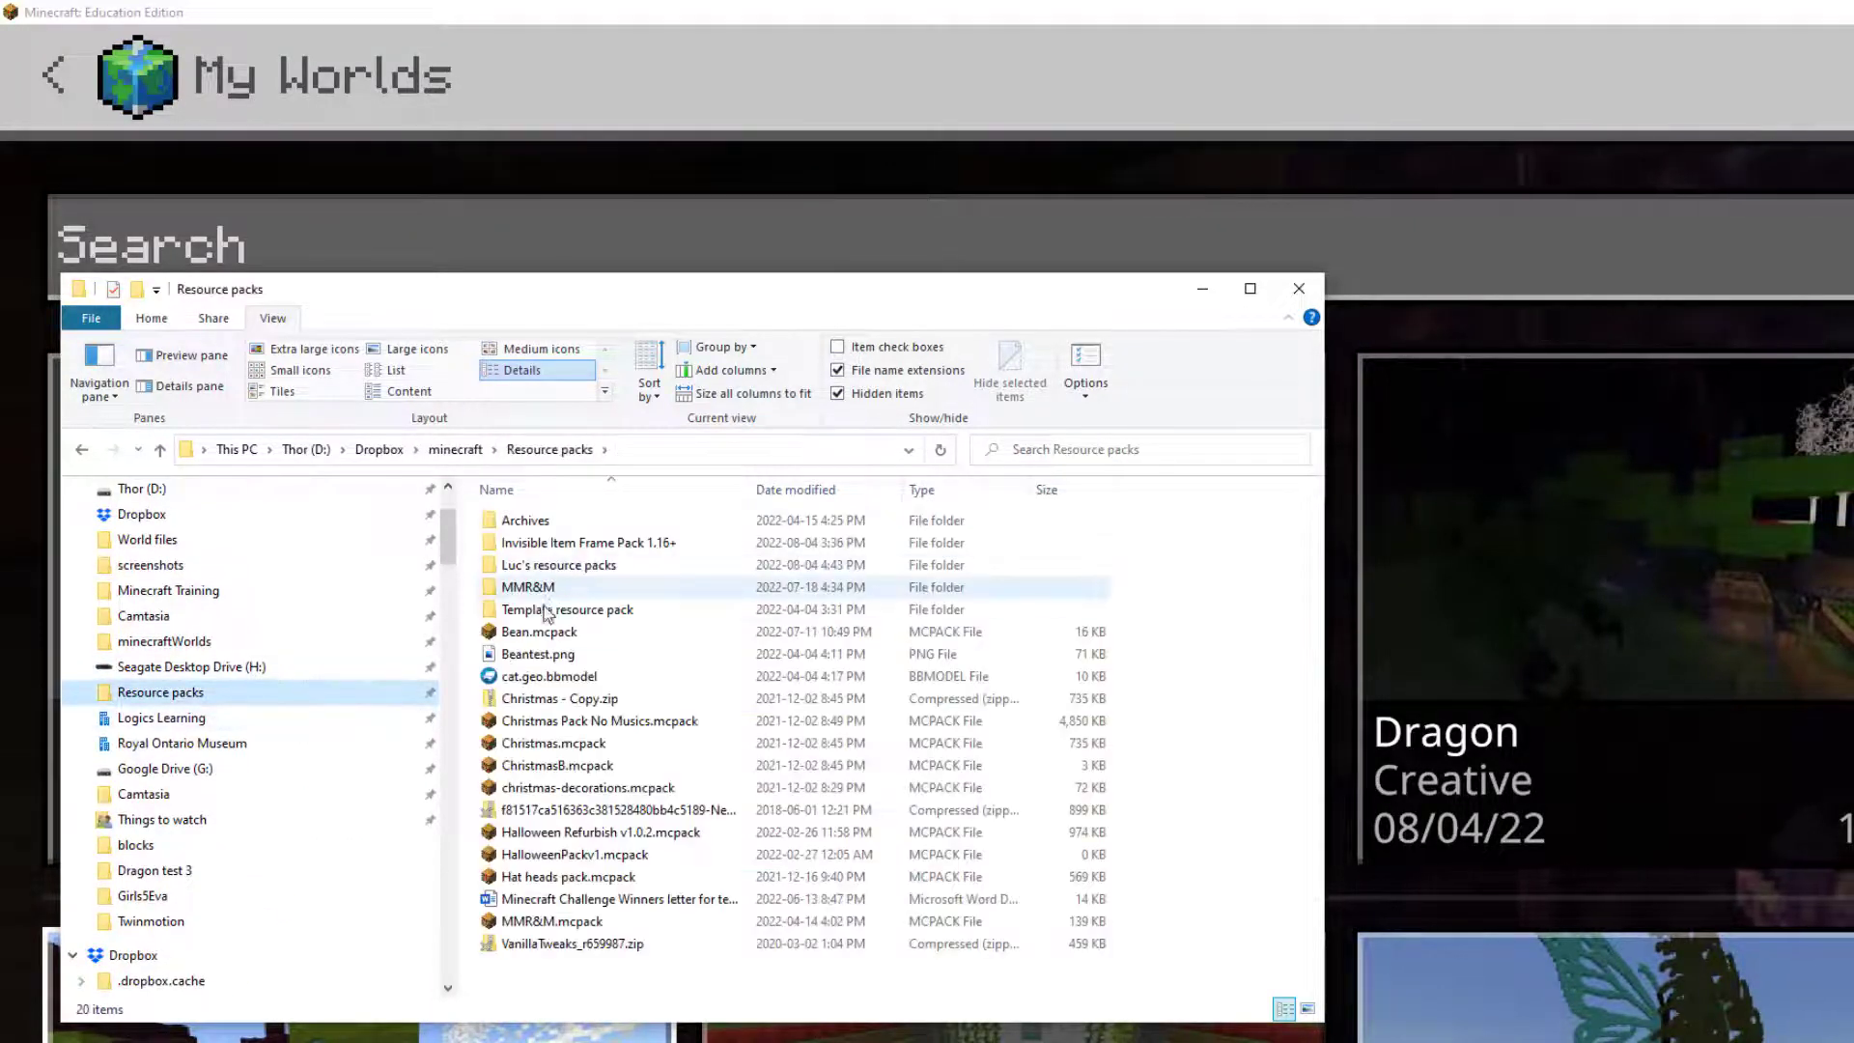
double_click(580, 610)
double_click(560, 524)
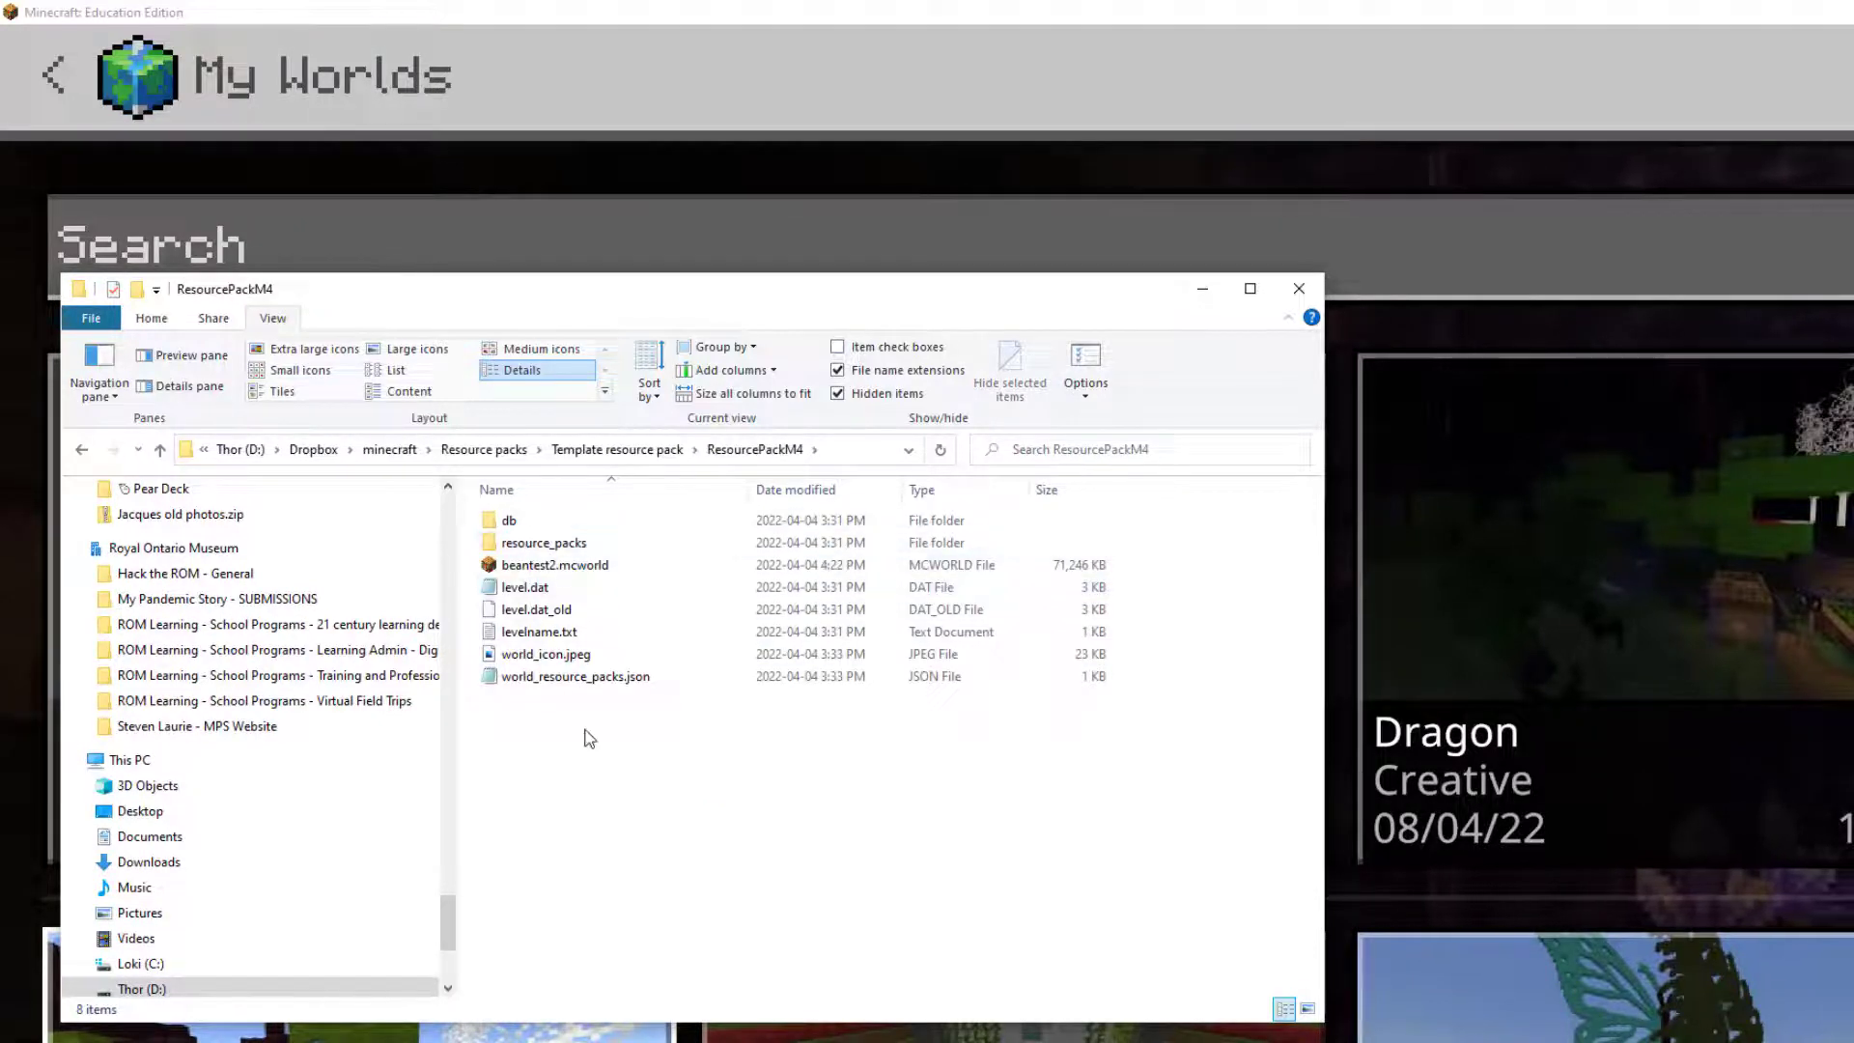
key("alt+Left")
key("alt+Left")
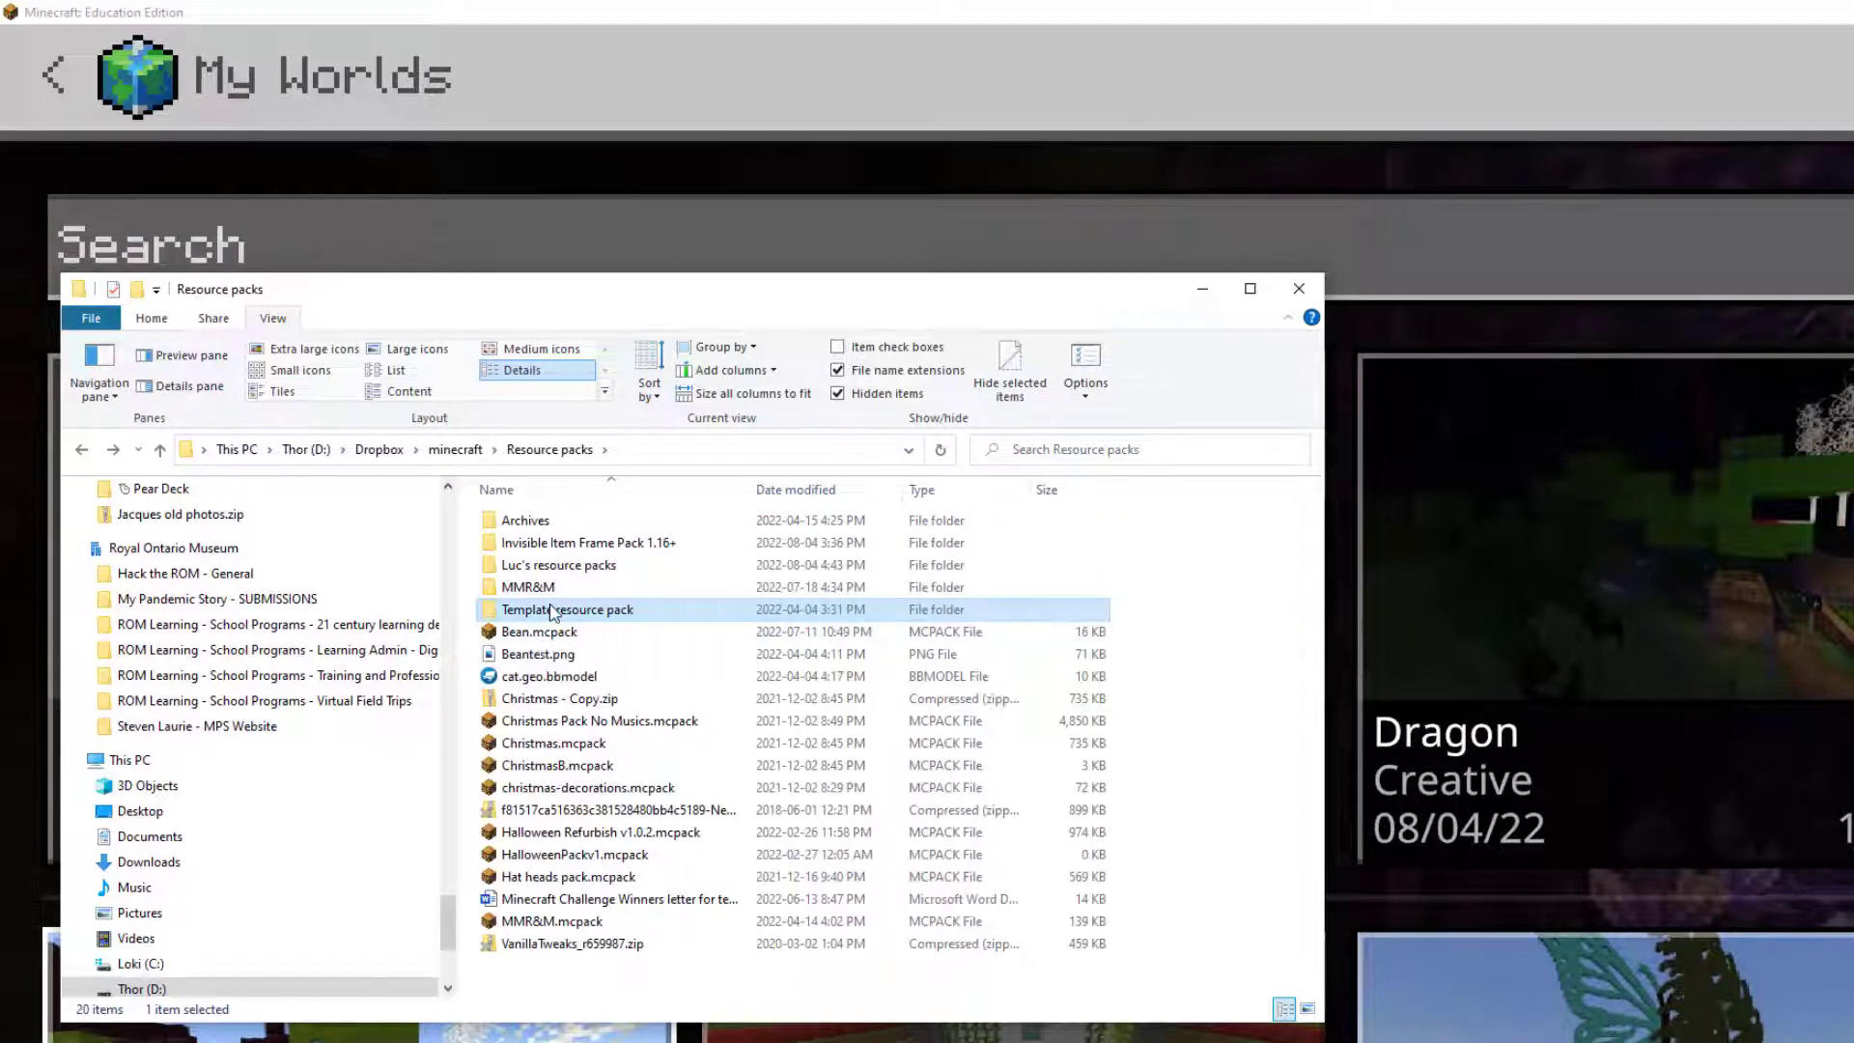
double_click(537, 609)
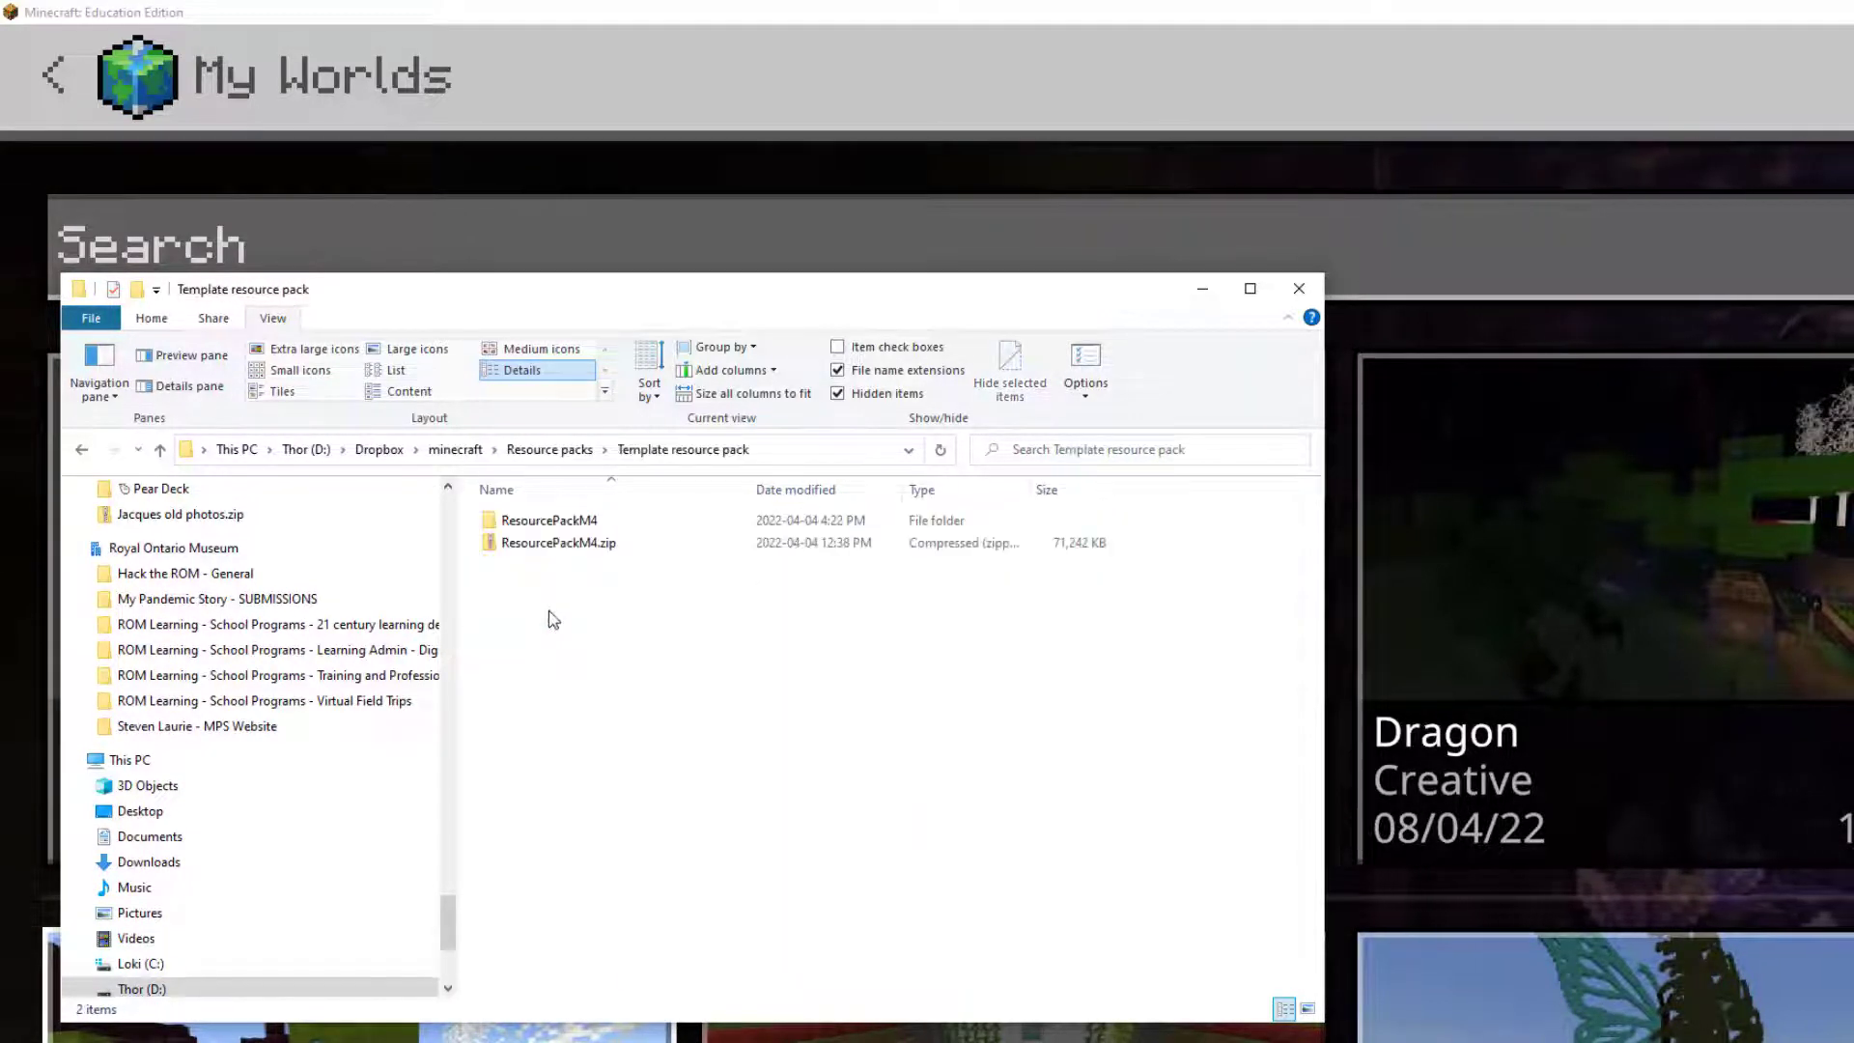
double_click(530, 526)
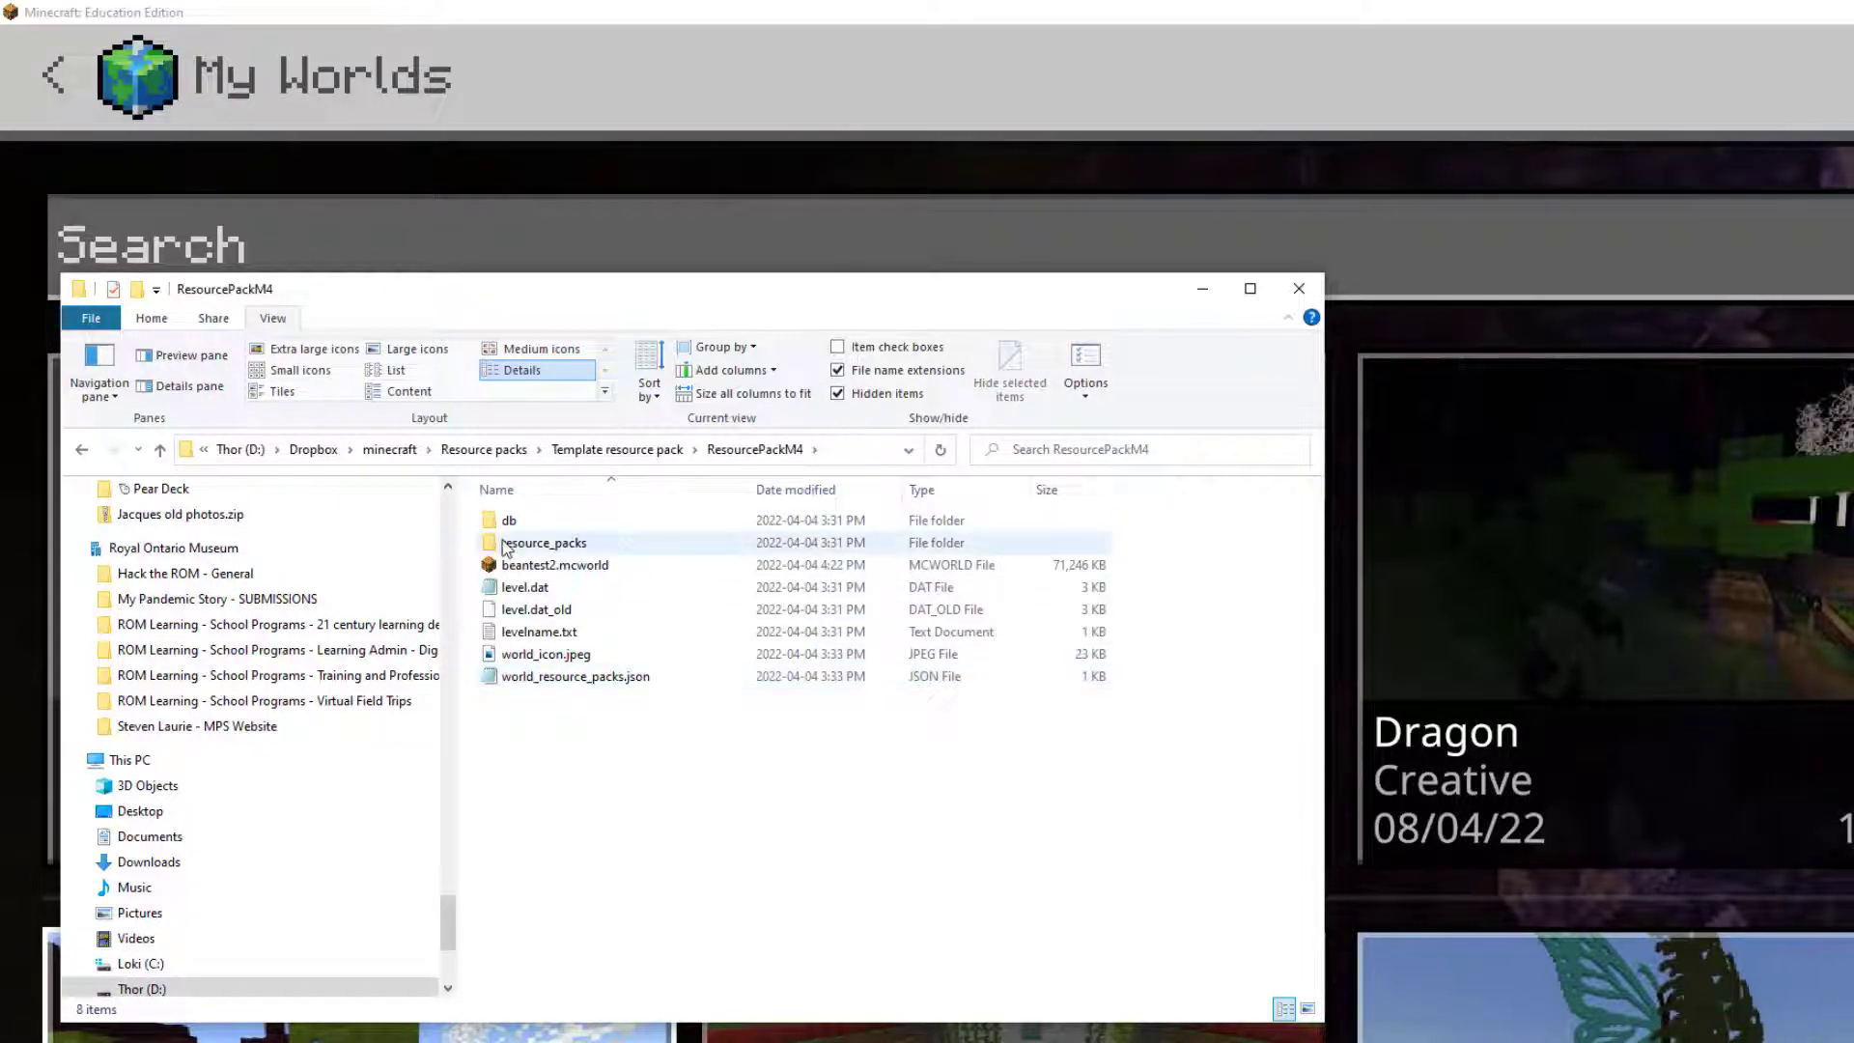
double_click(505, 545)
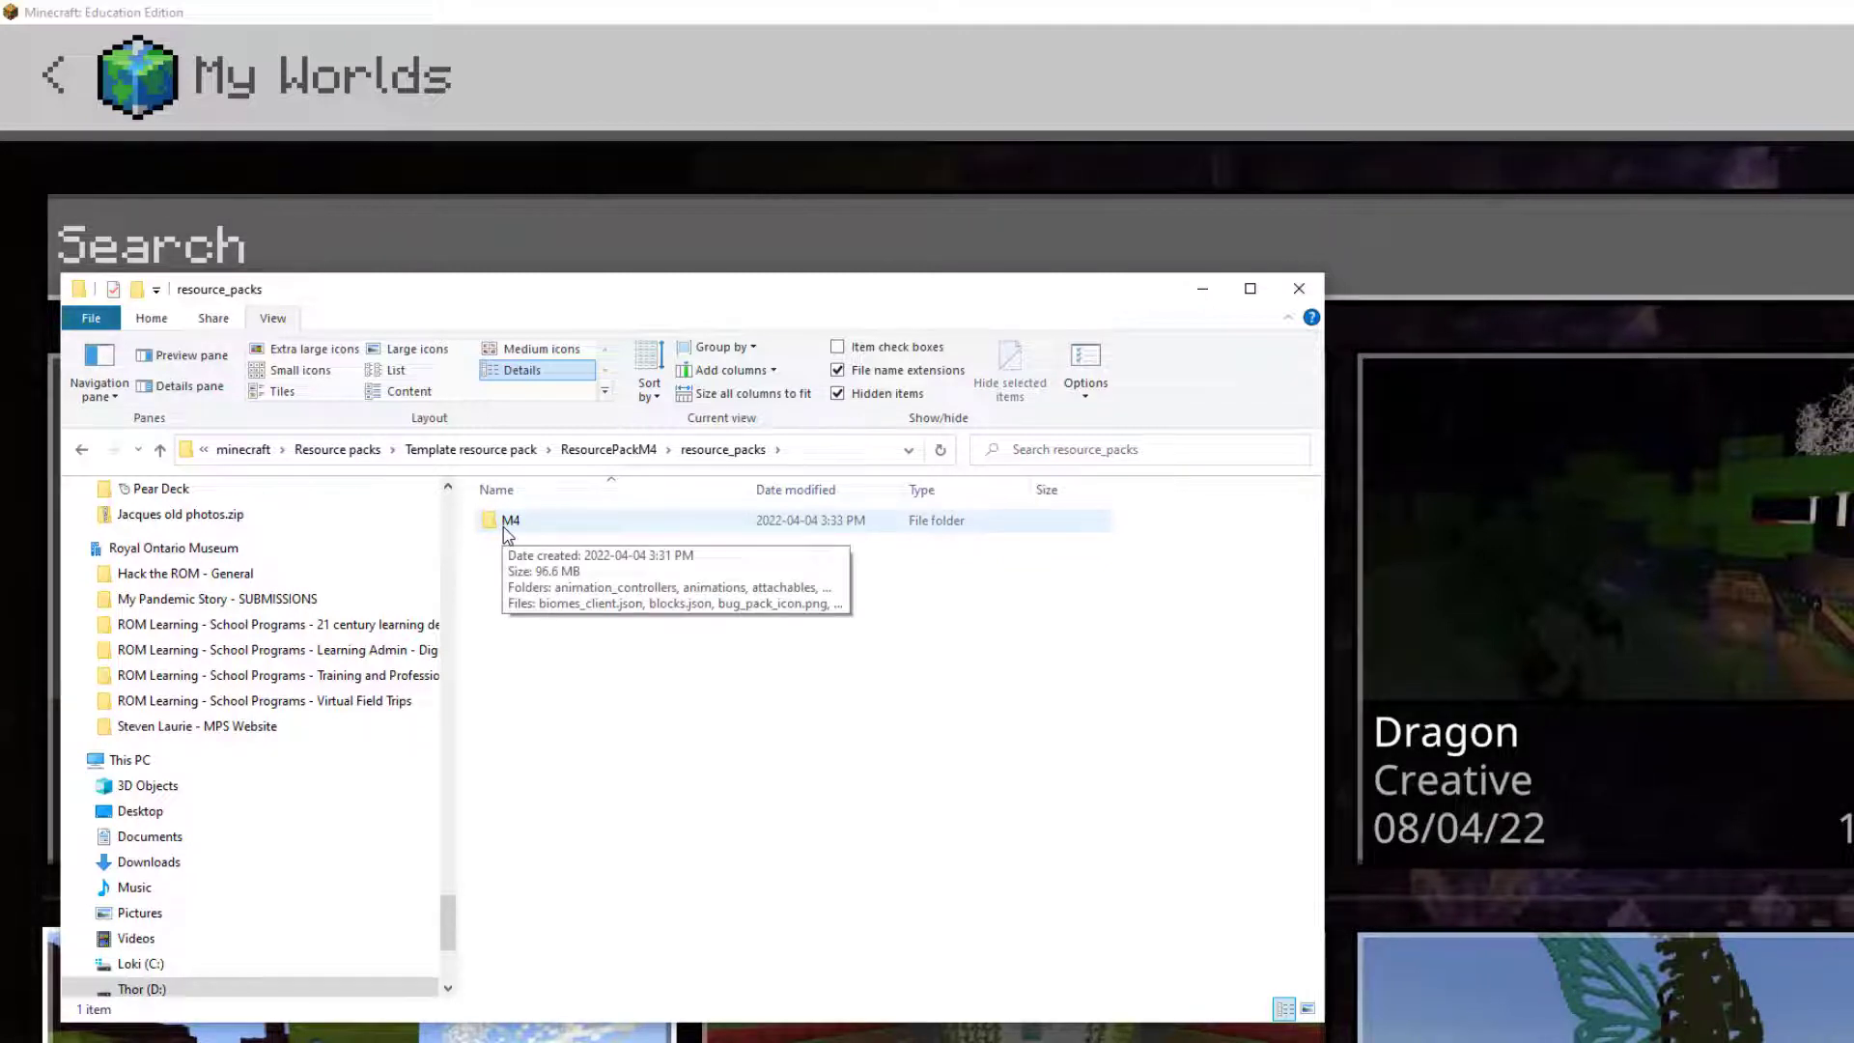
Pin the M4 folder to Quick access.
right_click(503, 529)
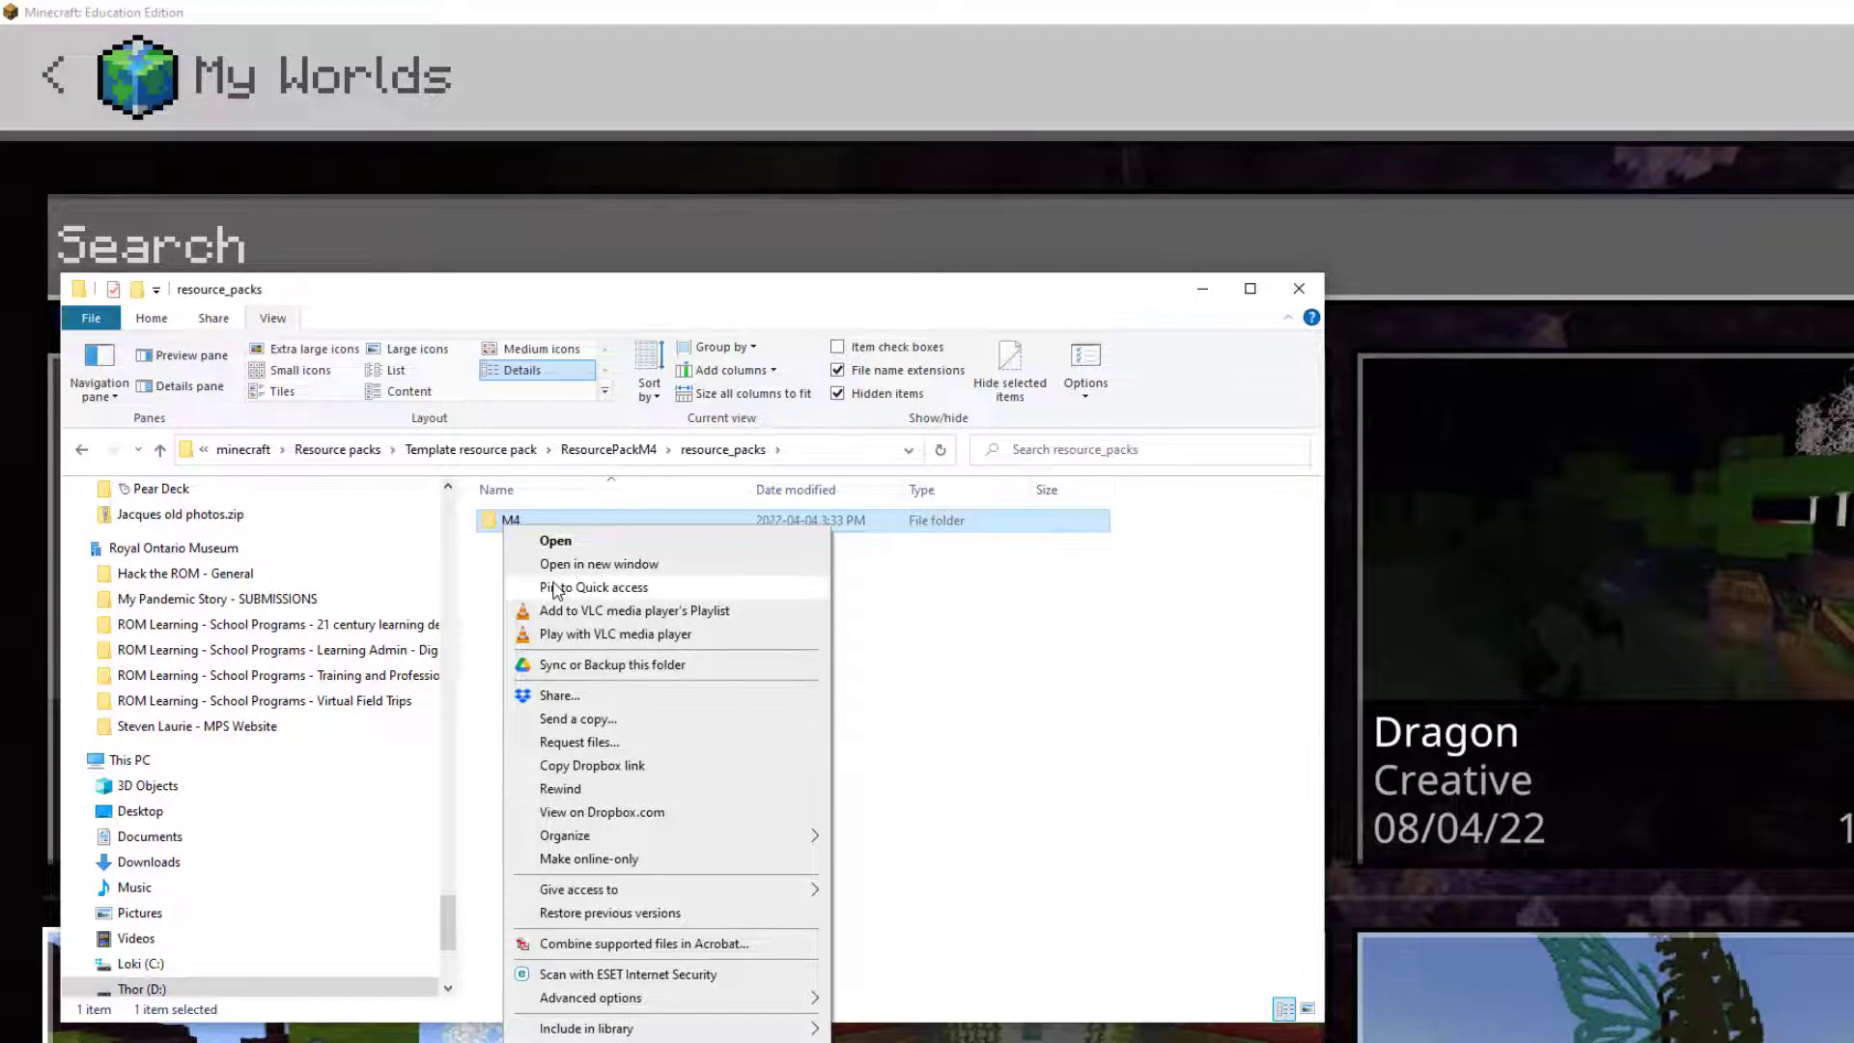
scroll(399, 692, "up", 1)
scroll(377, 666, "up", 2)
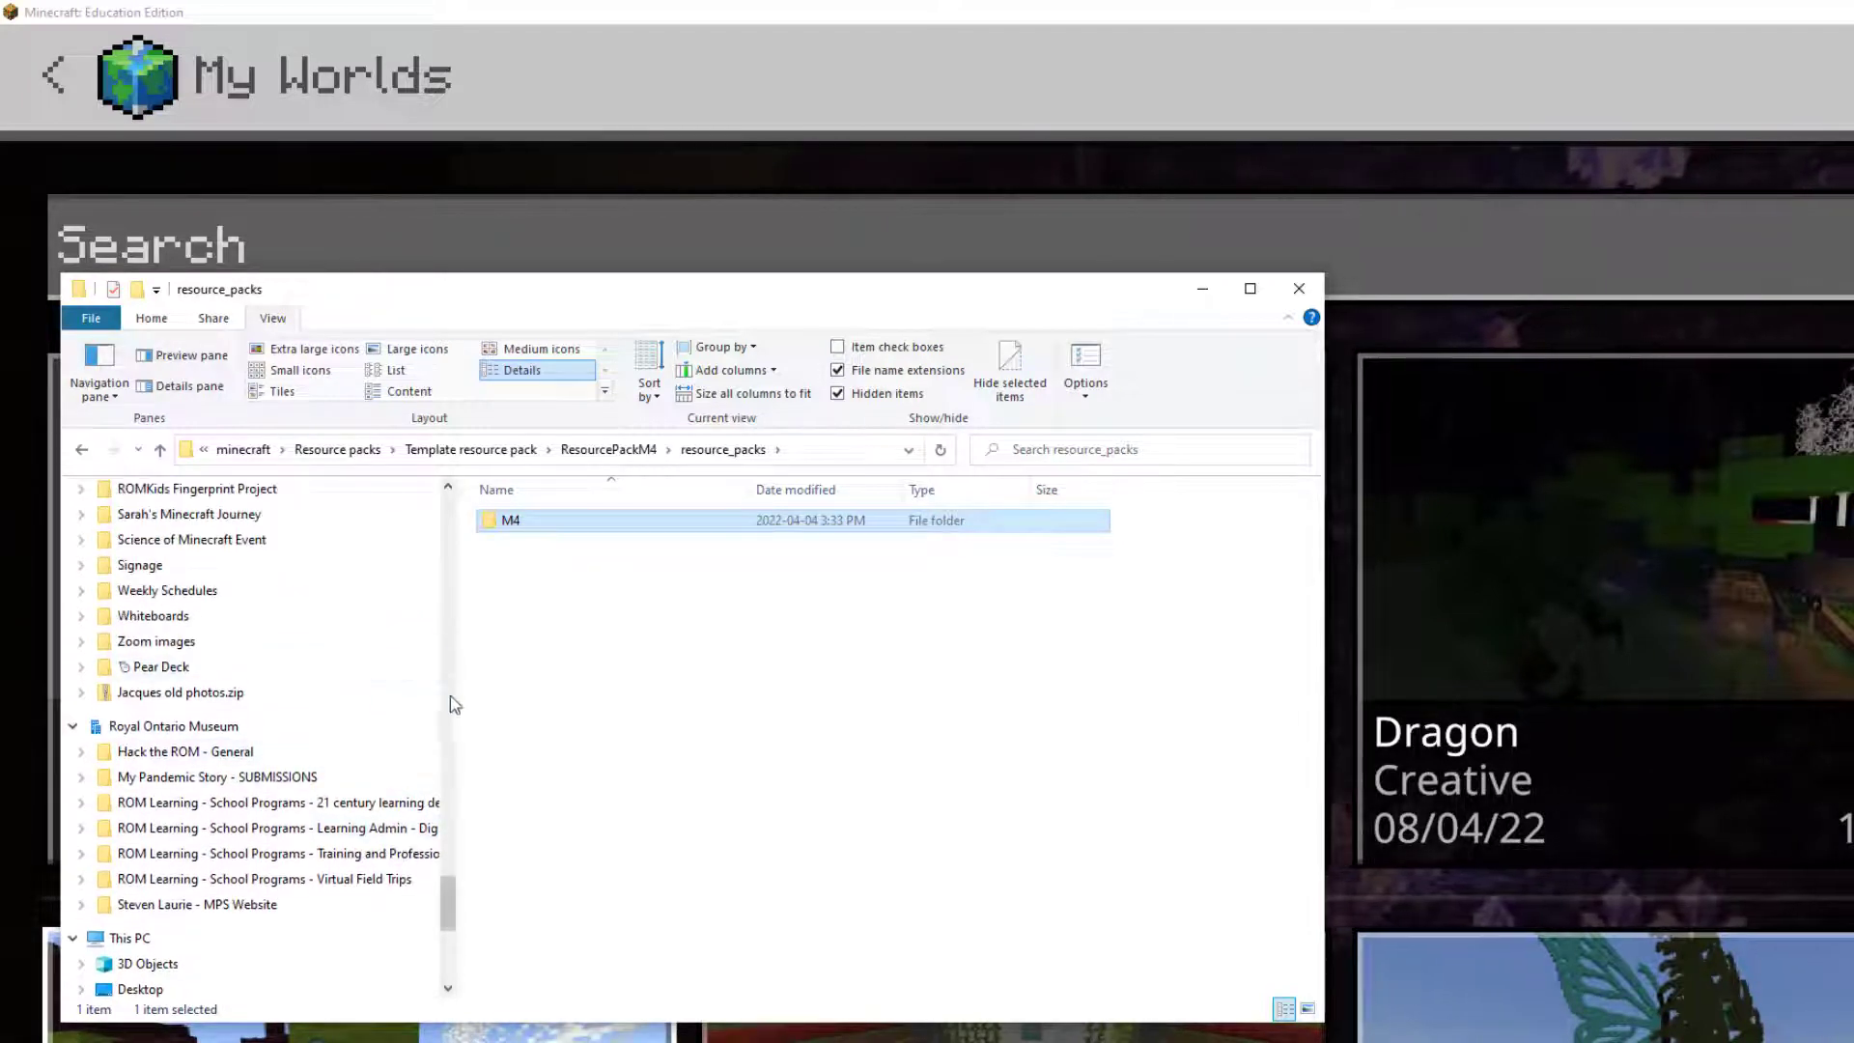
left_click_drag(447, 911, 447, 527)
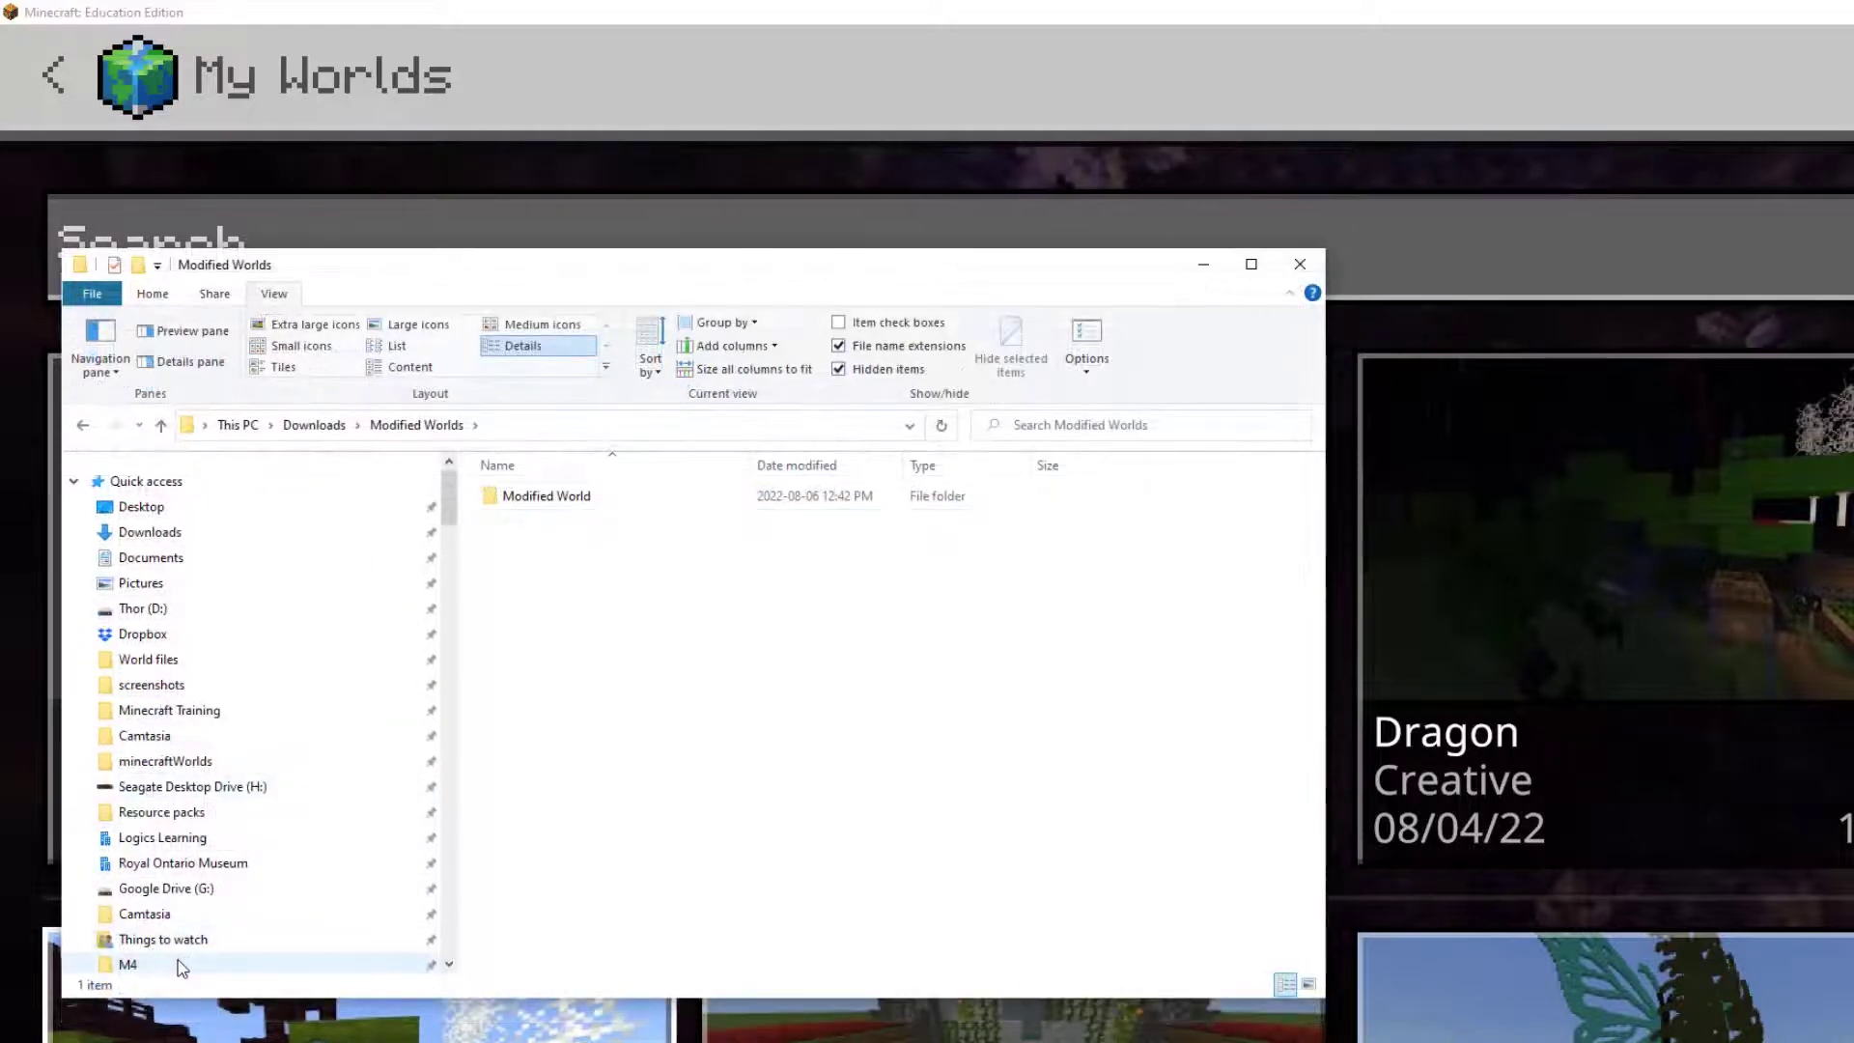
right_click(181, 962)
Open the pinned M4 folder in a second window on the right, and open the world's pack folder in the first.
left_click(758, 460)
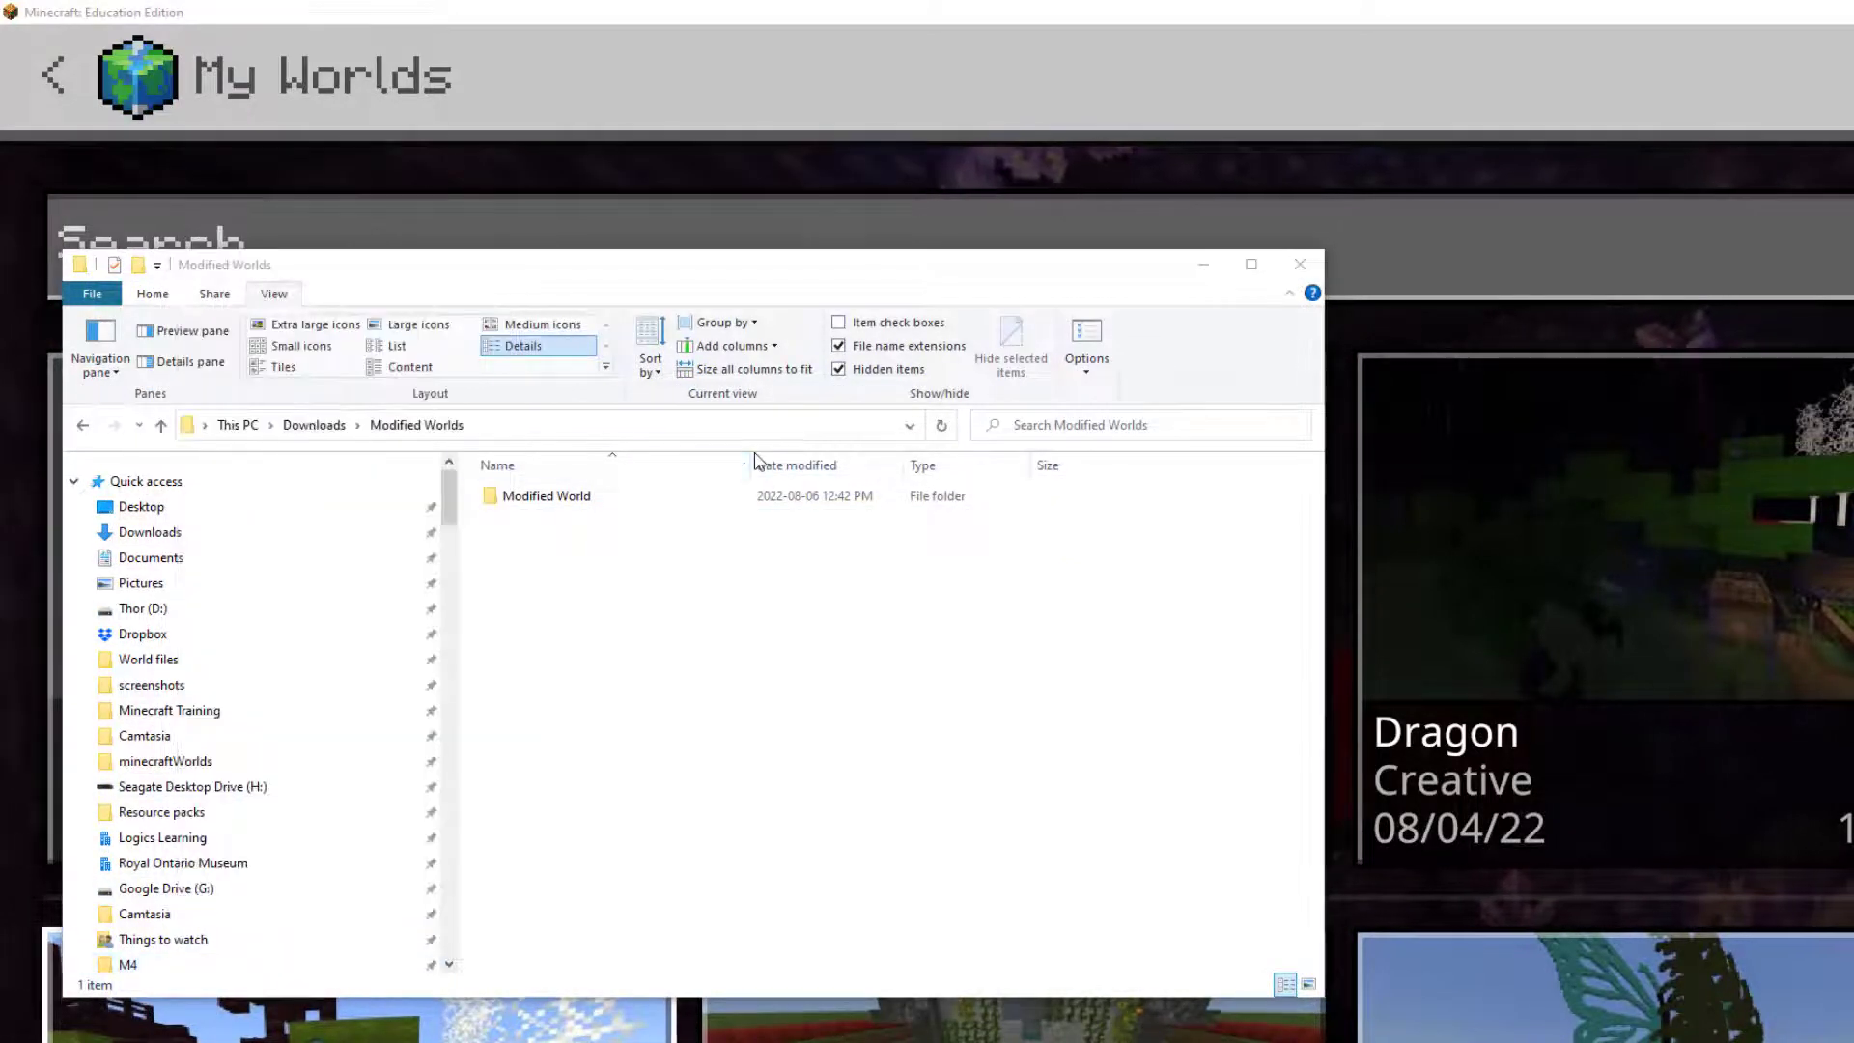
left_click_drag(877, 315, 1603, 251)
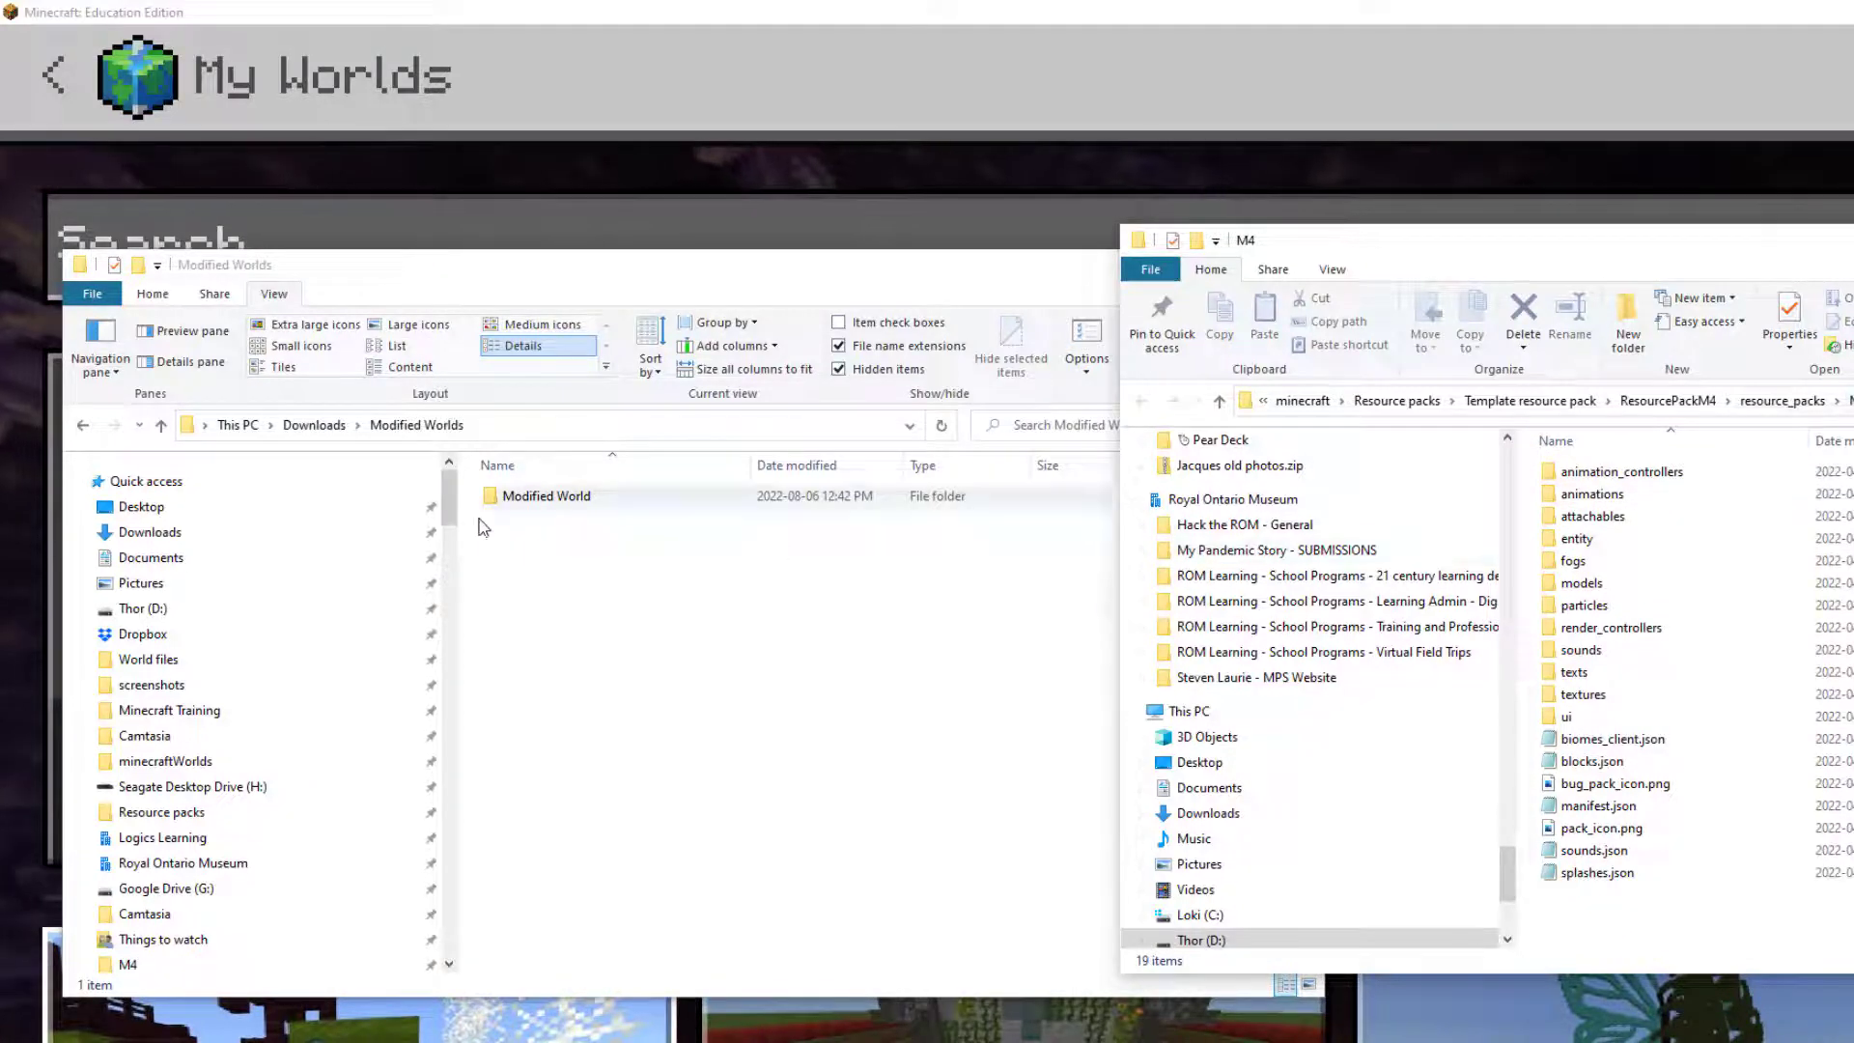
double_click(551, 498)
double_click(544, 518)
double_click(559, 499)
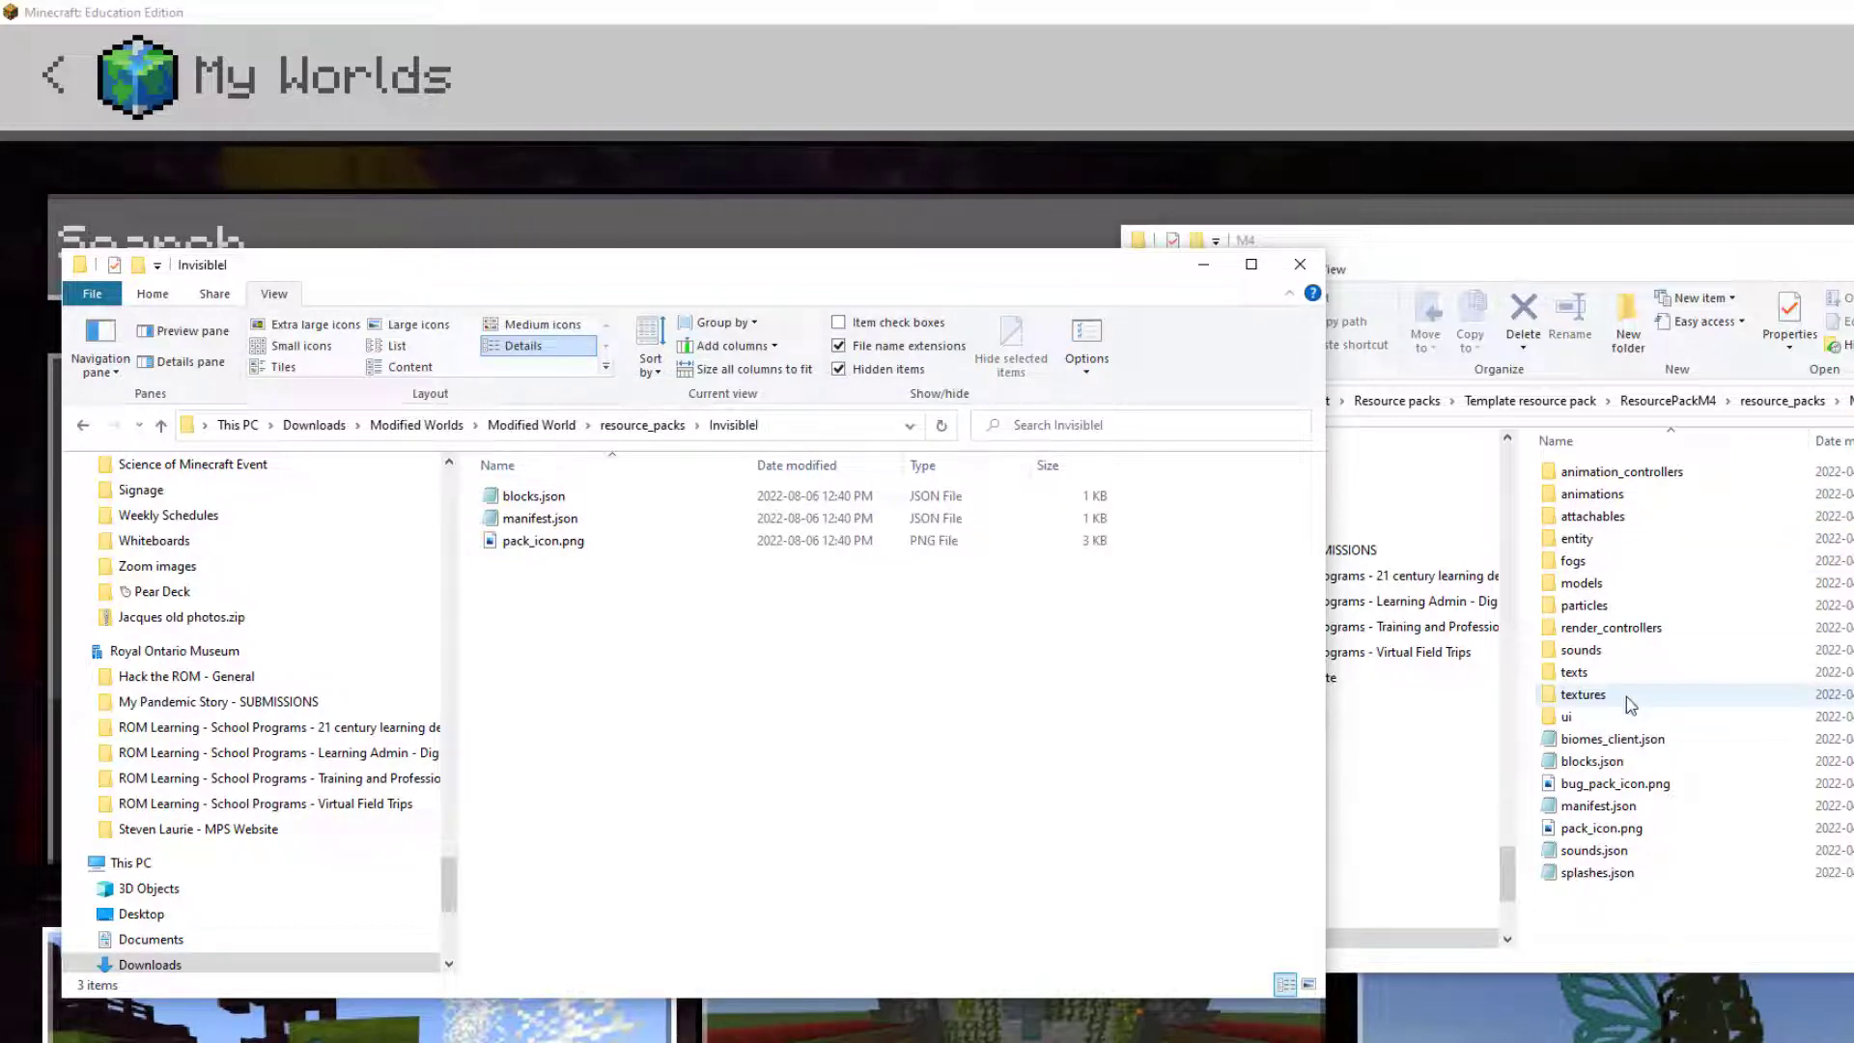
Create a new folder named textures in the Invisibel pack folder.
right_click(594, 637)
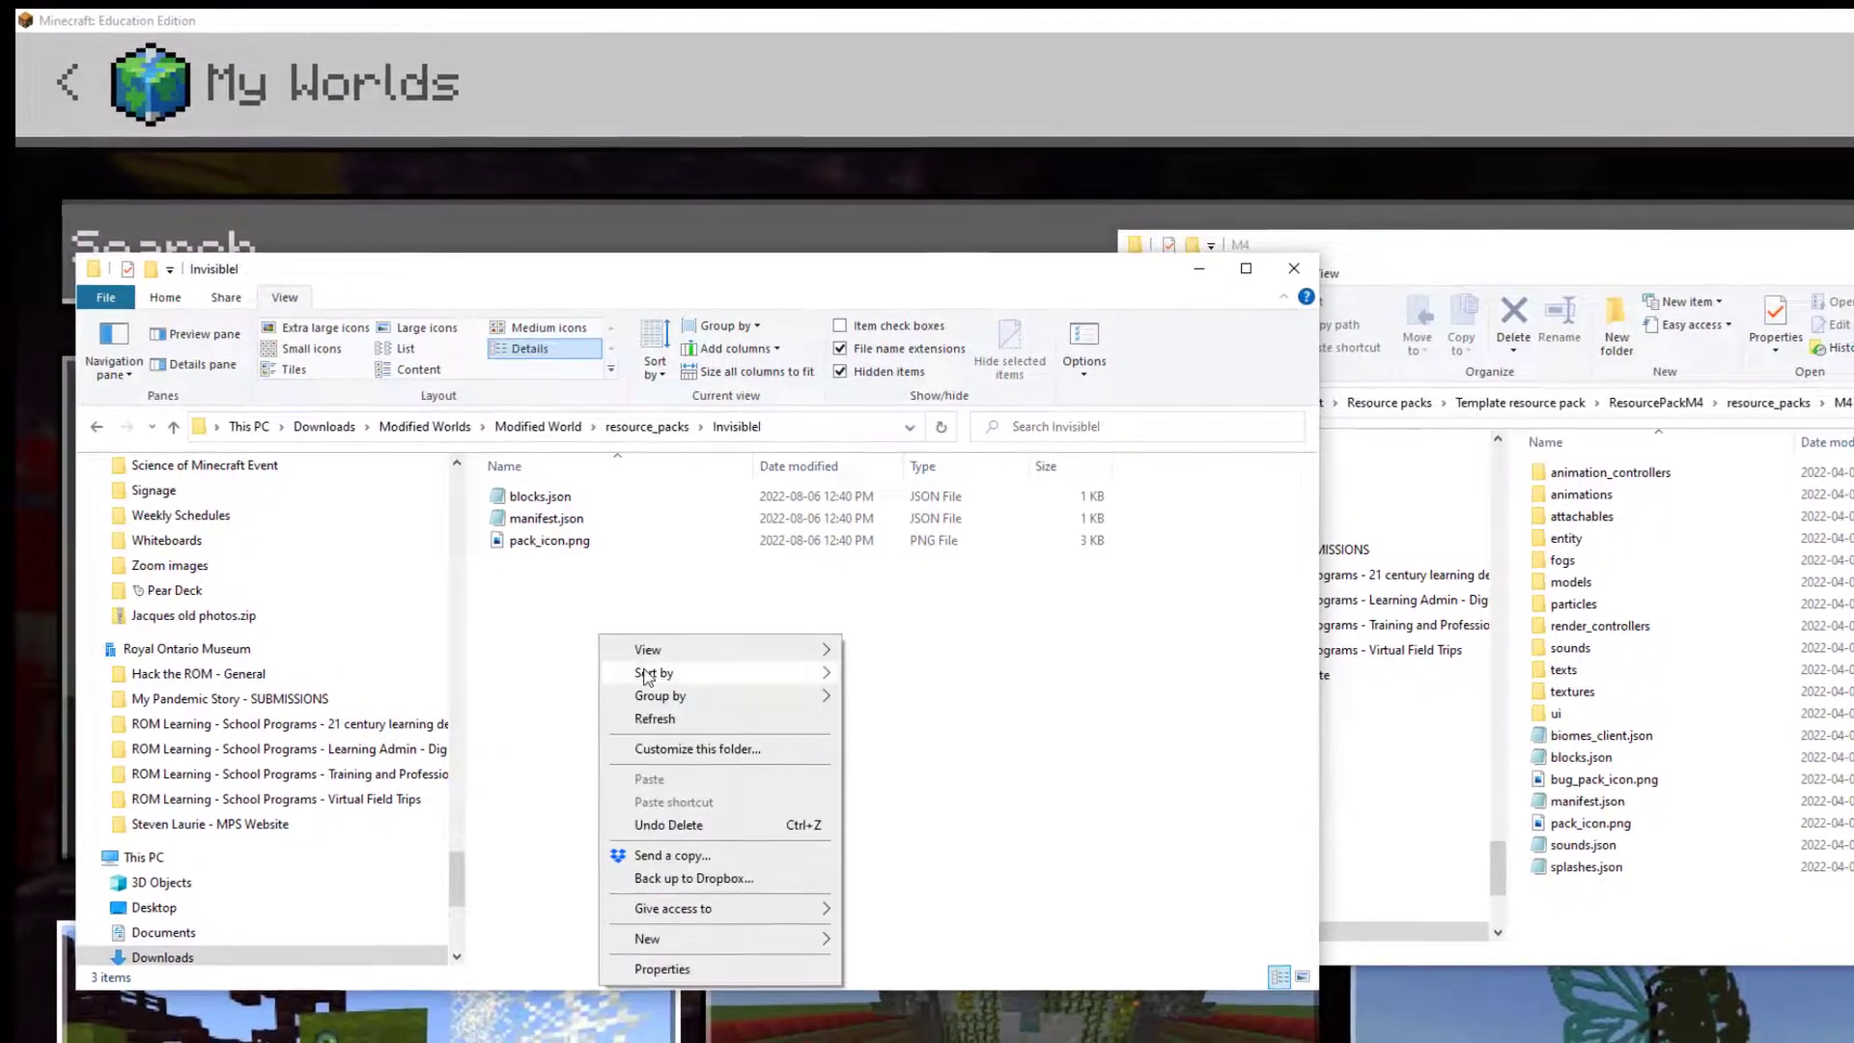
mouse_move(649, 939)
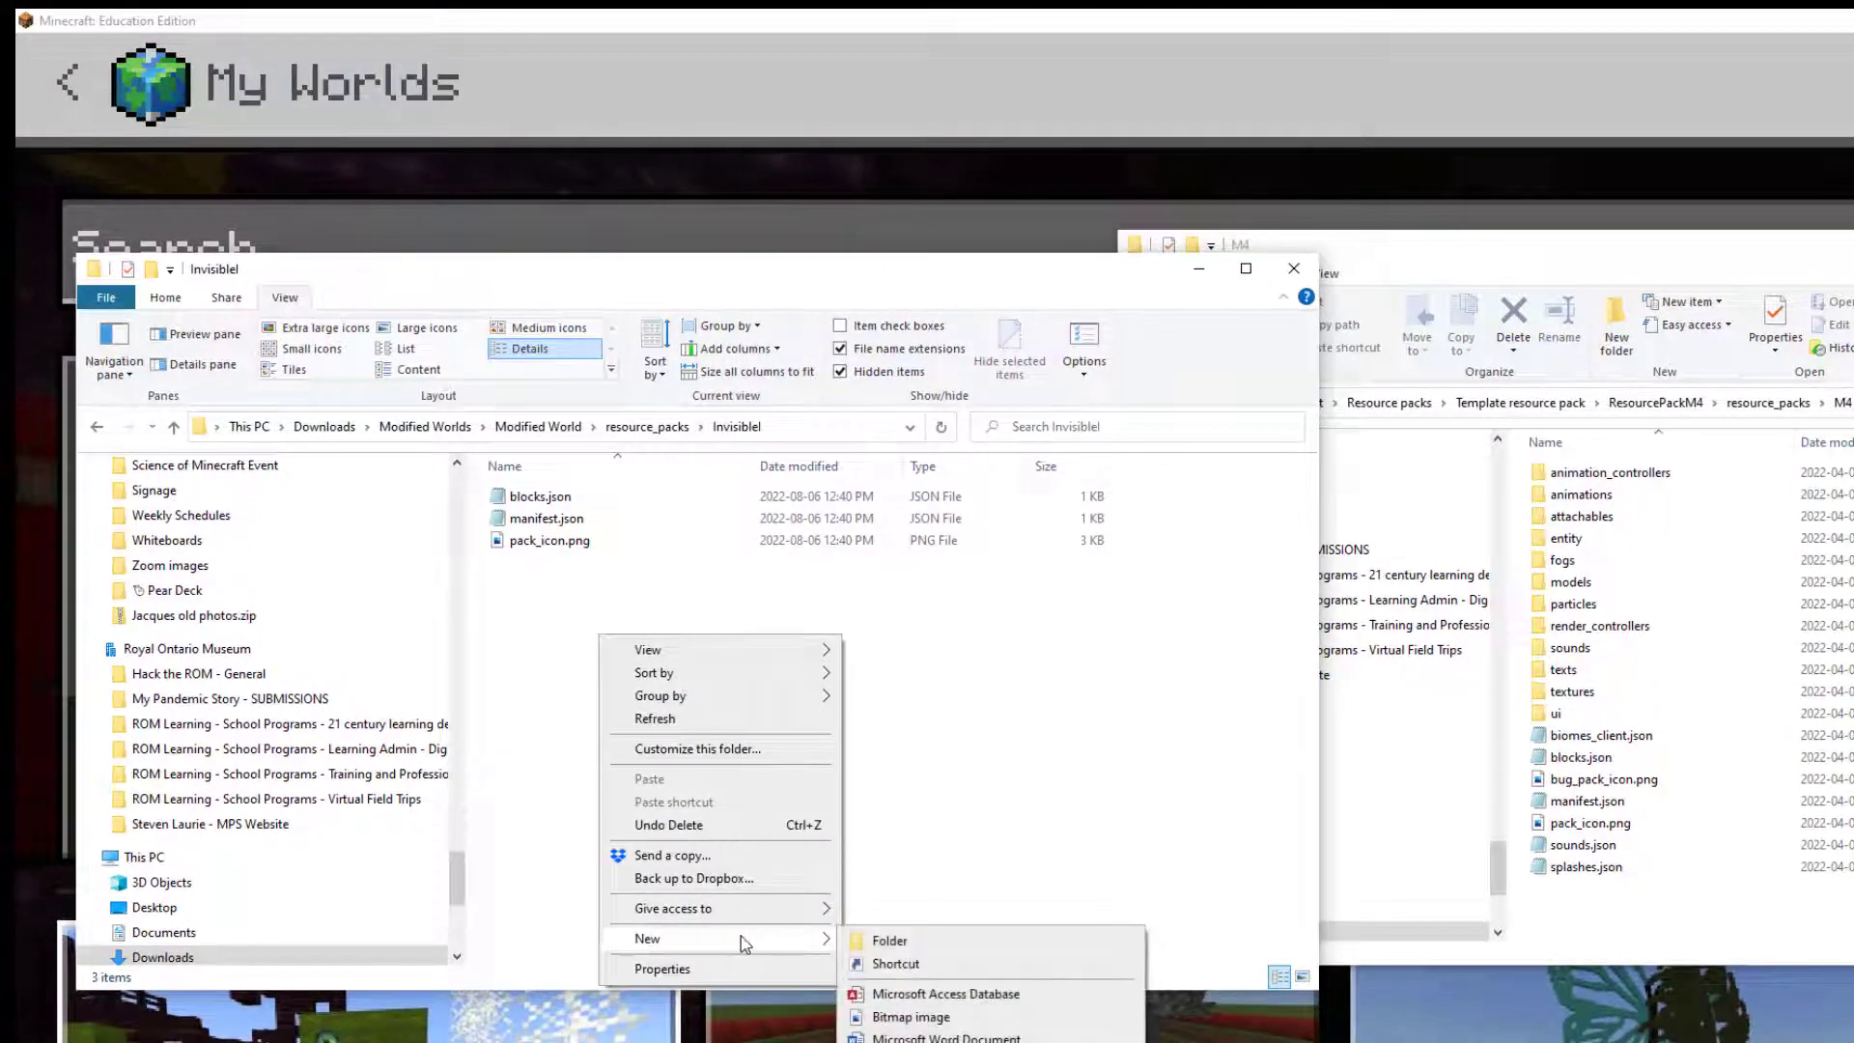
left_click(889, 940)
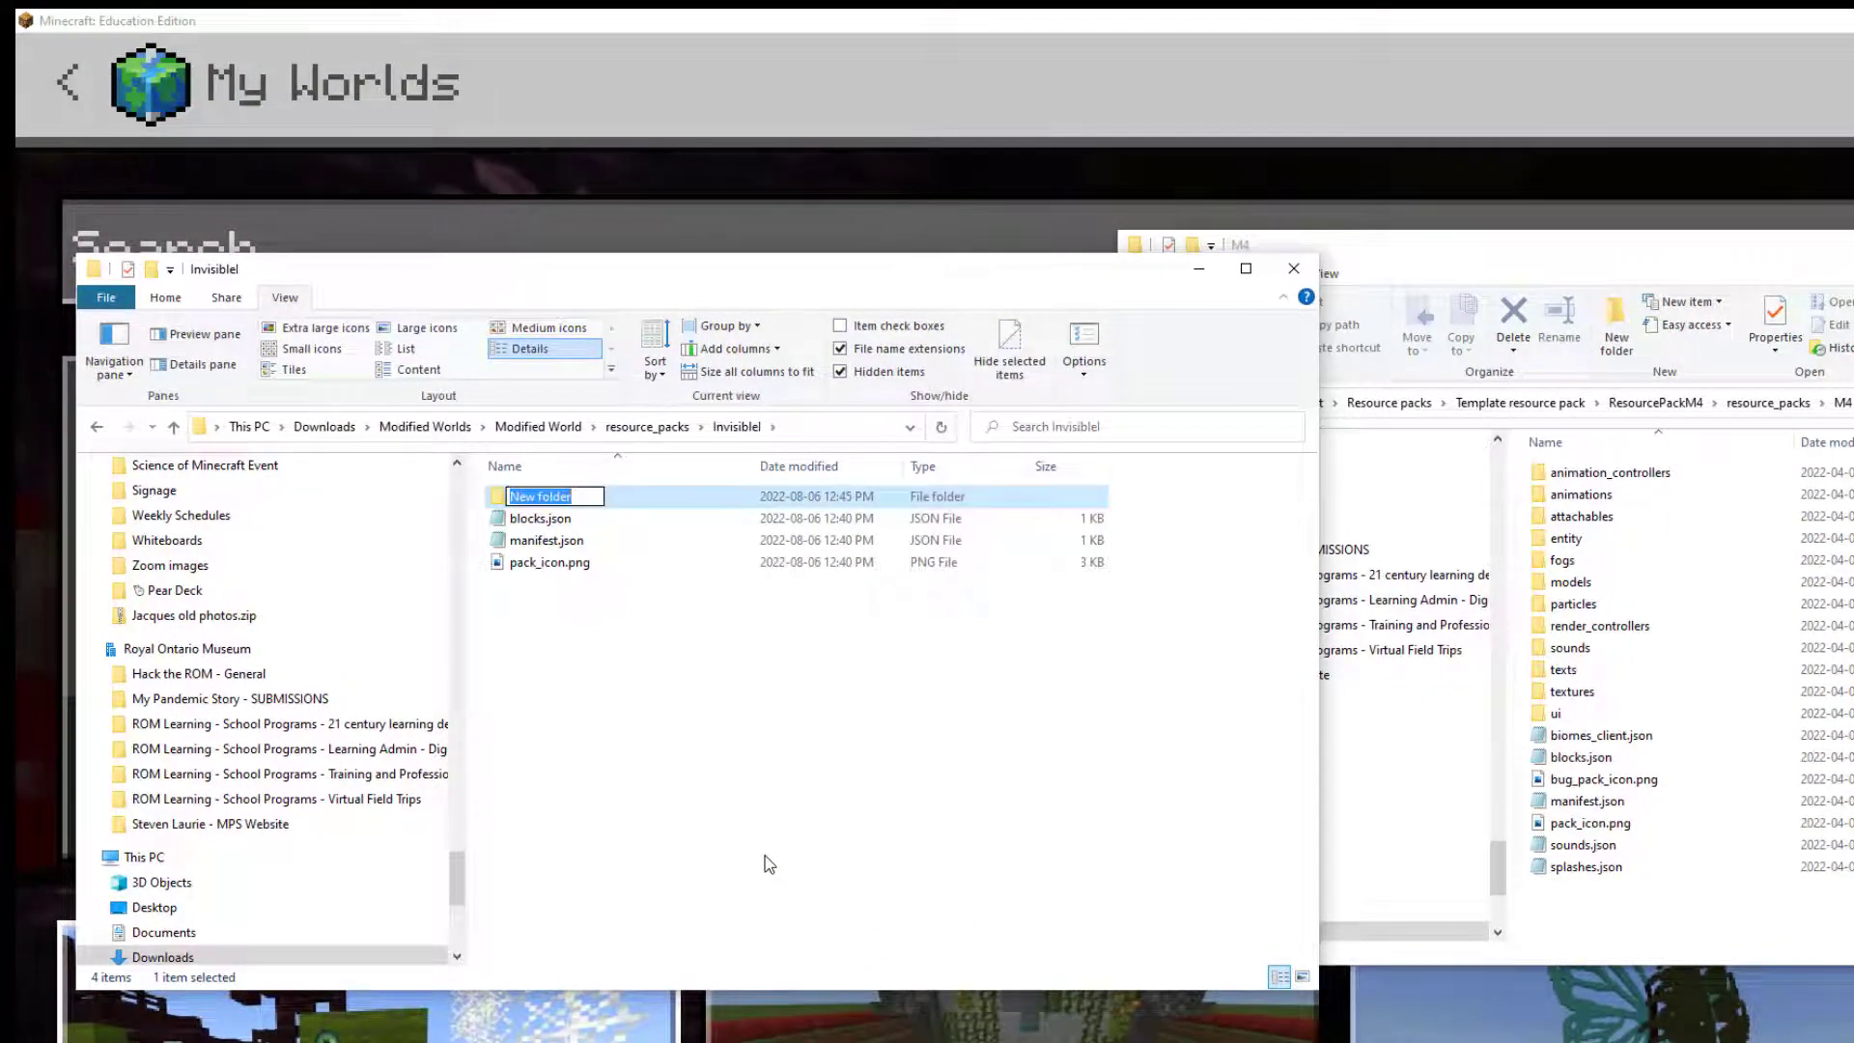
type("tex")
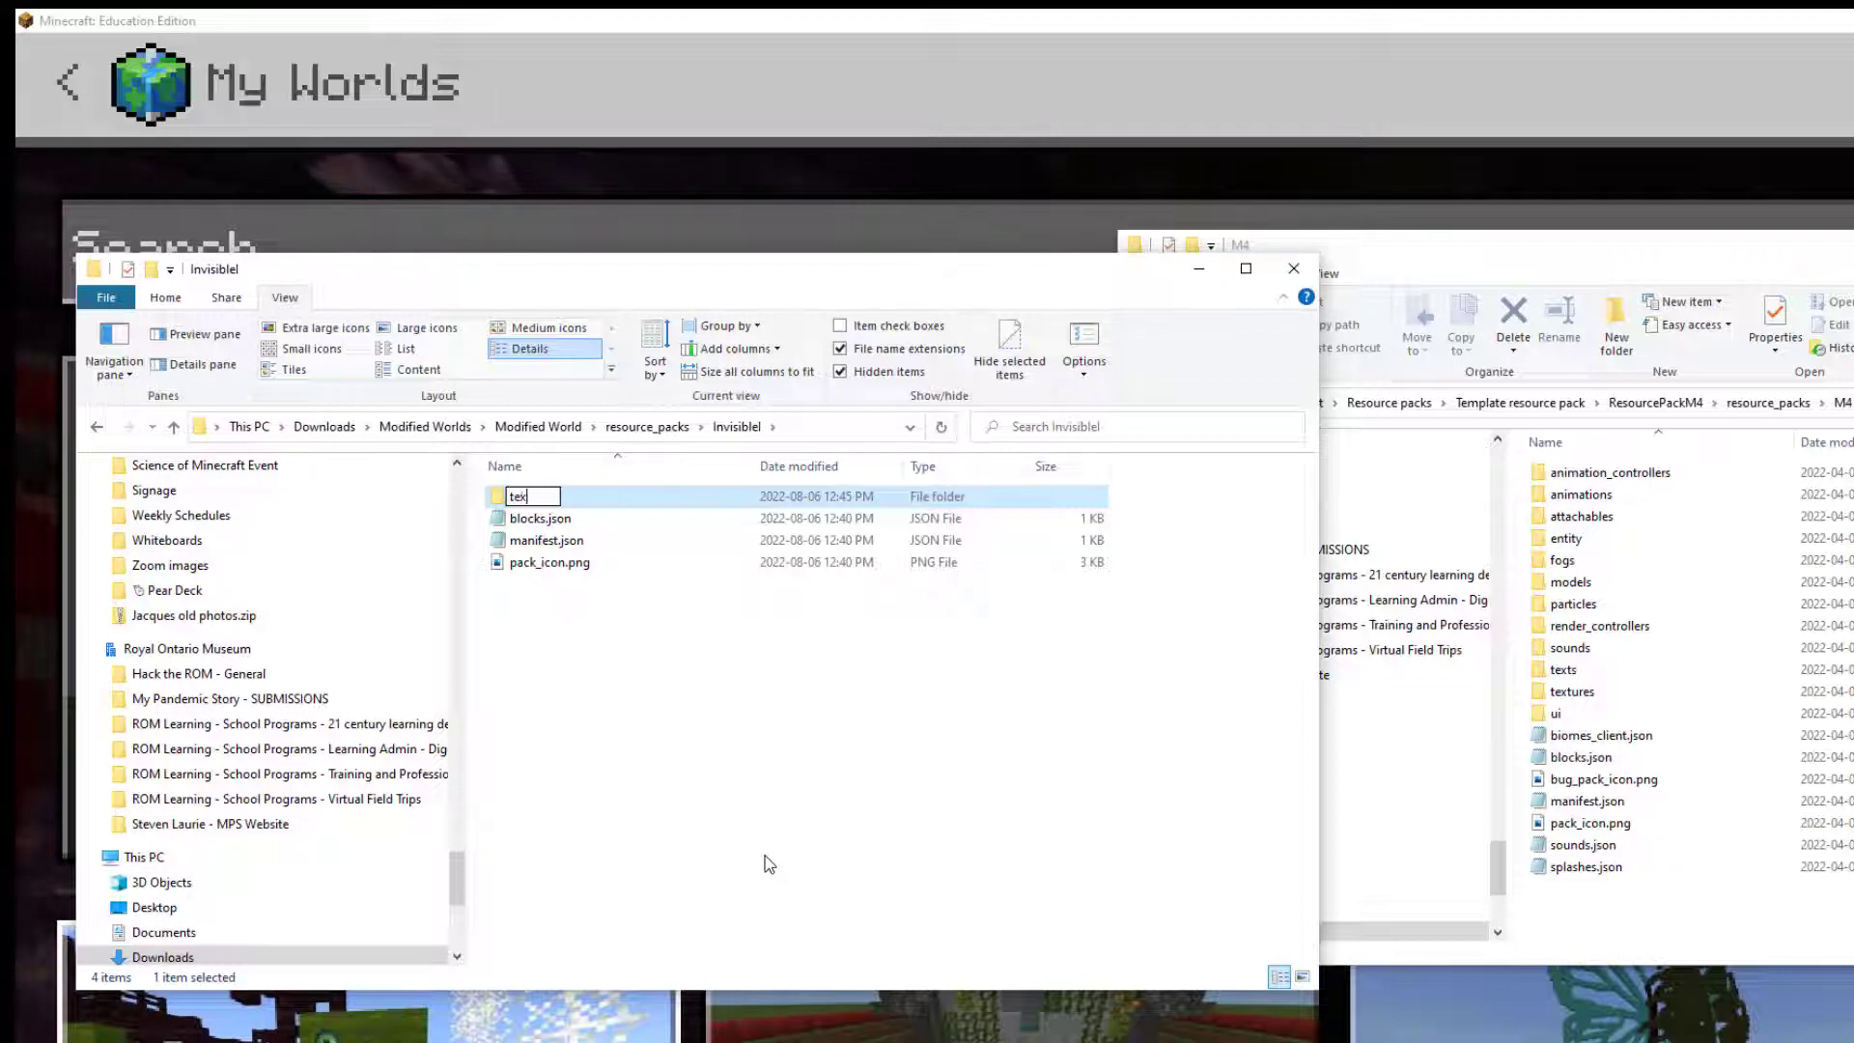
type("tures")
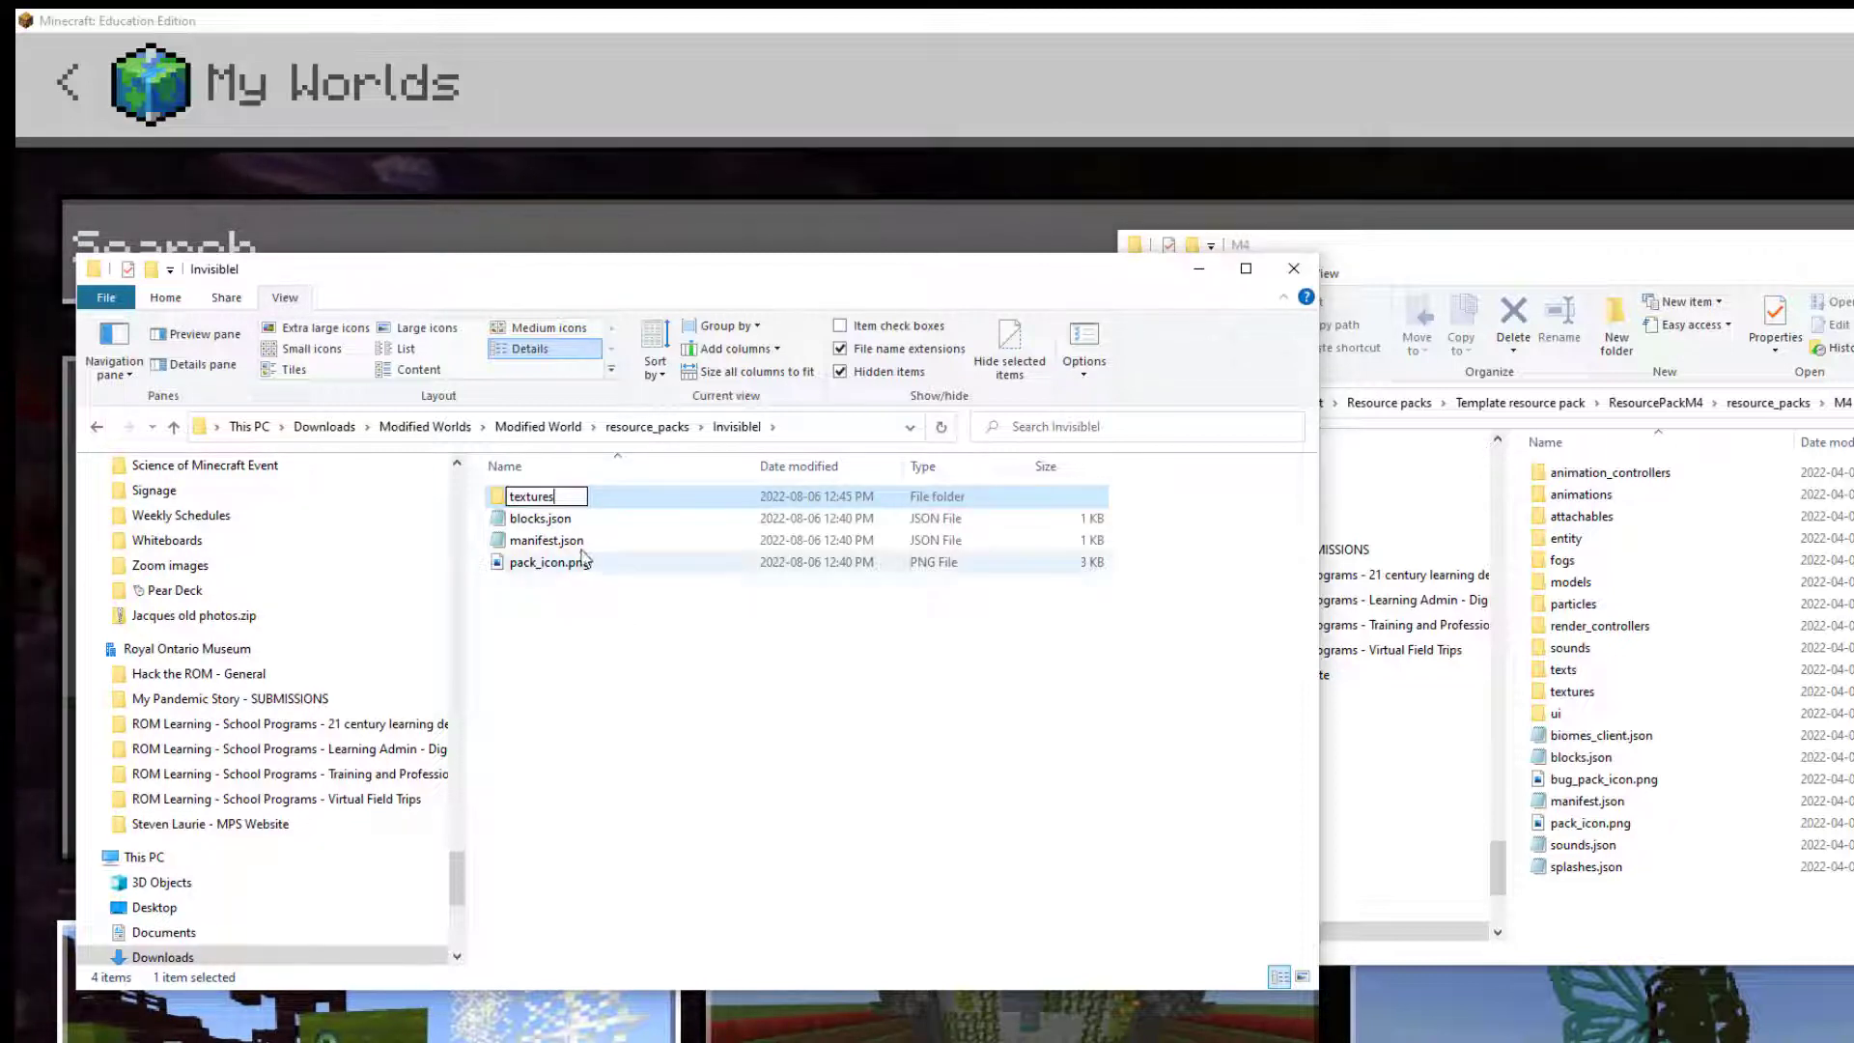
left_click(621, 641)
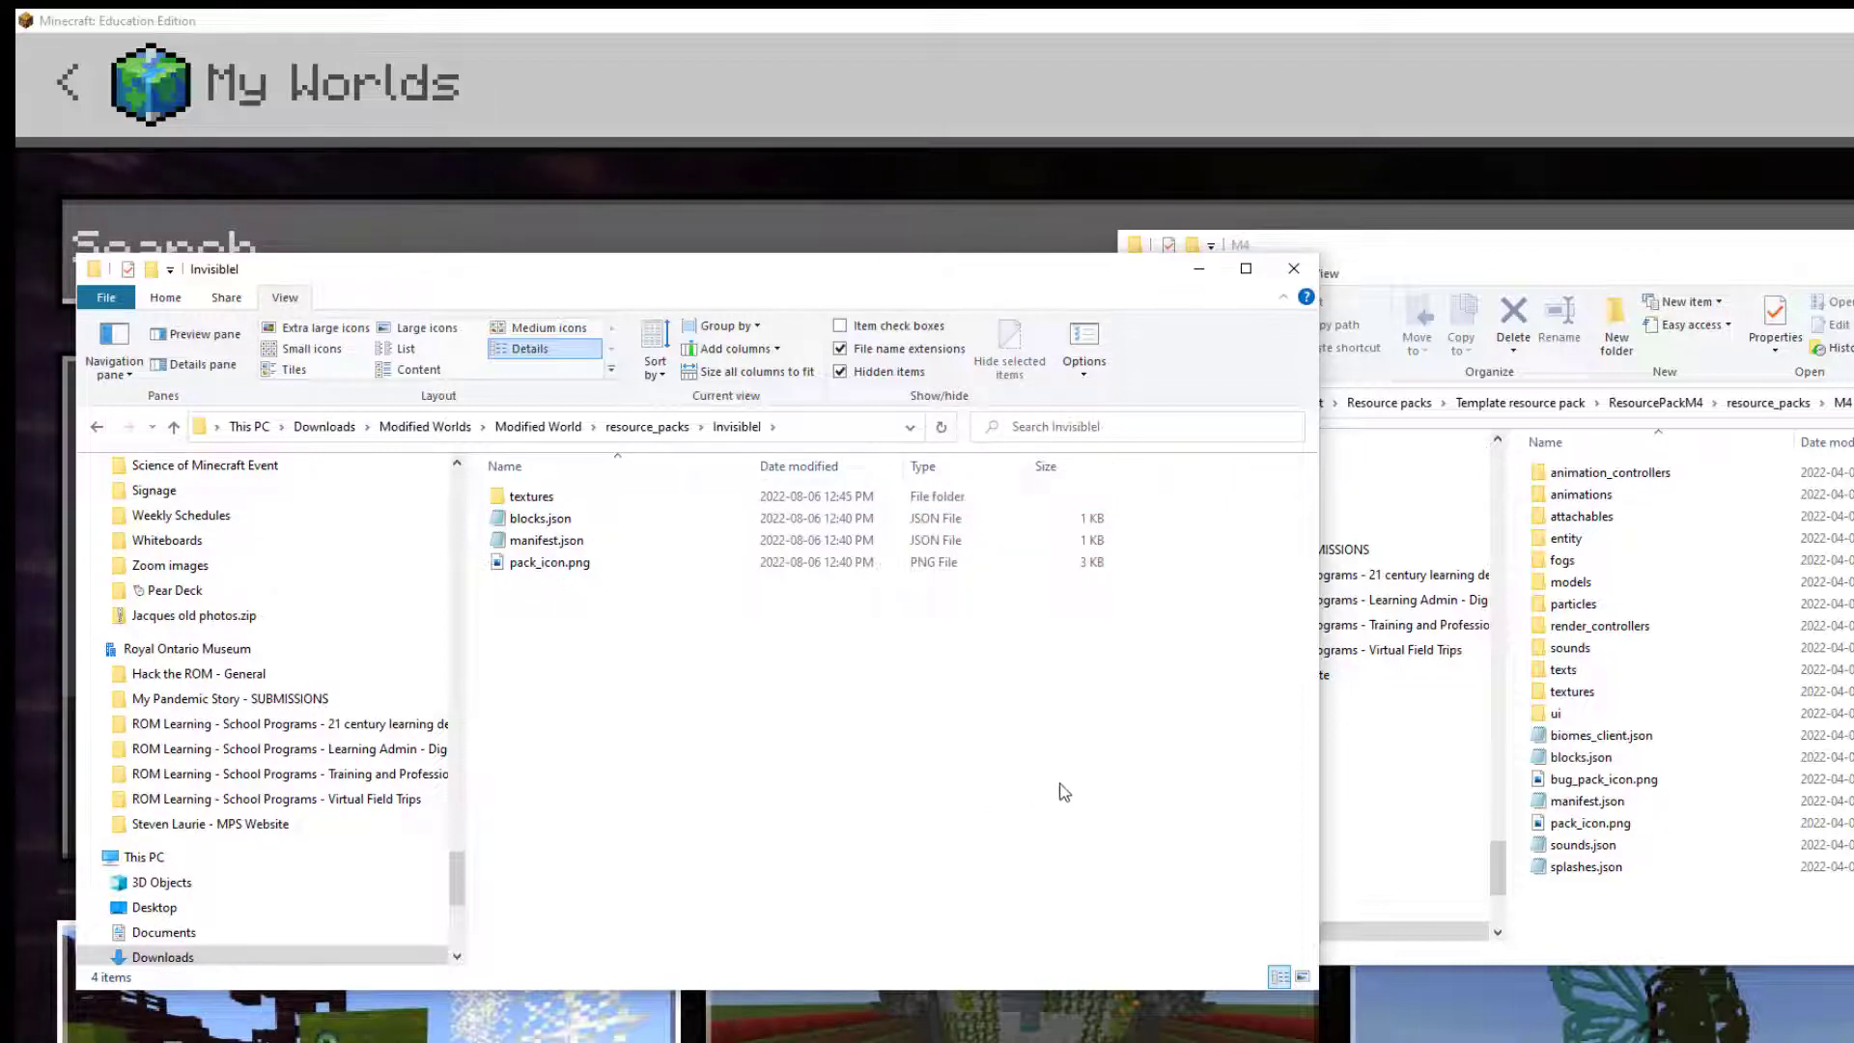
Open both textures folders and add a blocks subfolder inside the Invisibel one.
double_click(1593, 693)
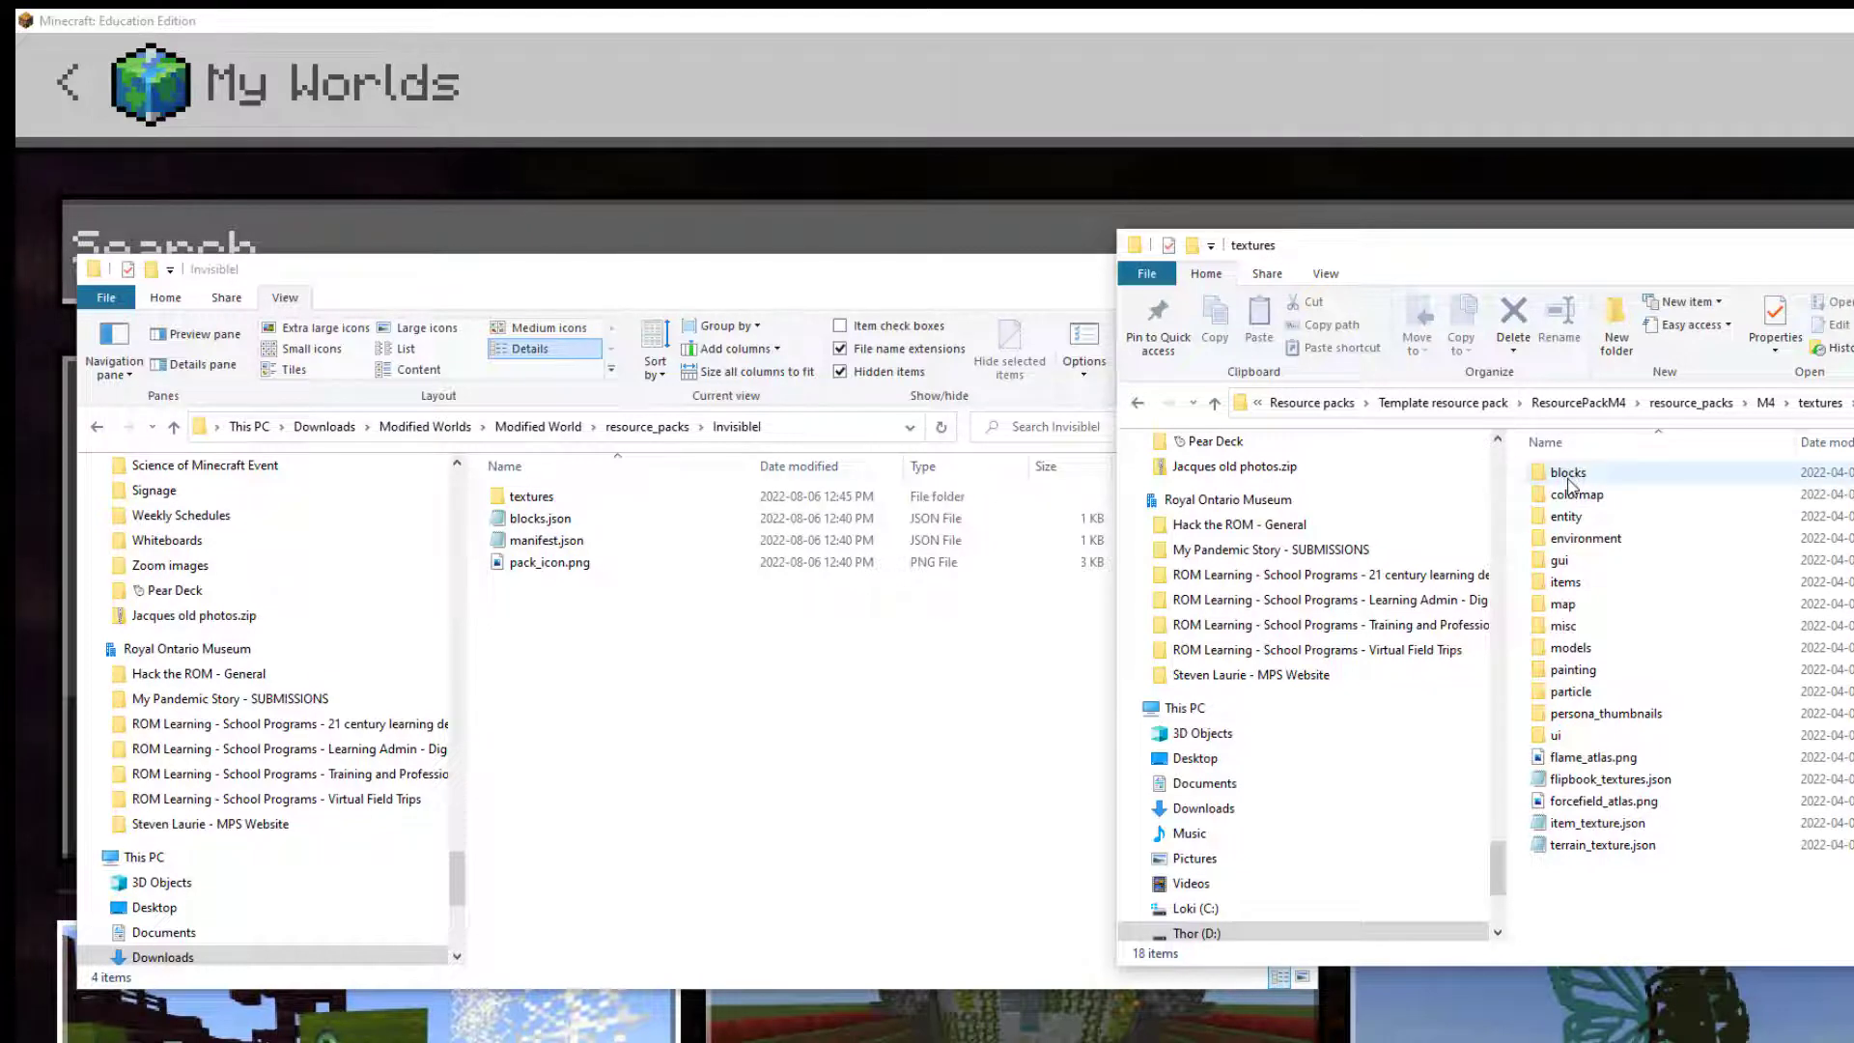
double_click(532, 498)
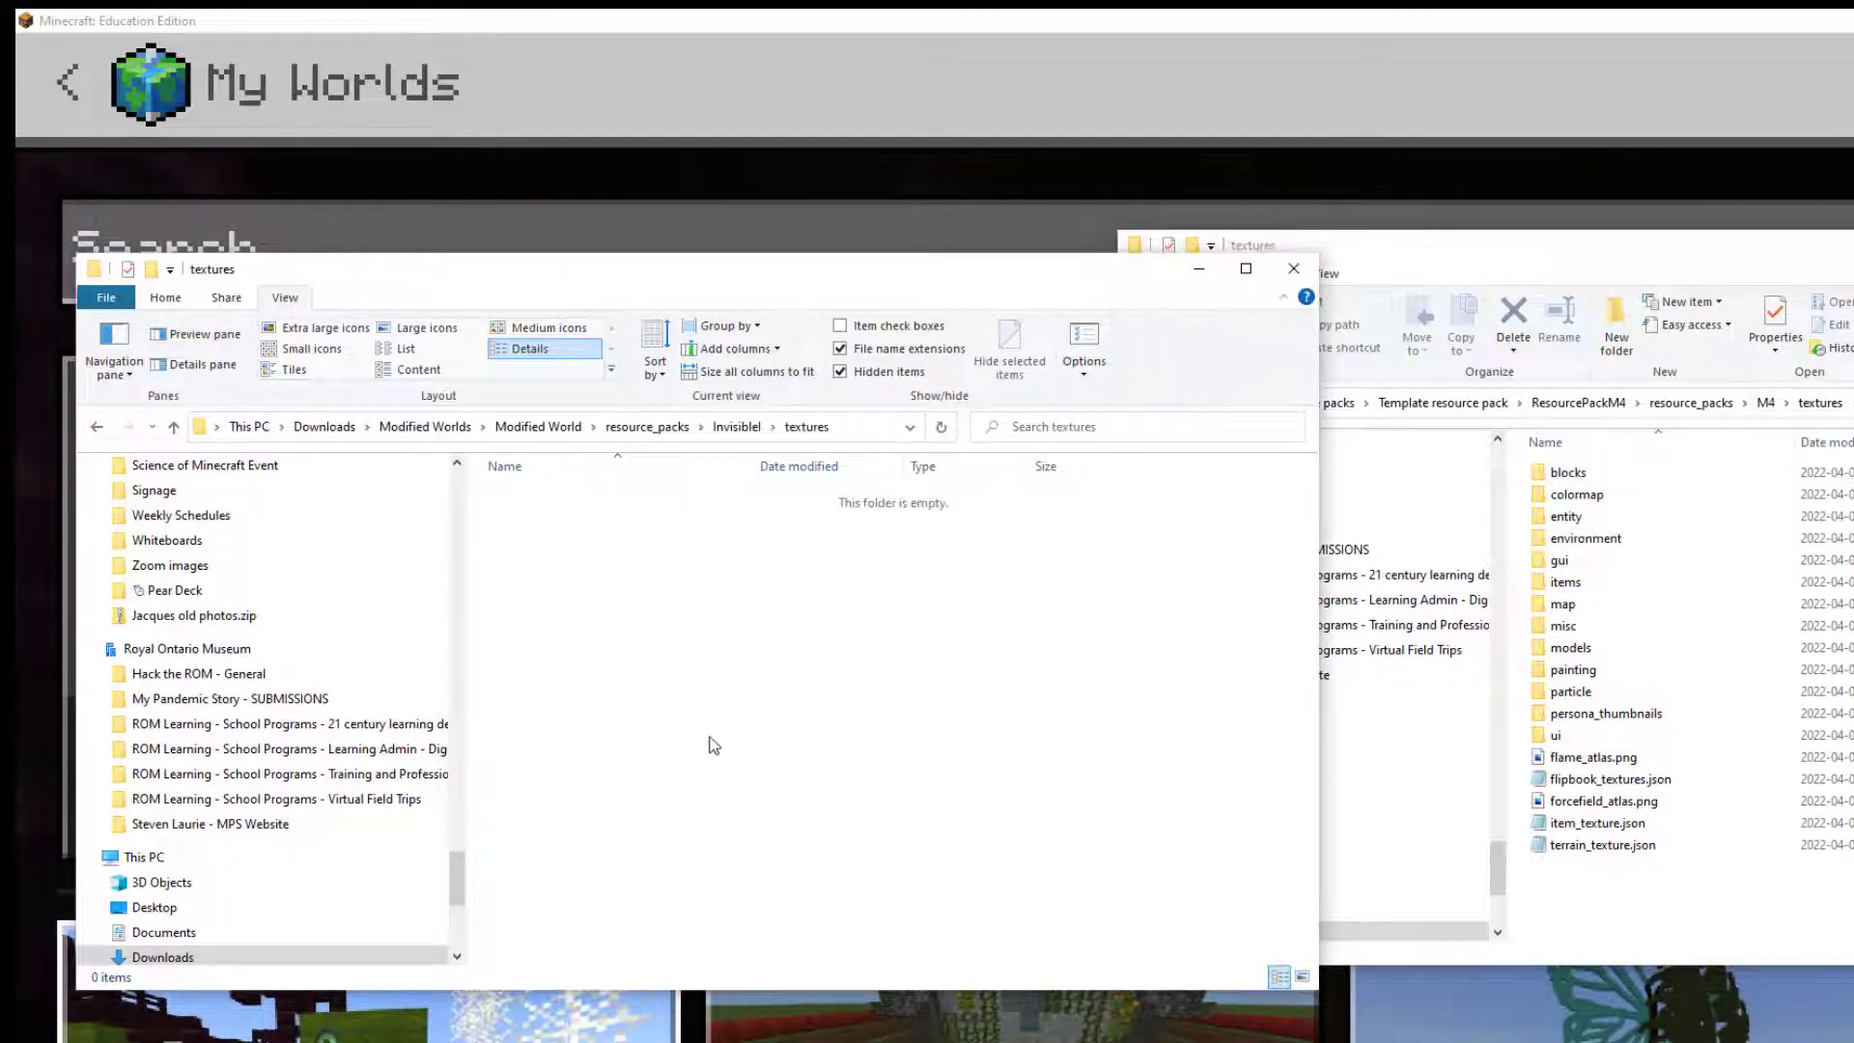
right_click(685, 649)
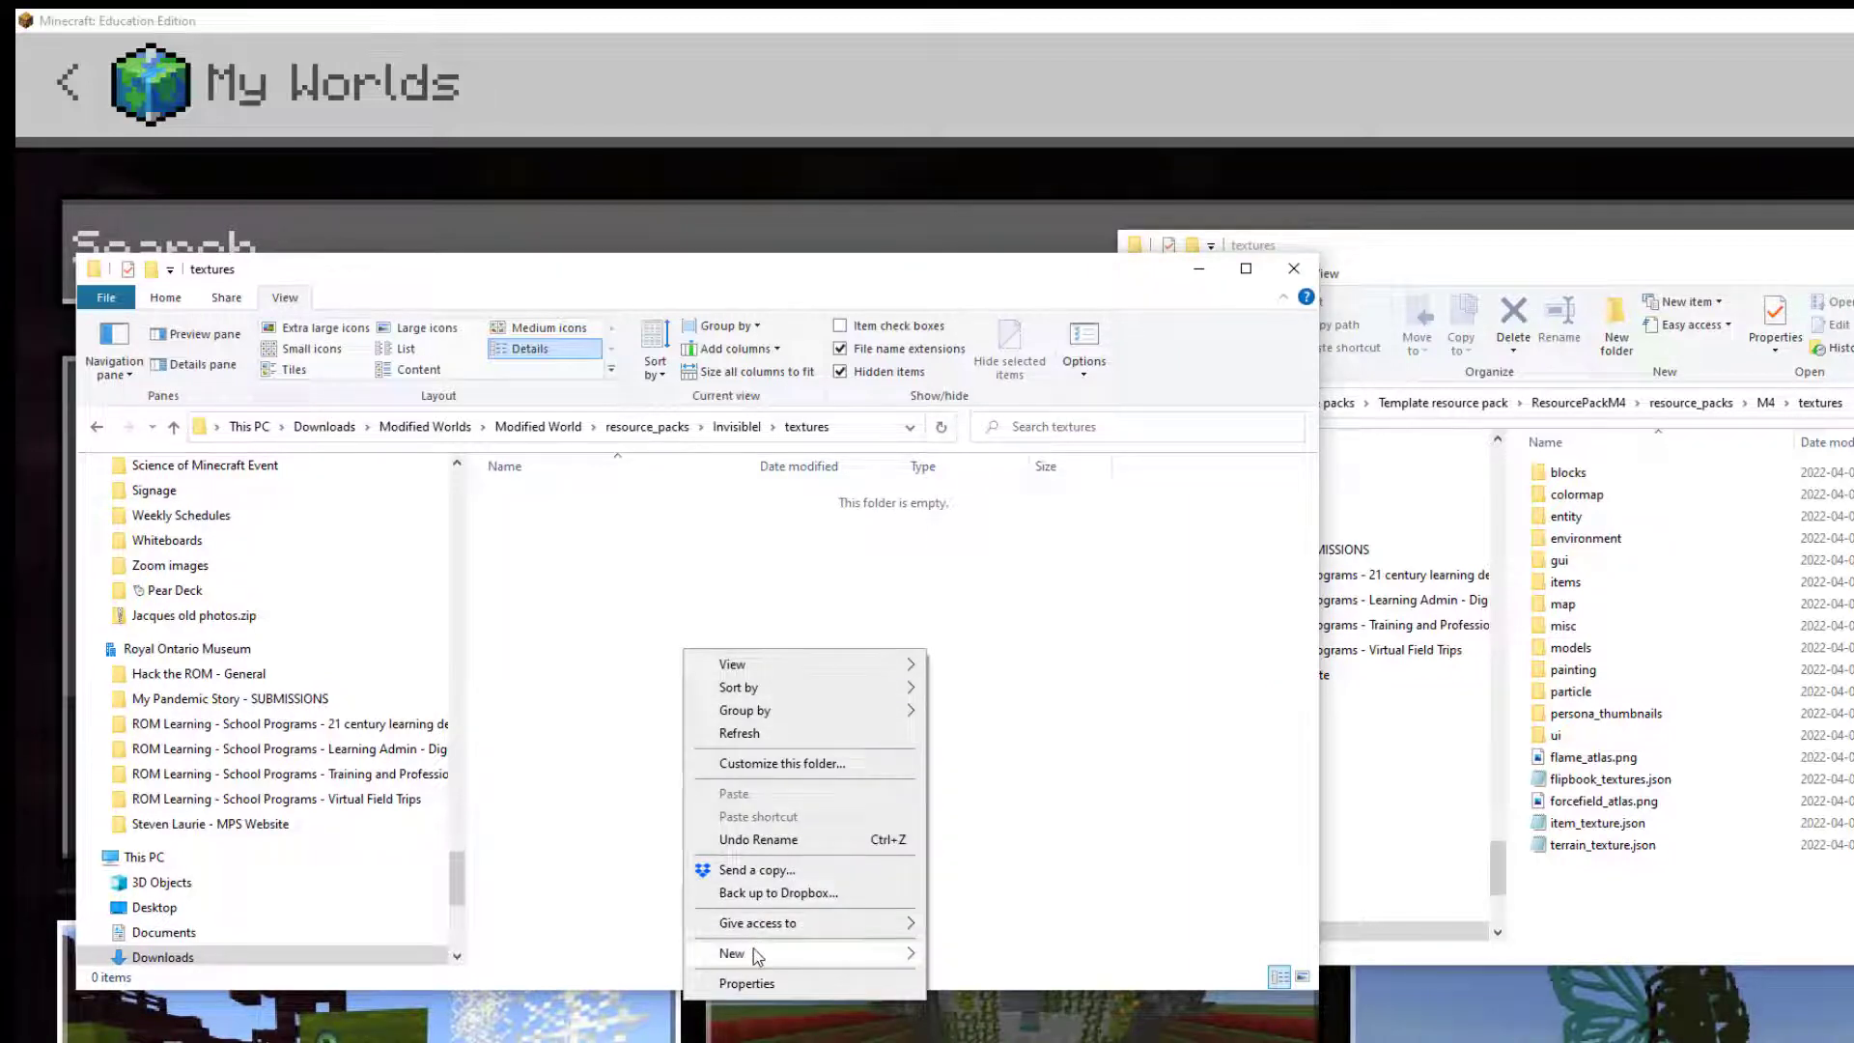
mouse_move(761, 954)
left_click(971, 954)
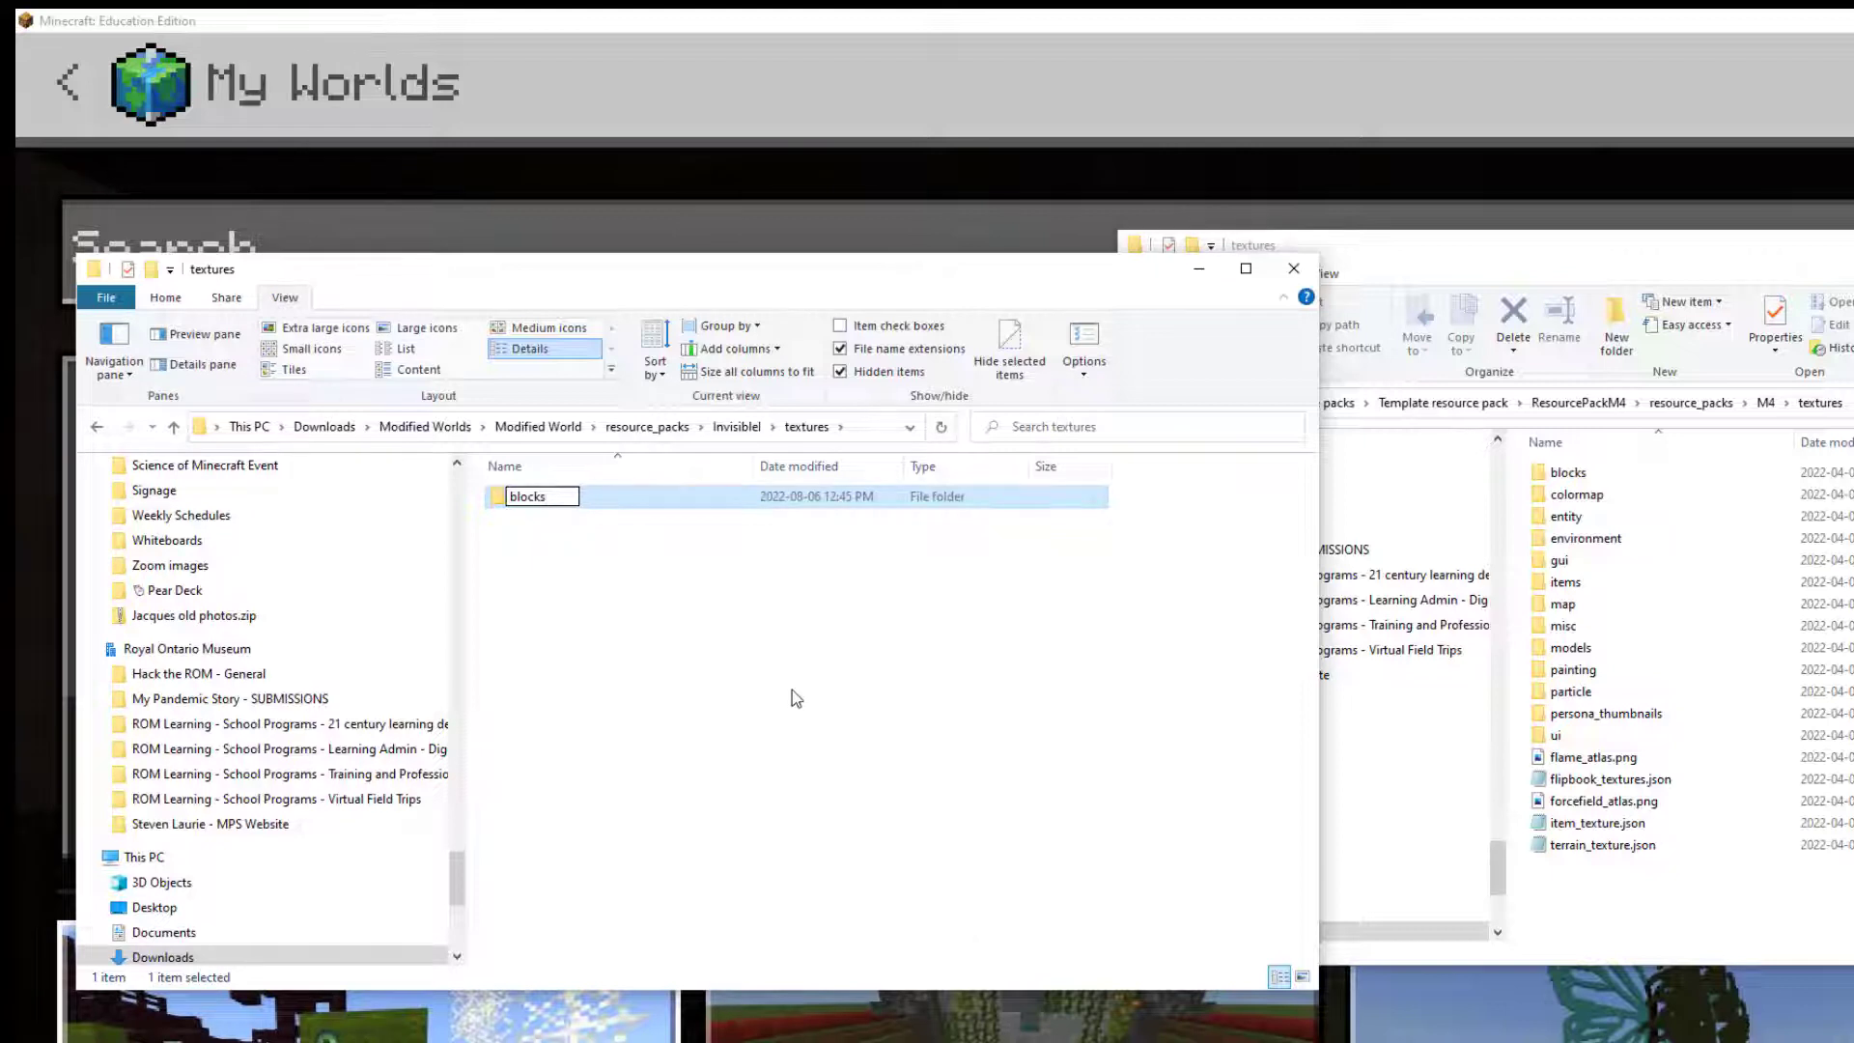
left_click(700, 519)
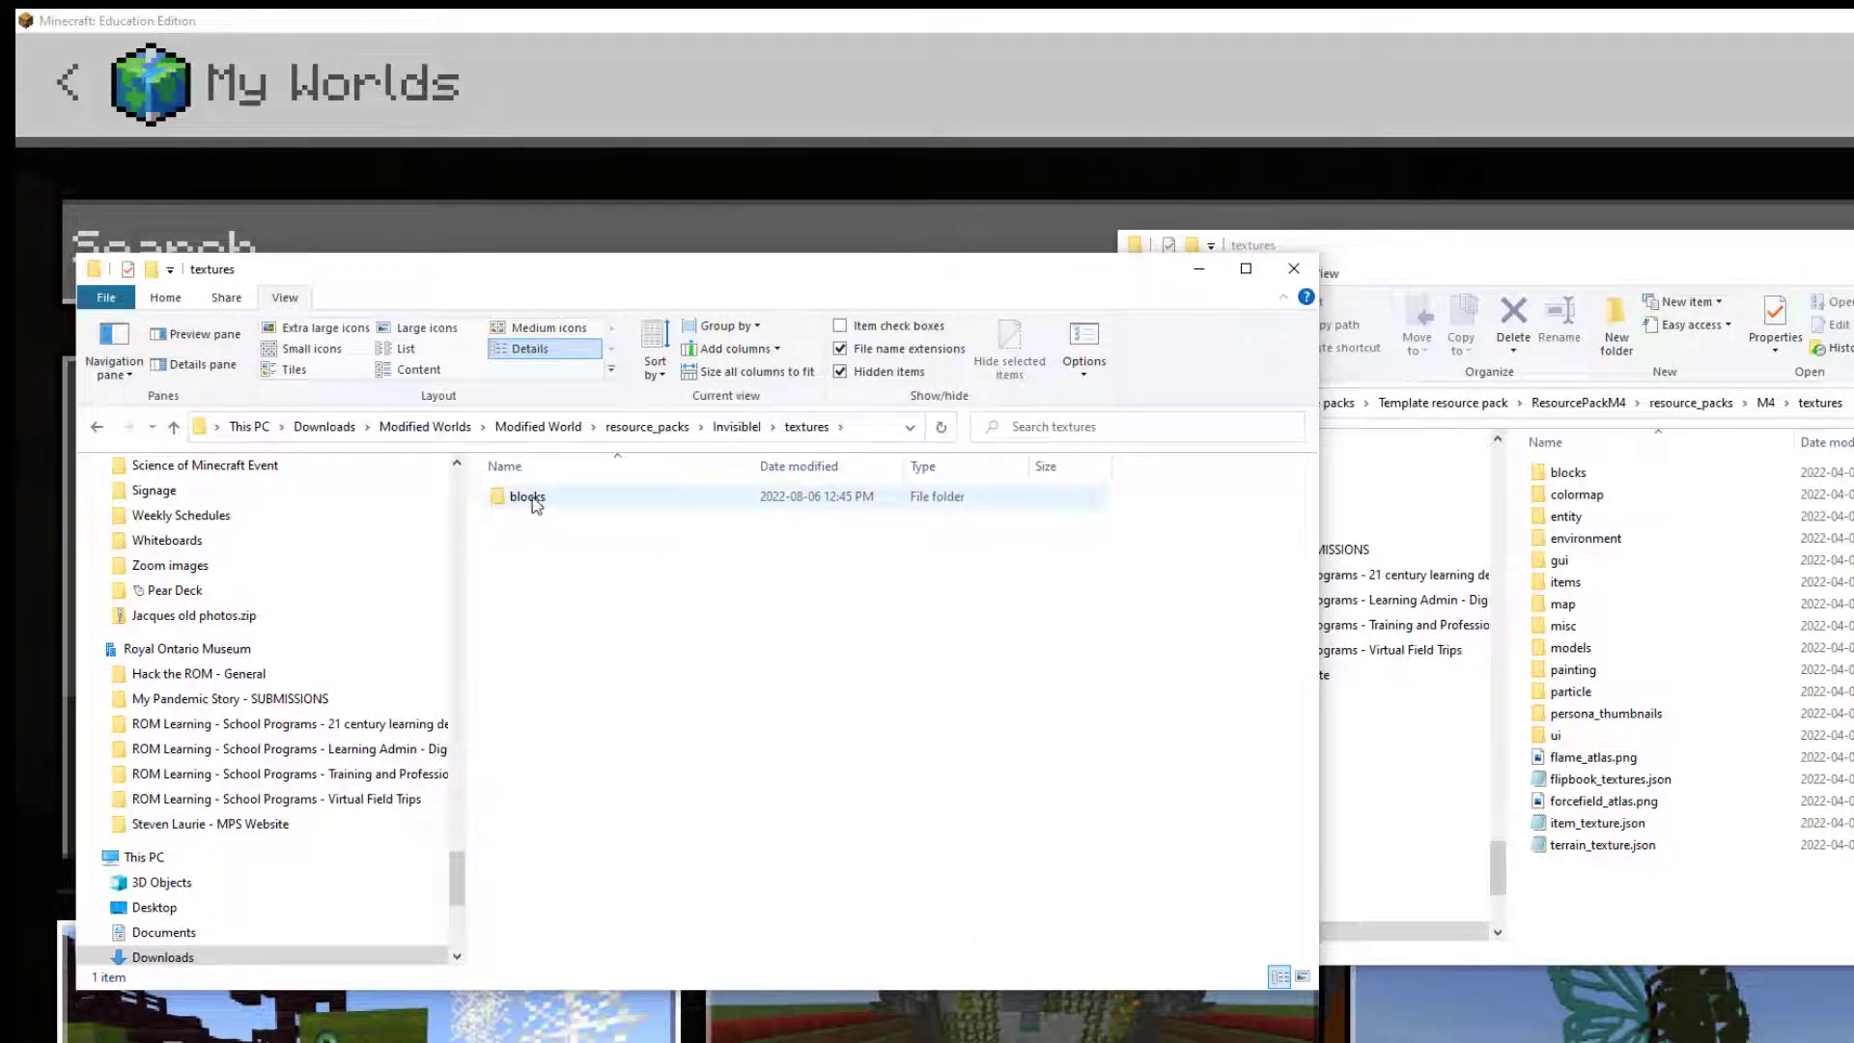
Copy dark_oak_trapdoor.png from the template pack's blocks texture folder.
double_click(1574, 475)
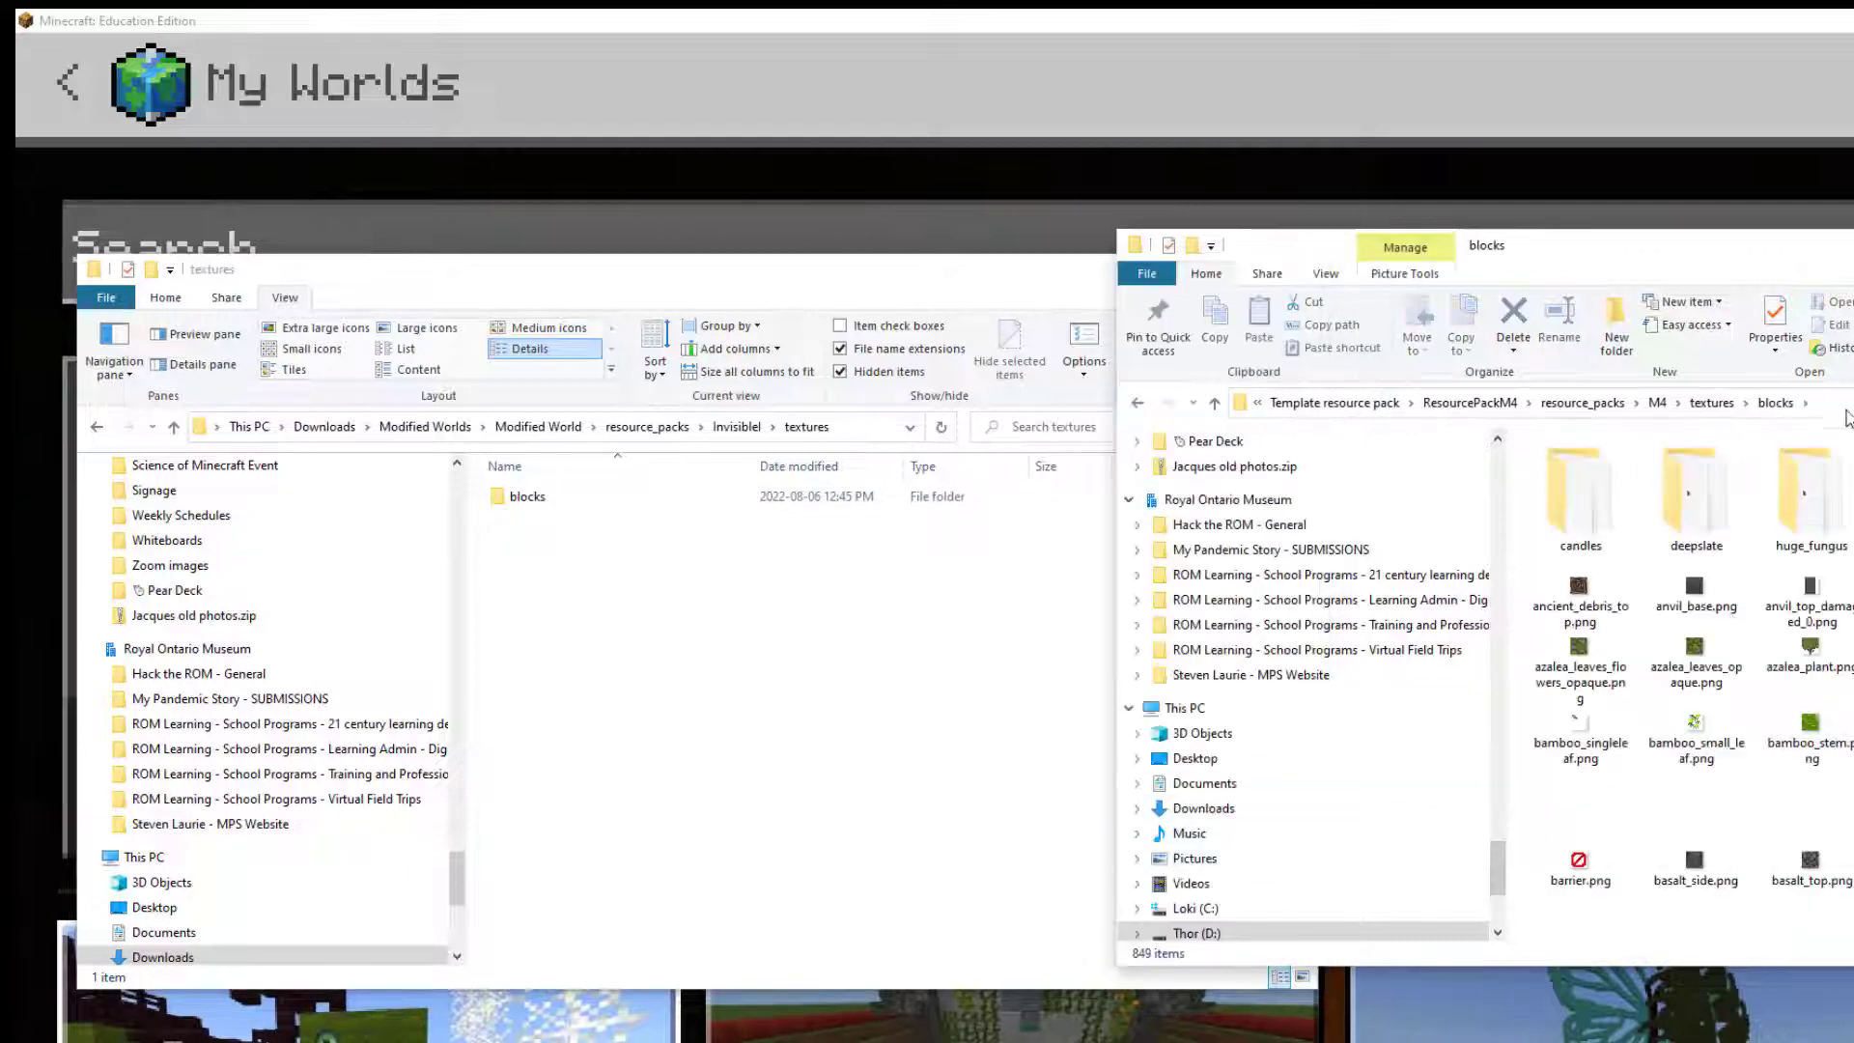
scroll(1829, 689, "down", 15)
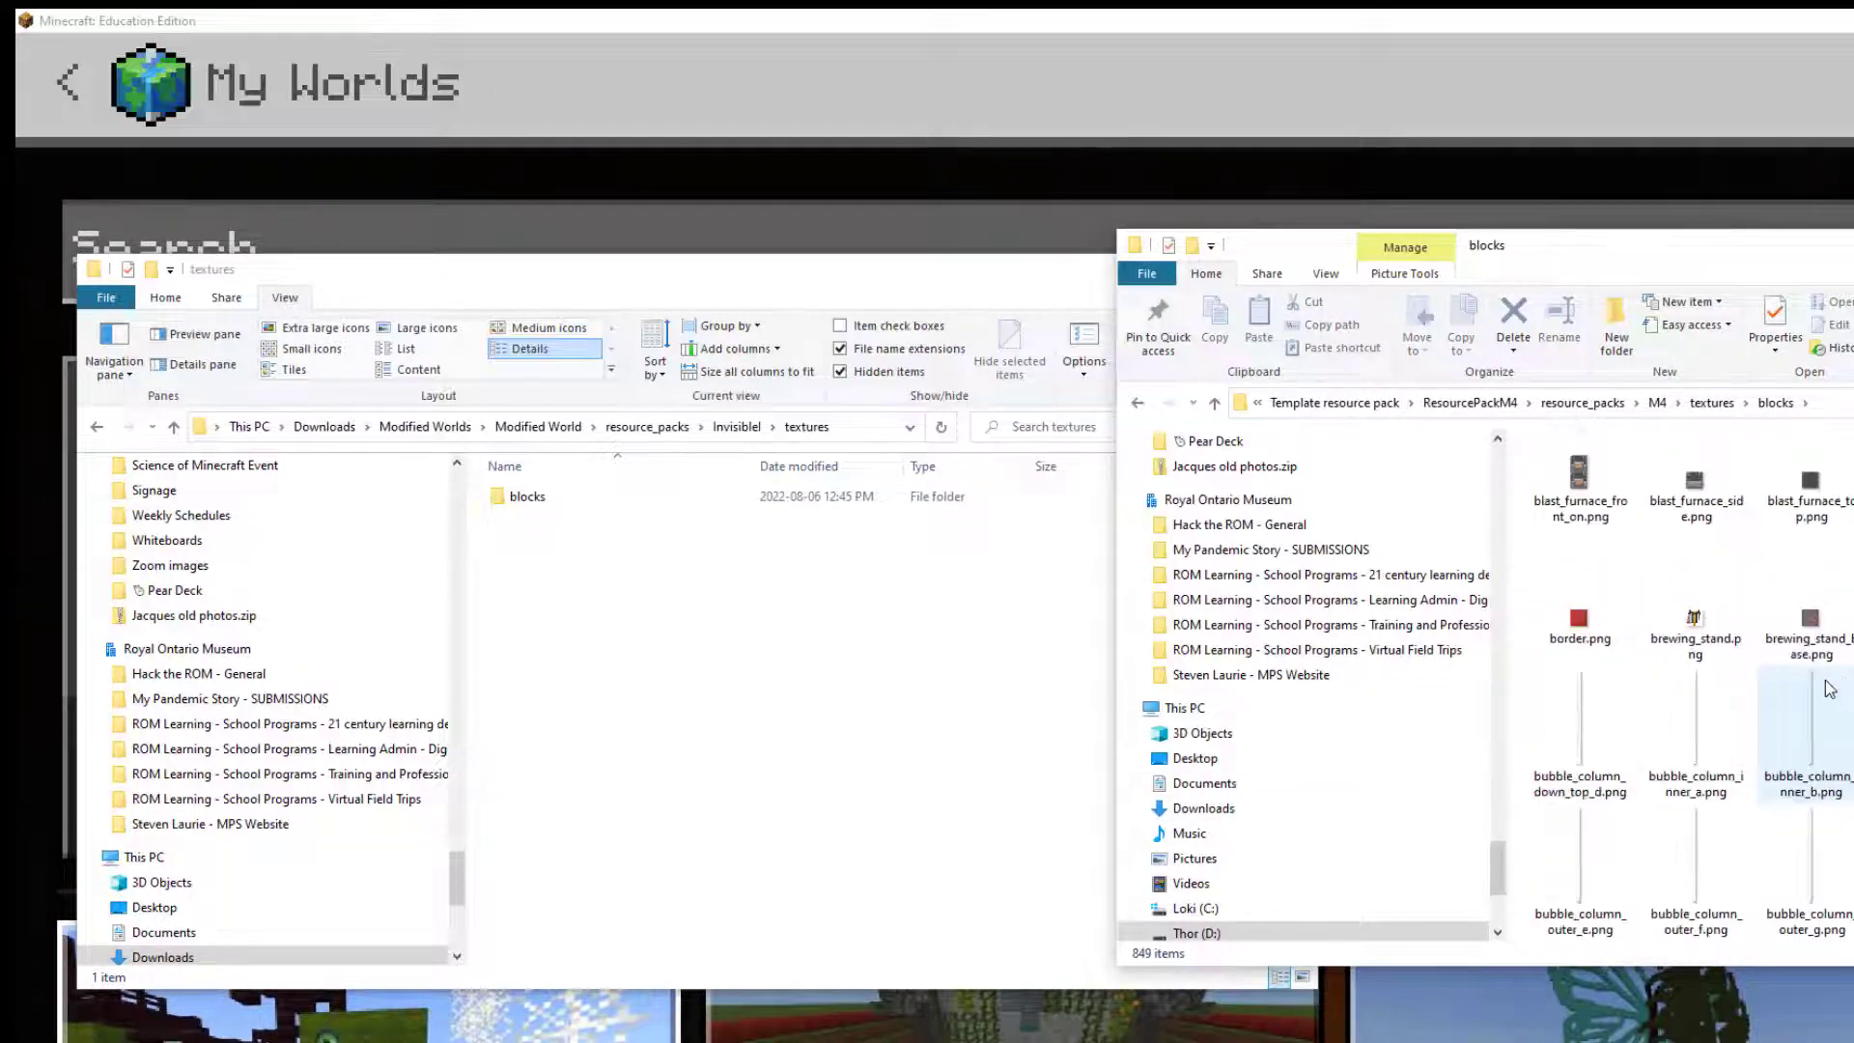
scroll(1830, 689, "down", 15)
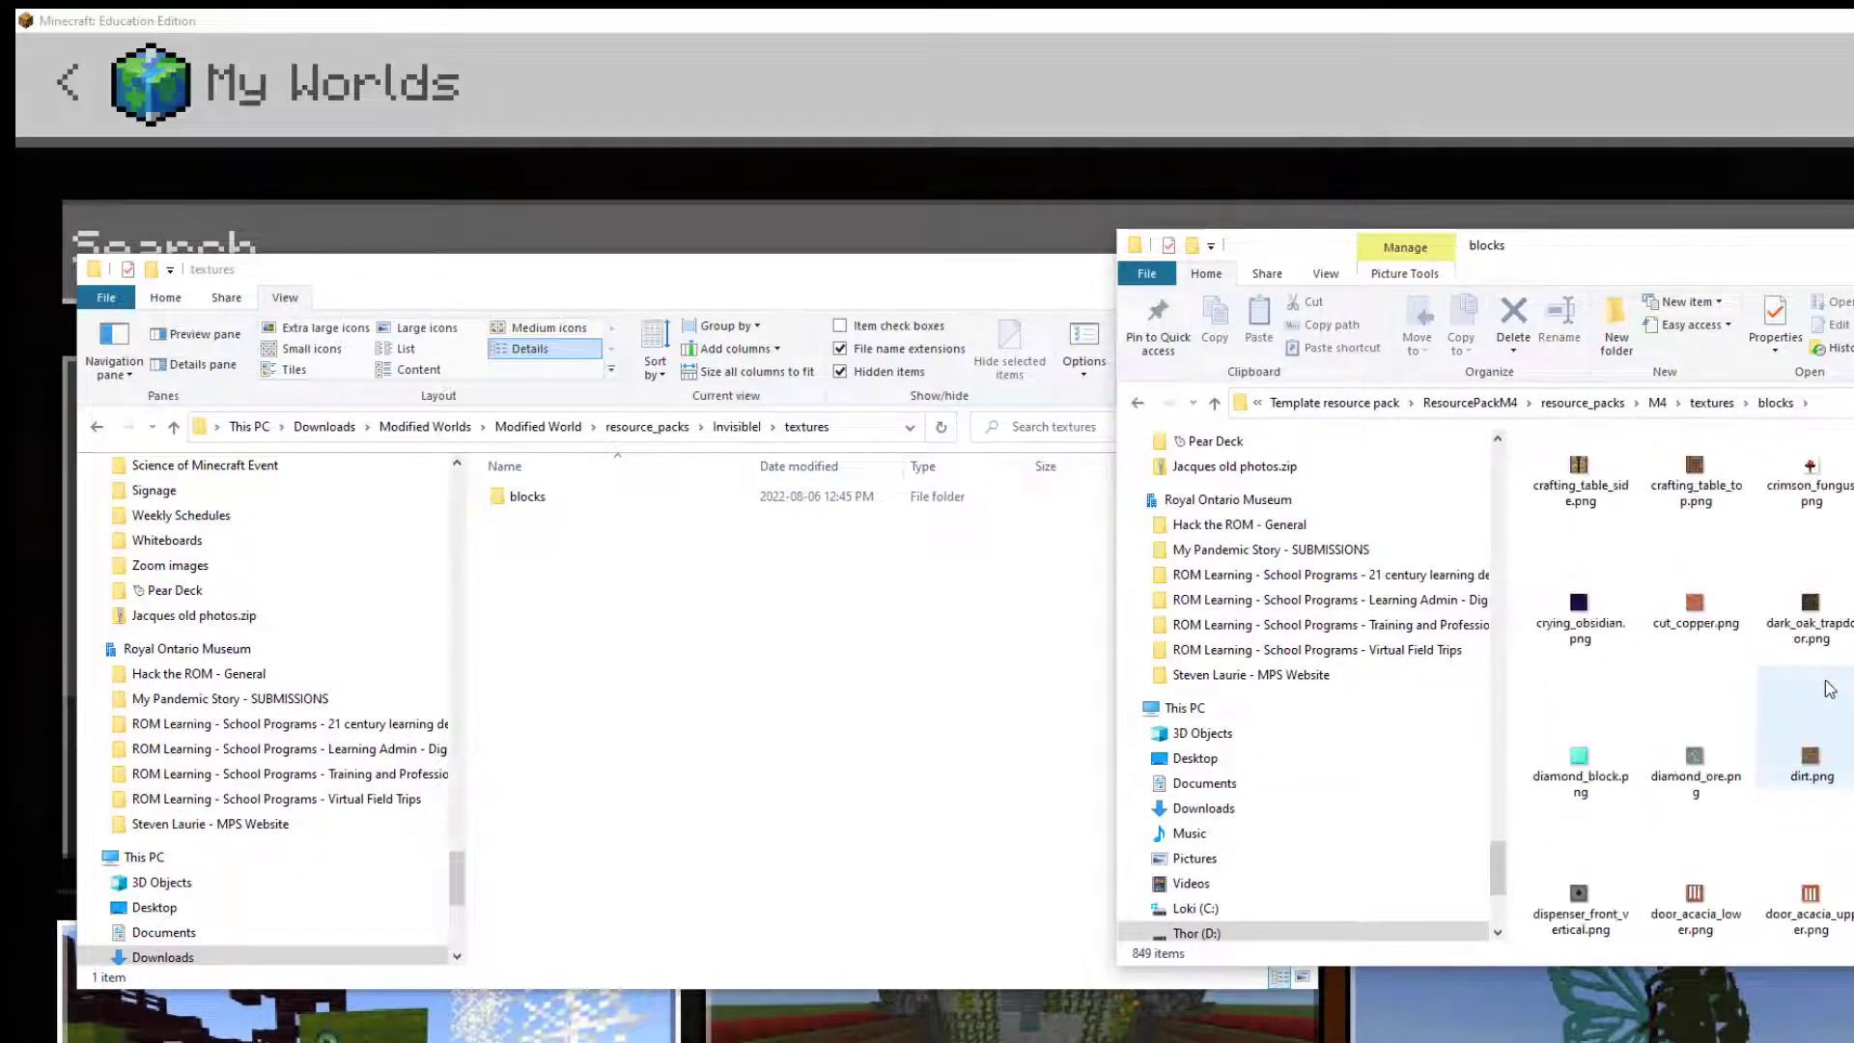
scroll(1830, 688, "up", 10)
left_click(1805, 787)
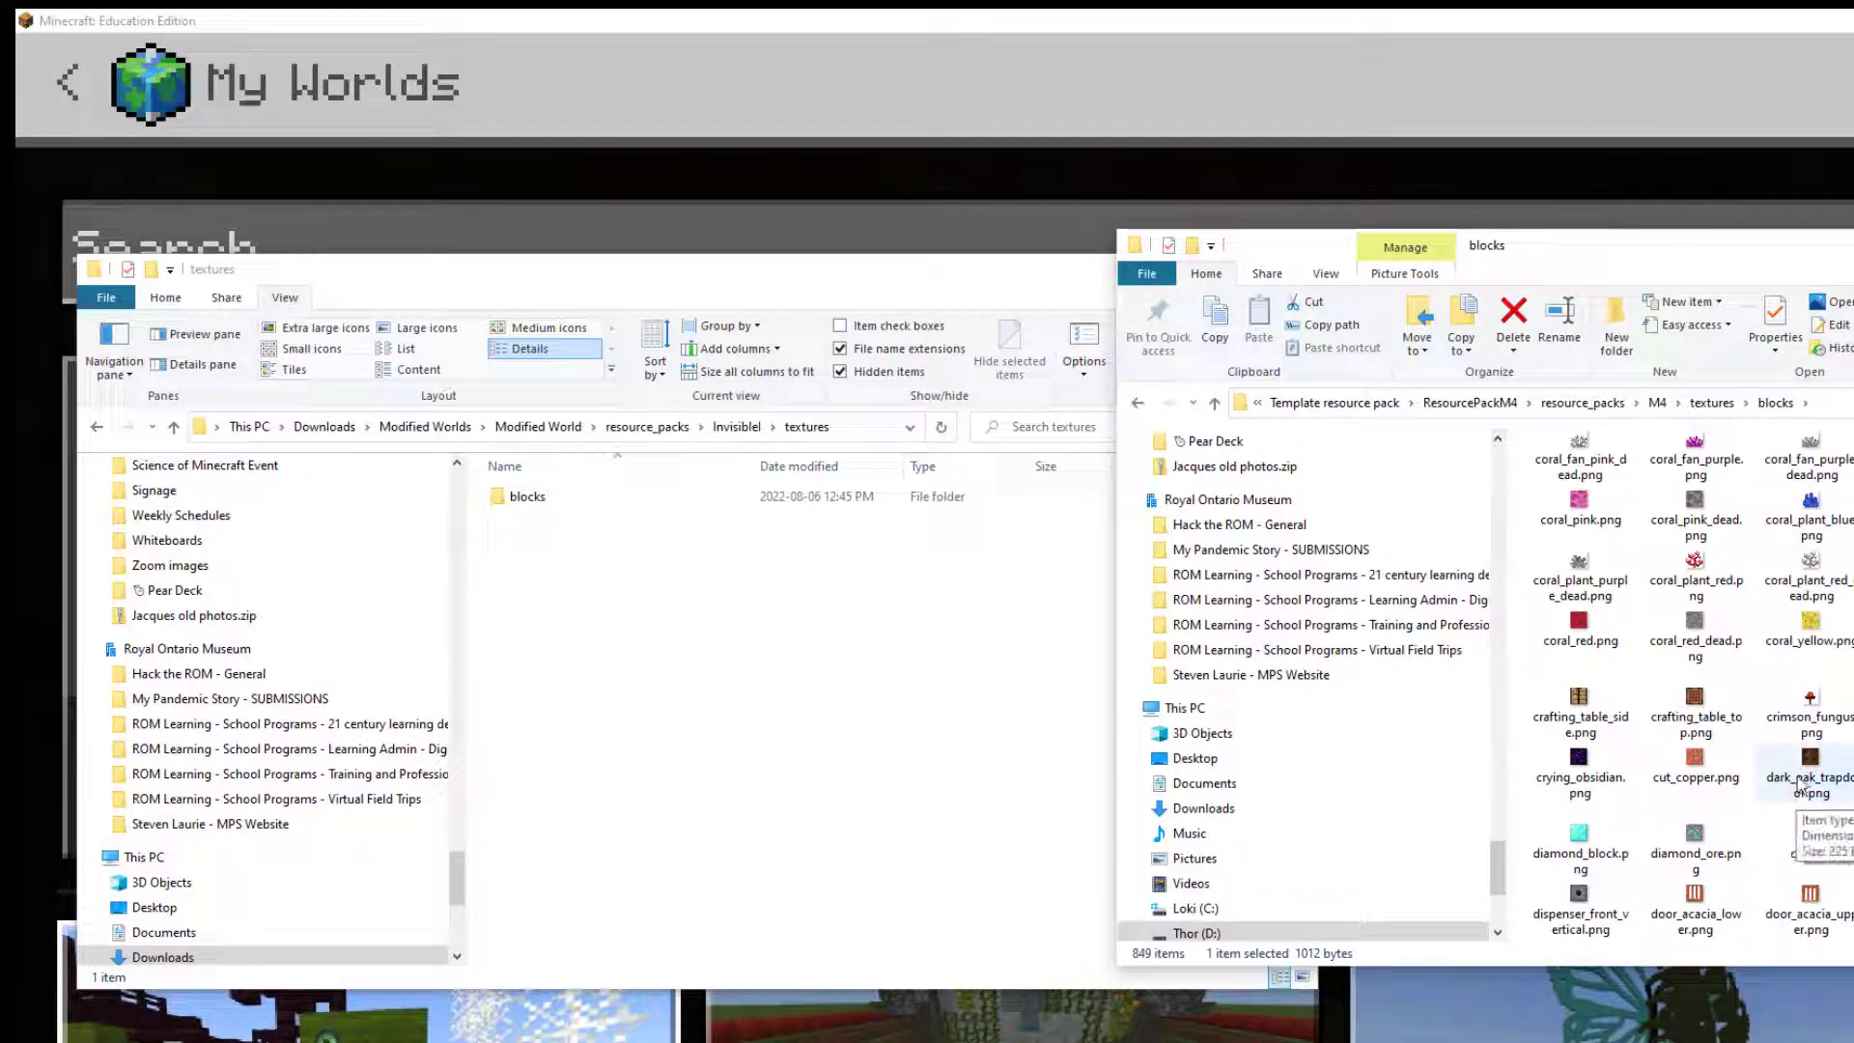
right_click(1799, 787)
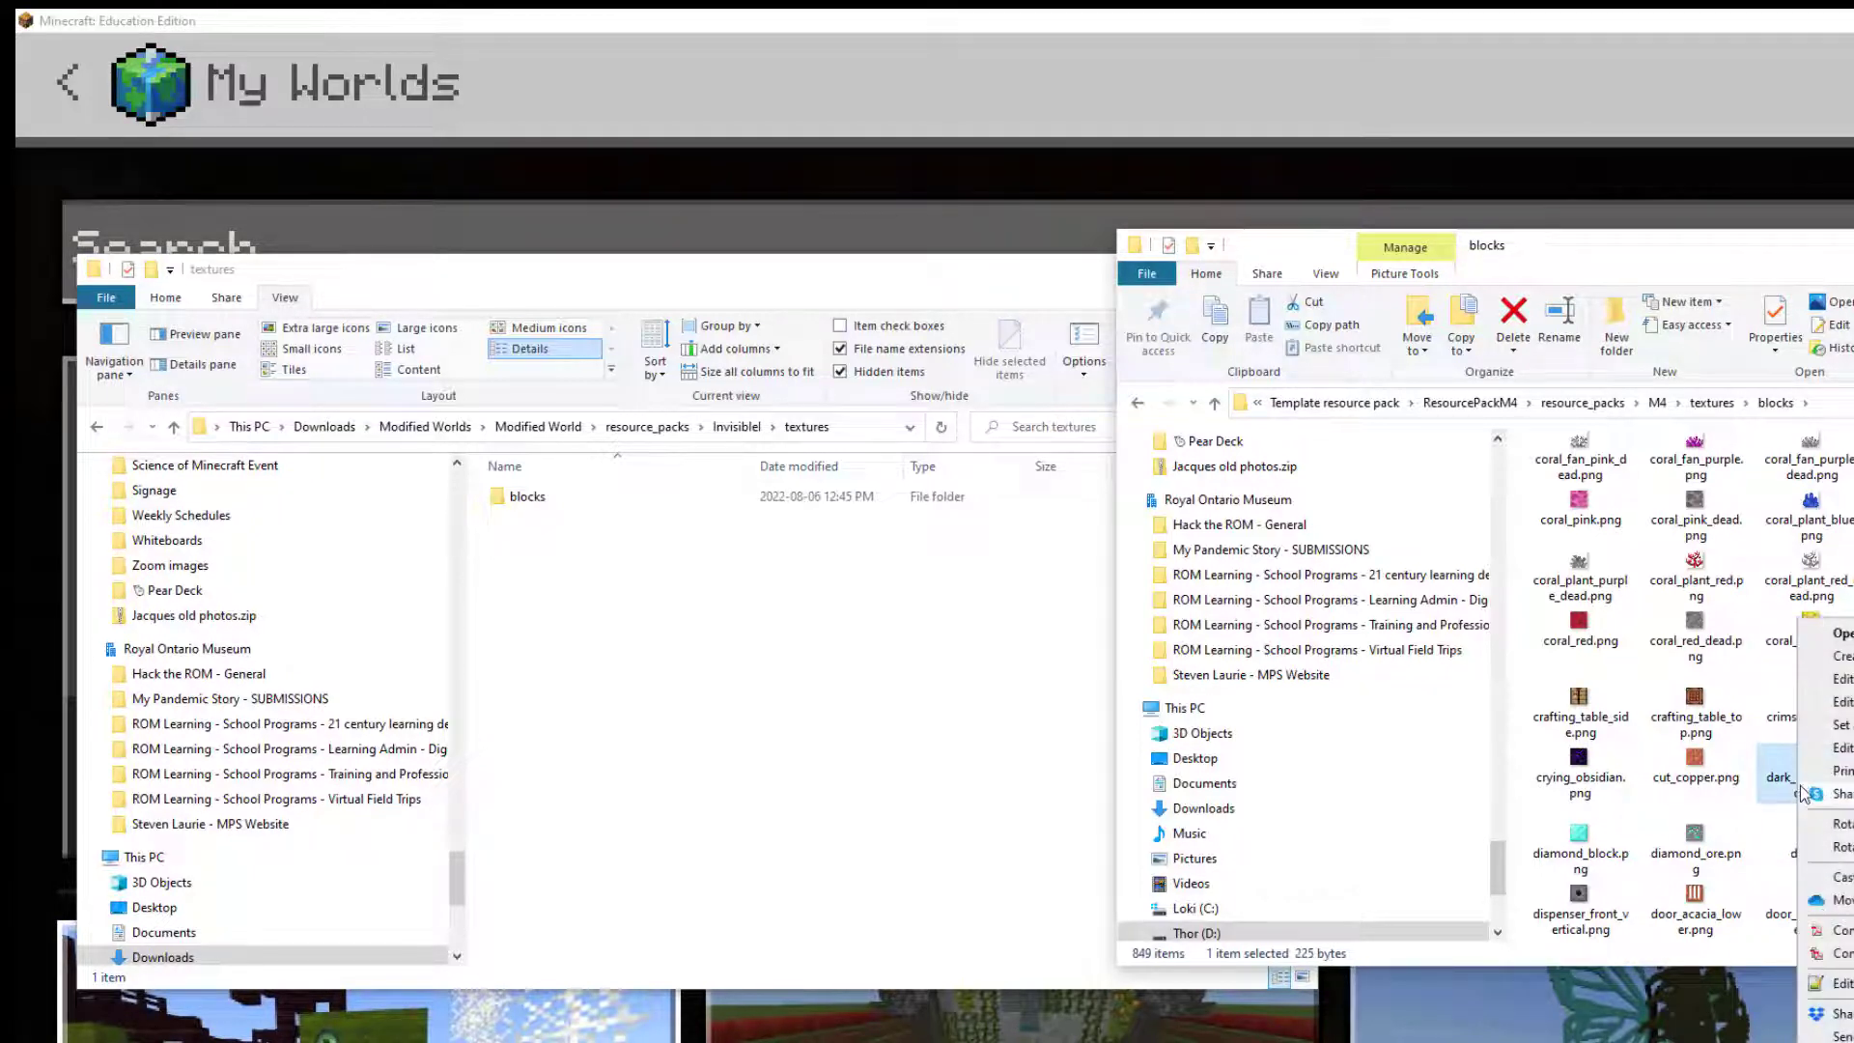
left_click(1325, 883)
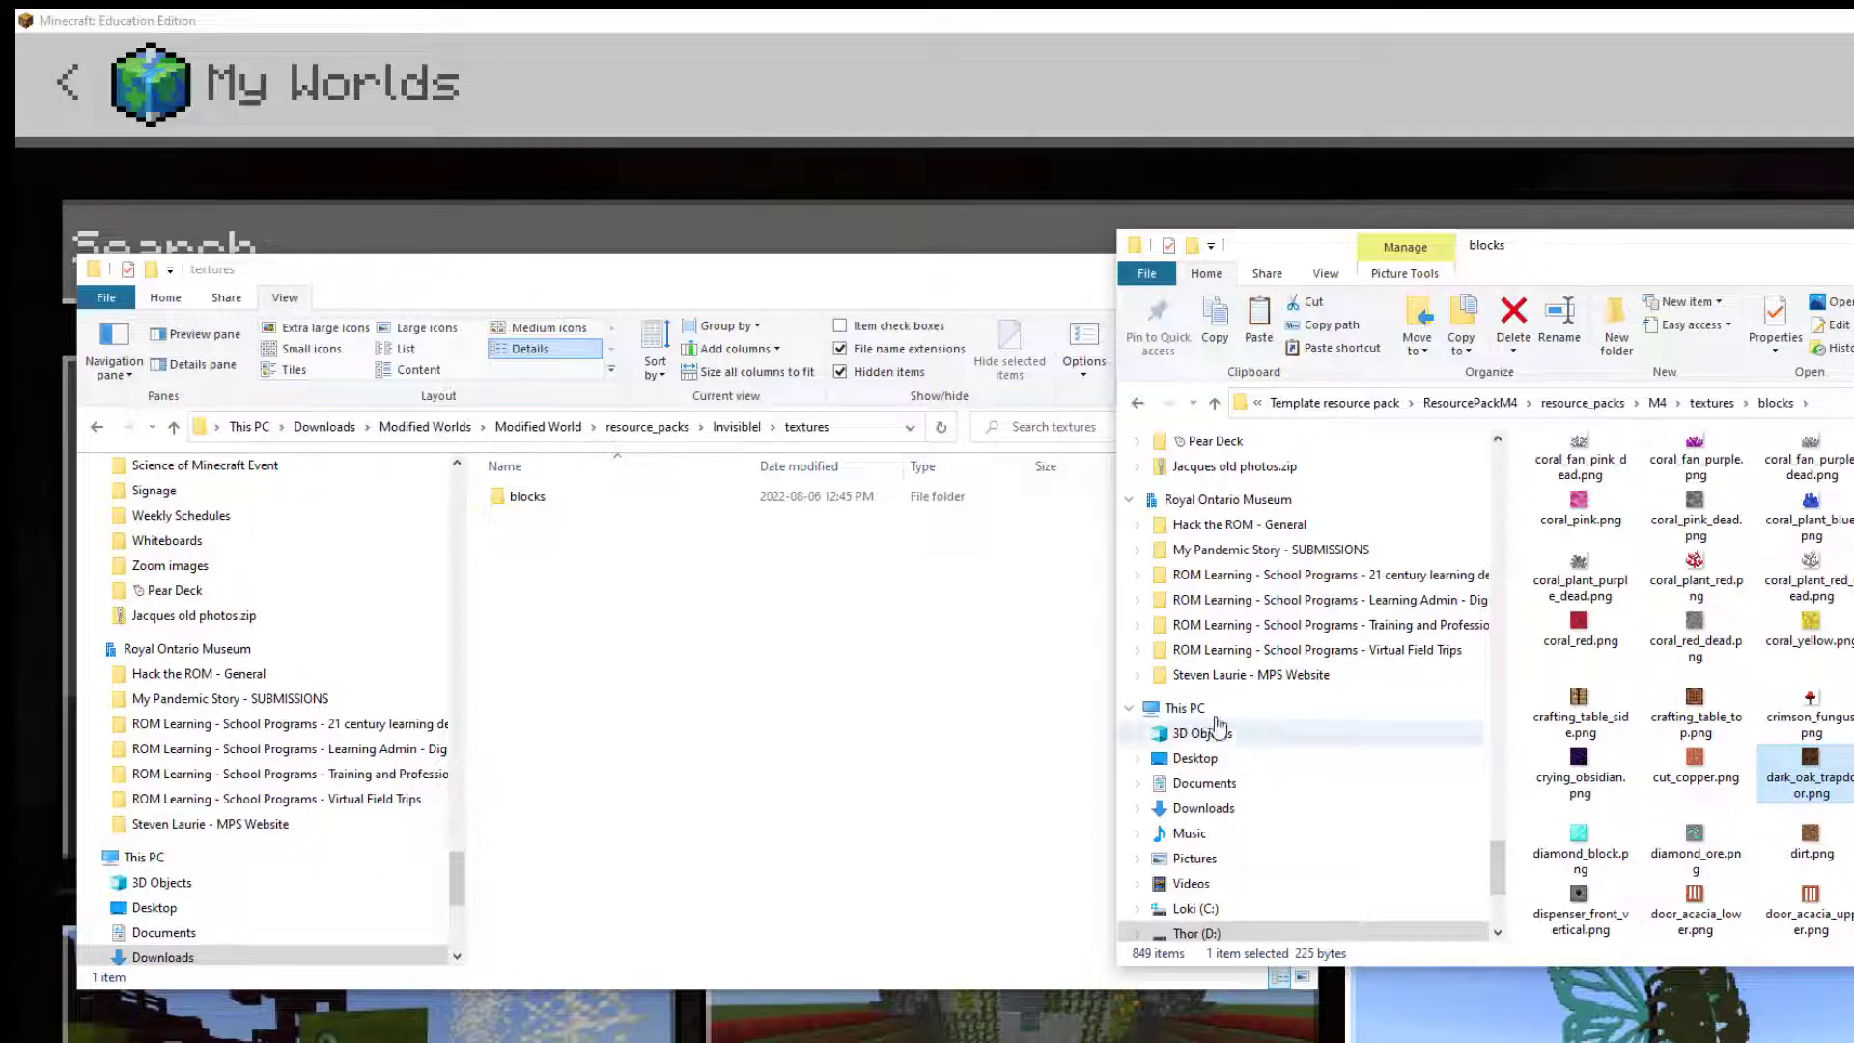
Paste the trapdoor texture into the Invisibel pack's empty textures/blocks folder.
right_click(894, 656)
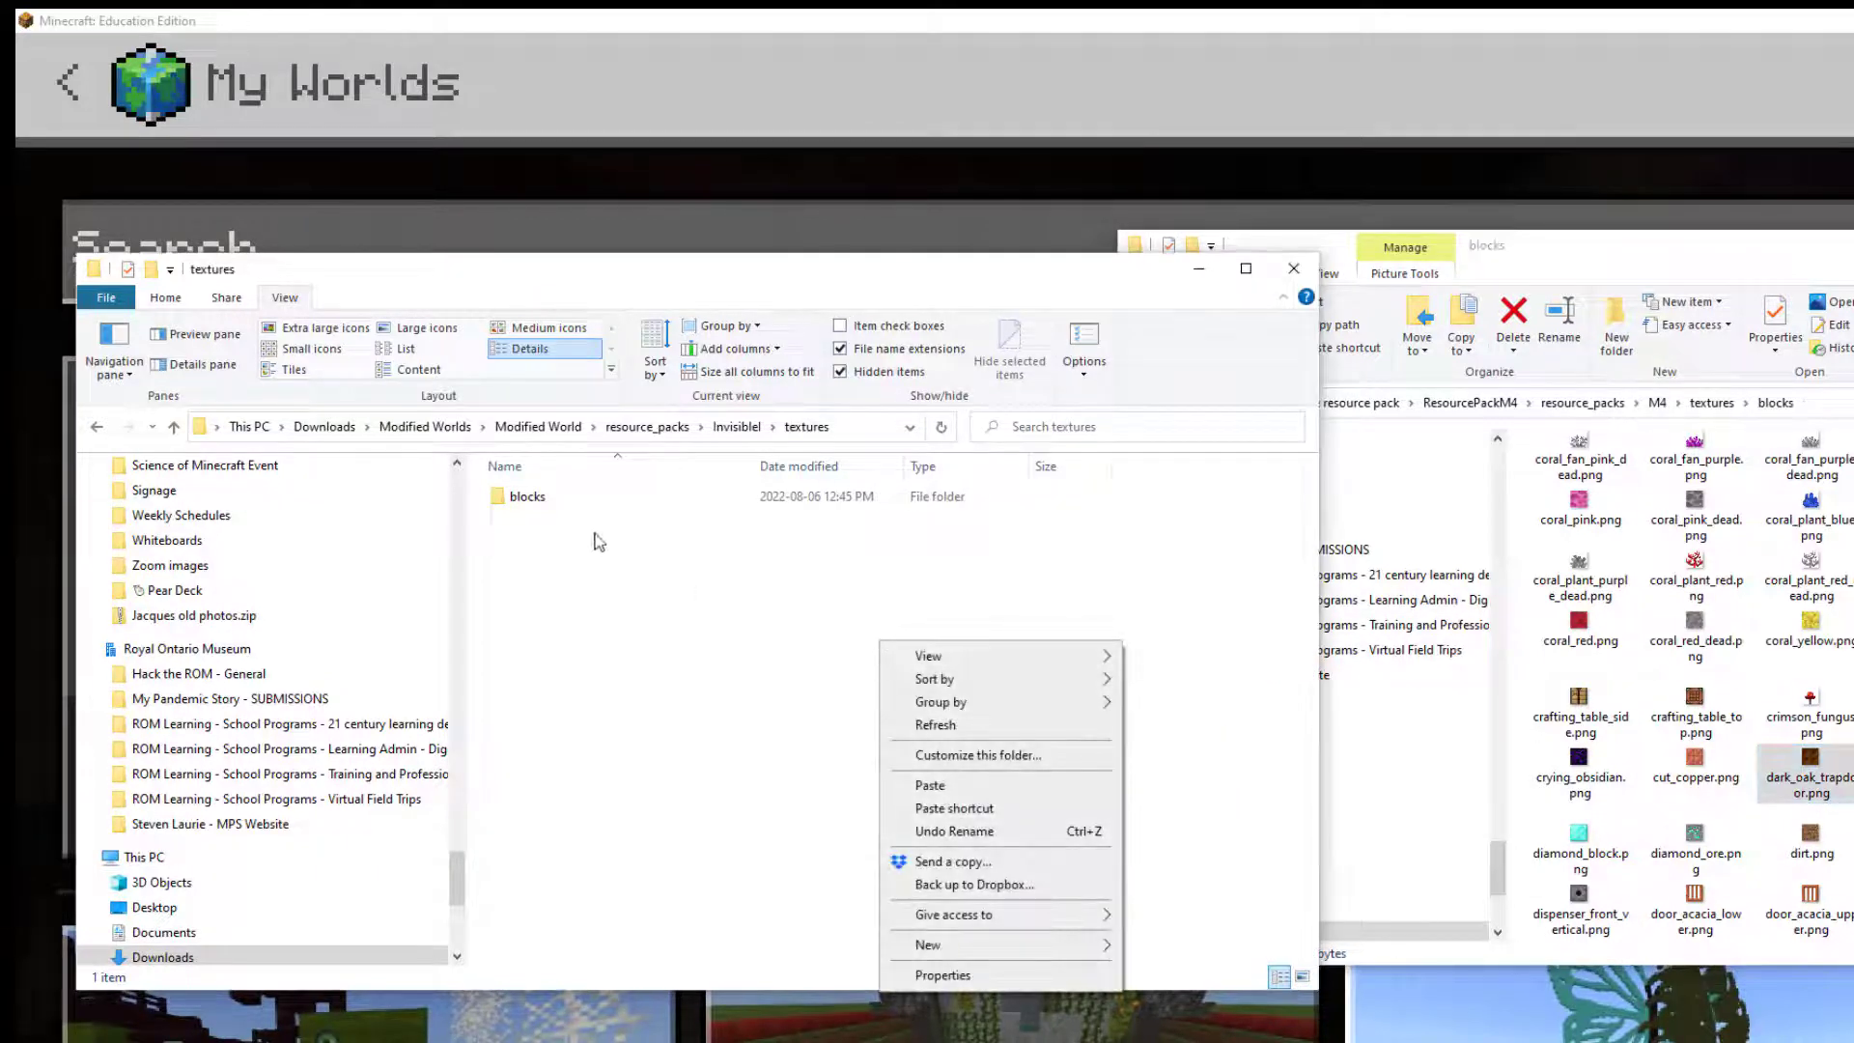
left_click(529, 497)
double_click(529, 498)
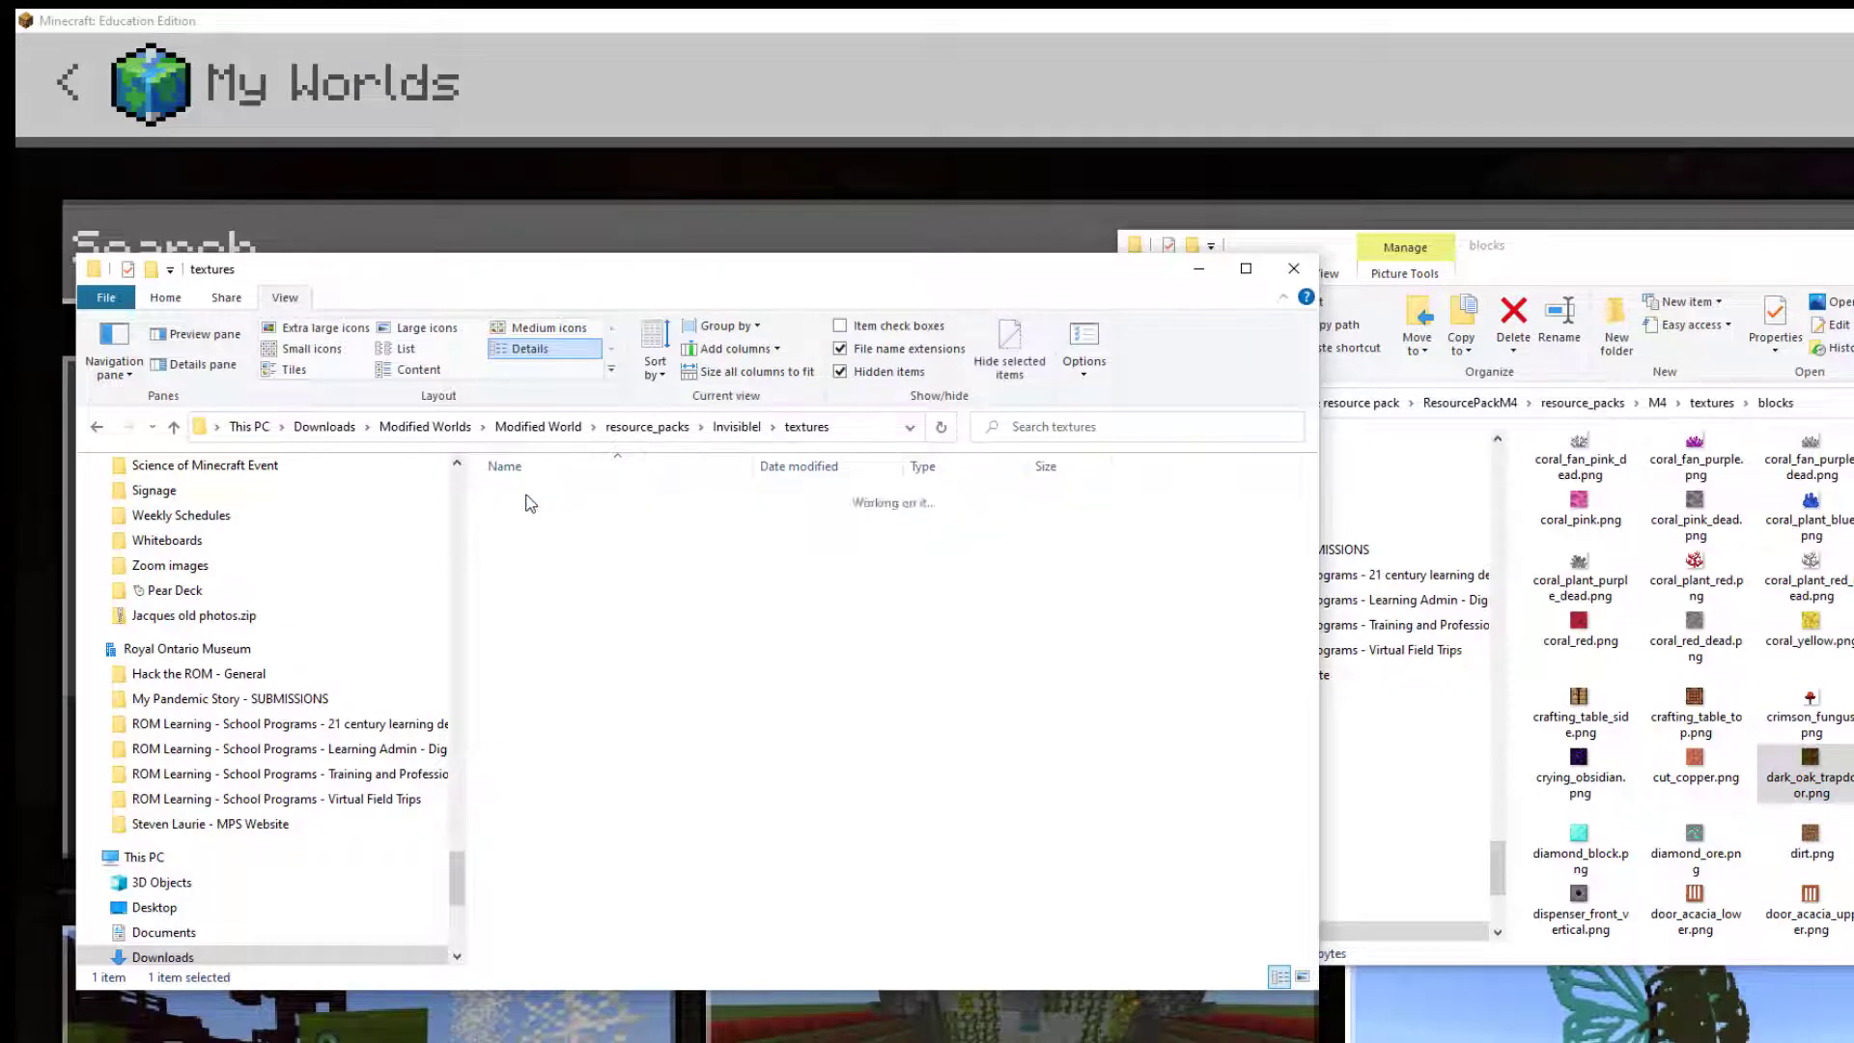
right_click(587, 586)
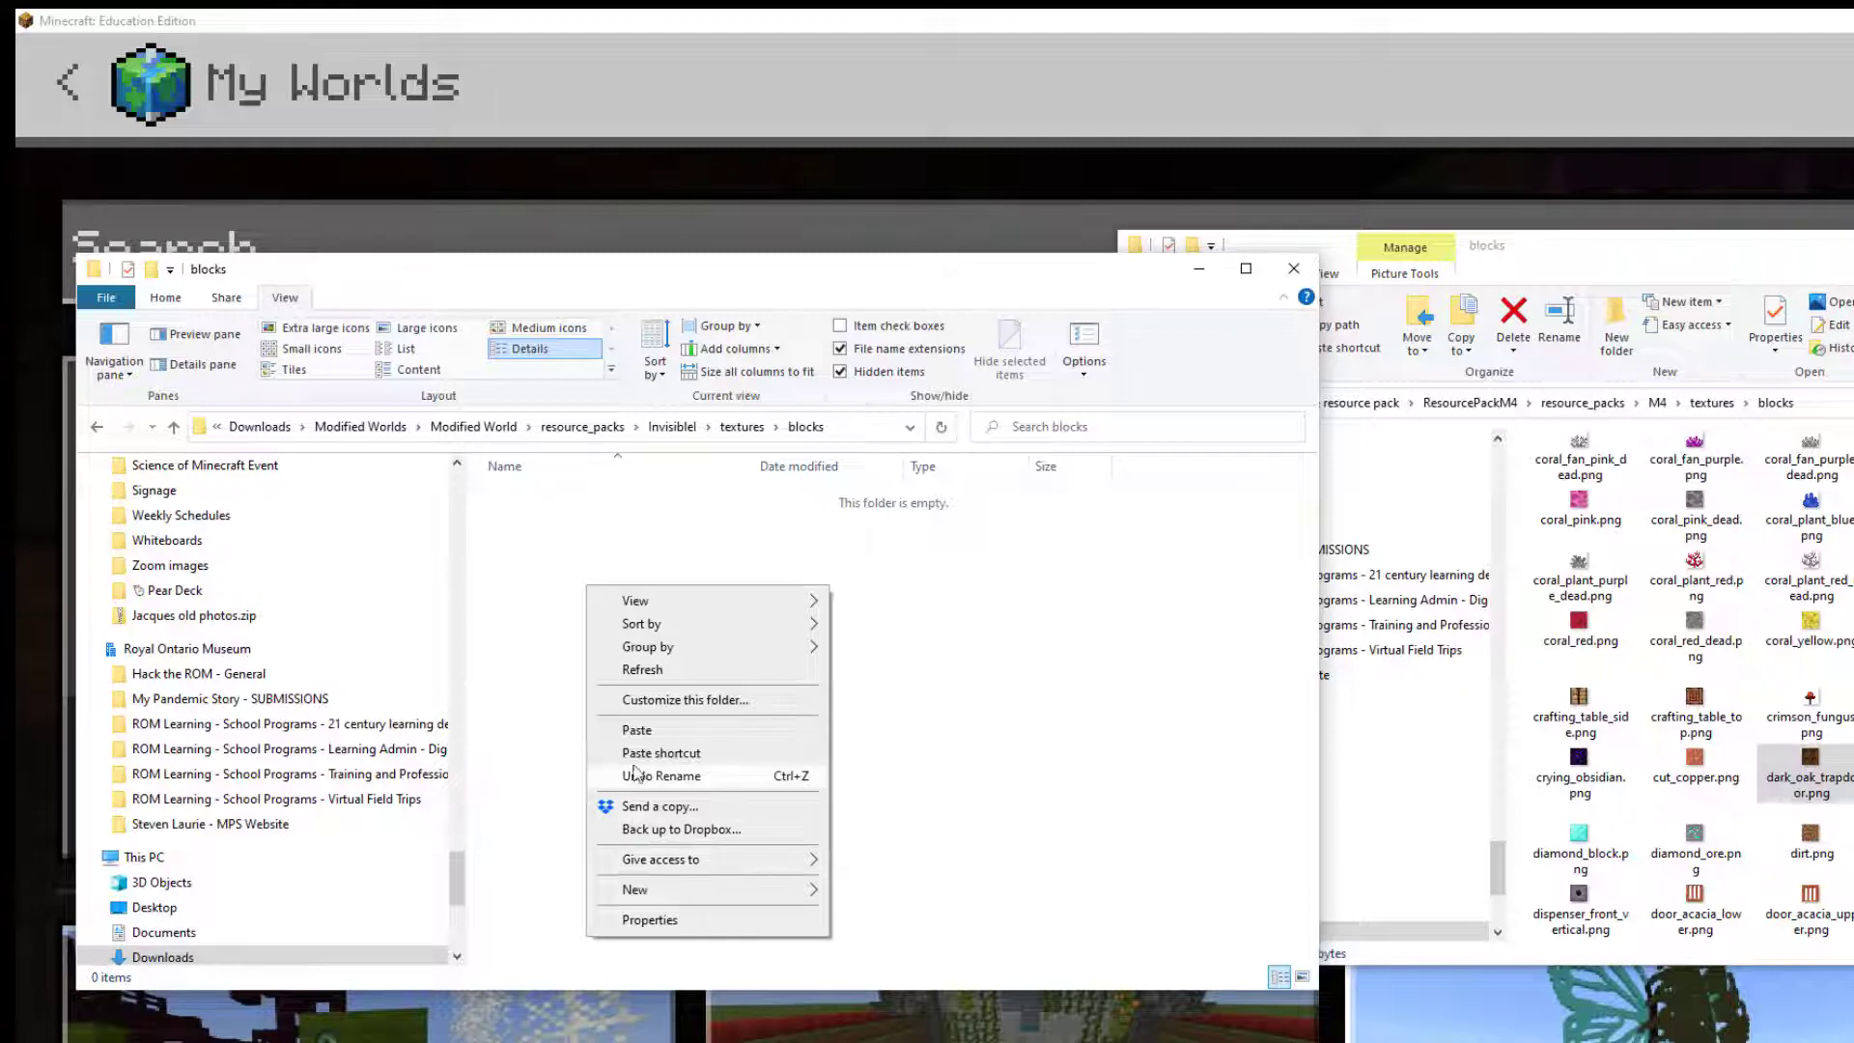
left_click(637, 731)
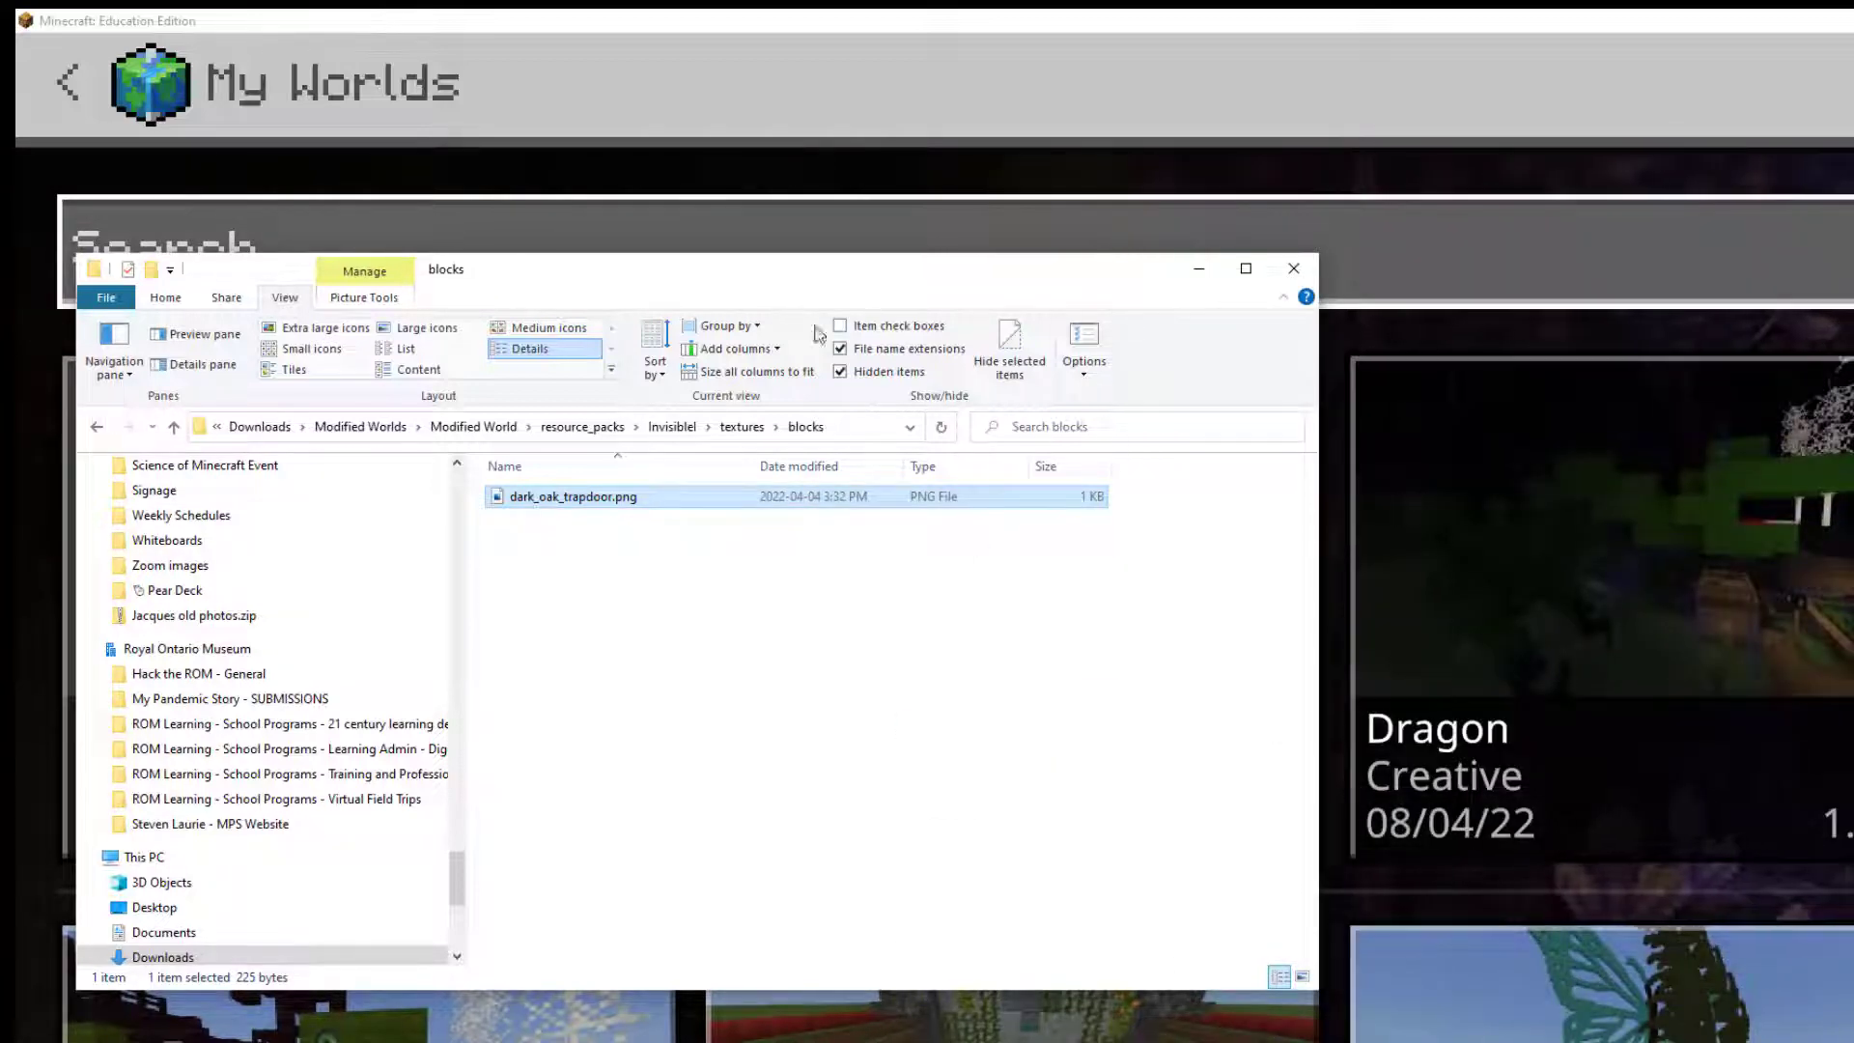
Open the copied 16 × 16 dark_oak_trapdoor.png in paint.net and zoom in to about 1700%.
right_click(570, 507)
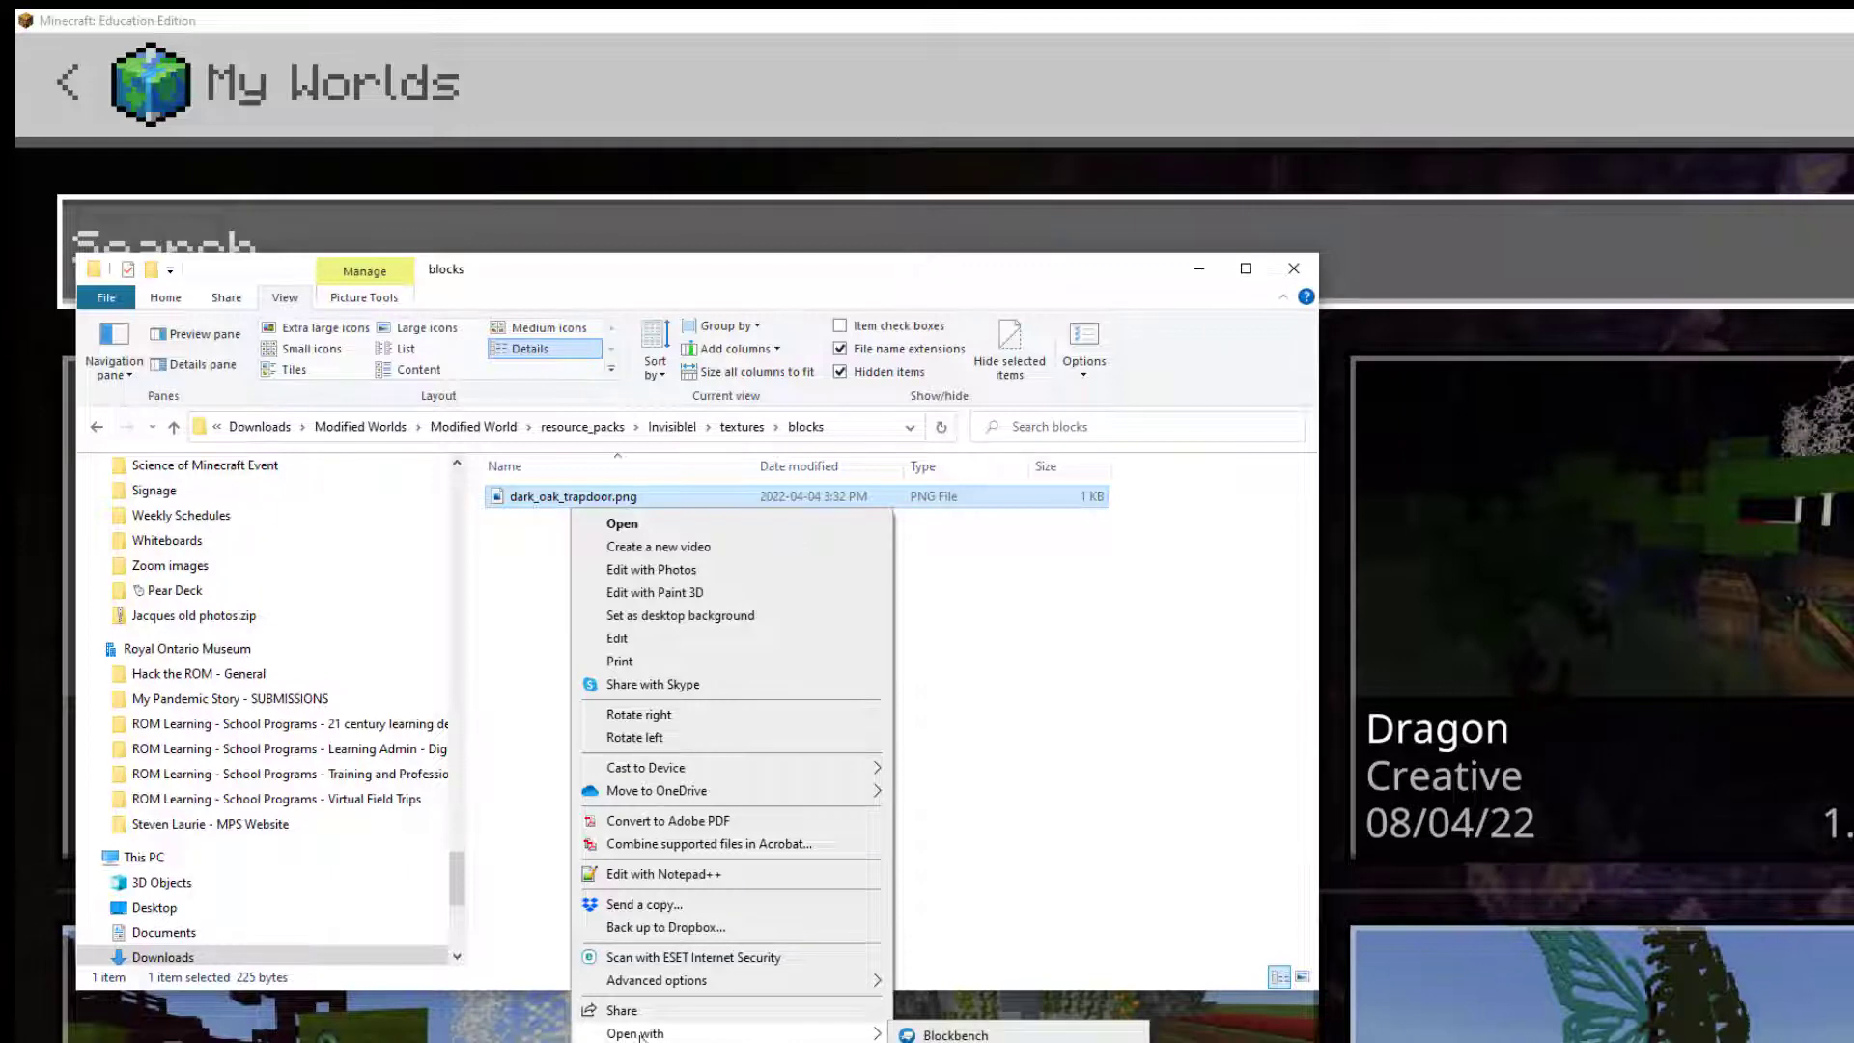
left_click(937, 1033)
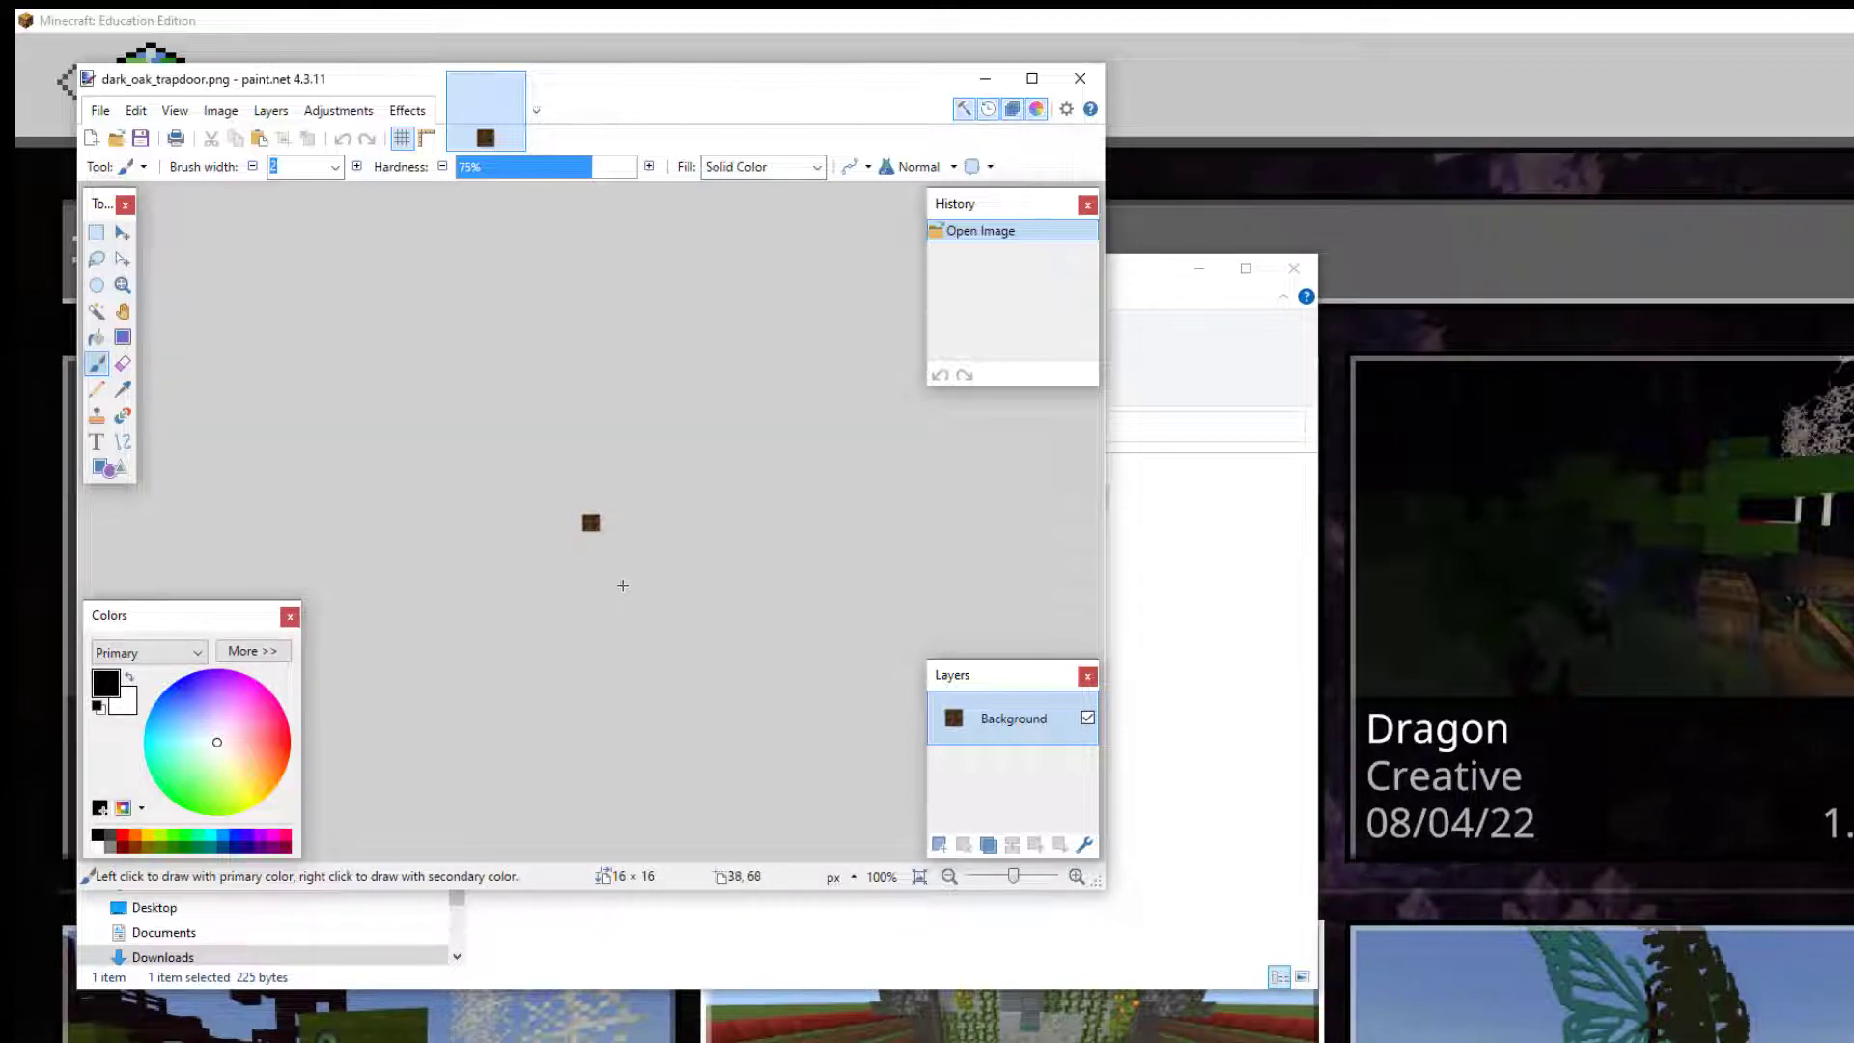
scroll(619, 580, "up", 5)
scroll(624, 589, "up", 4)
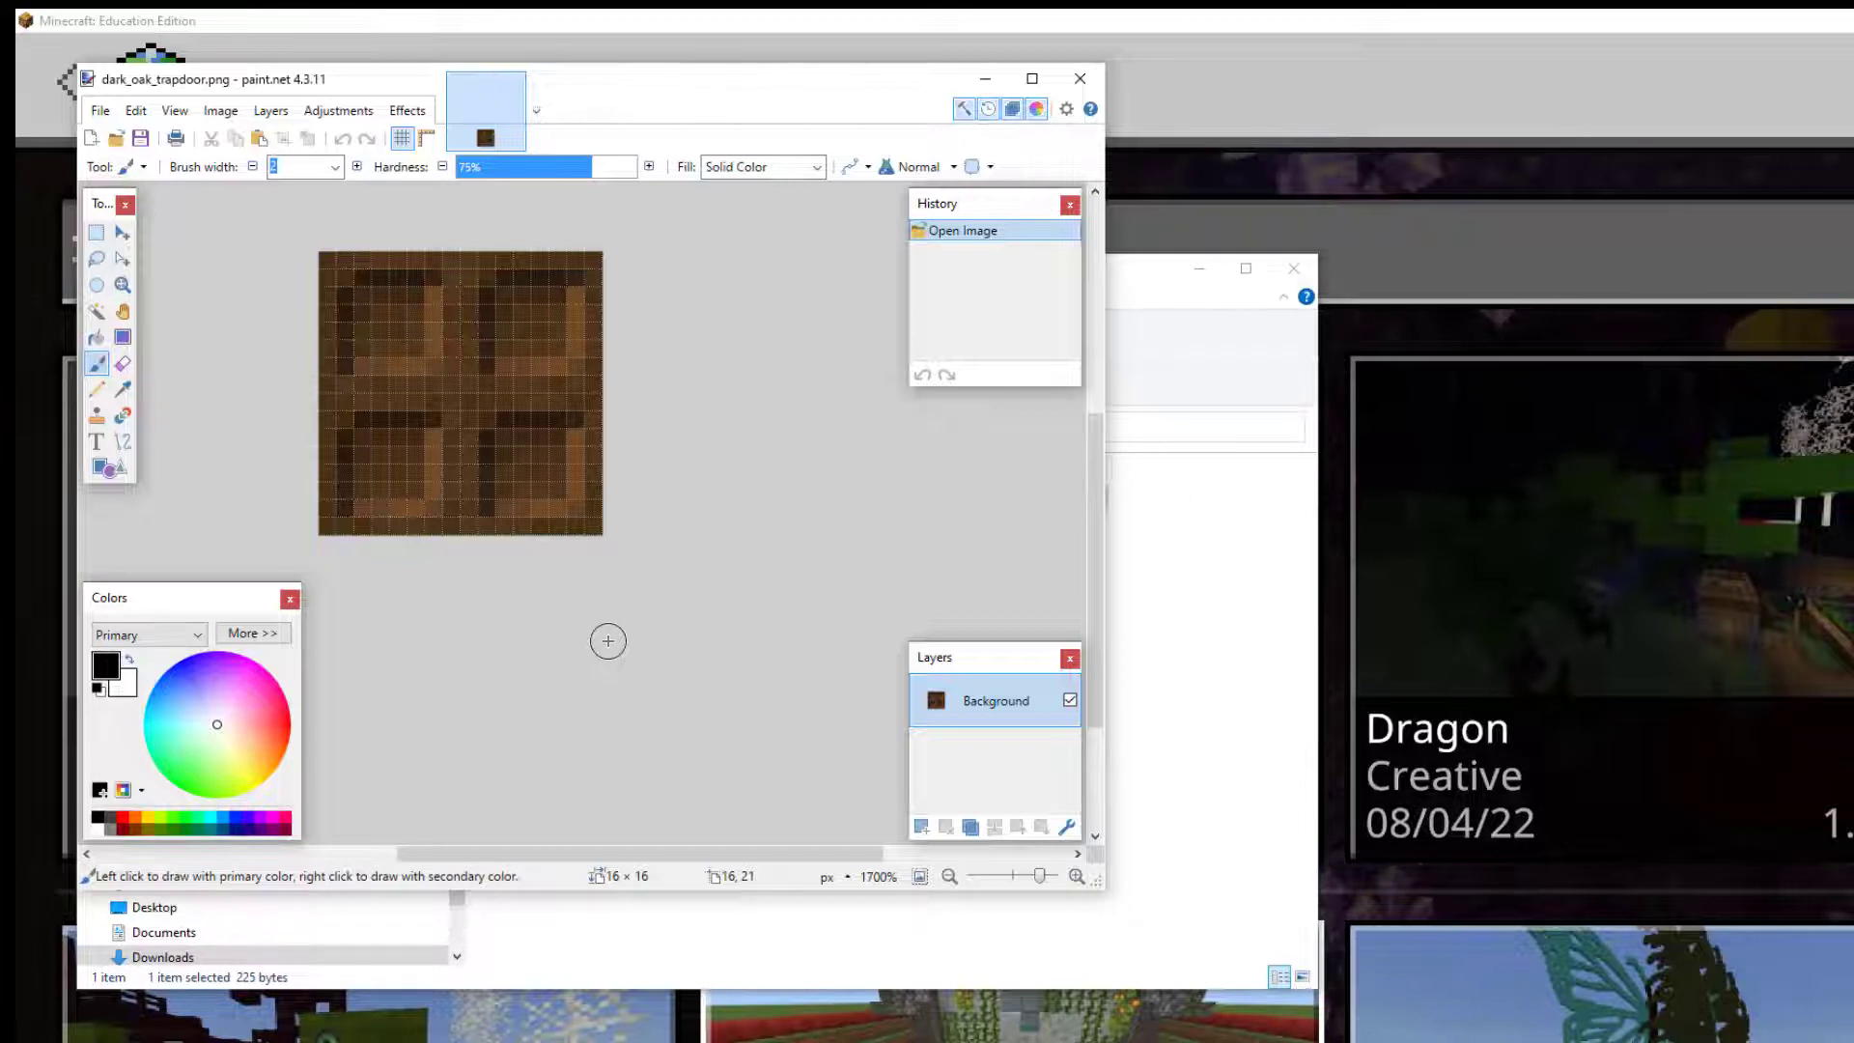
Set up the Eraser tool with width 1 and 100% hardness.
left_click(122, 364)
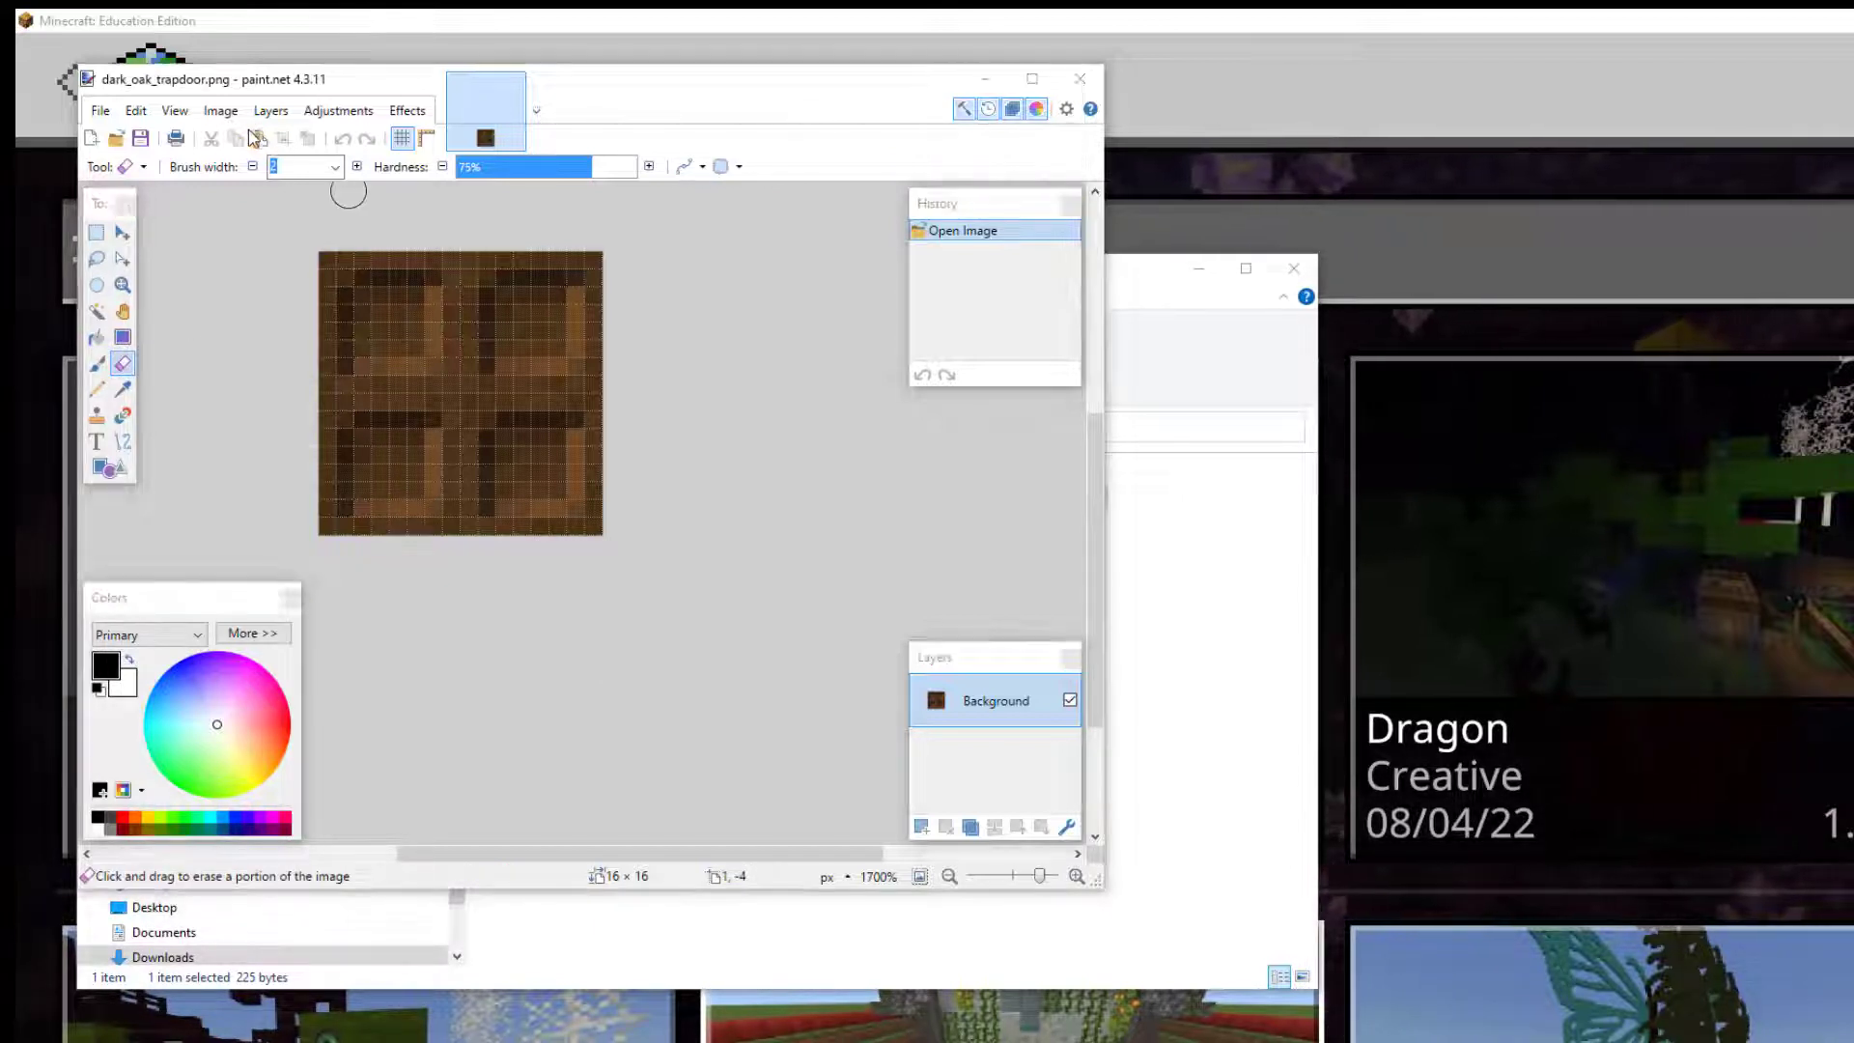
left_click(125, 366)
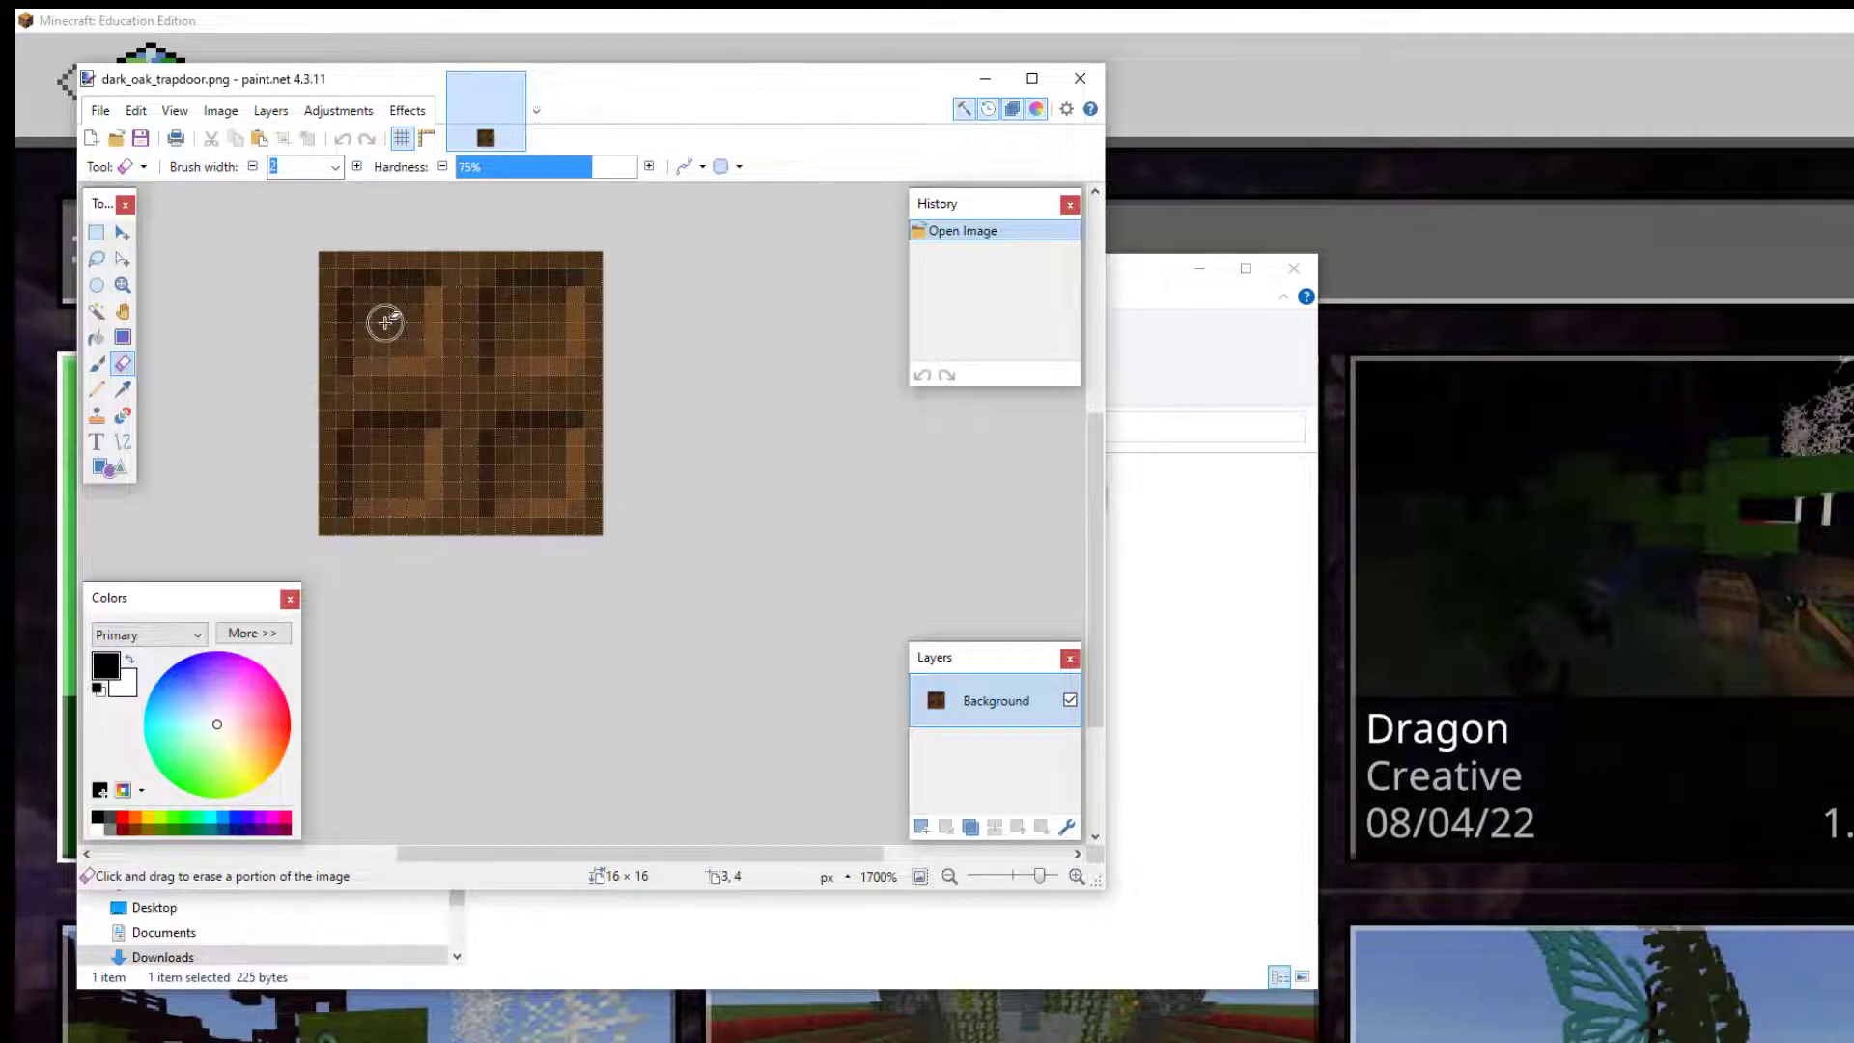
left_click(336, 168)
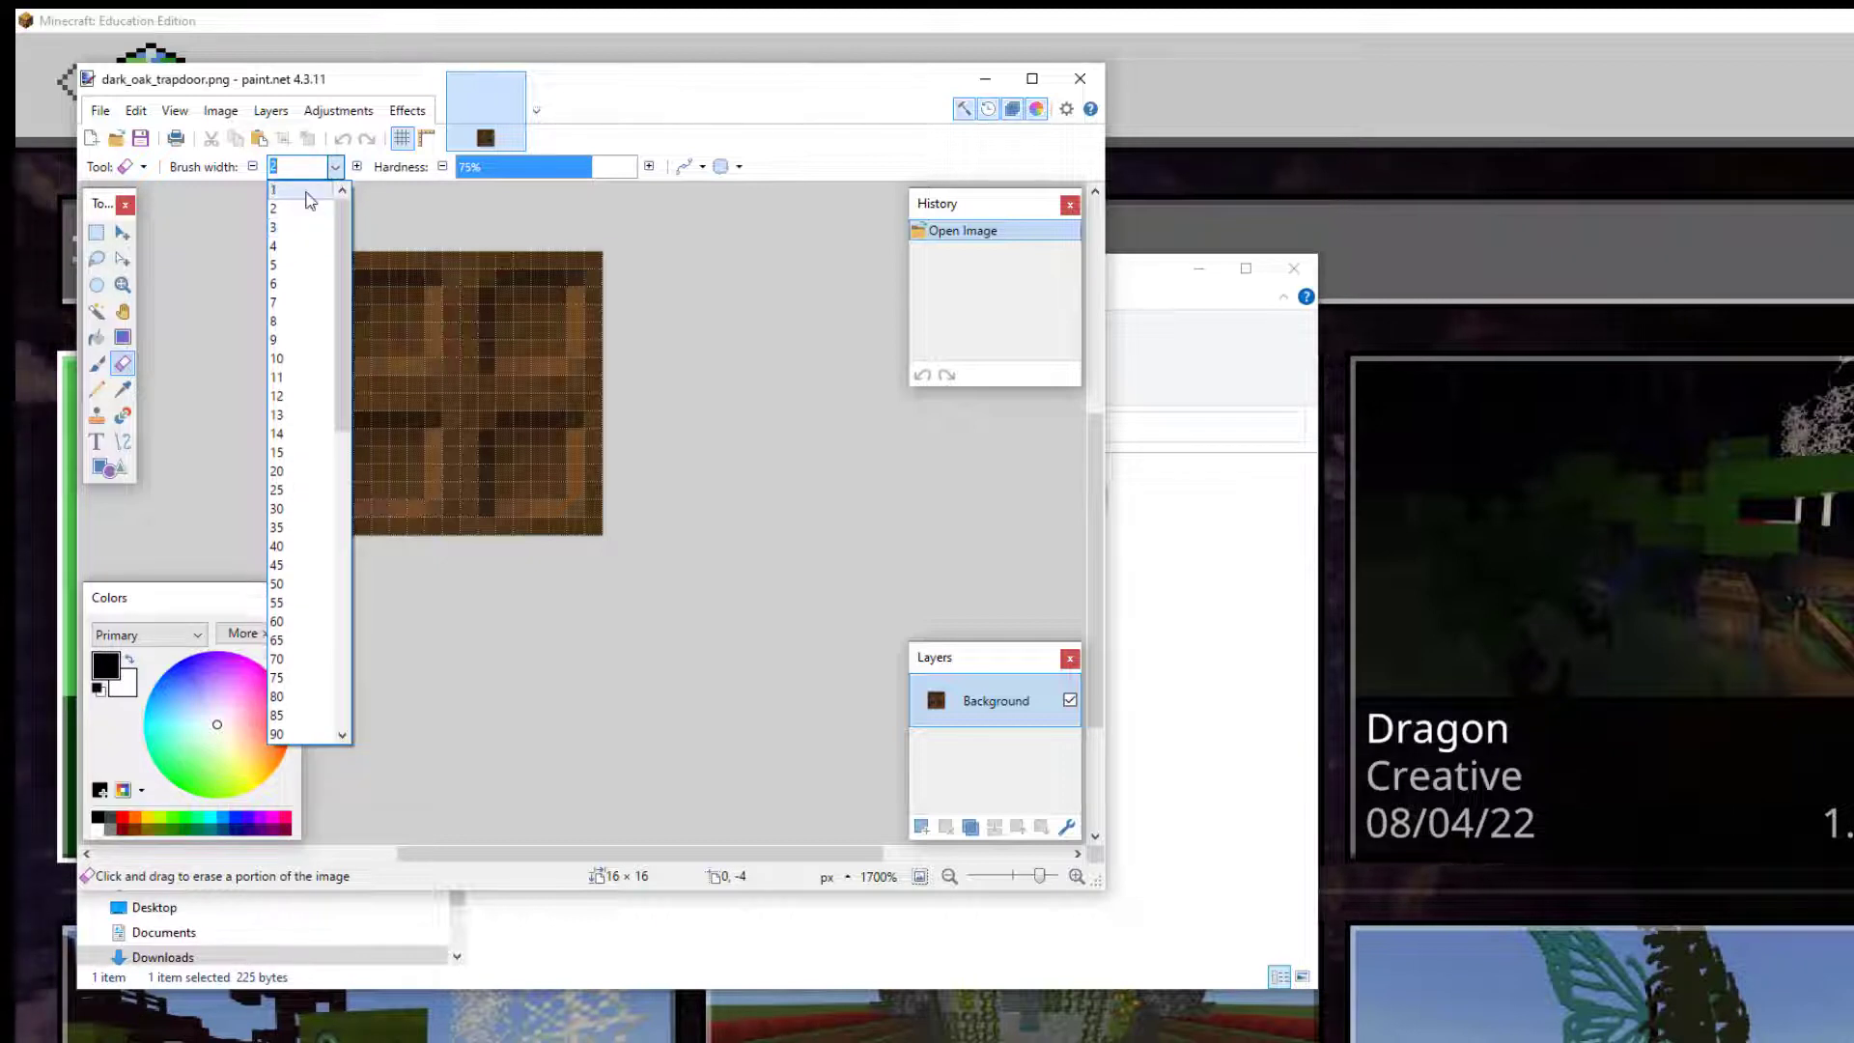
left_click(307, 191)
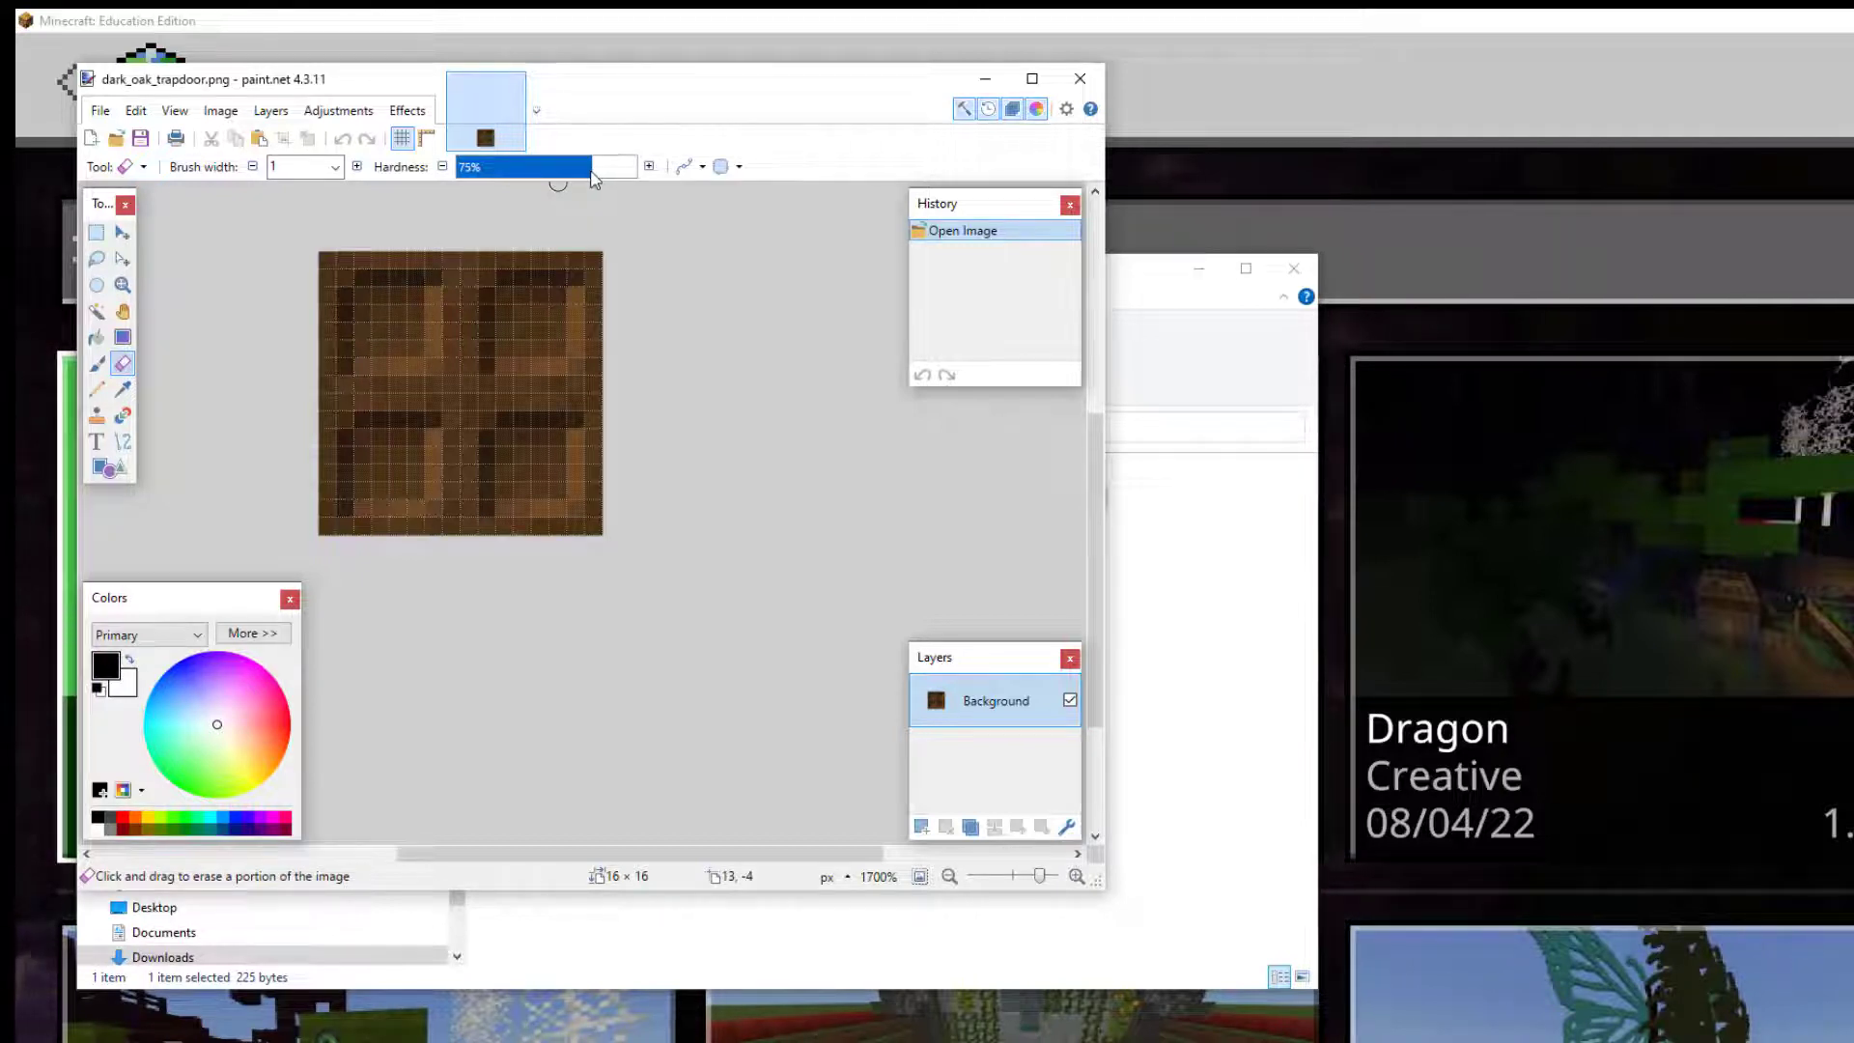
left_click(641, 171)
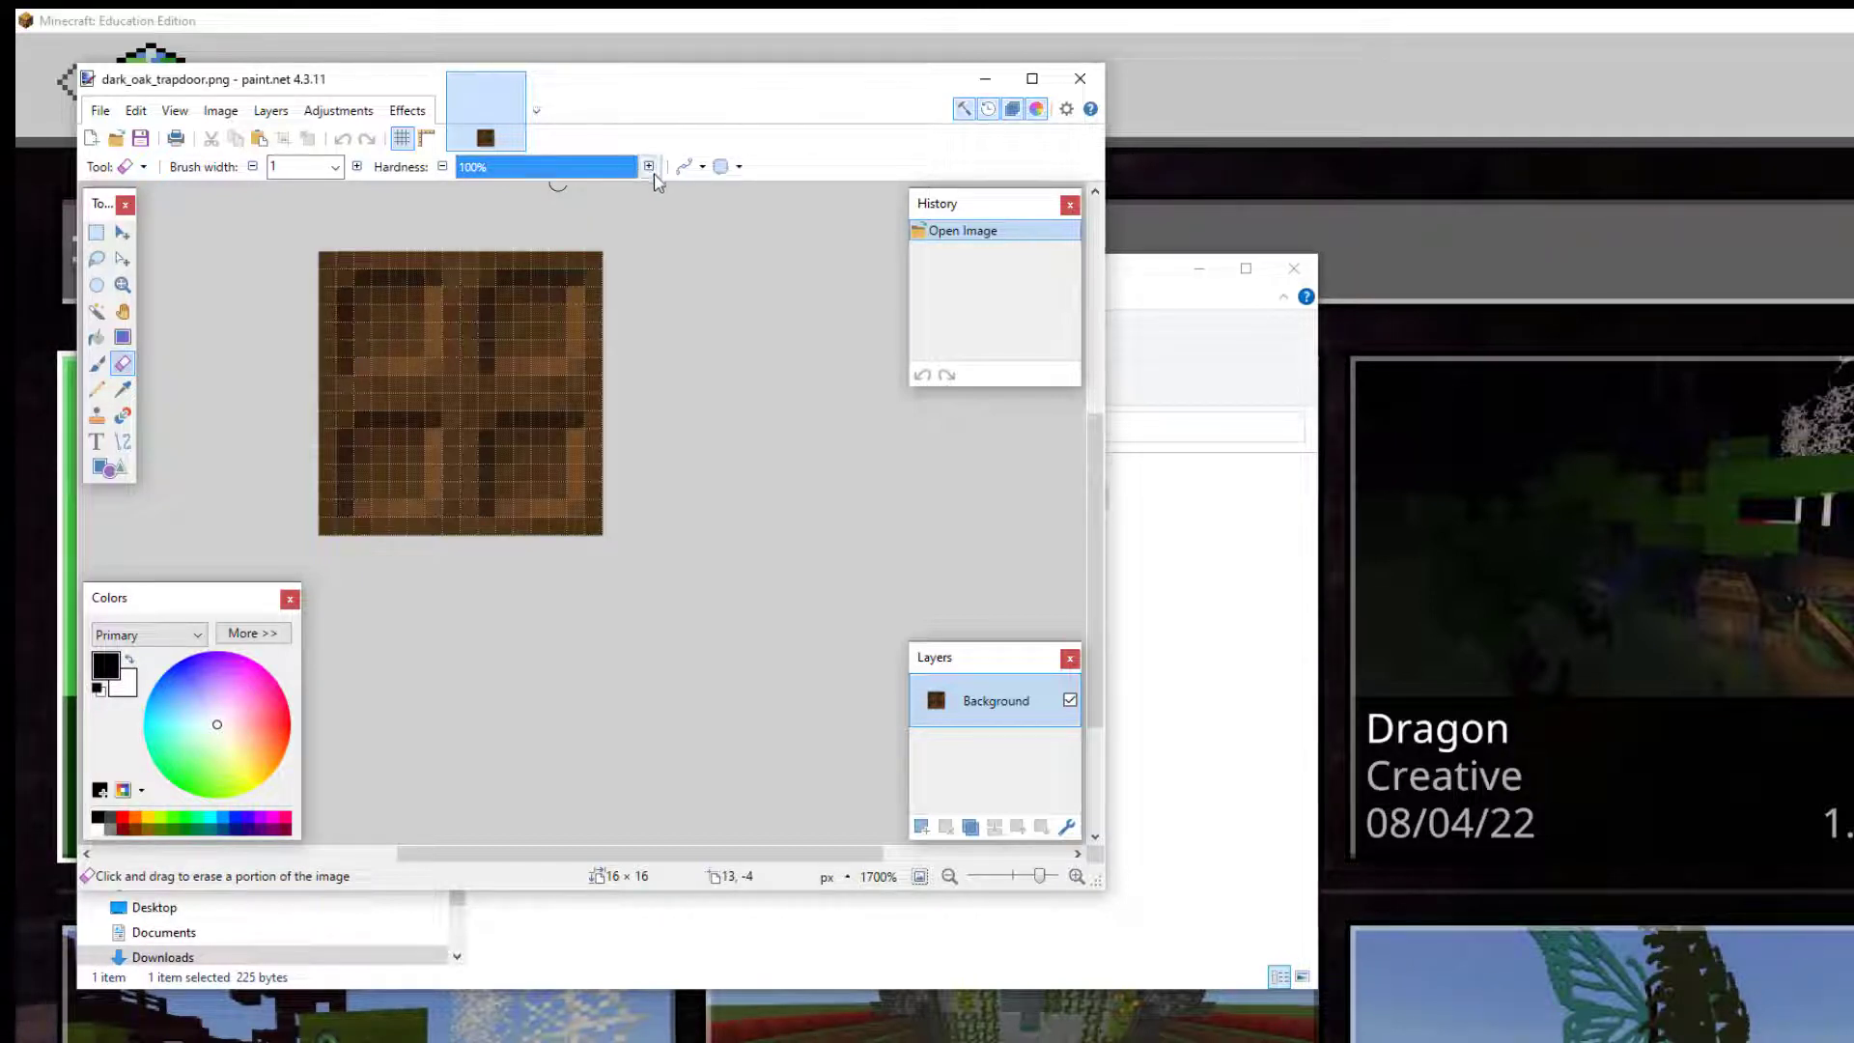
Erase the top-left pane of the trapdoor texture to transparency.
left_click(403, 325)
left_click(397, 313)
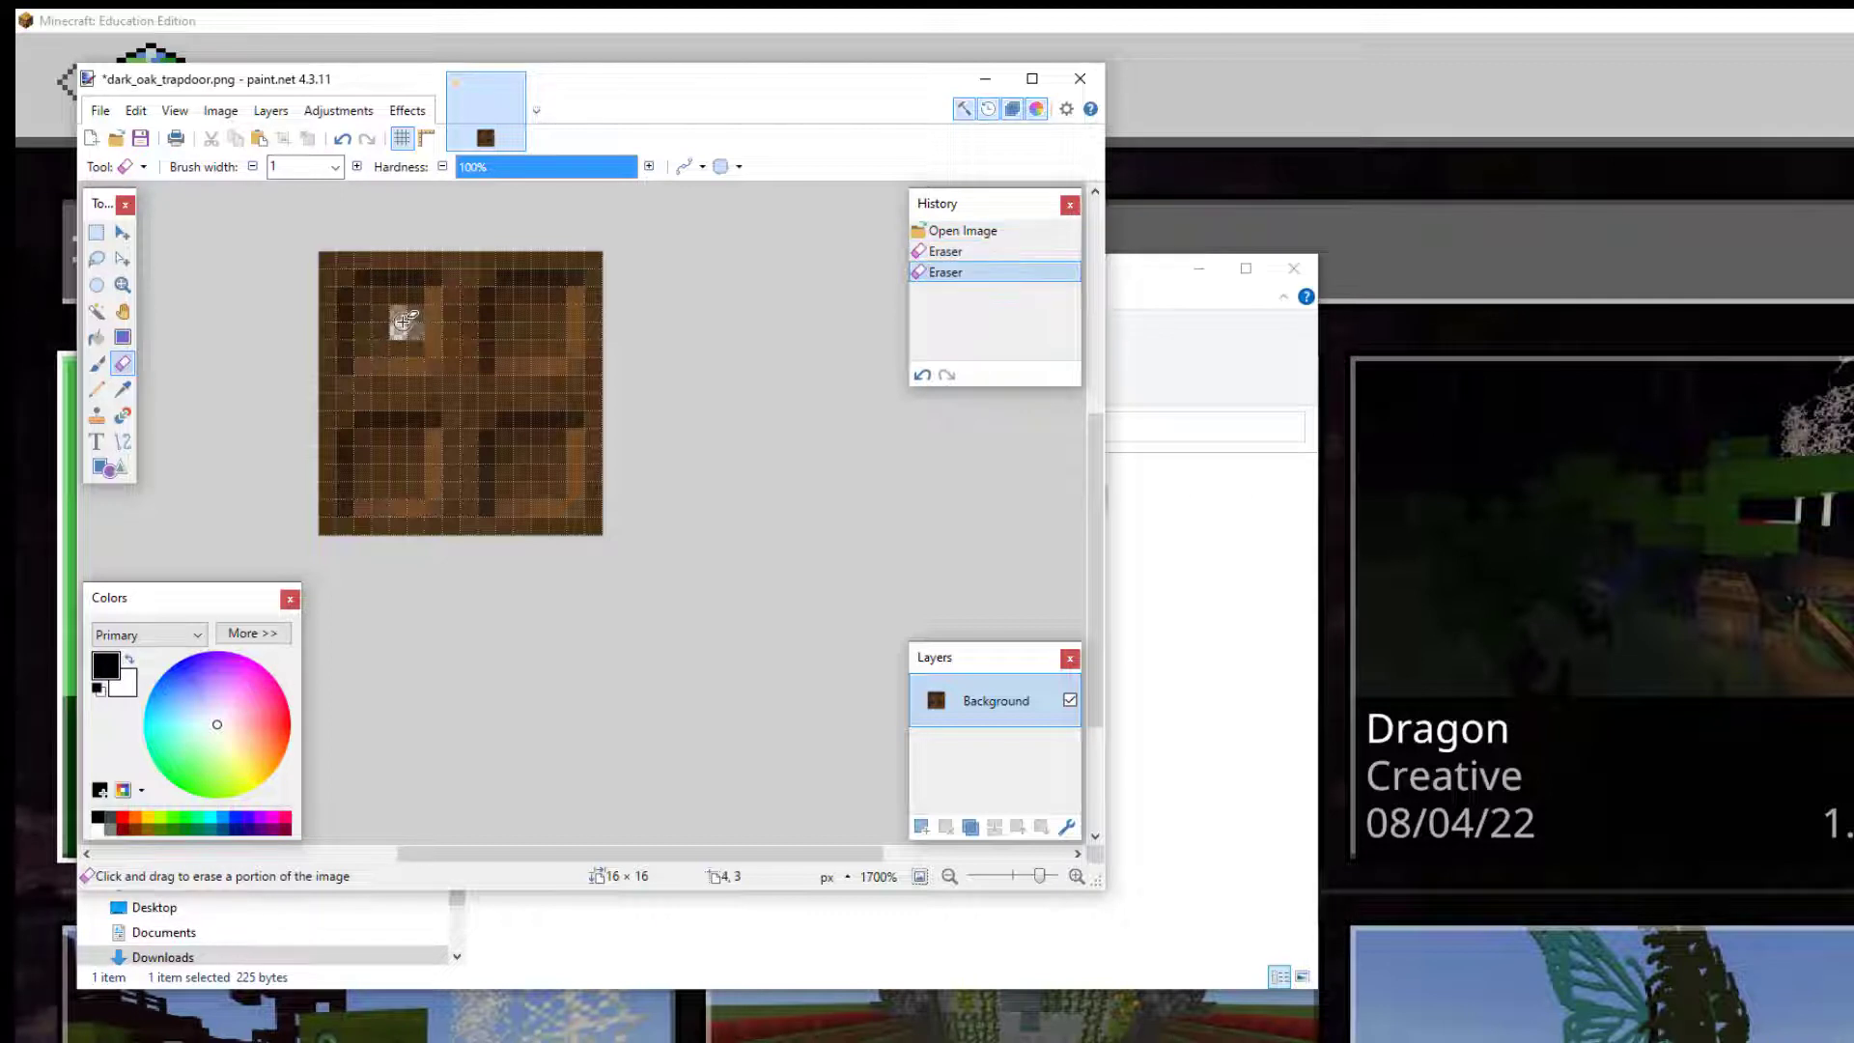
left_click(415, 314)
left_click_drag(618, 167, 485, 167)
left_click(522, 325)
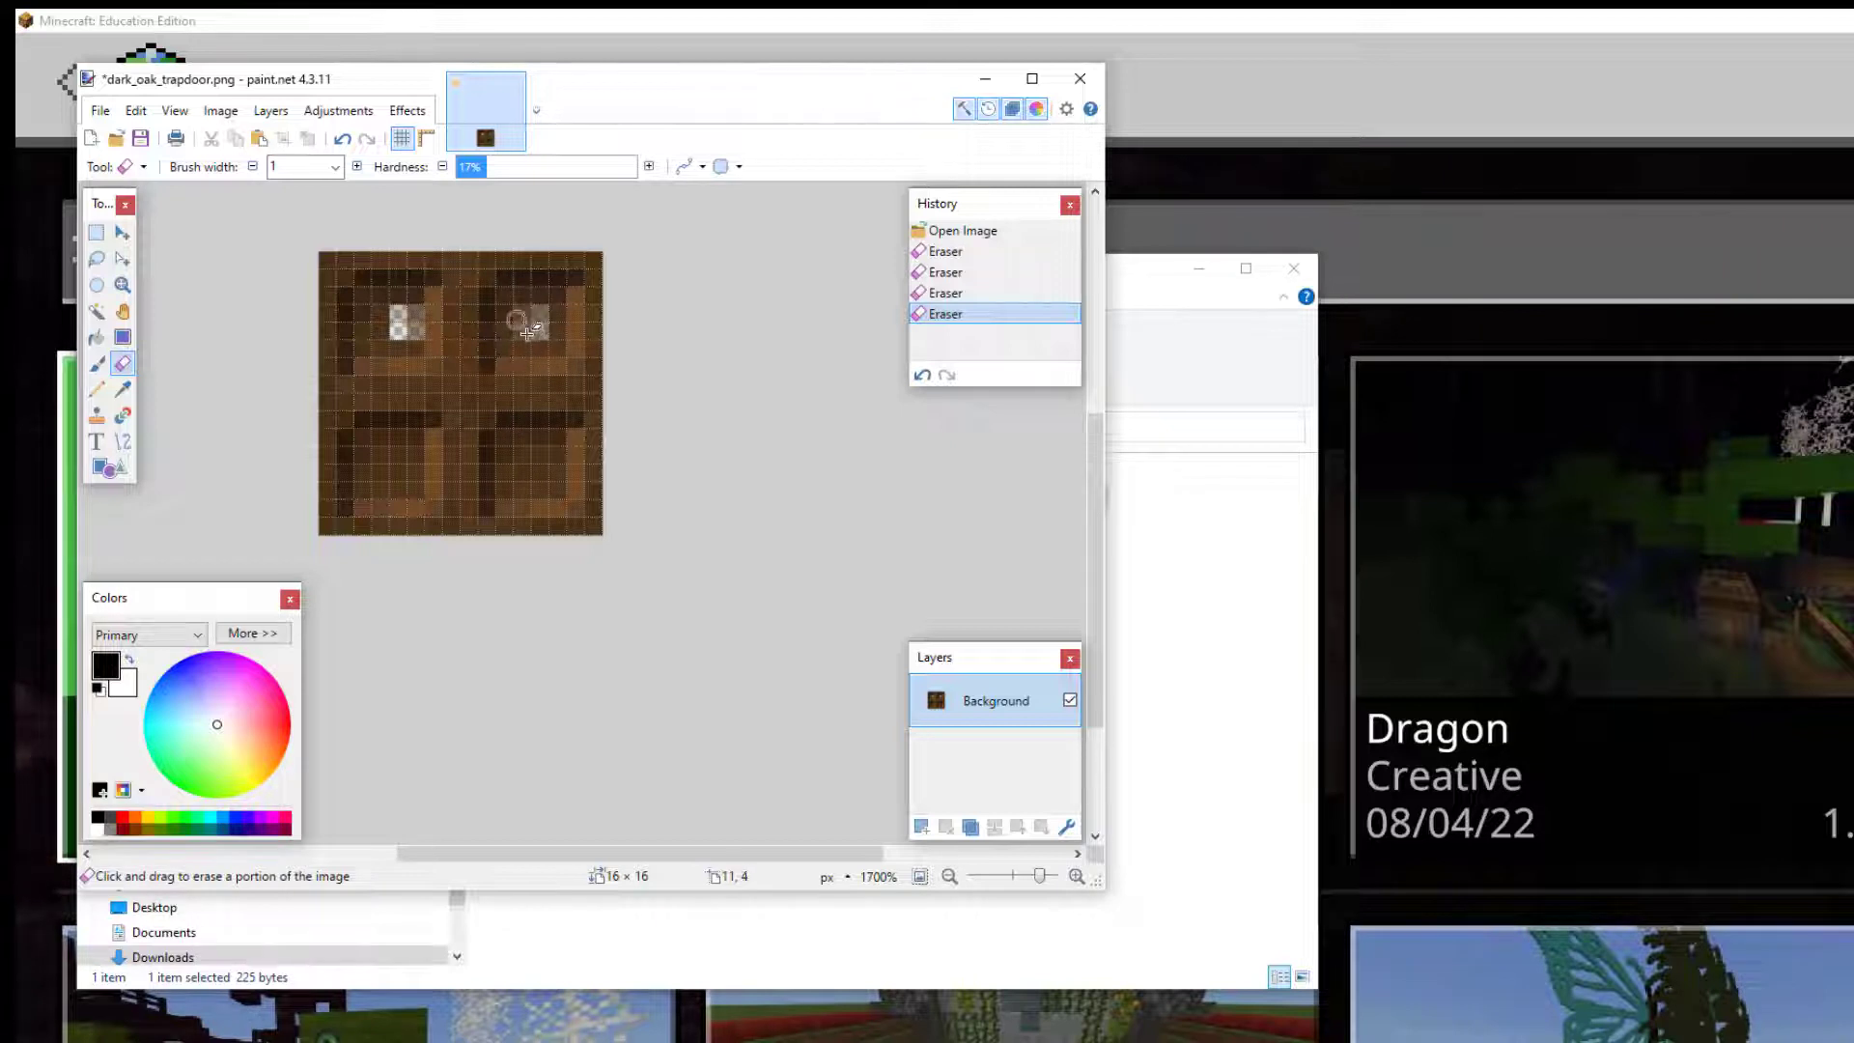
left_click_drag(486, 174, 640, 169)
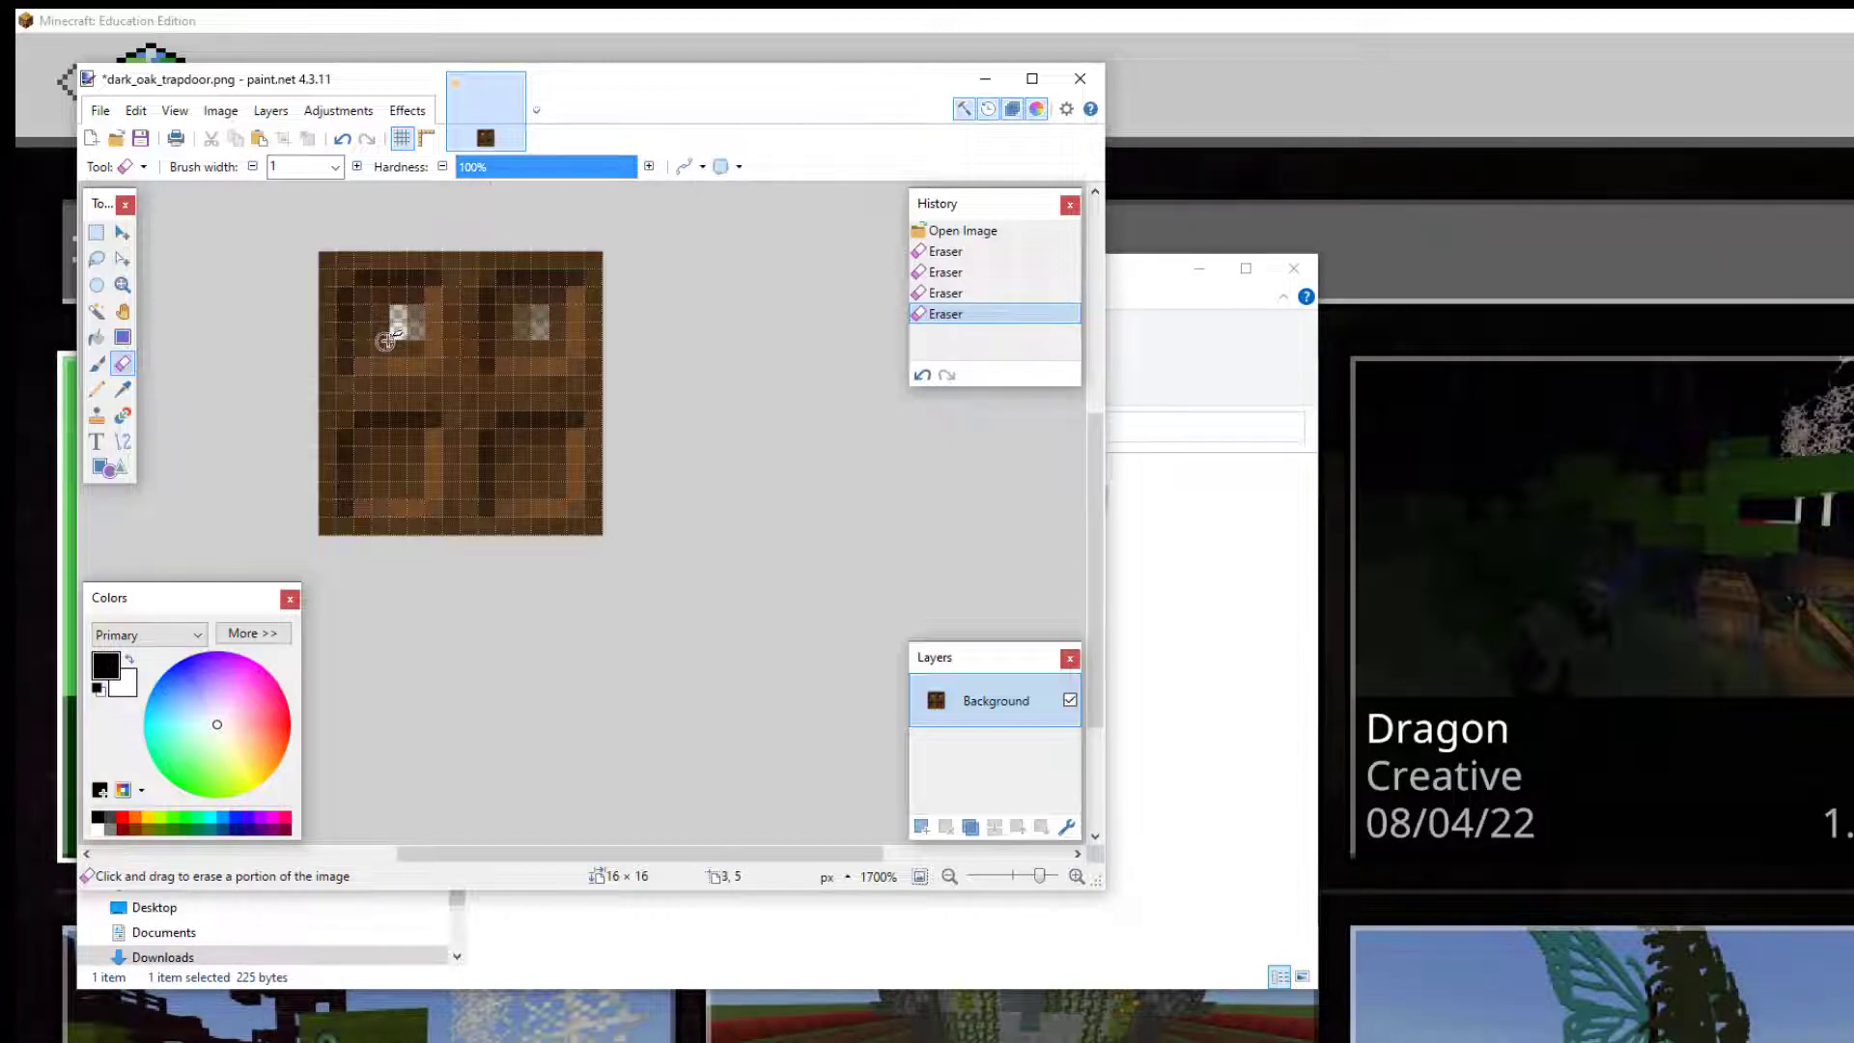
left_click(396, 309)
left_click(396, 311)
left_click(398, 326)
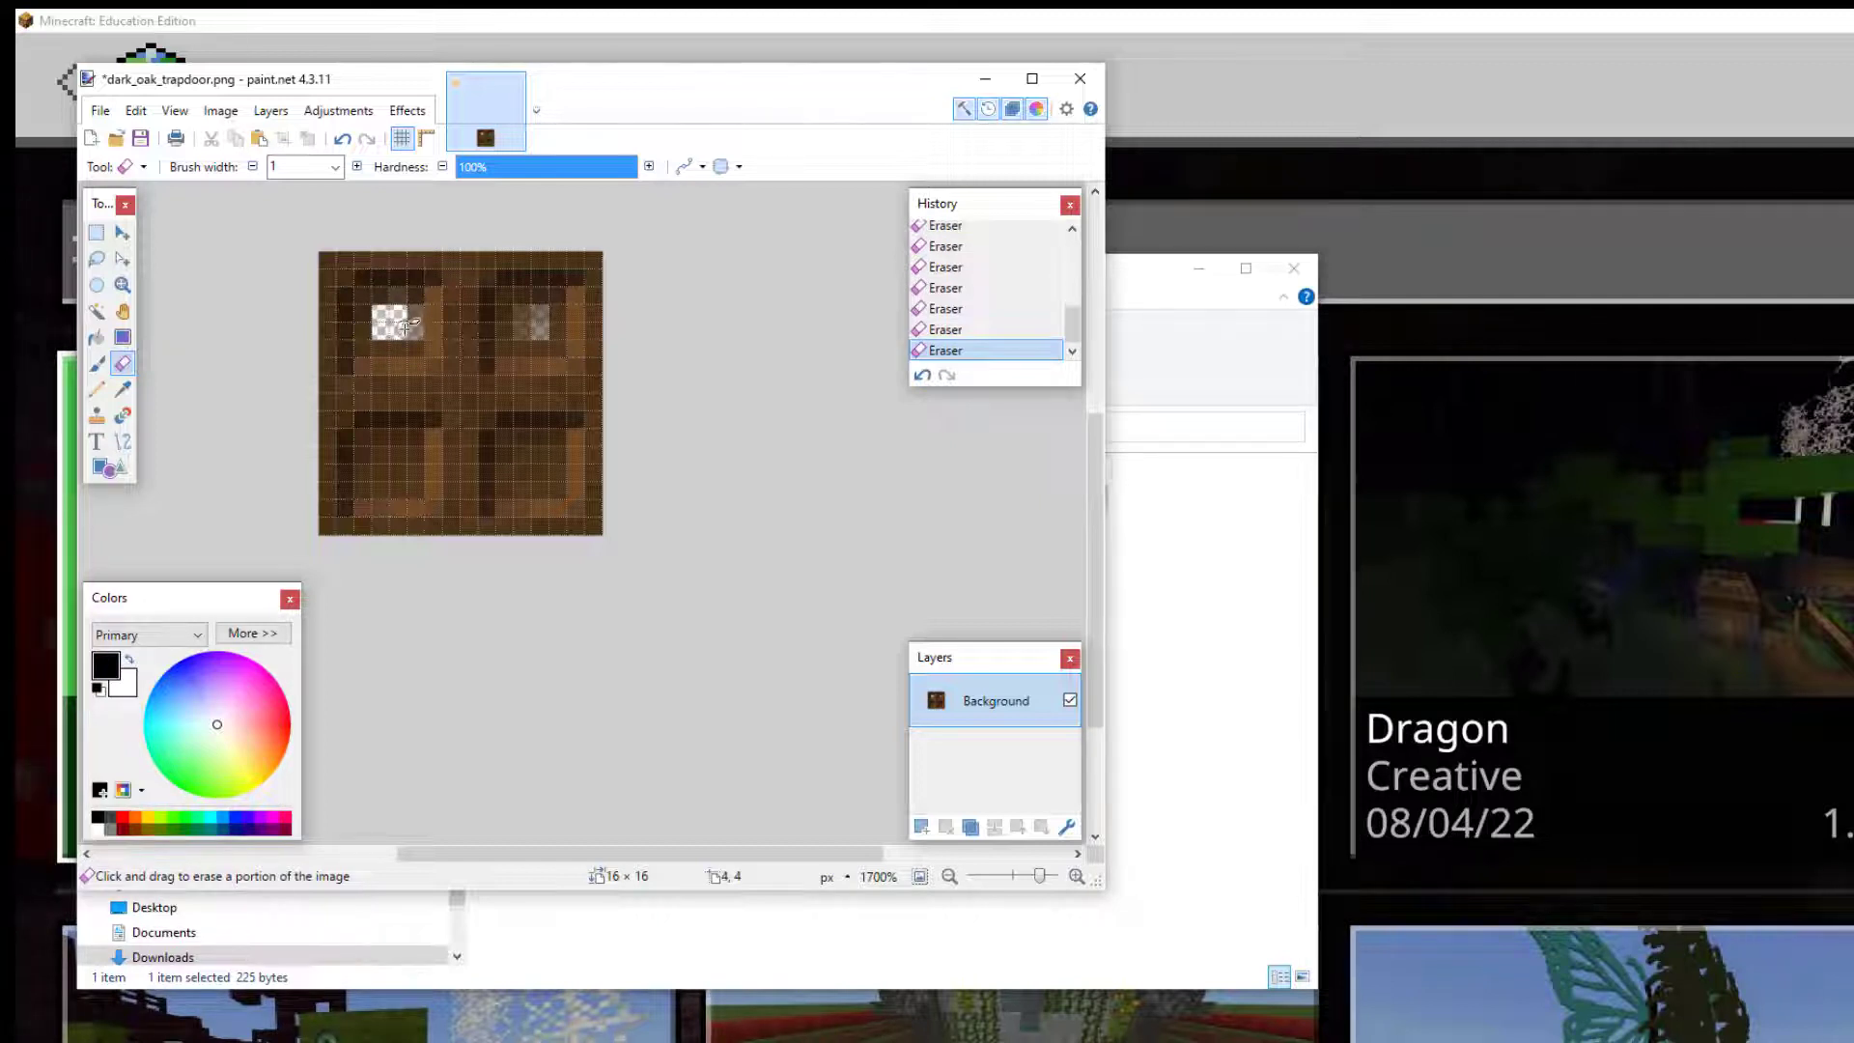
mouse_move(416, 329)
left_mouse_down()
mouse_move(397, 299)
mouse_move(368, 309)
left_mouse_up()
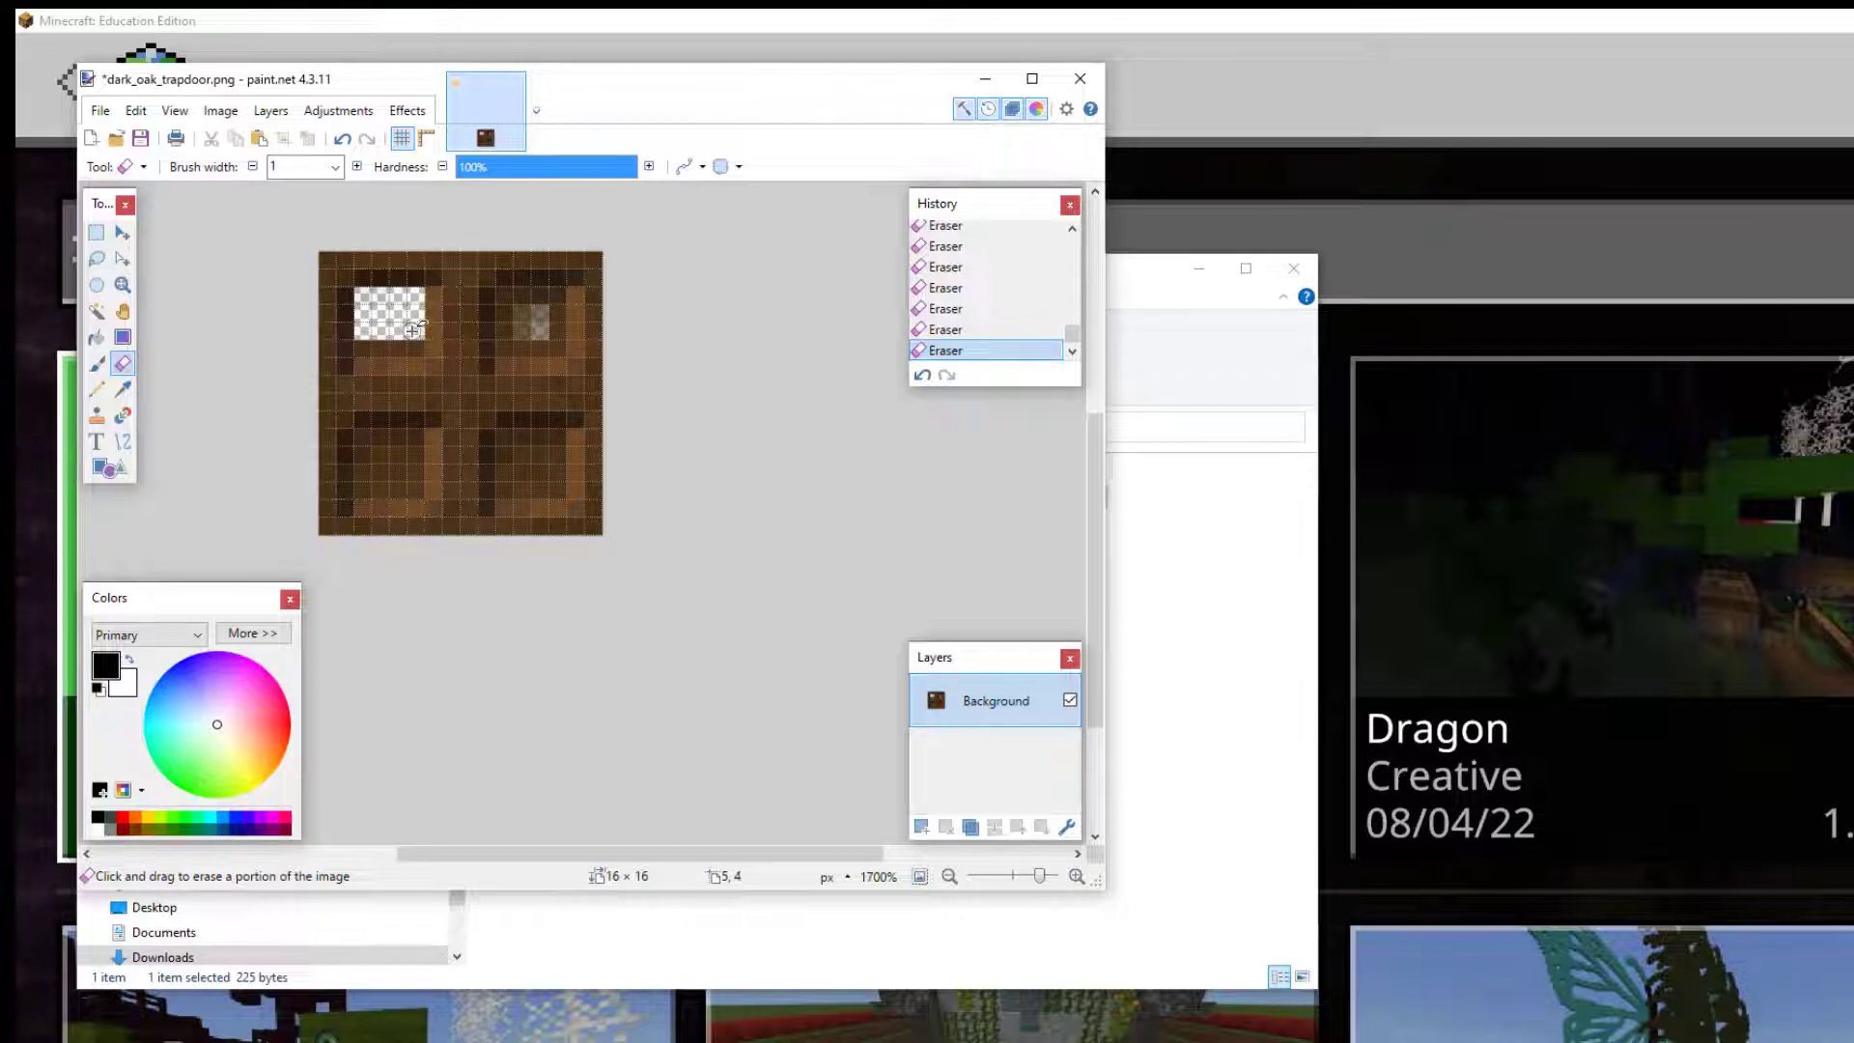
left_click(412, 340)
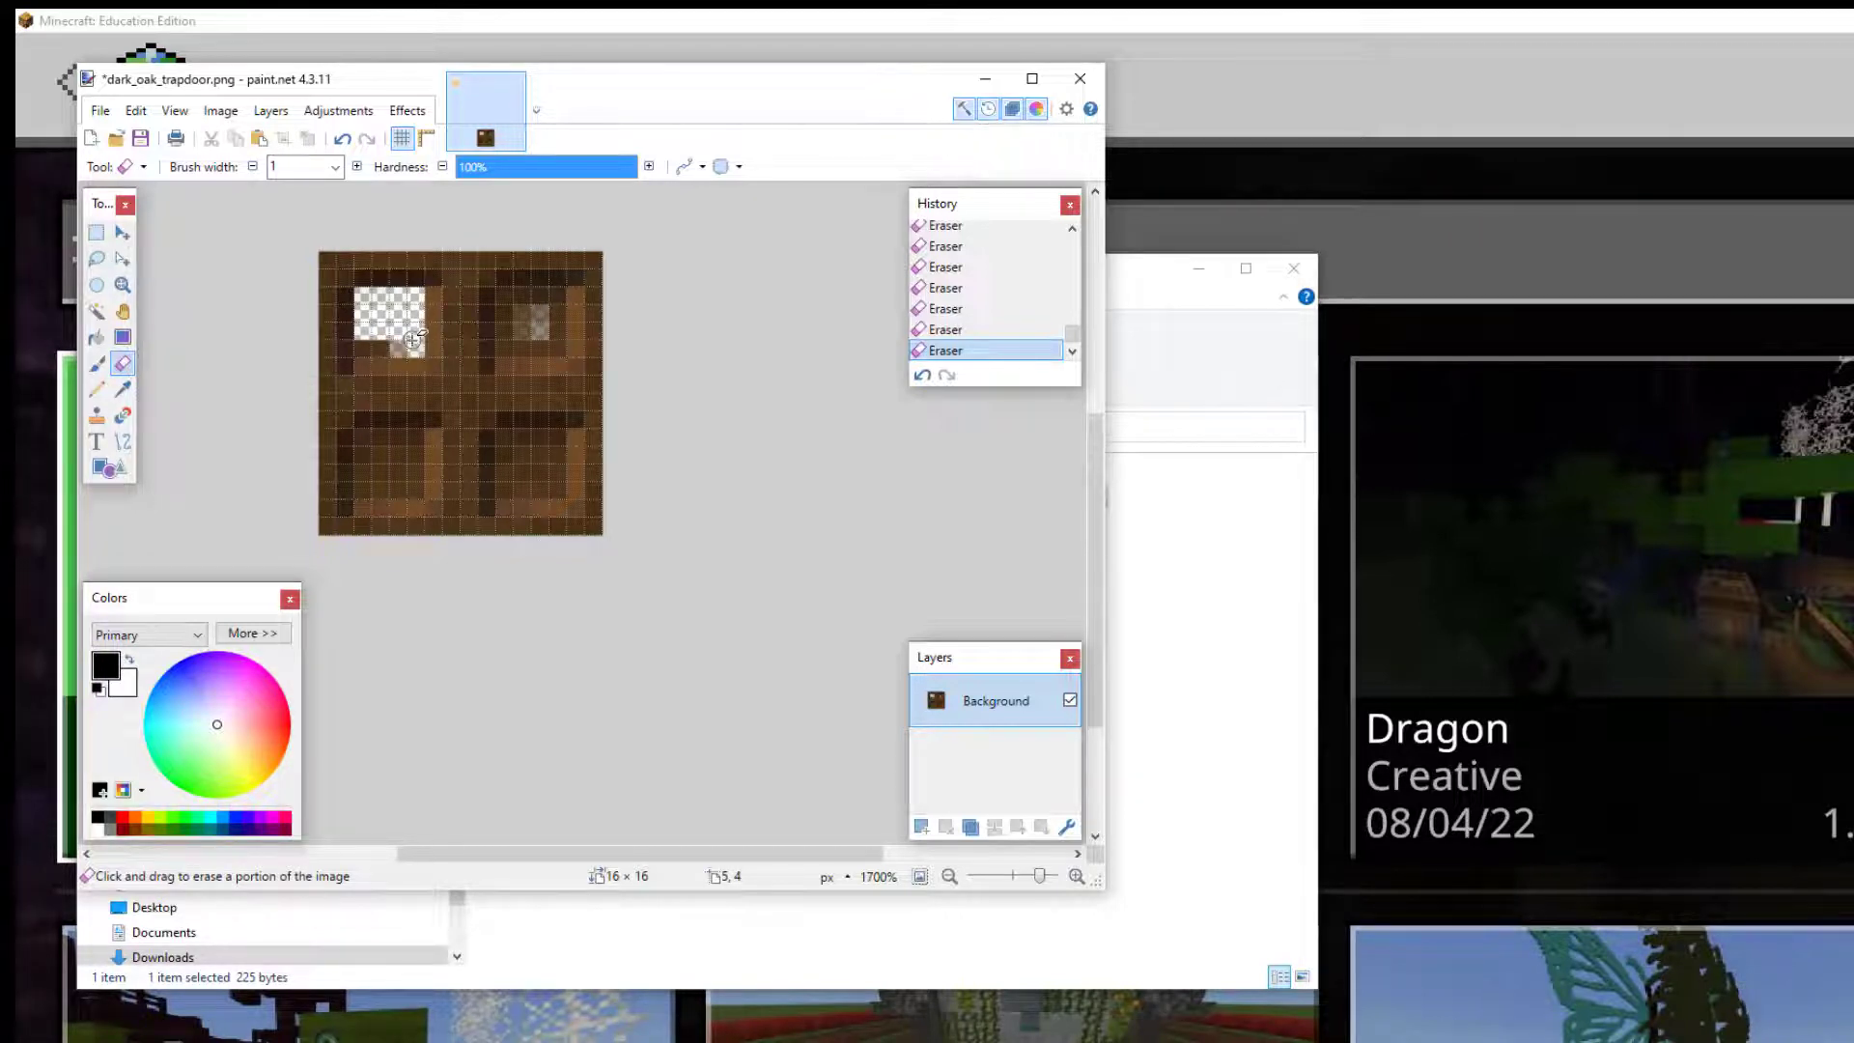
left_click_drag(412, 340, 386, 344)
left_click(367, 343)
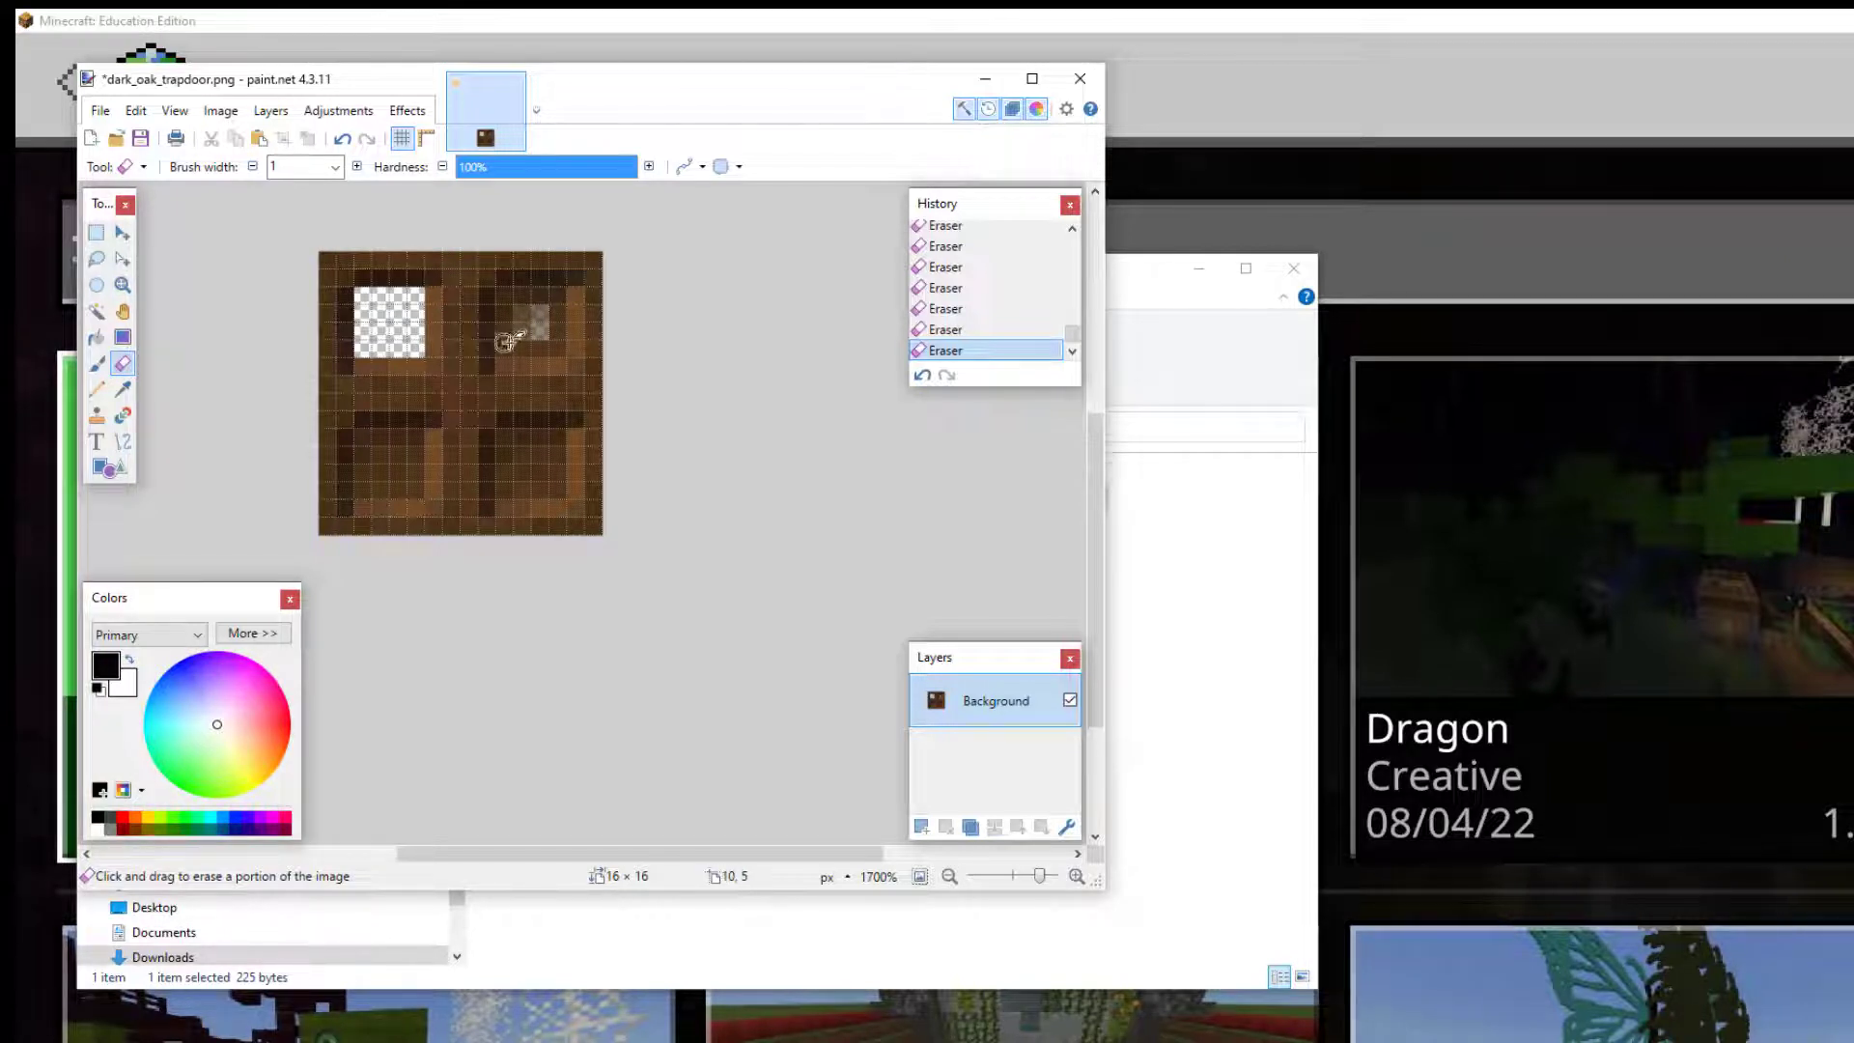
Erase the top-right, bottom-left and lower-right panes, undoing one stray stroke.
left_click_drag(515, 336, 560, 350)
mouse_move(363, 493)
left_mouse_down()
mouse_move(372, 436)
mouse_move(405, 440)
left_mouse_up()
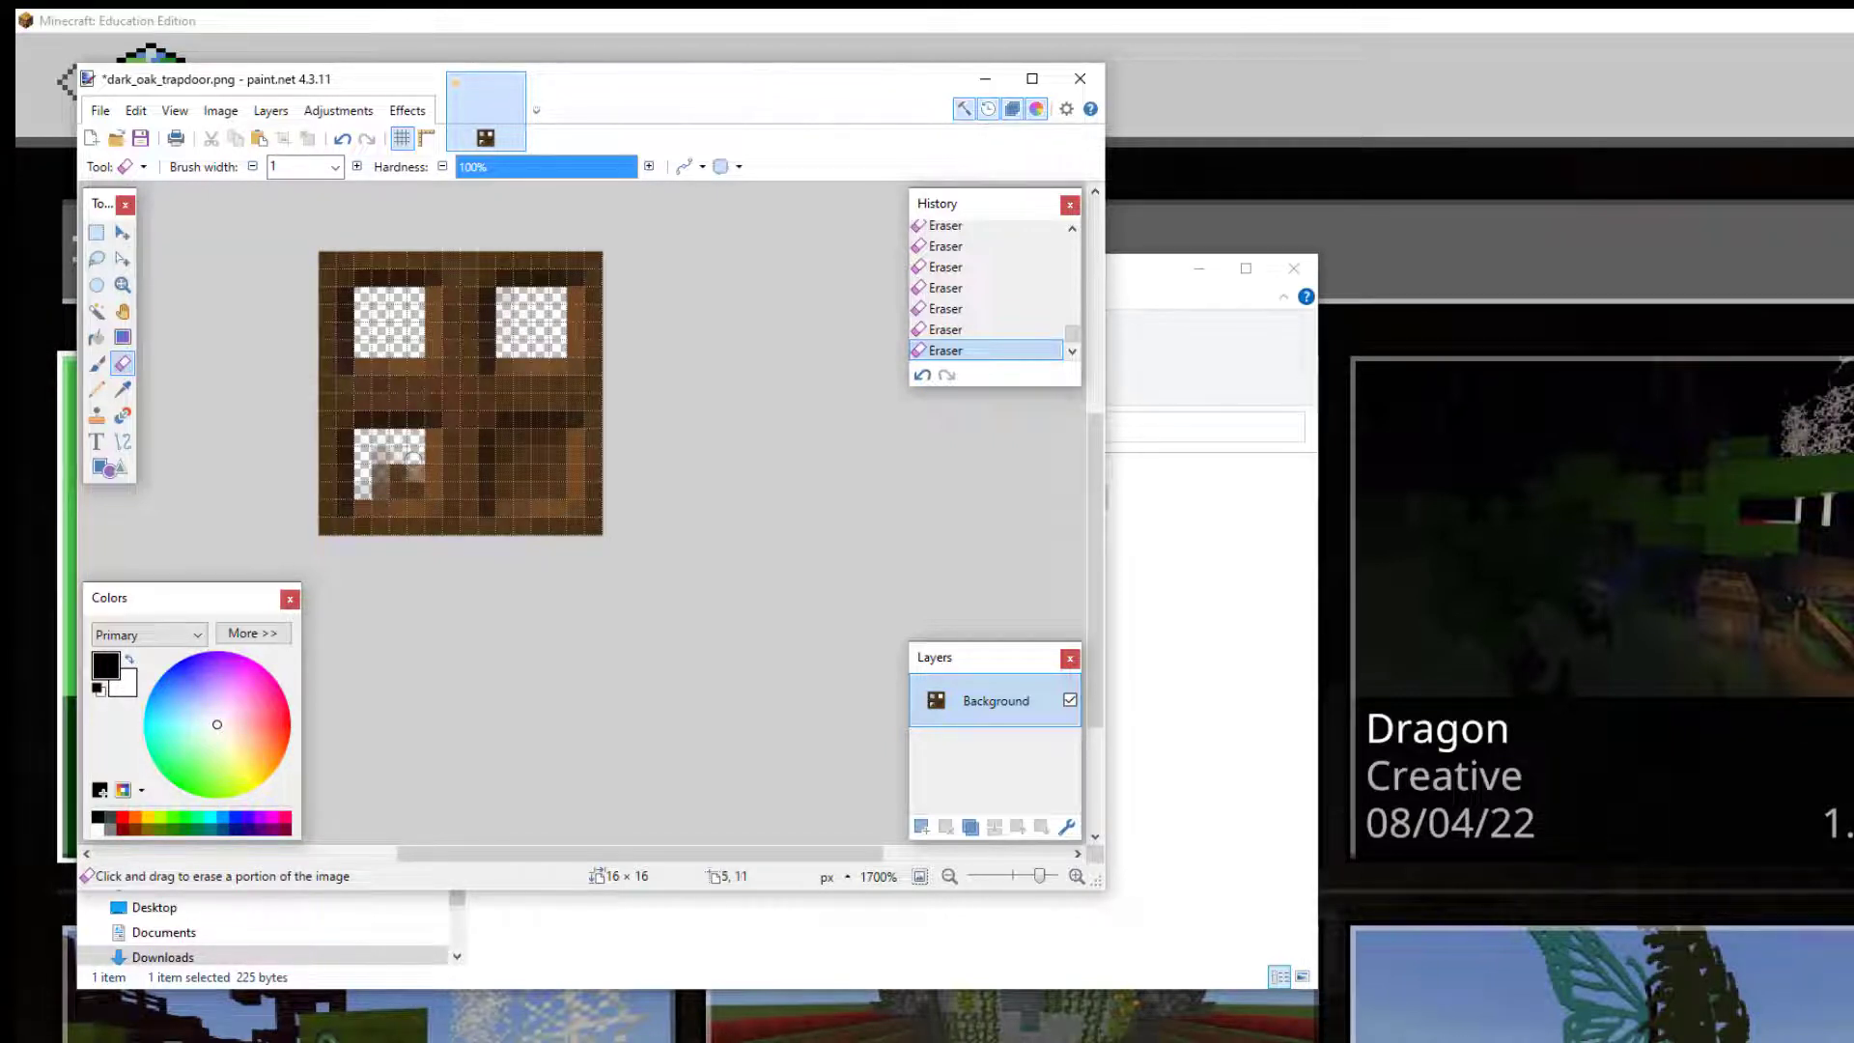
mouse_move(413, 460)
left_mouse_down()
mouse_move(417, 480)
mouse_move(385, 485)
left_mouse_up()
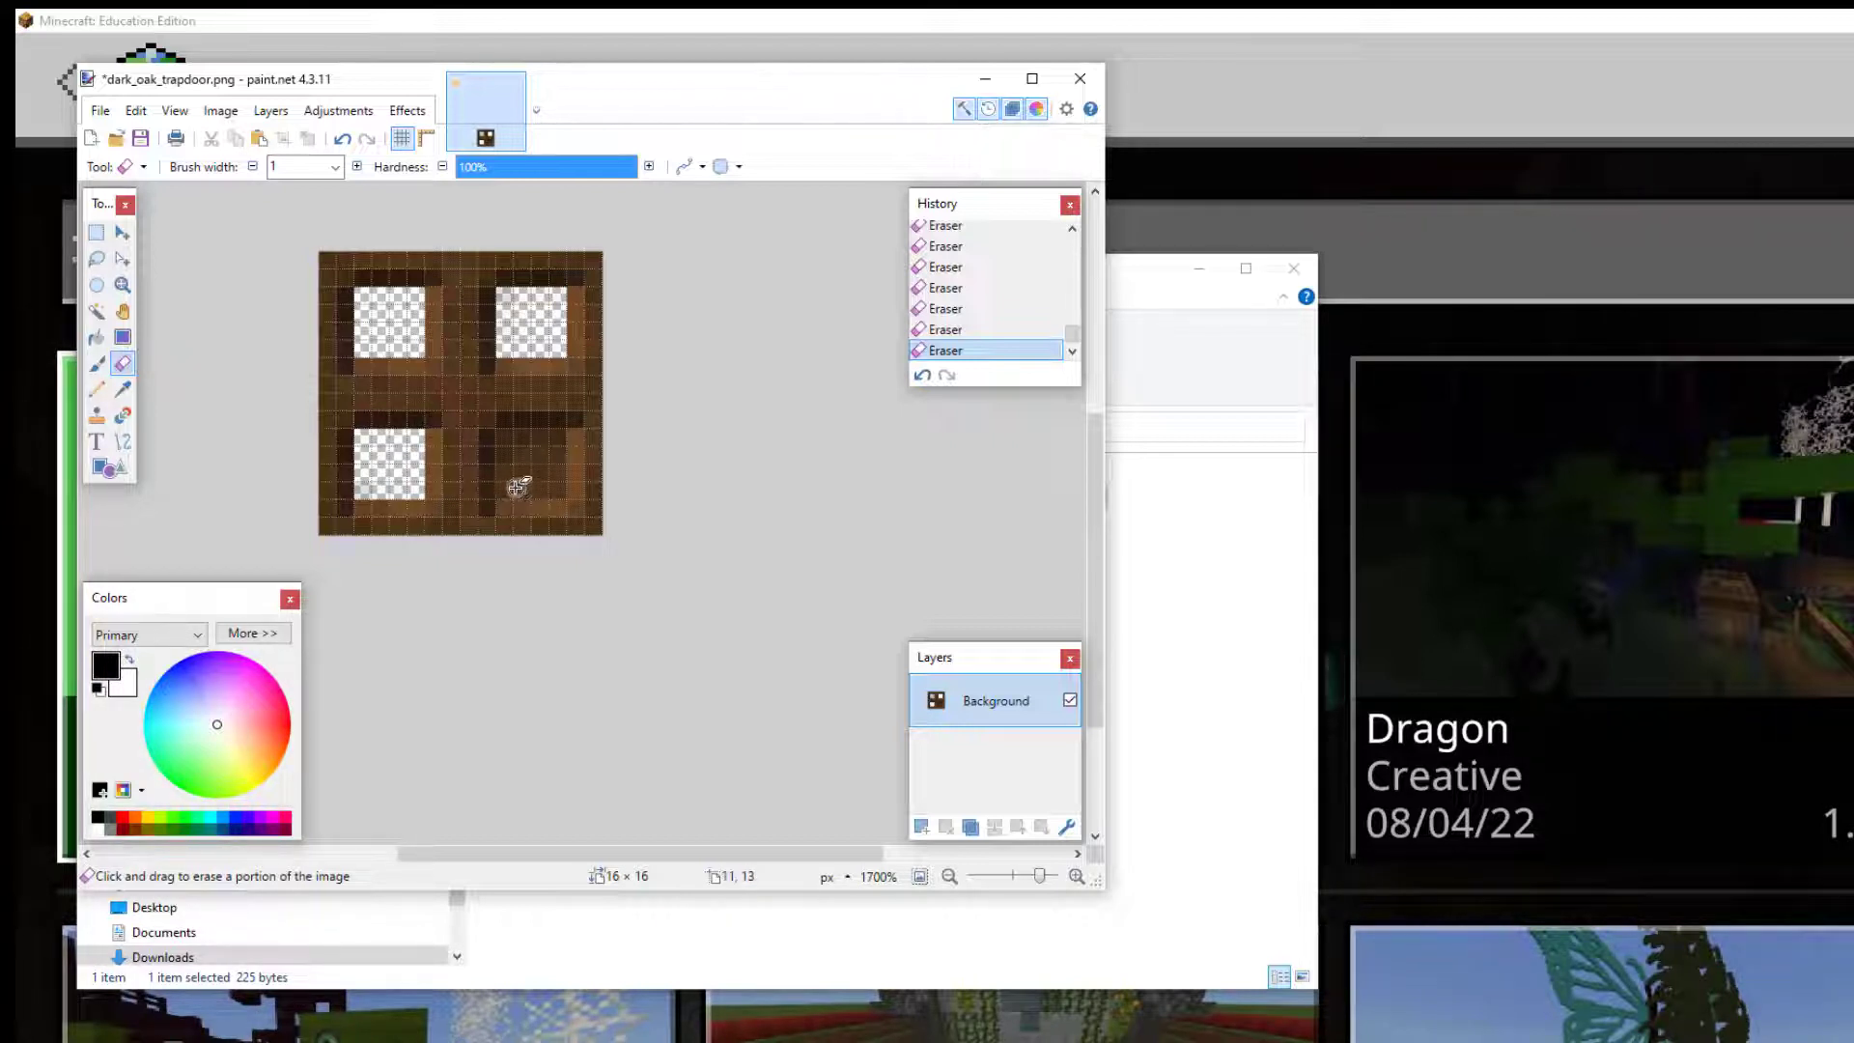
mouse_move(518, 488)
left_mouse_down()
mouse_move(505, 462)
mouse_move(516, 473)
left_mouse_up()
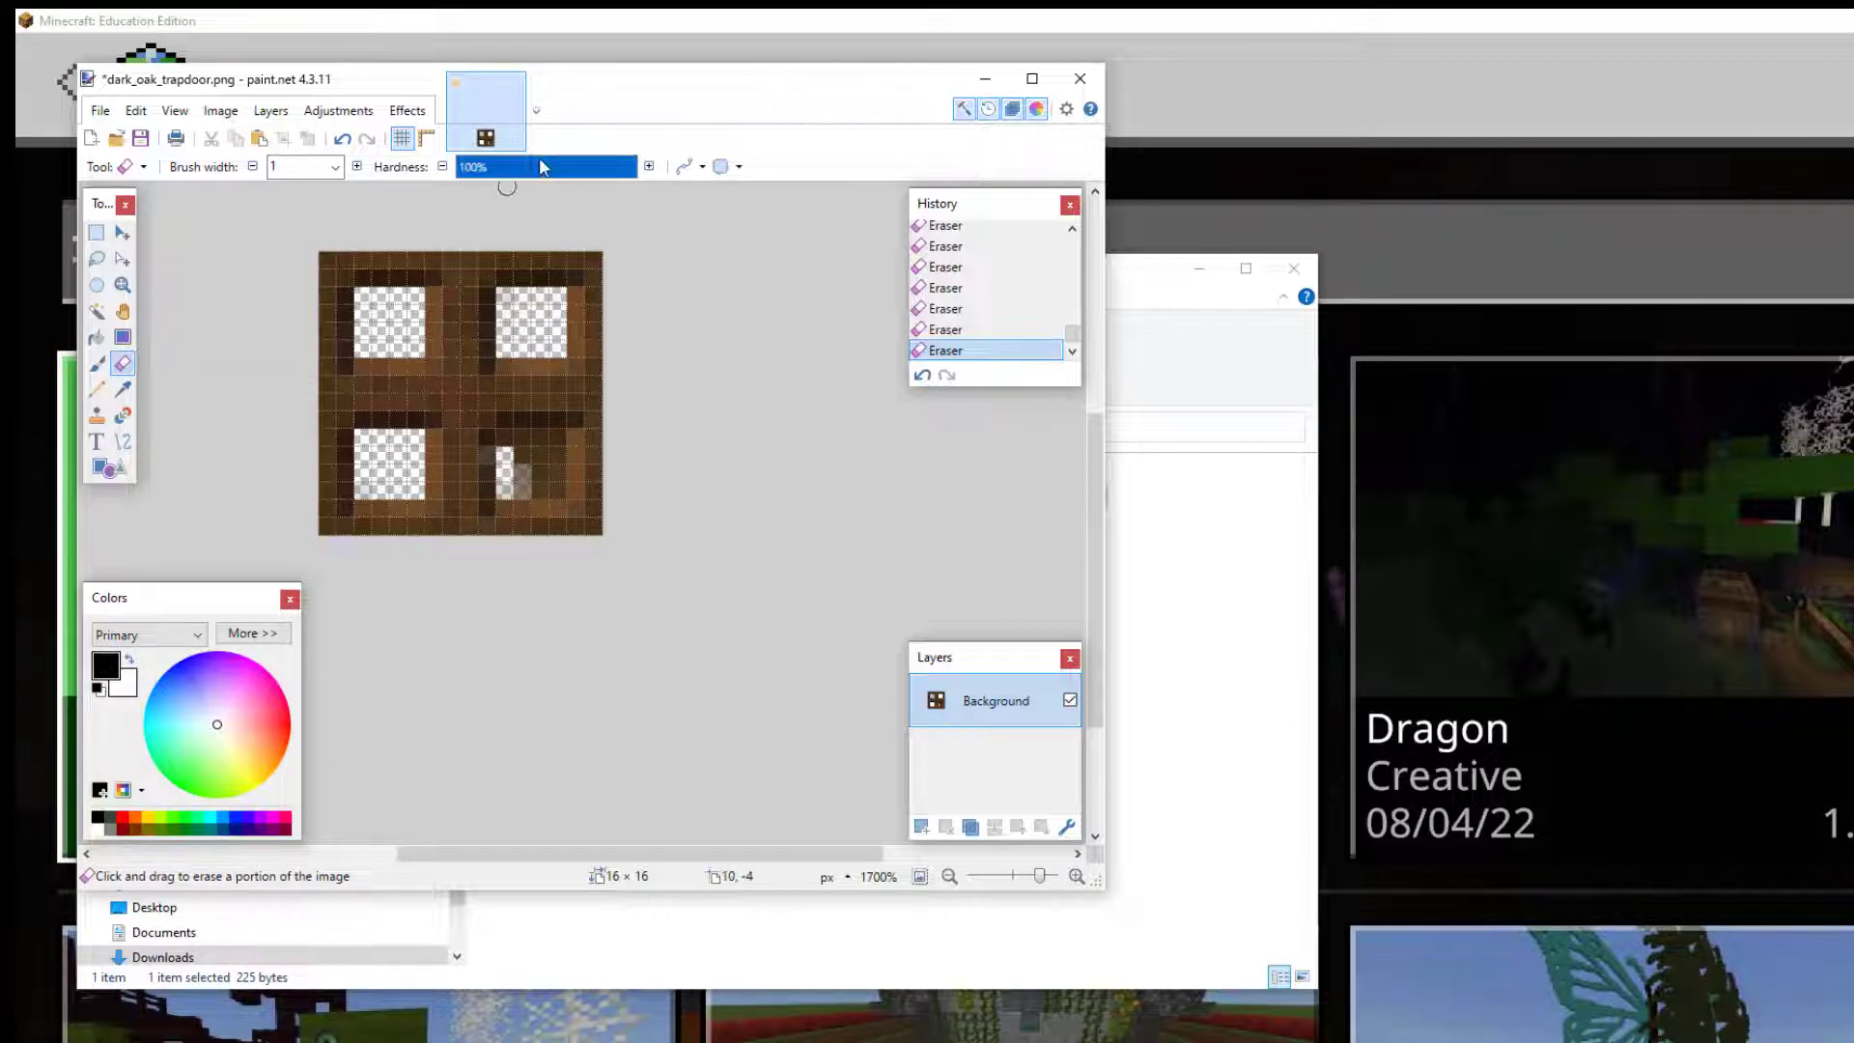
left_click(344, 140)
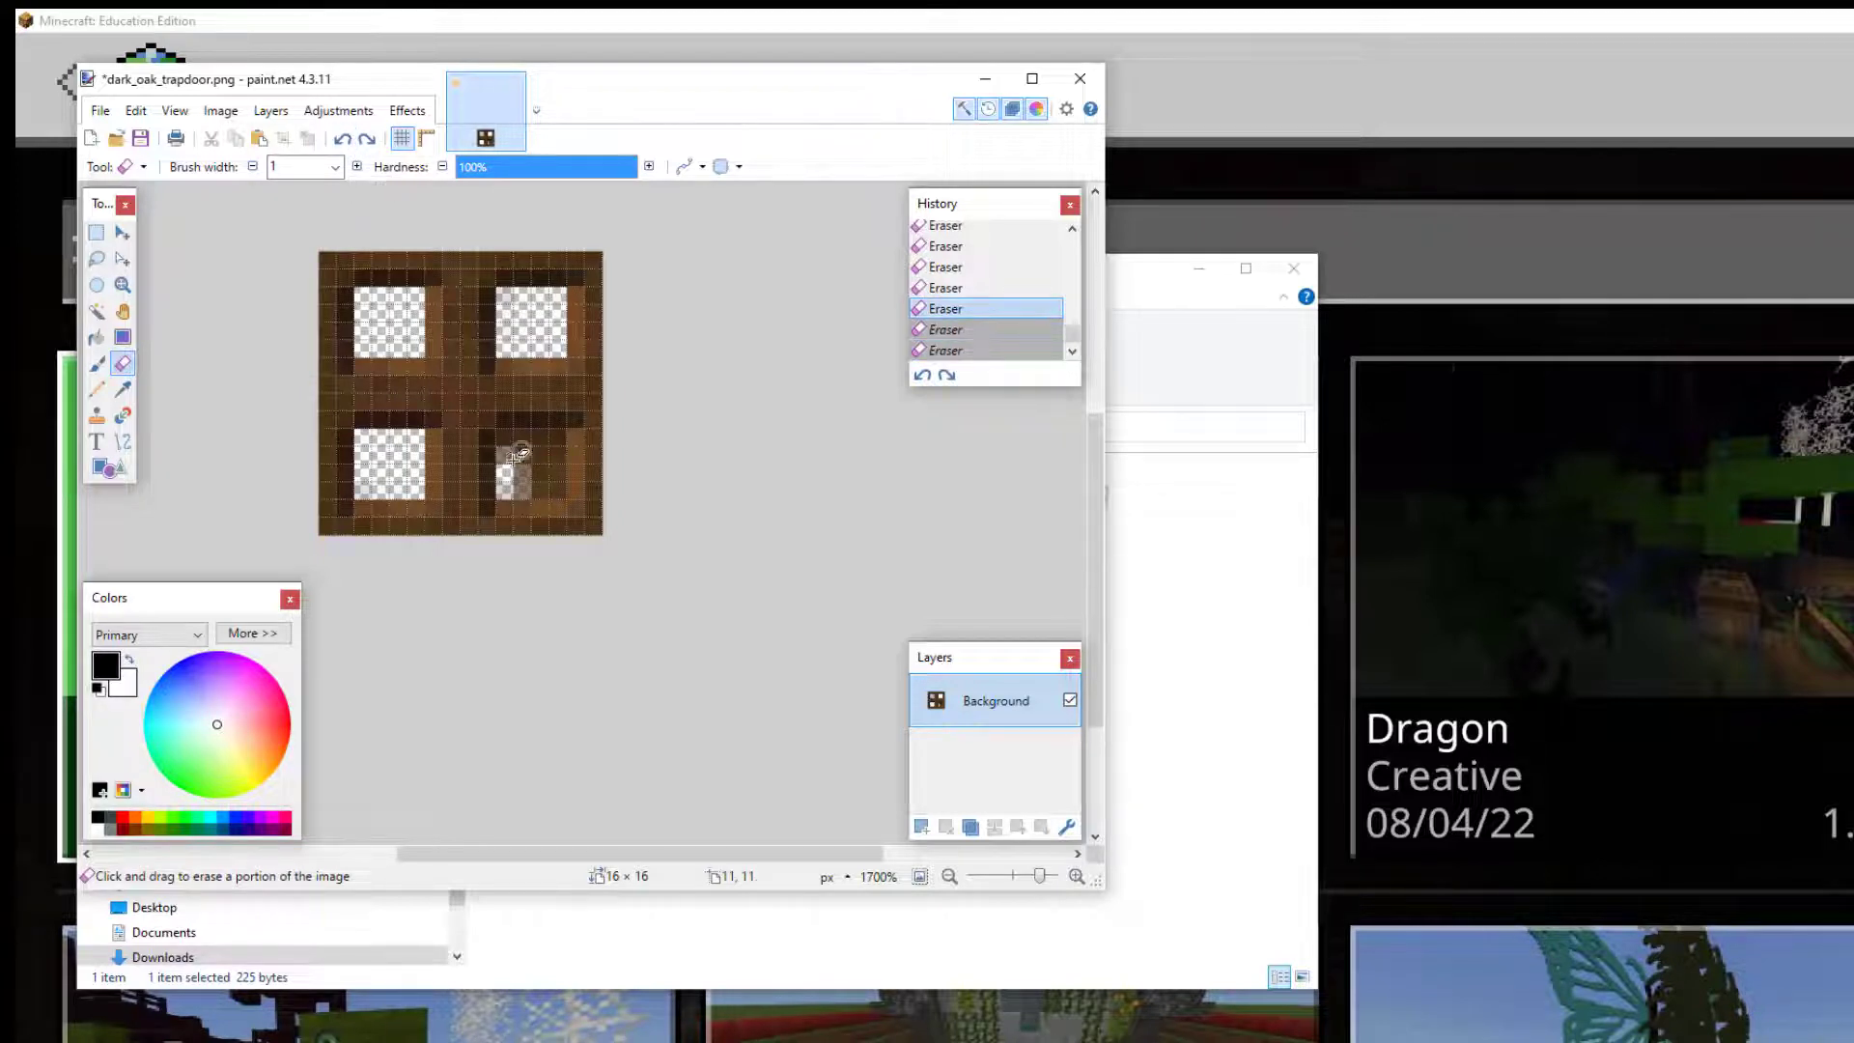
mouse_move(506, 462)
left_mouse_down()
mouse_move(512, 442)
mouse_move(556, 439)
mouse_move(552, 467)
left_mouse_up()
left_click(553, 475)
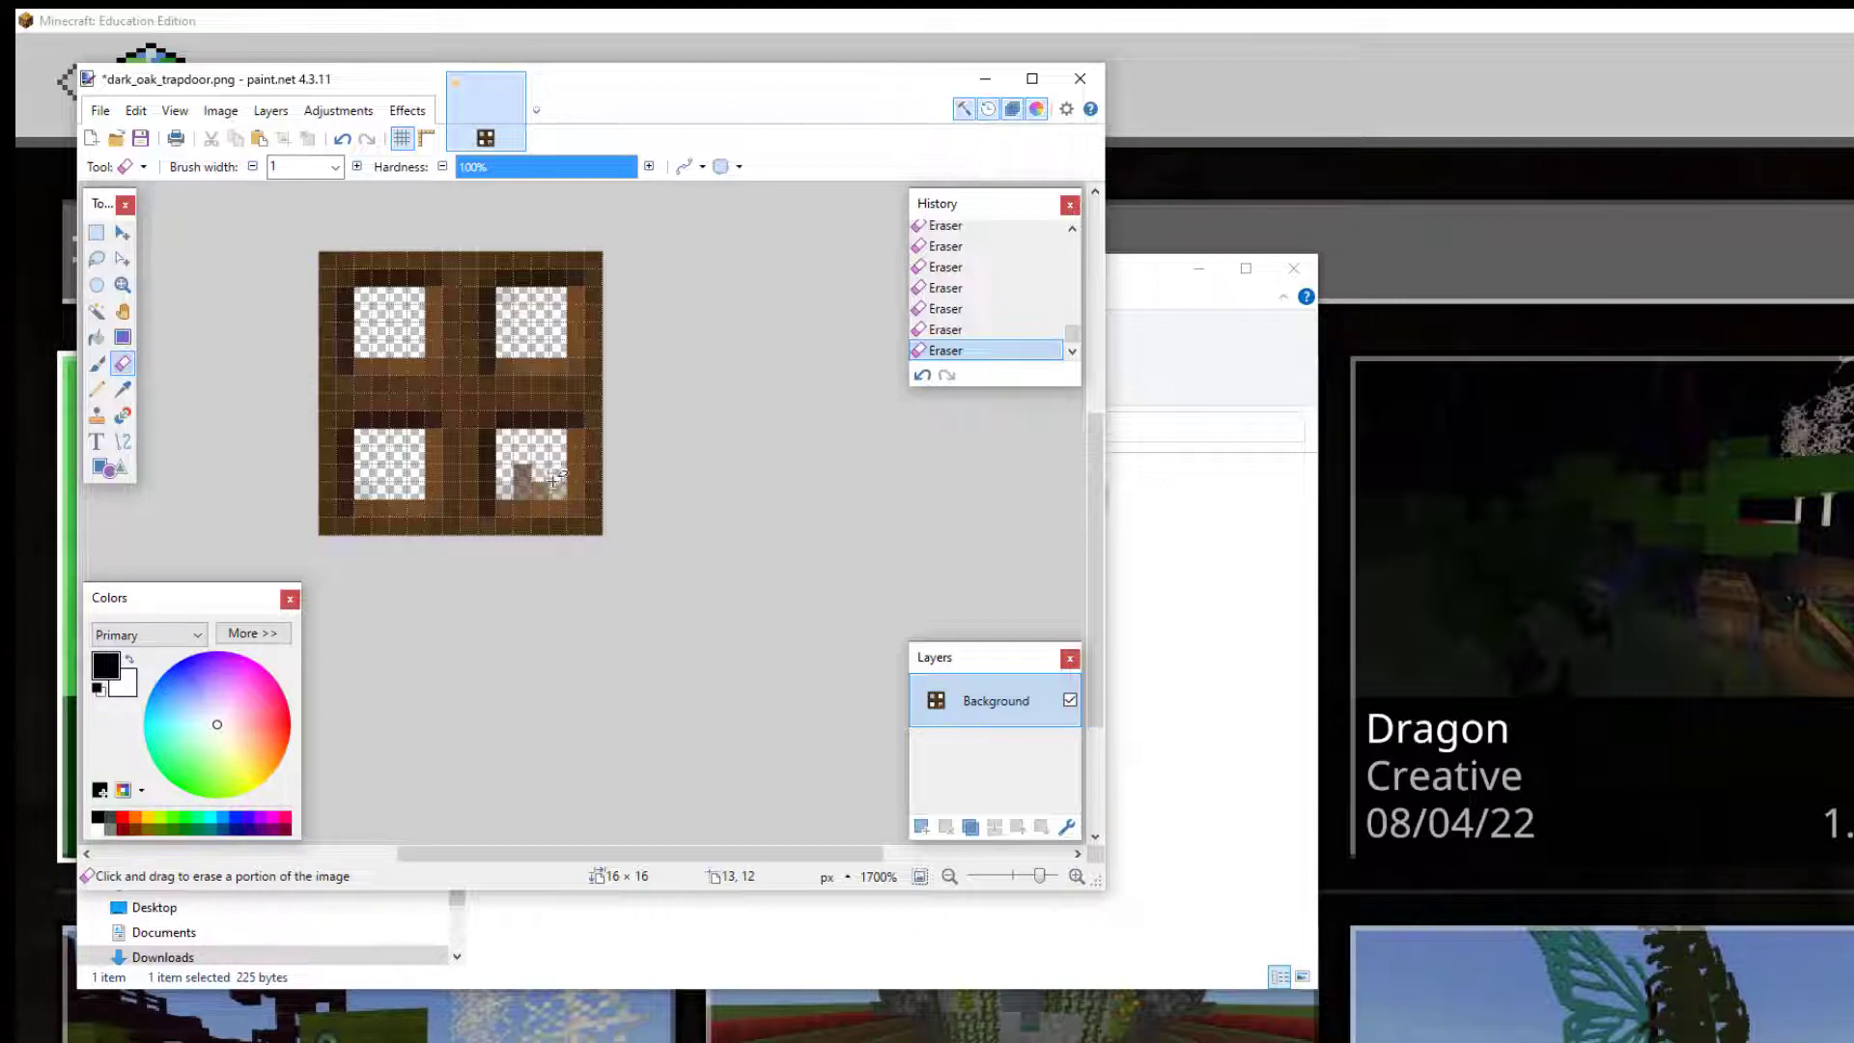
mouse_move(542, 486)
left_mouse_down()
mouse_move(526, 469)
mouse_move(508, 486)
left_mouse_up()
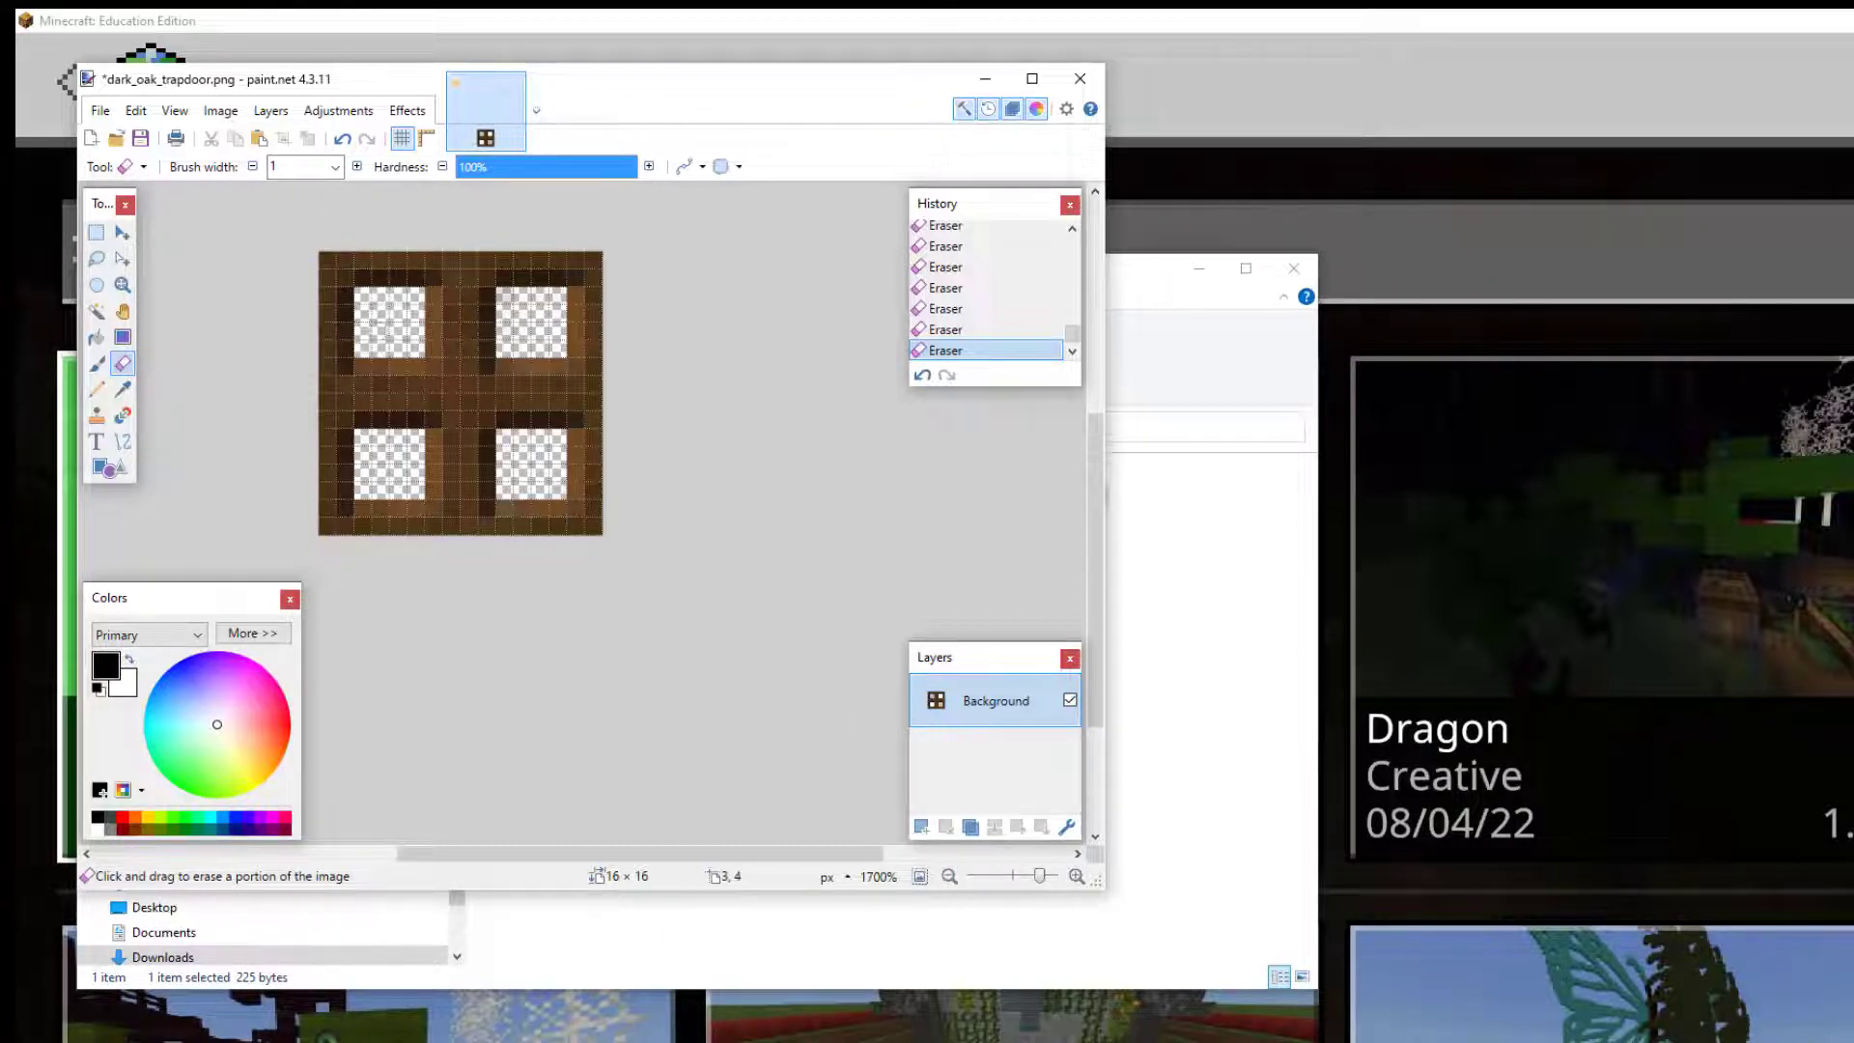
Add a layer renamed Panes above Background, toggling visibility to check both layers stay visible.
left_click(917, 827)
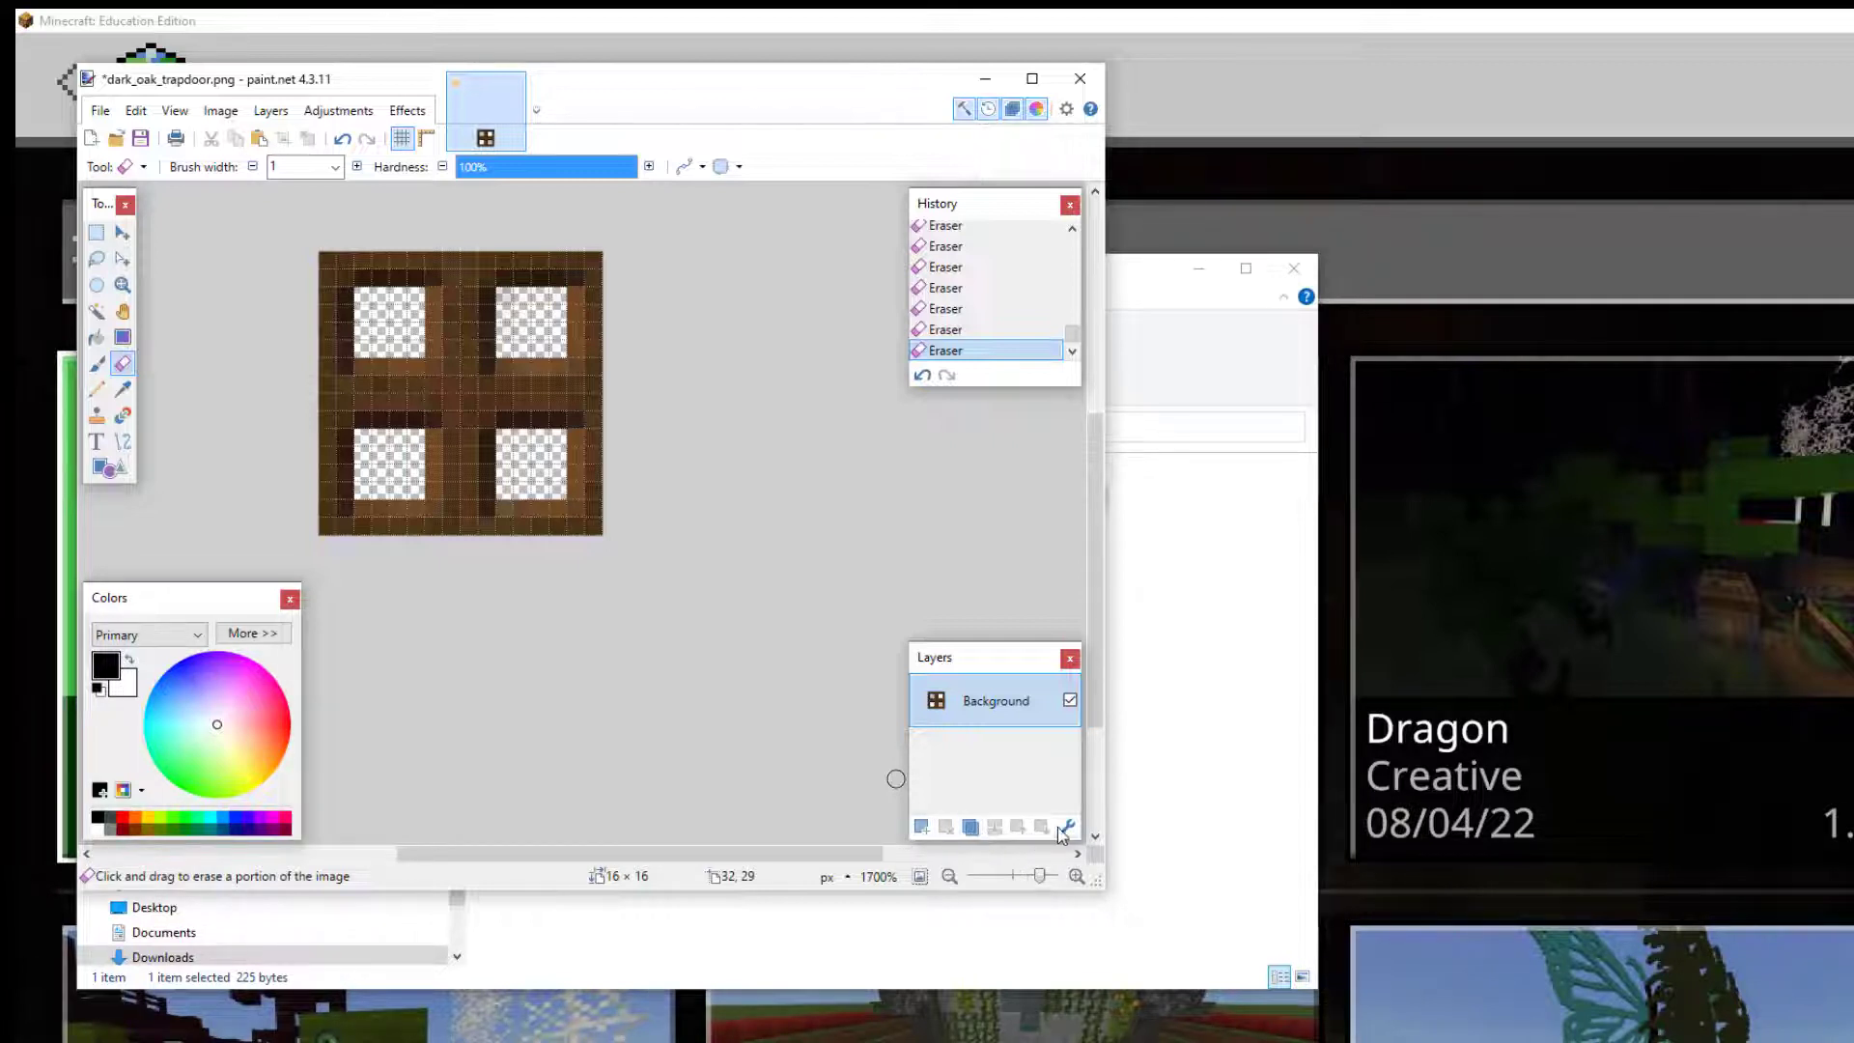
left_click(922, 828)
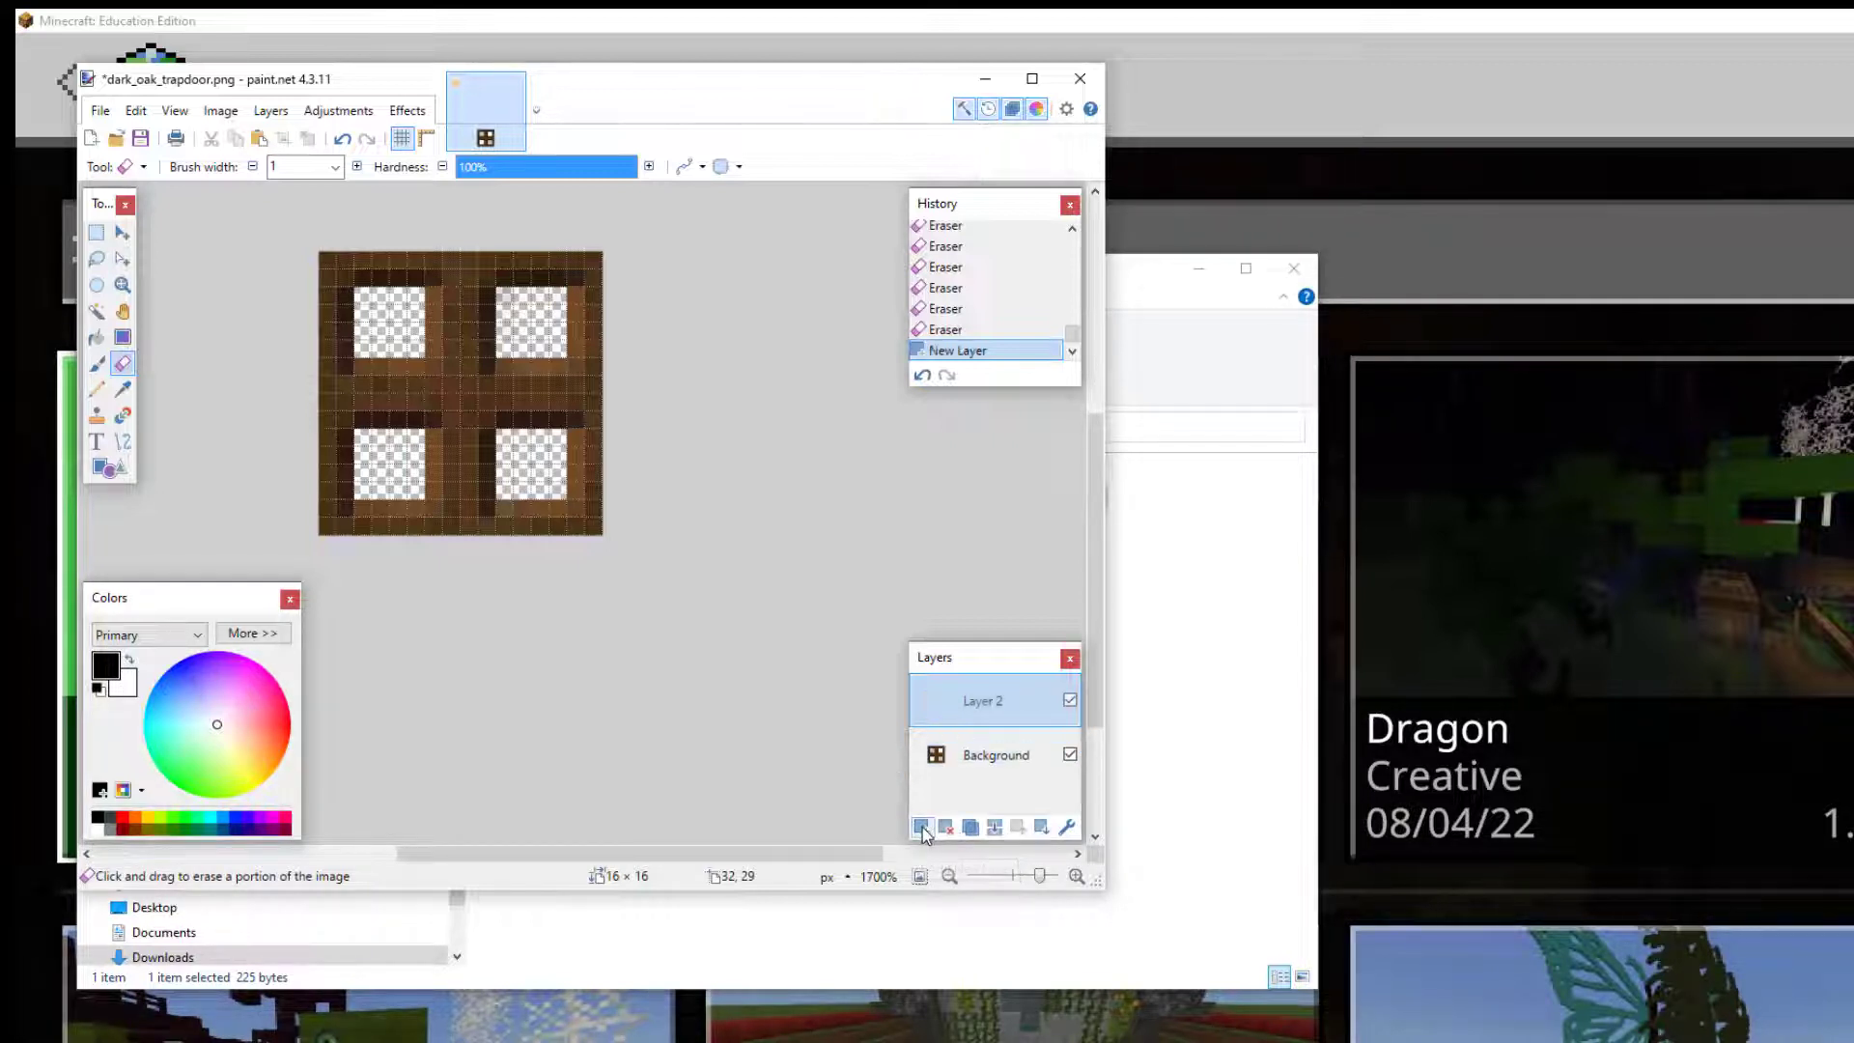
double_click(987, 699)
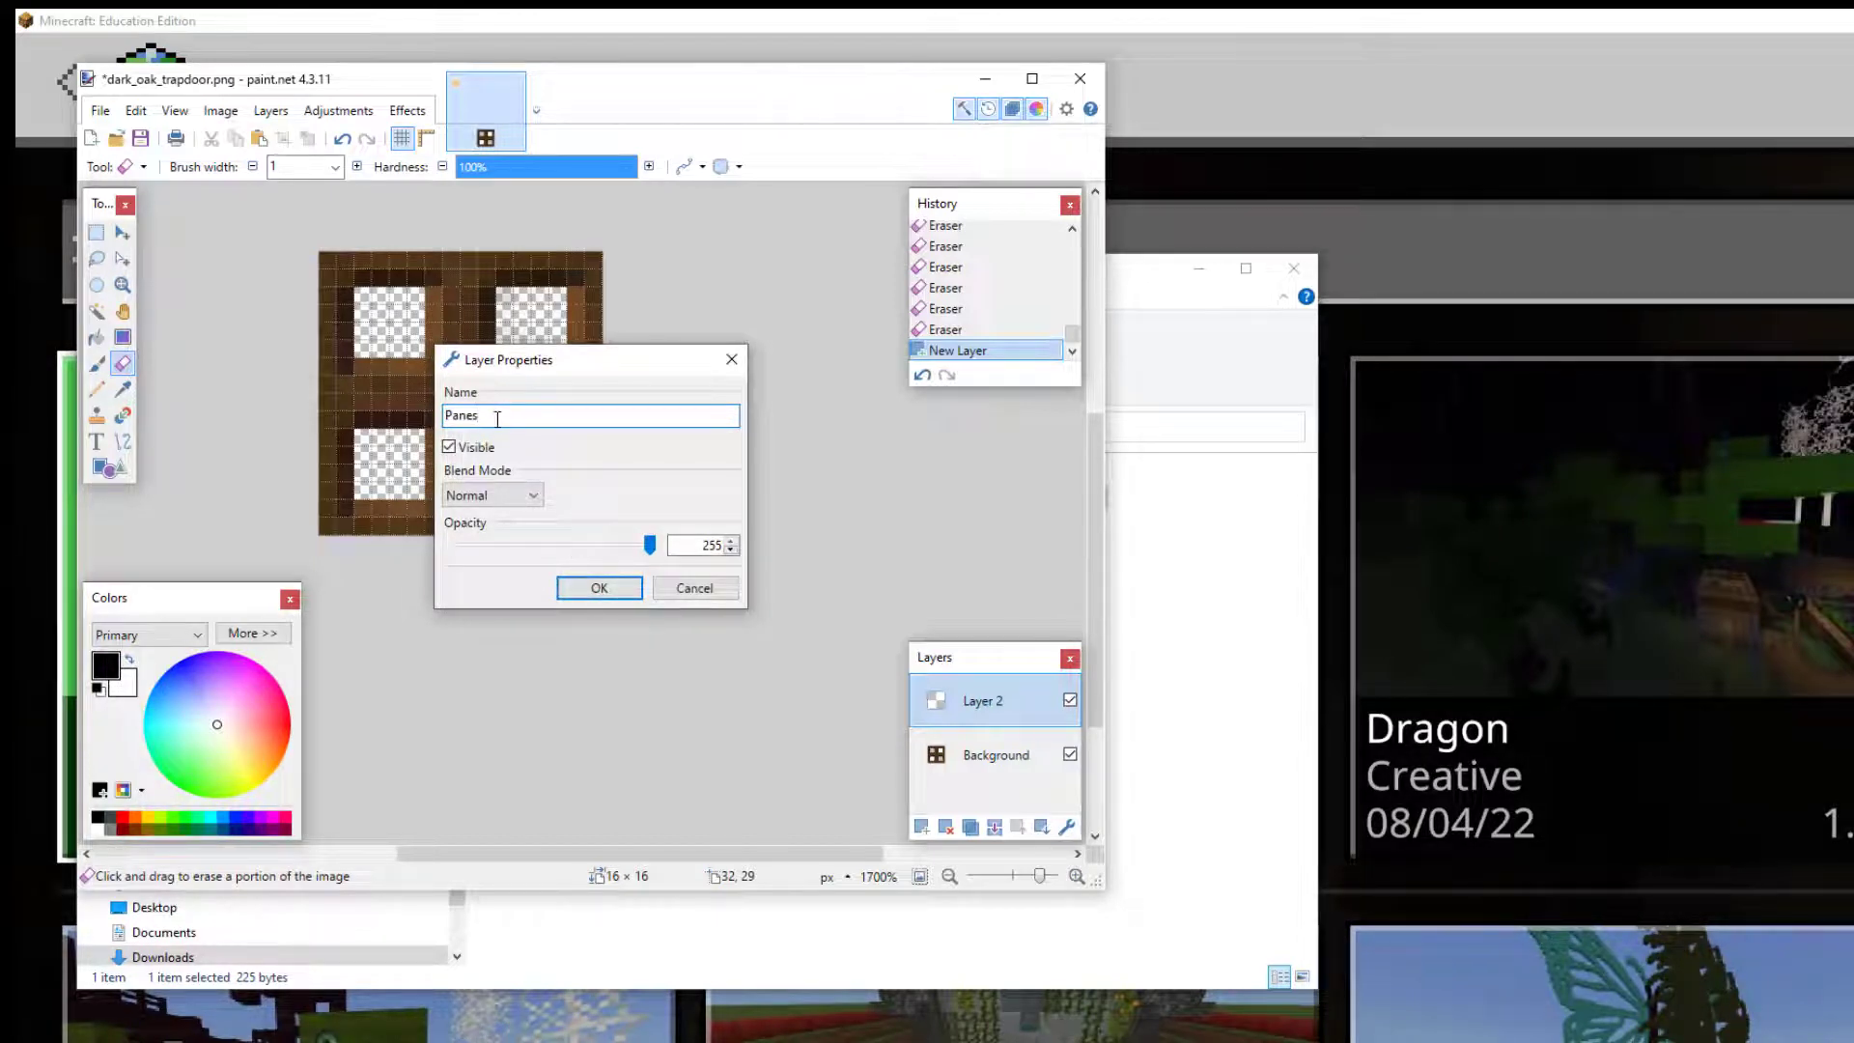
left_click(599, 589)
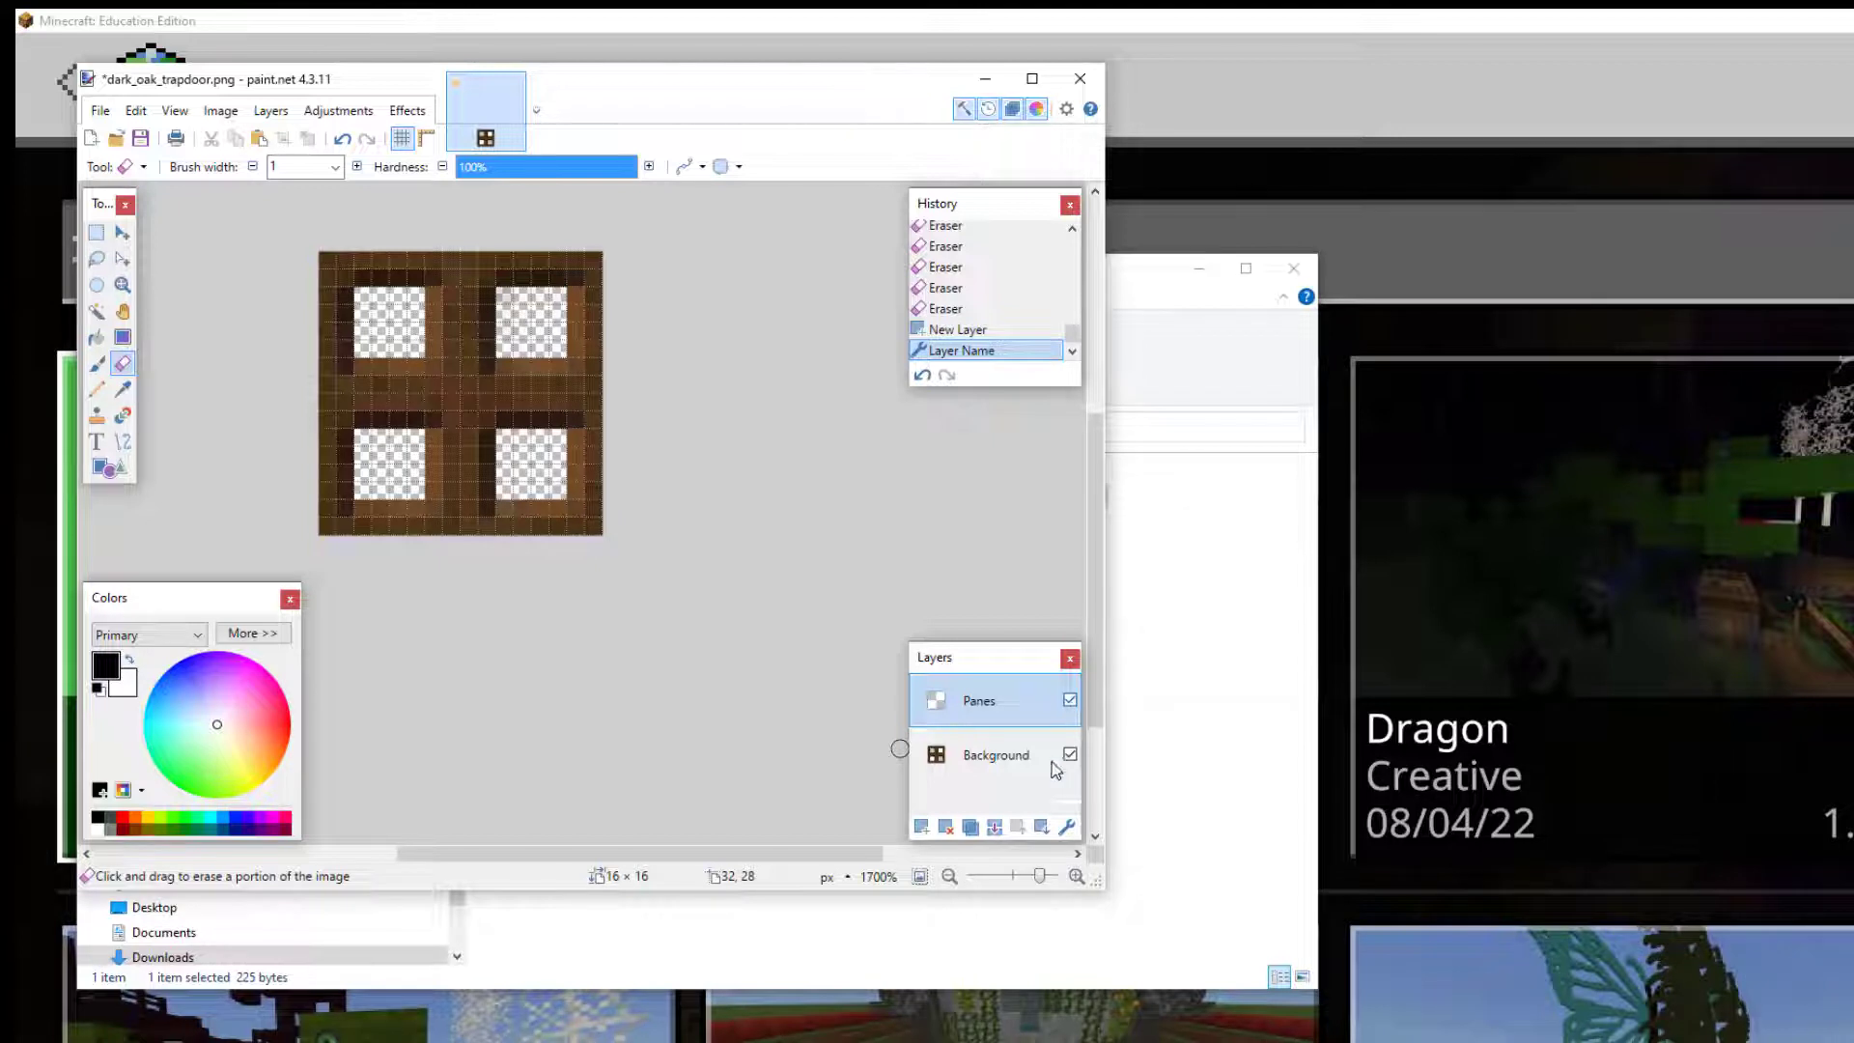
left_click(1070, 700)
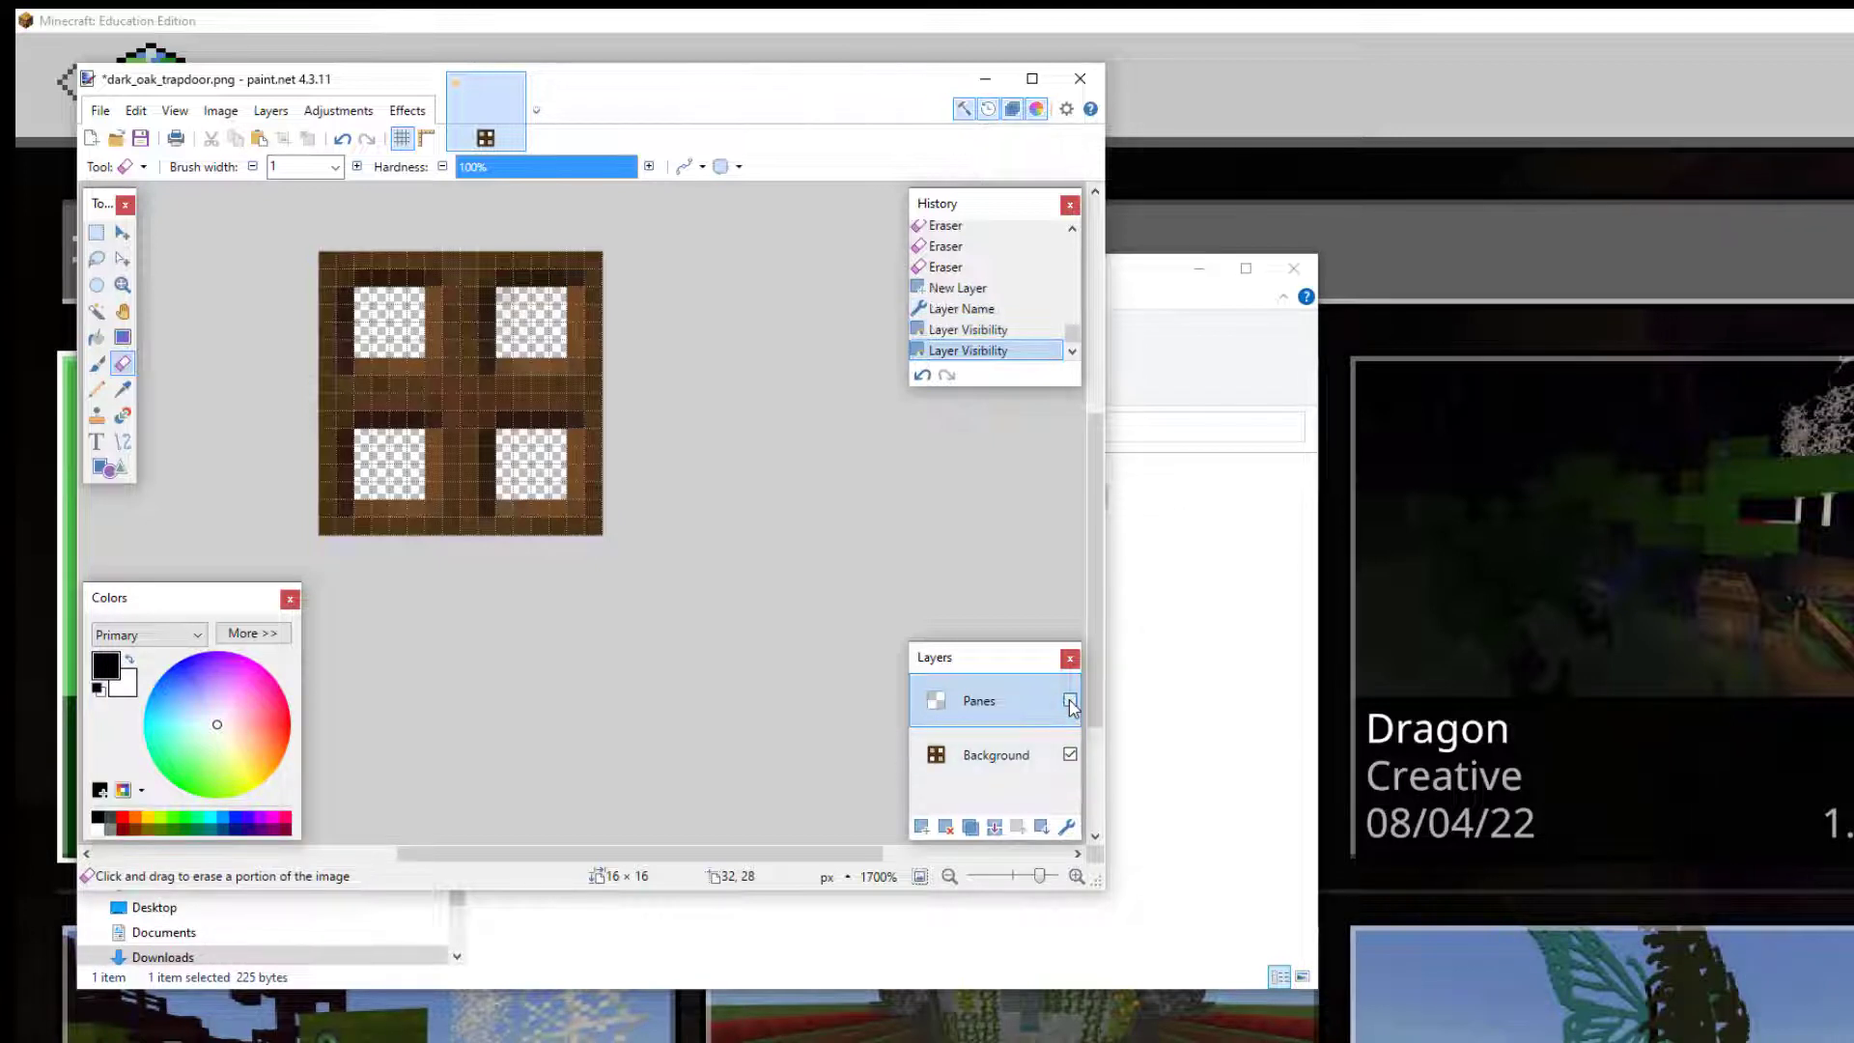
left_click(1070, 701)
left_click(1070, 700)
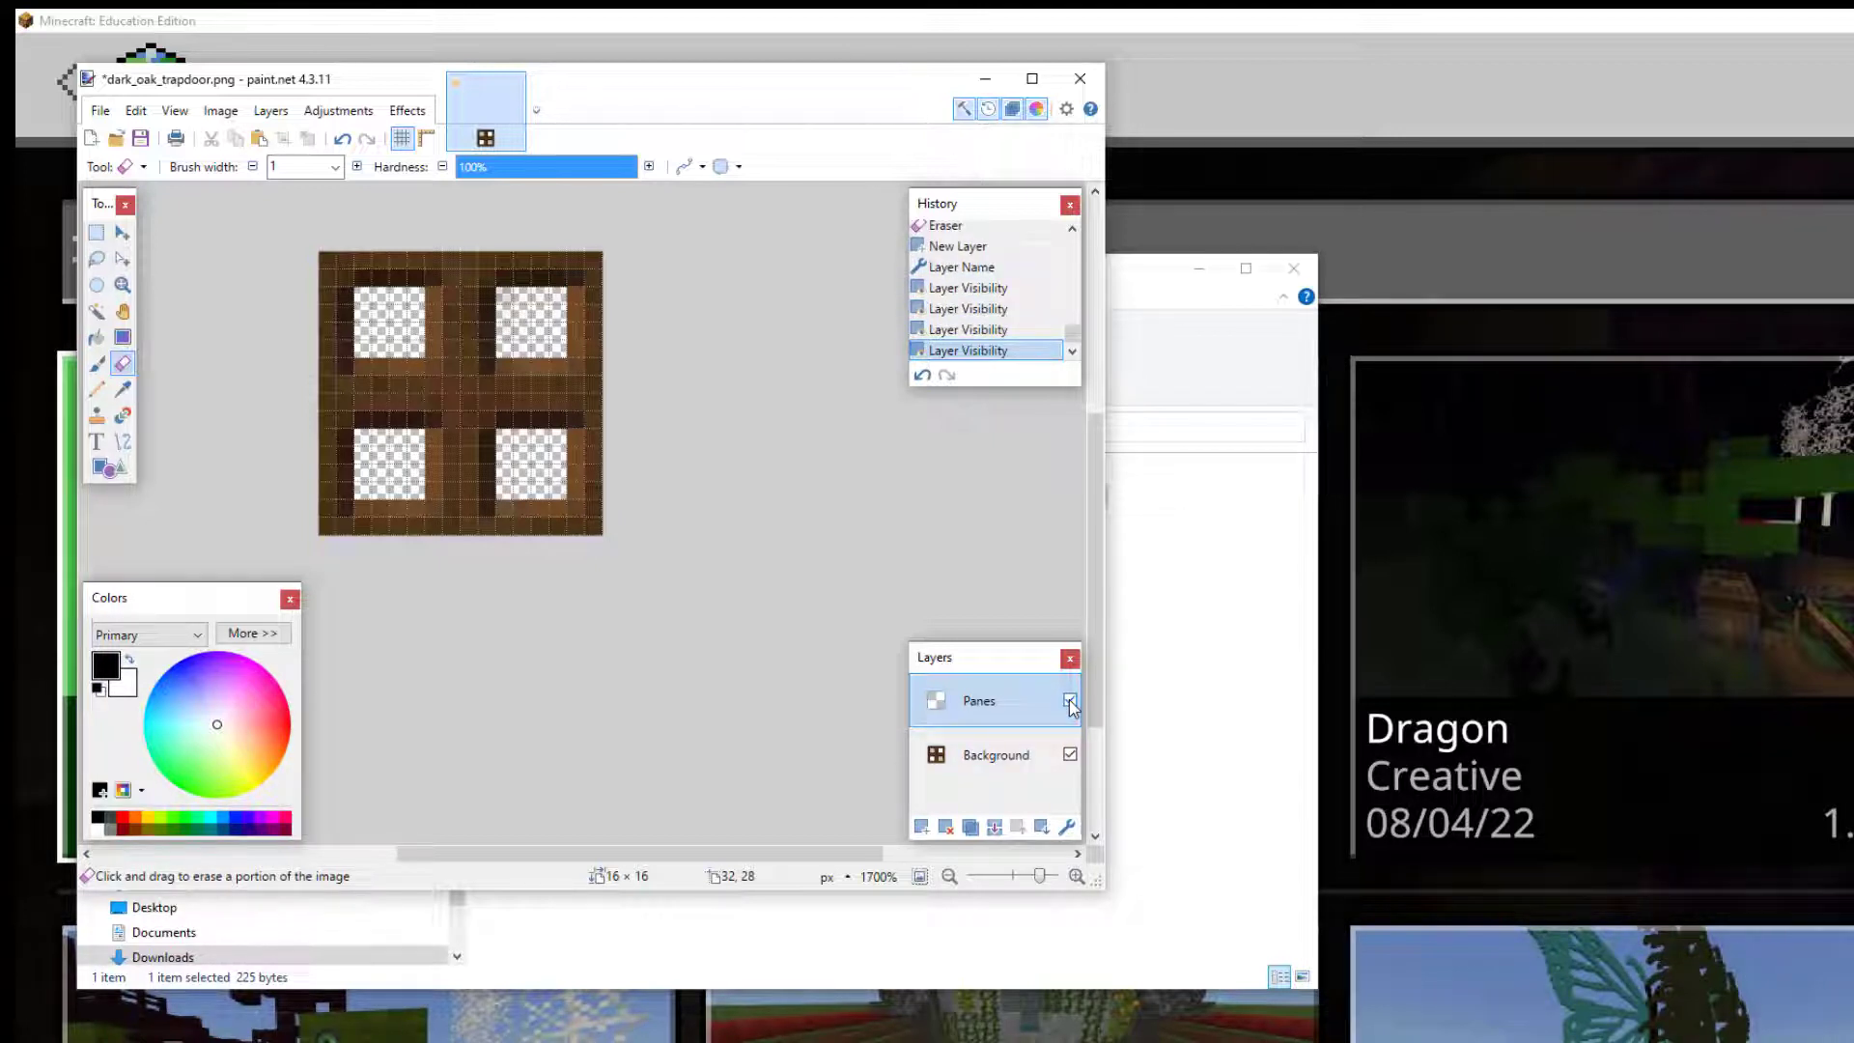
left_click(1069, 755)
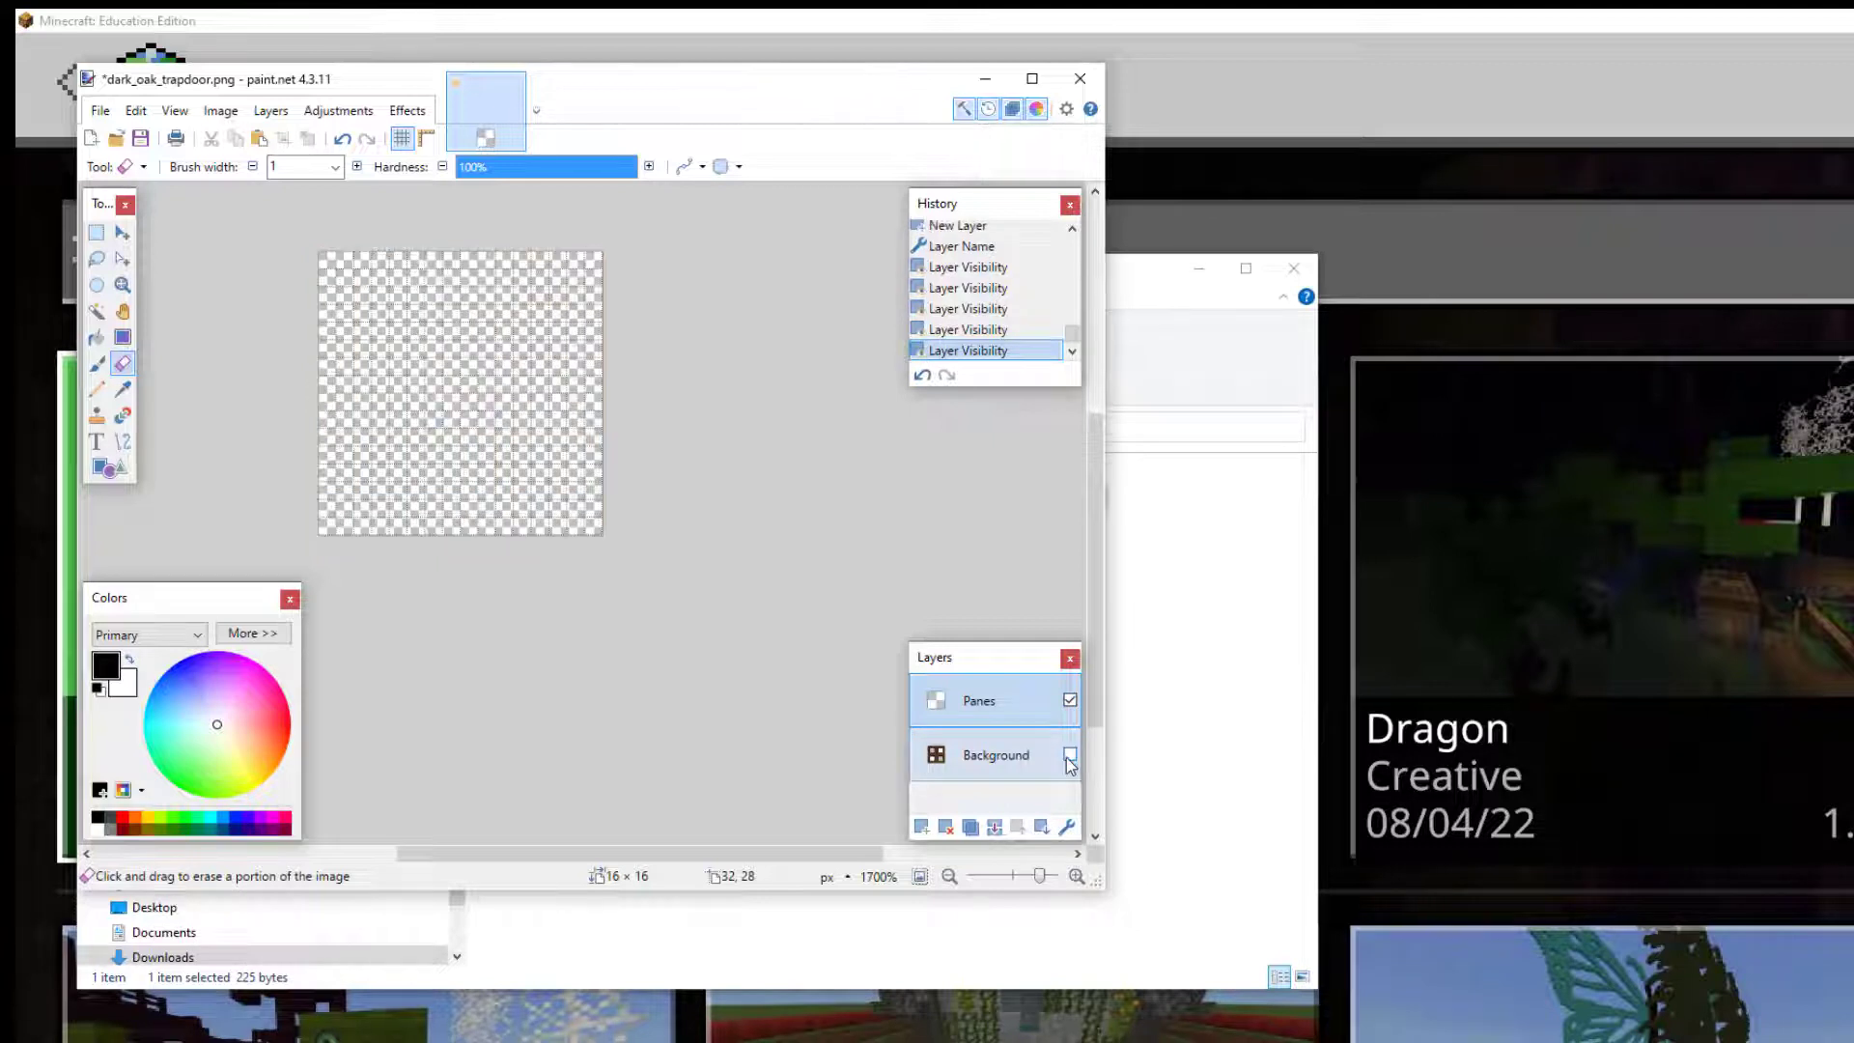
left_click(1068, 758)
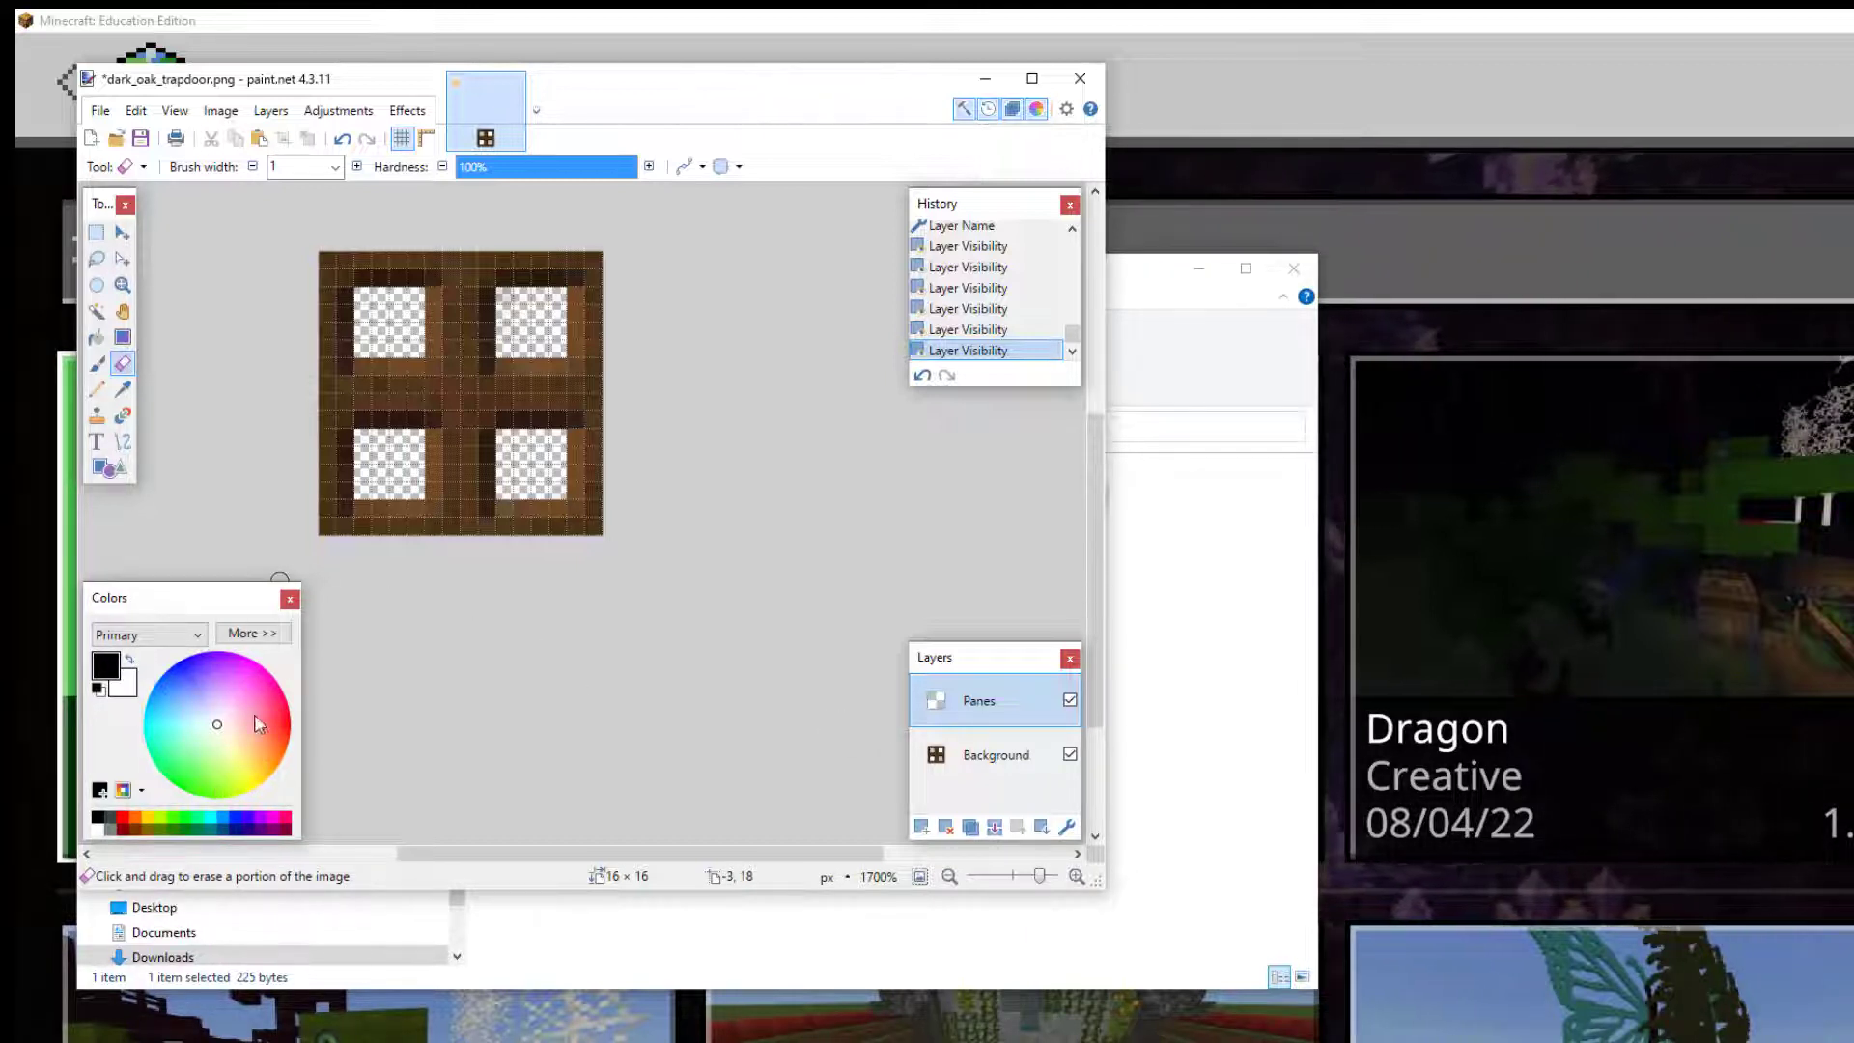
Pick light blue and switch to the Pencil tool, undoing the trial brush strokes.
left_click(181, 714)
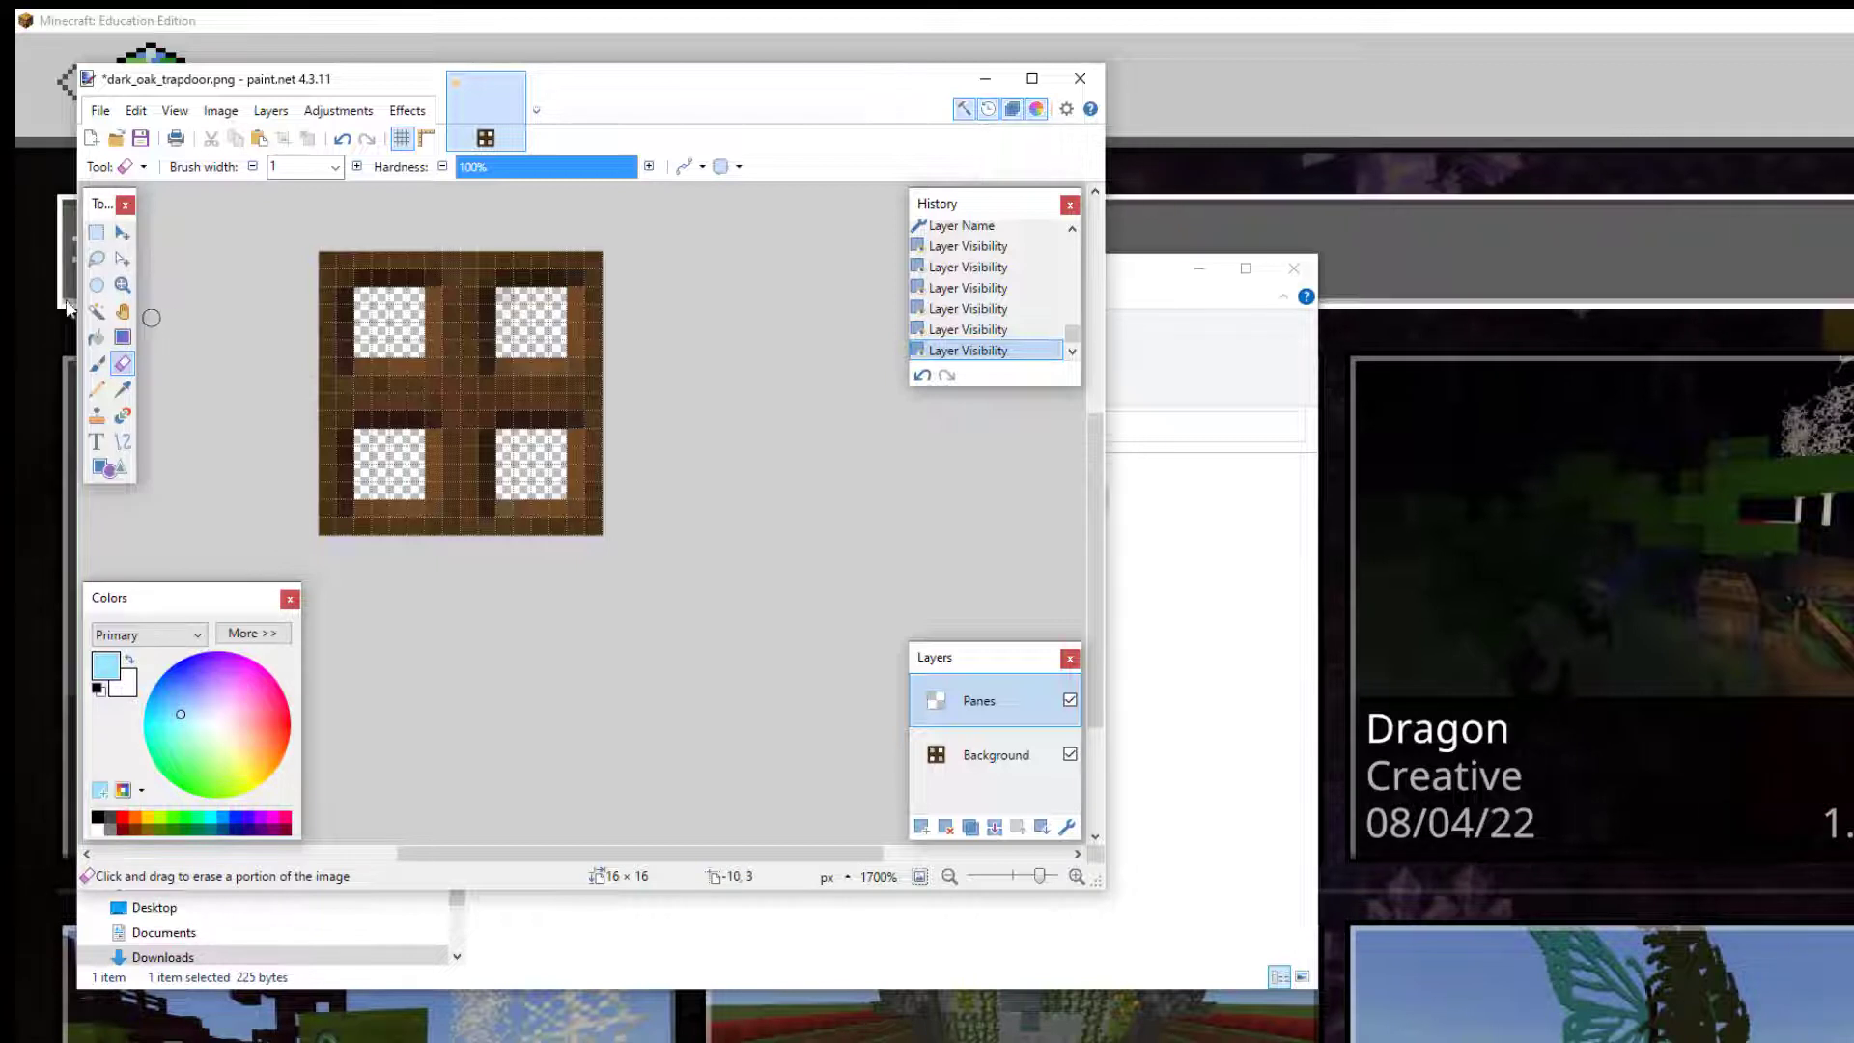
left_click(97, 363)
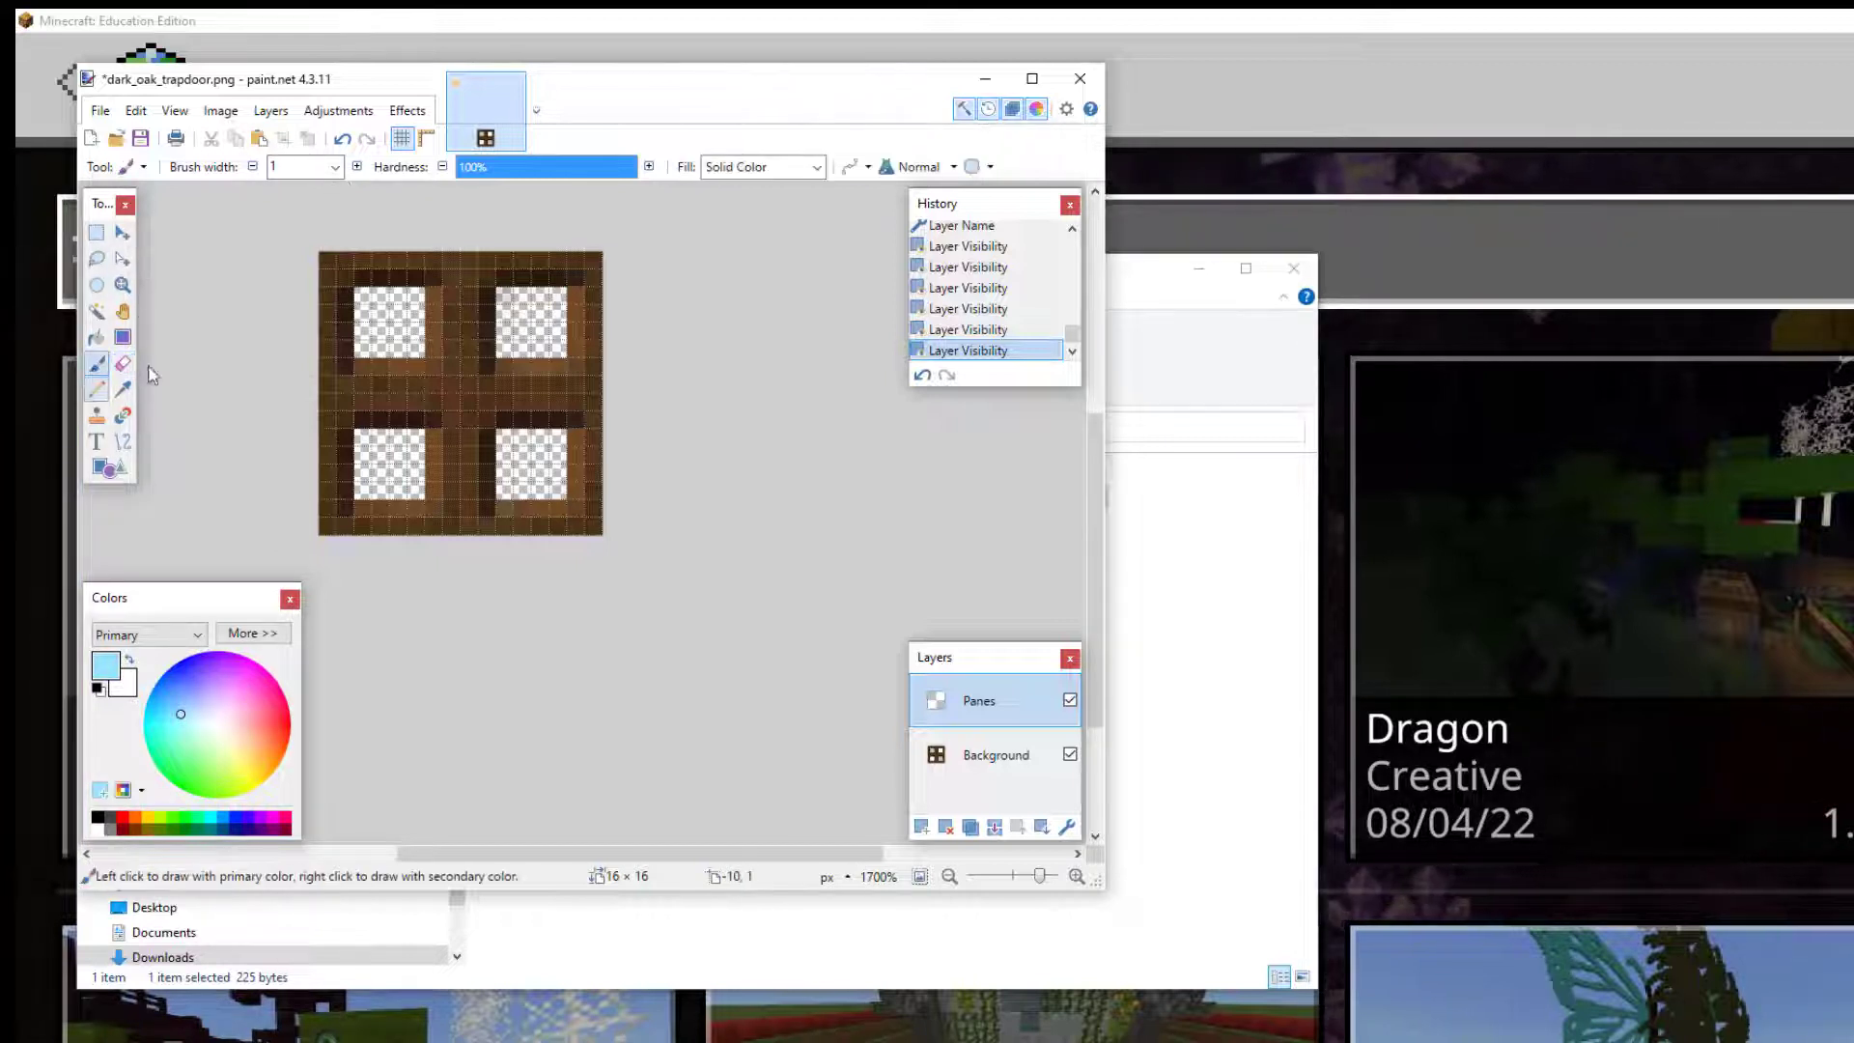
left_click(381, 314)
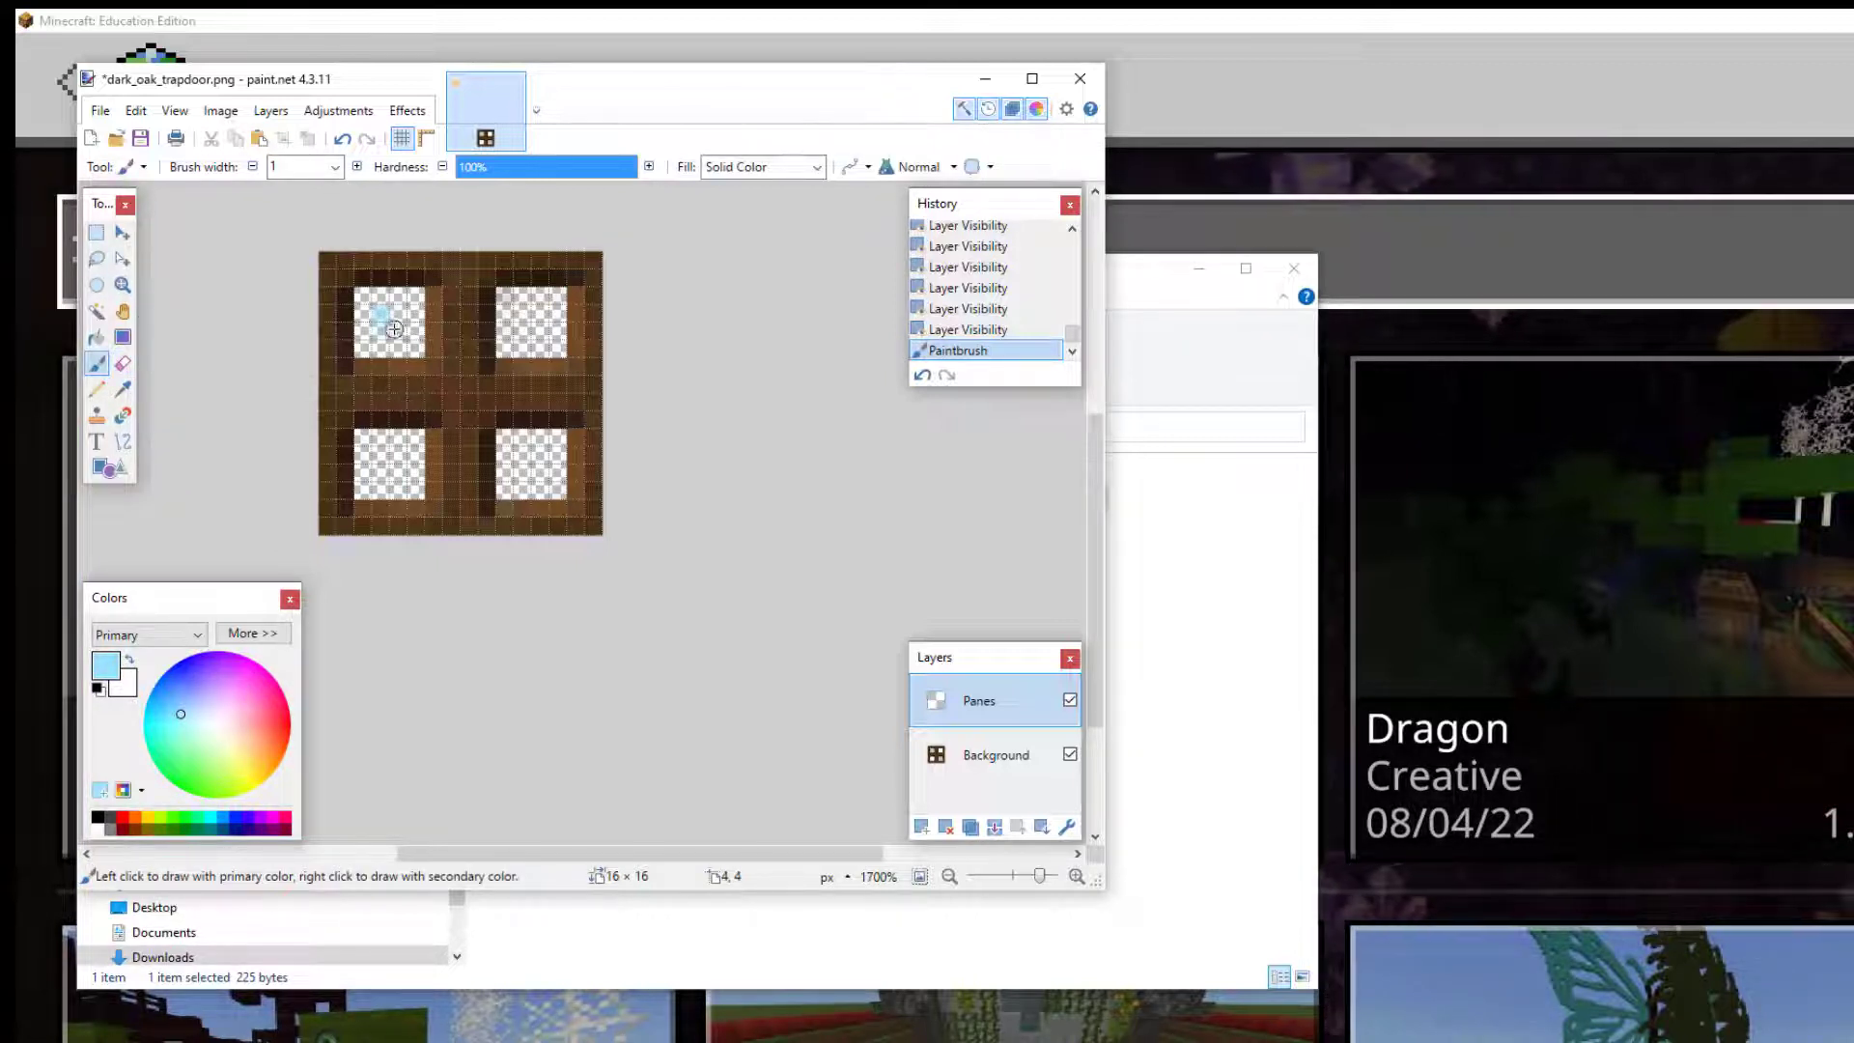
left_click_drag(394, 329, 394, 322)
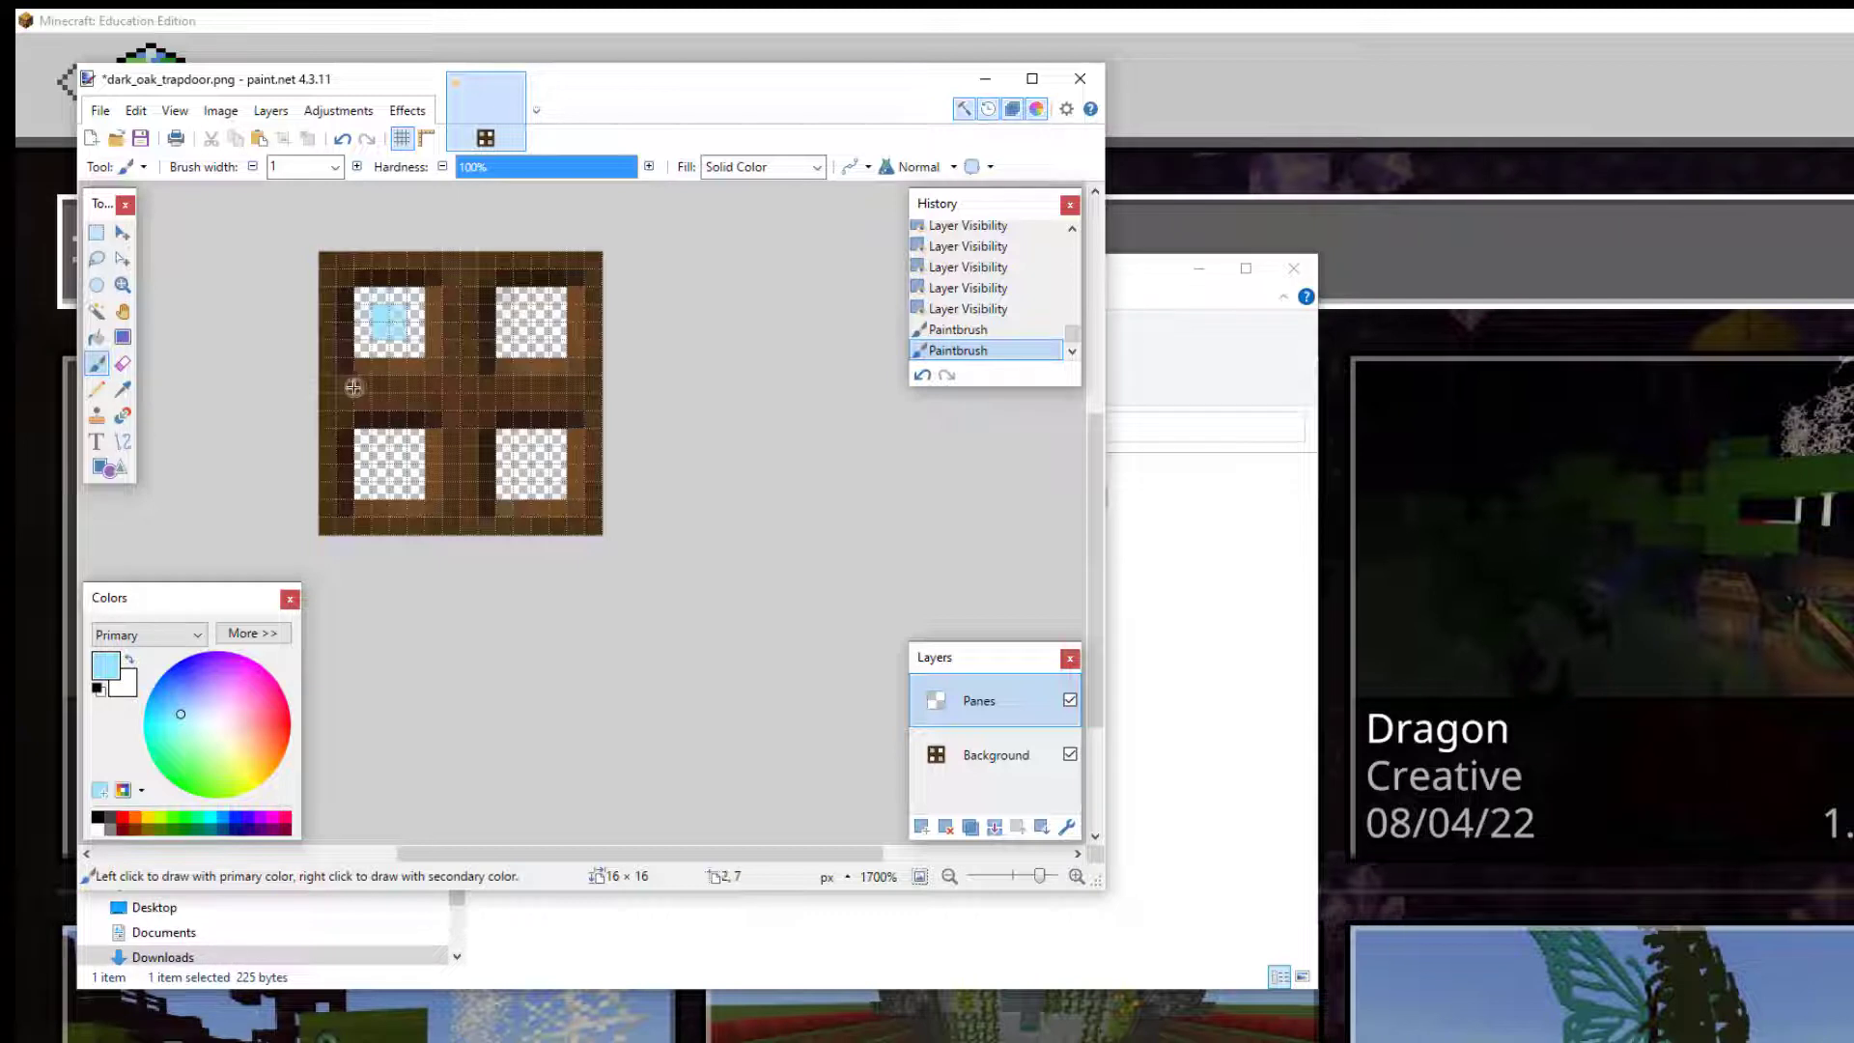
left_click(388, 324)
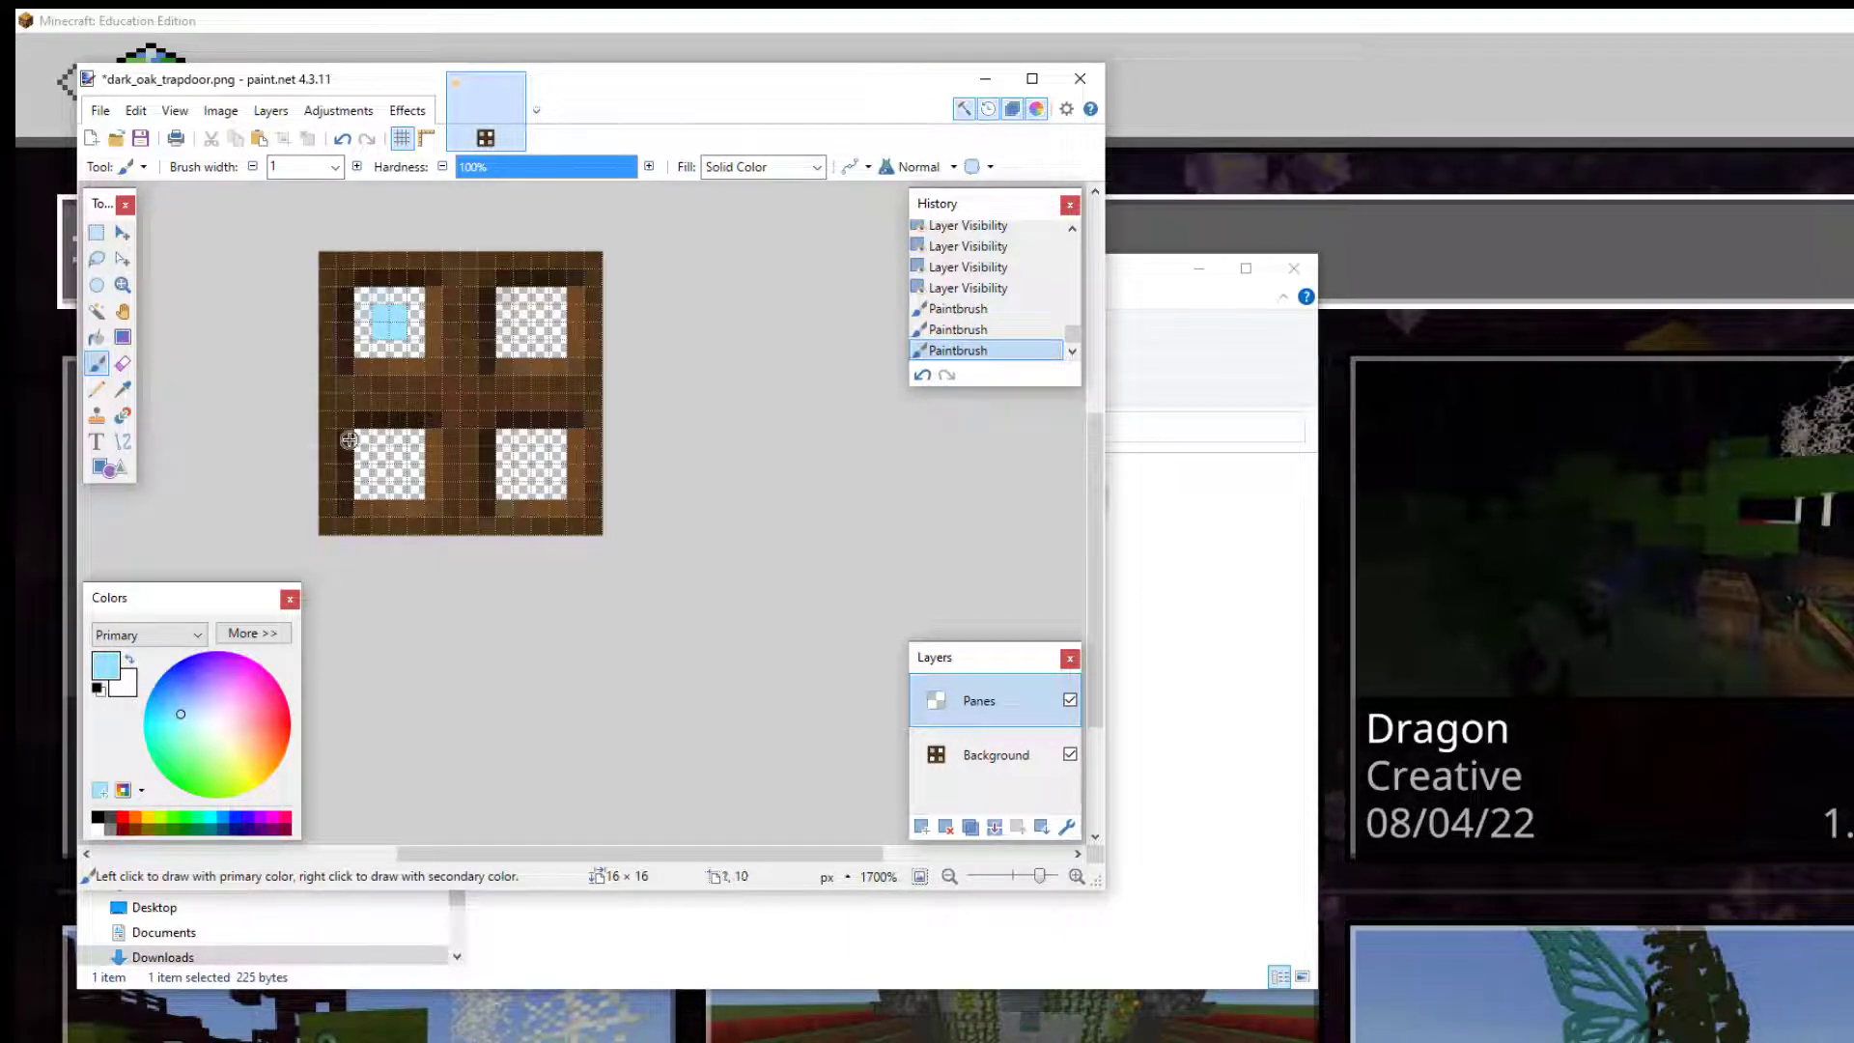
left_click(342, 140)
left_click(342, 140)
left_click(342, 140)
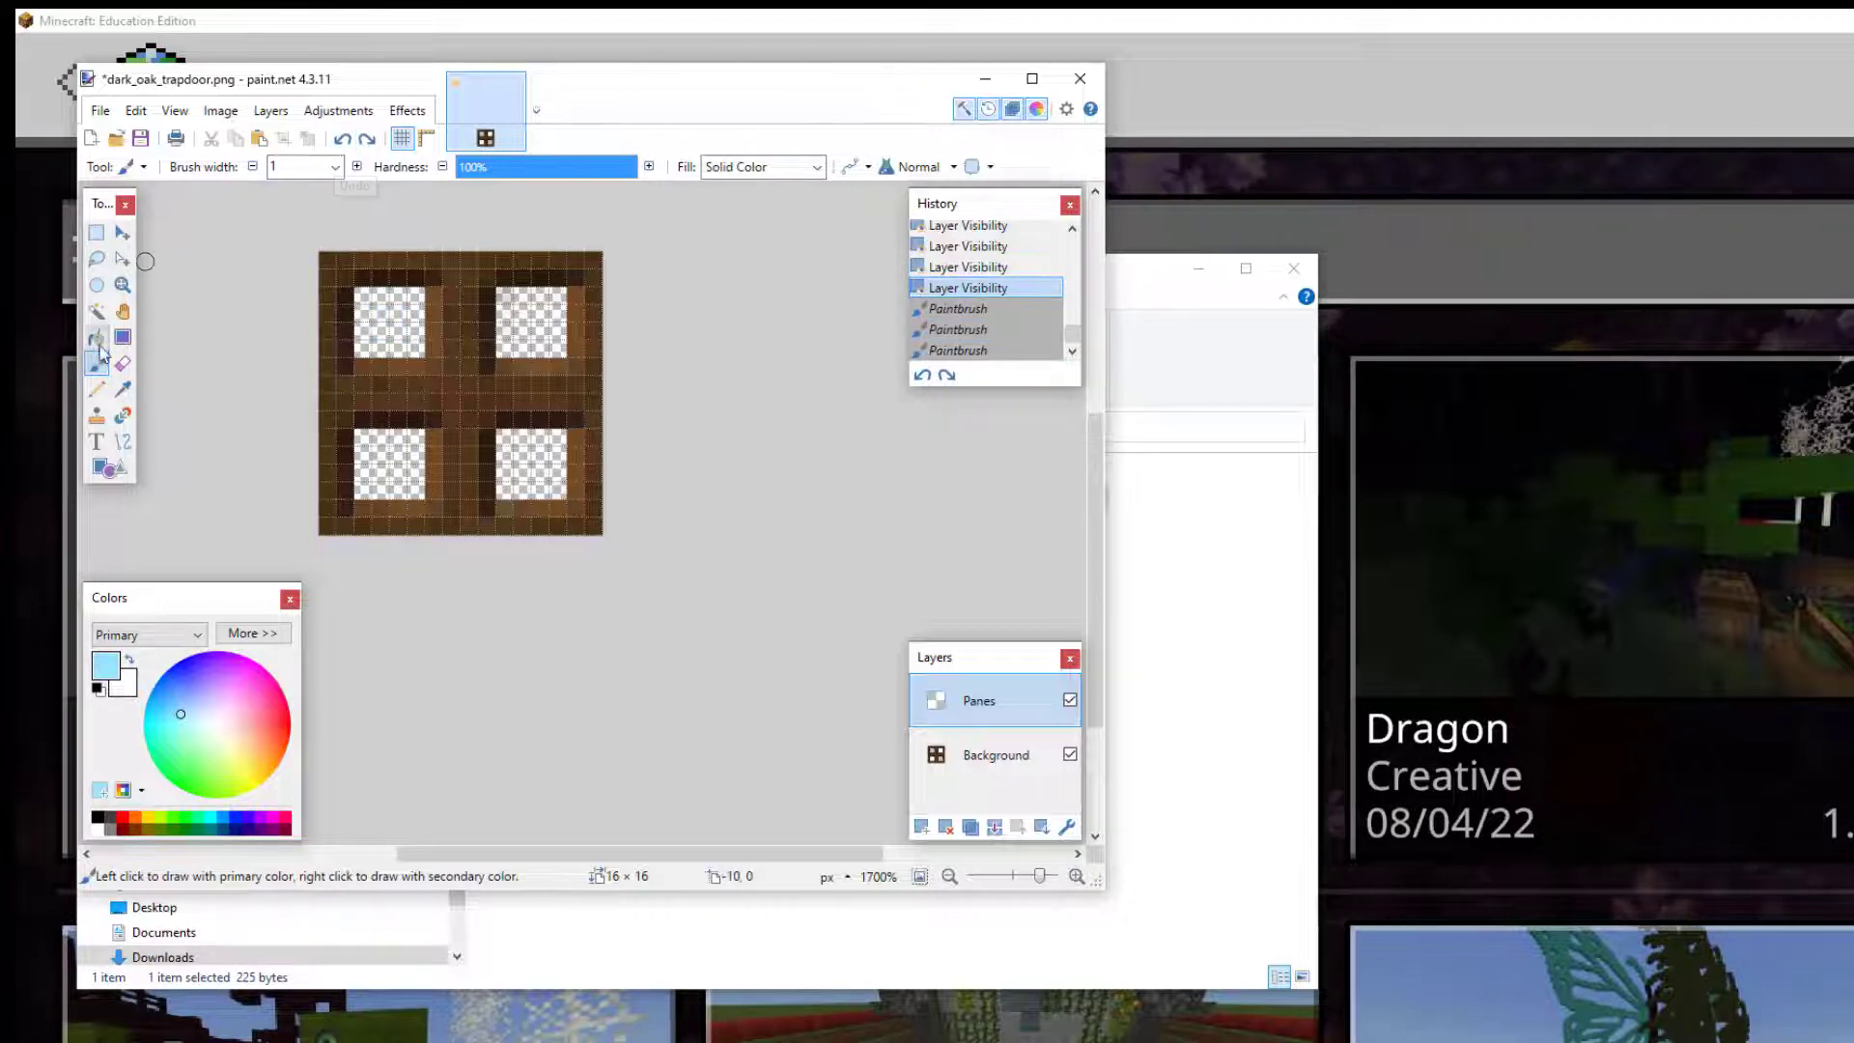
left_click(97, 389)
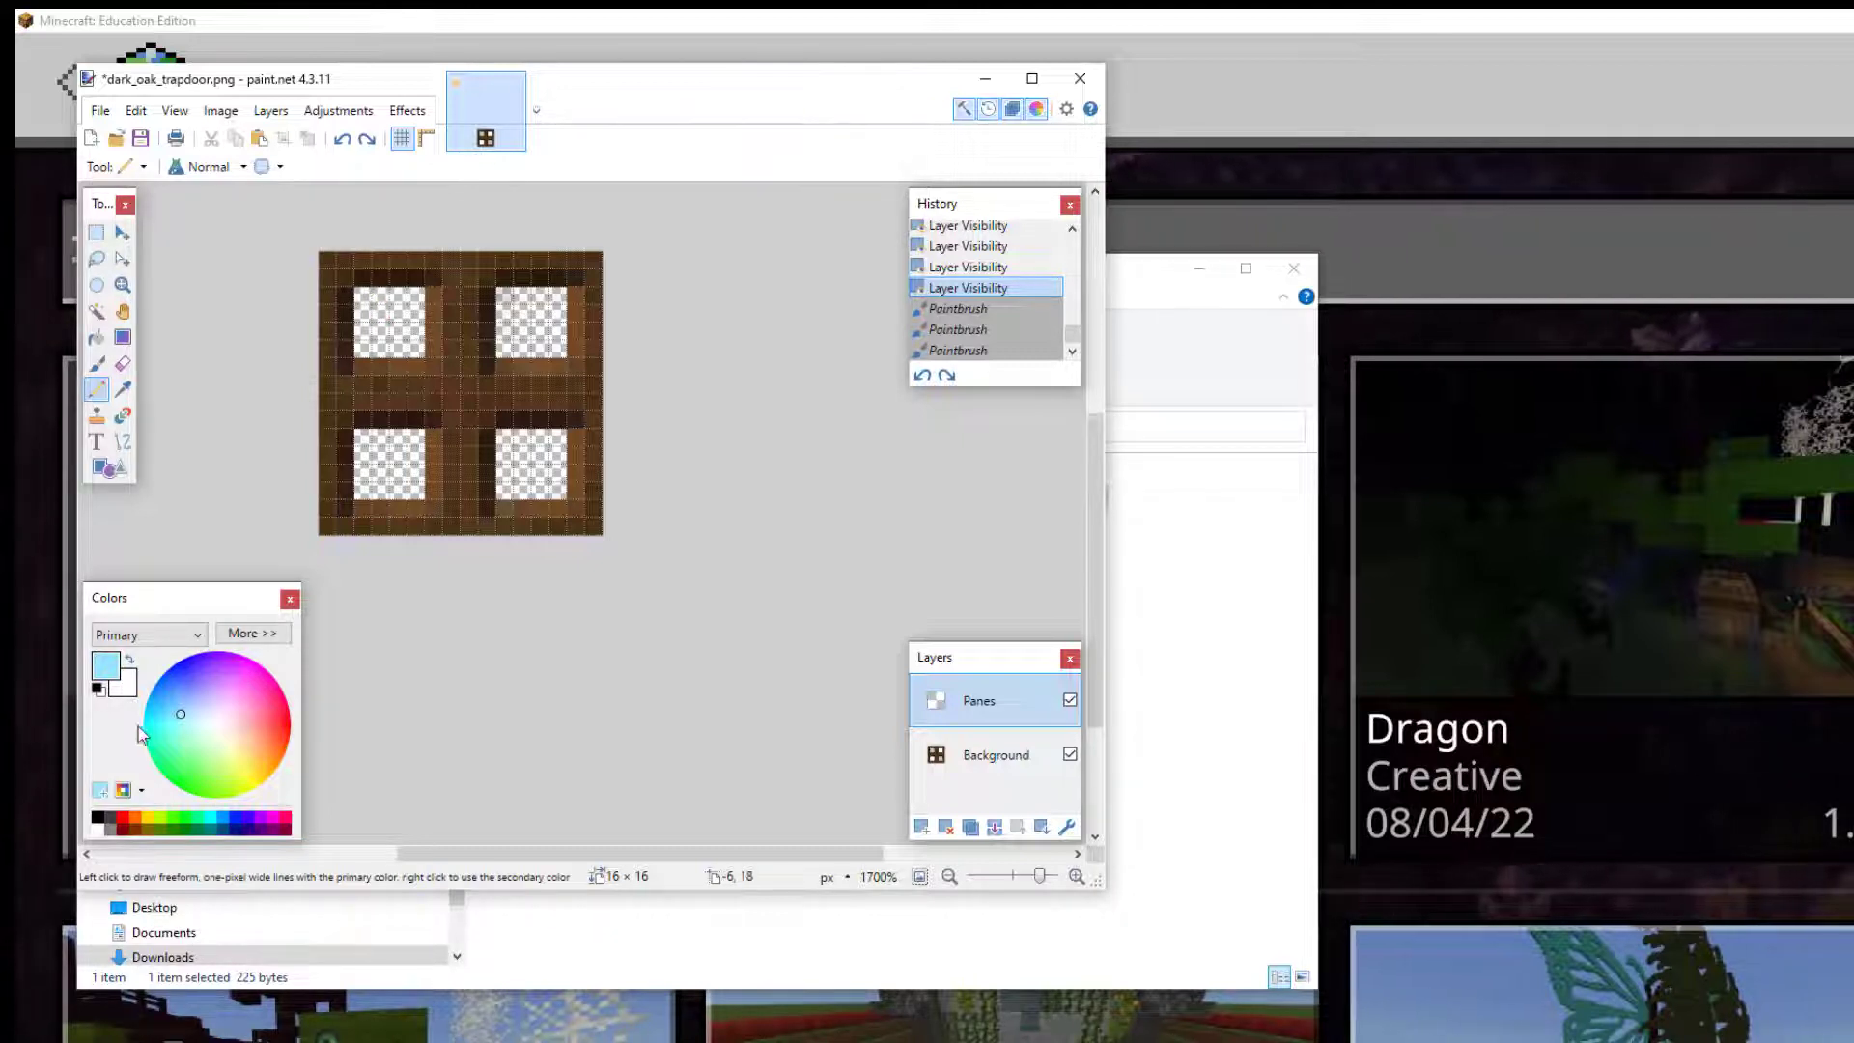
left_click(170, 706)
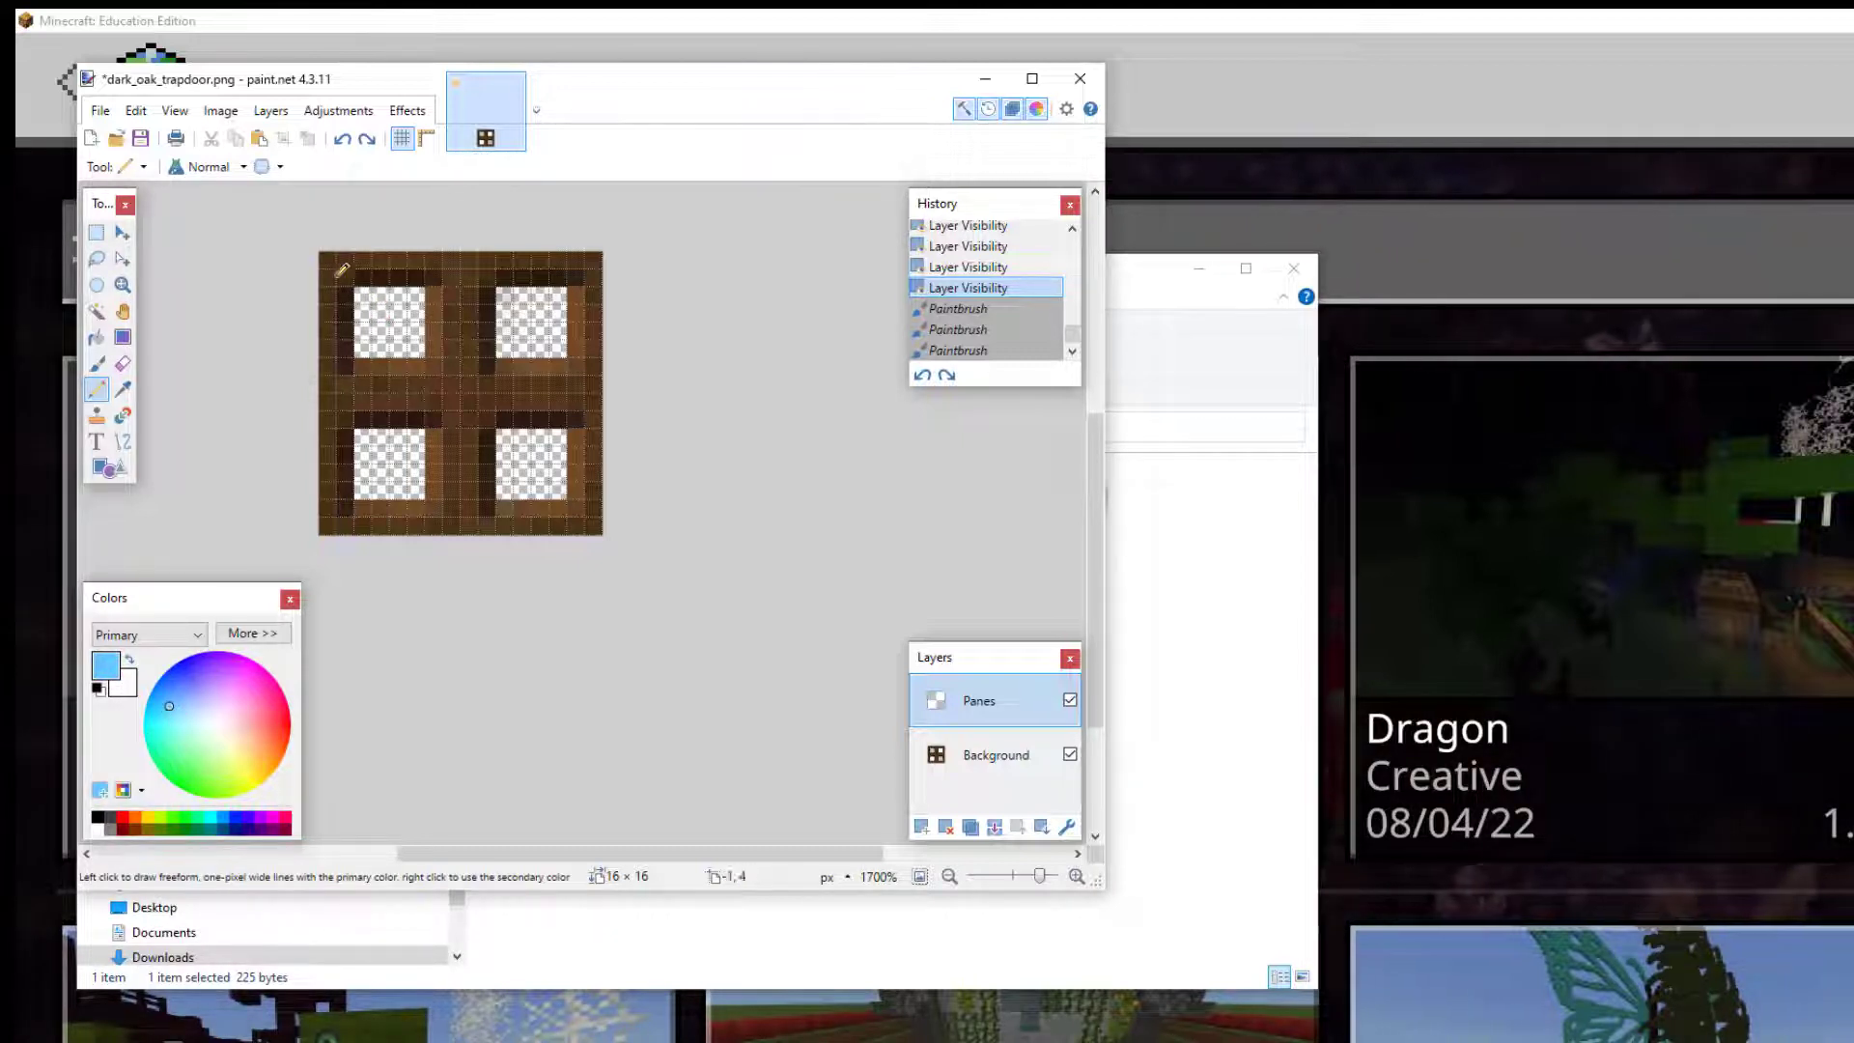
Fill every pixel of the top-left pane with light blue.
left_click(363, 295)
left_click(363, 313)
left_click(363, 331)
left_click(363, 348)
left_click(381, 348)
left_click(380, 332)
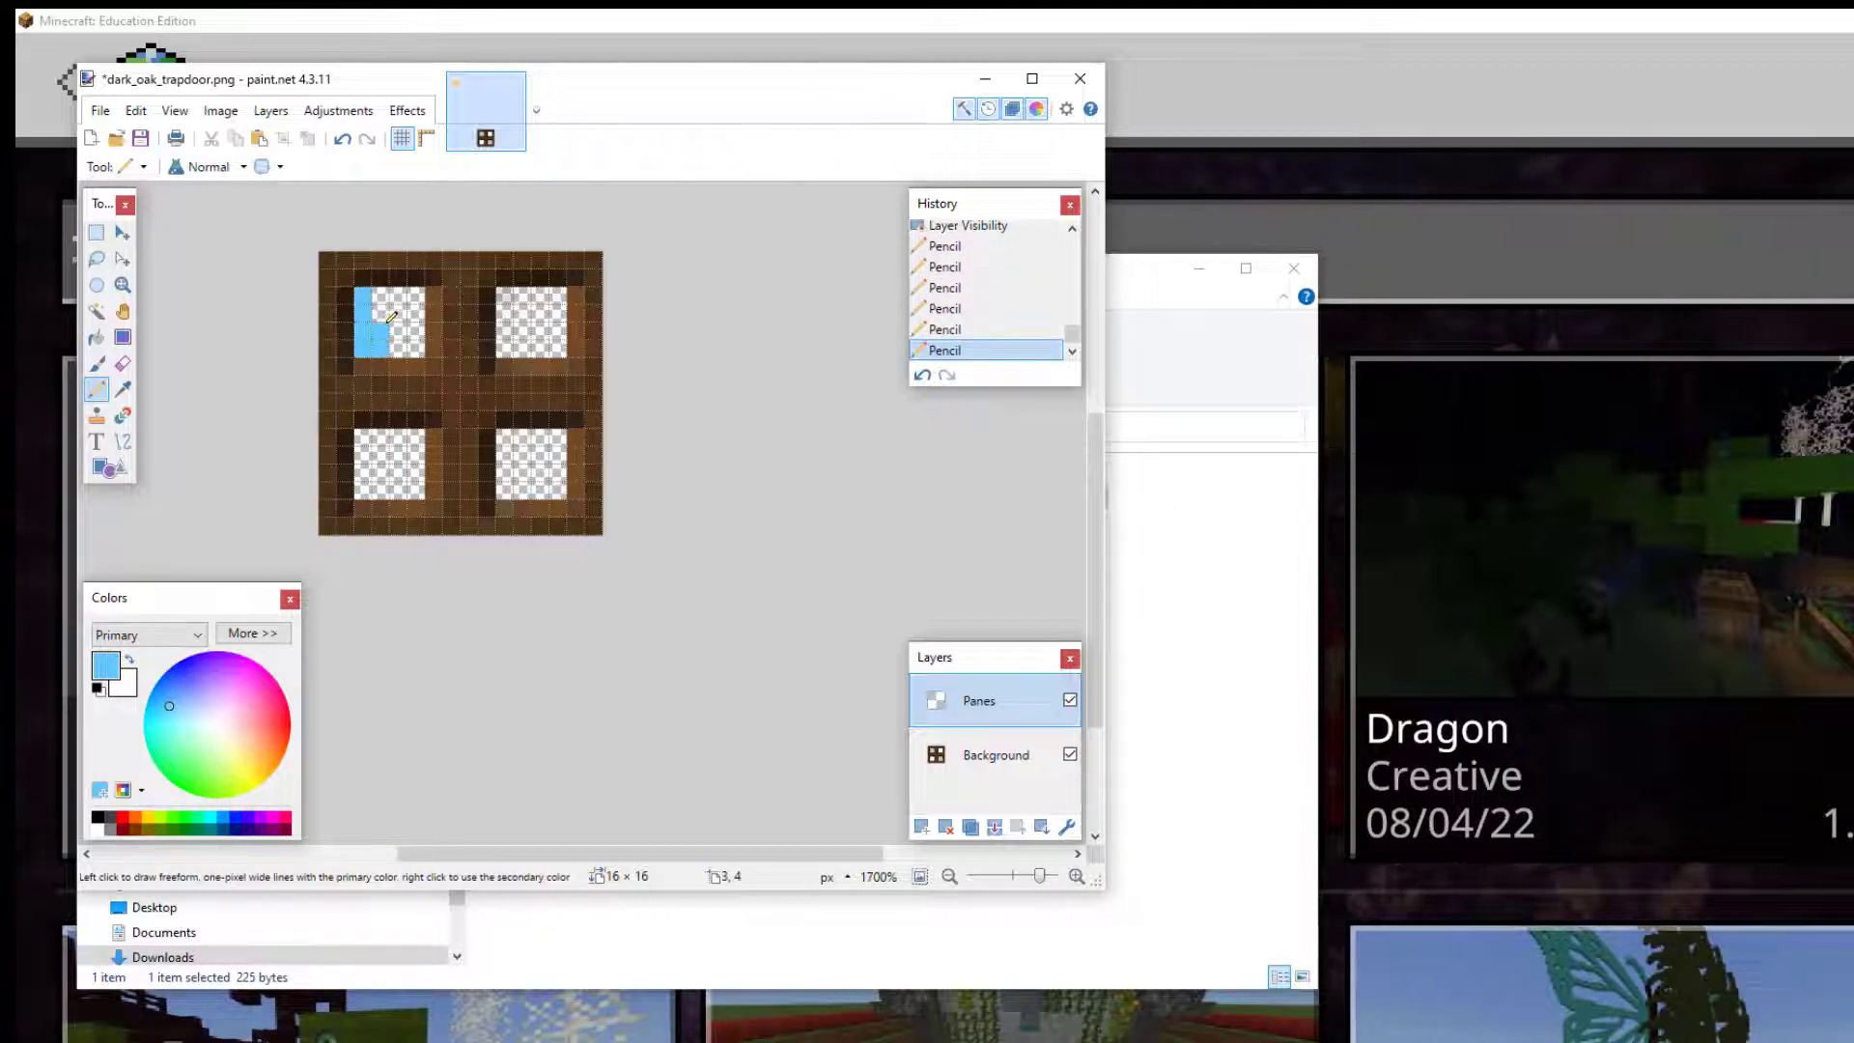
left_click(380, 313)
left_click(381, 296)
left_click(399, 295)
left_click(399, 312)
left_click(399, 331)
left_click(399, 349)
left_click(416, 349)
left_click(416, 332)
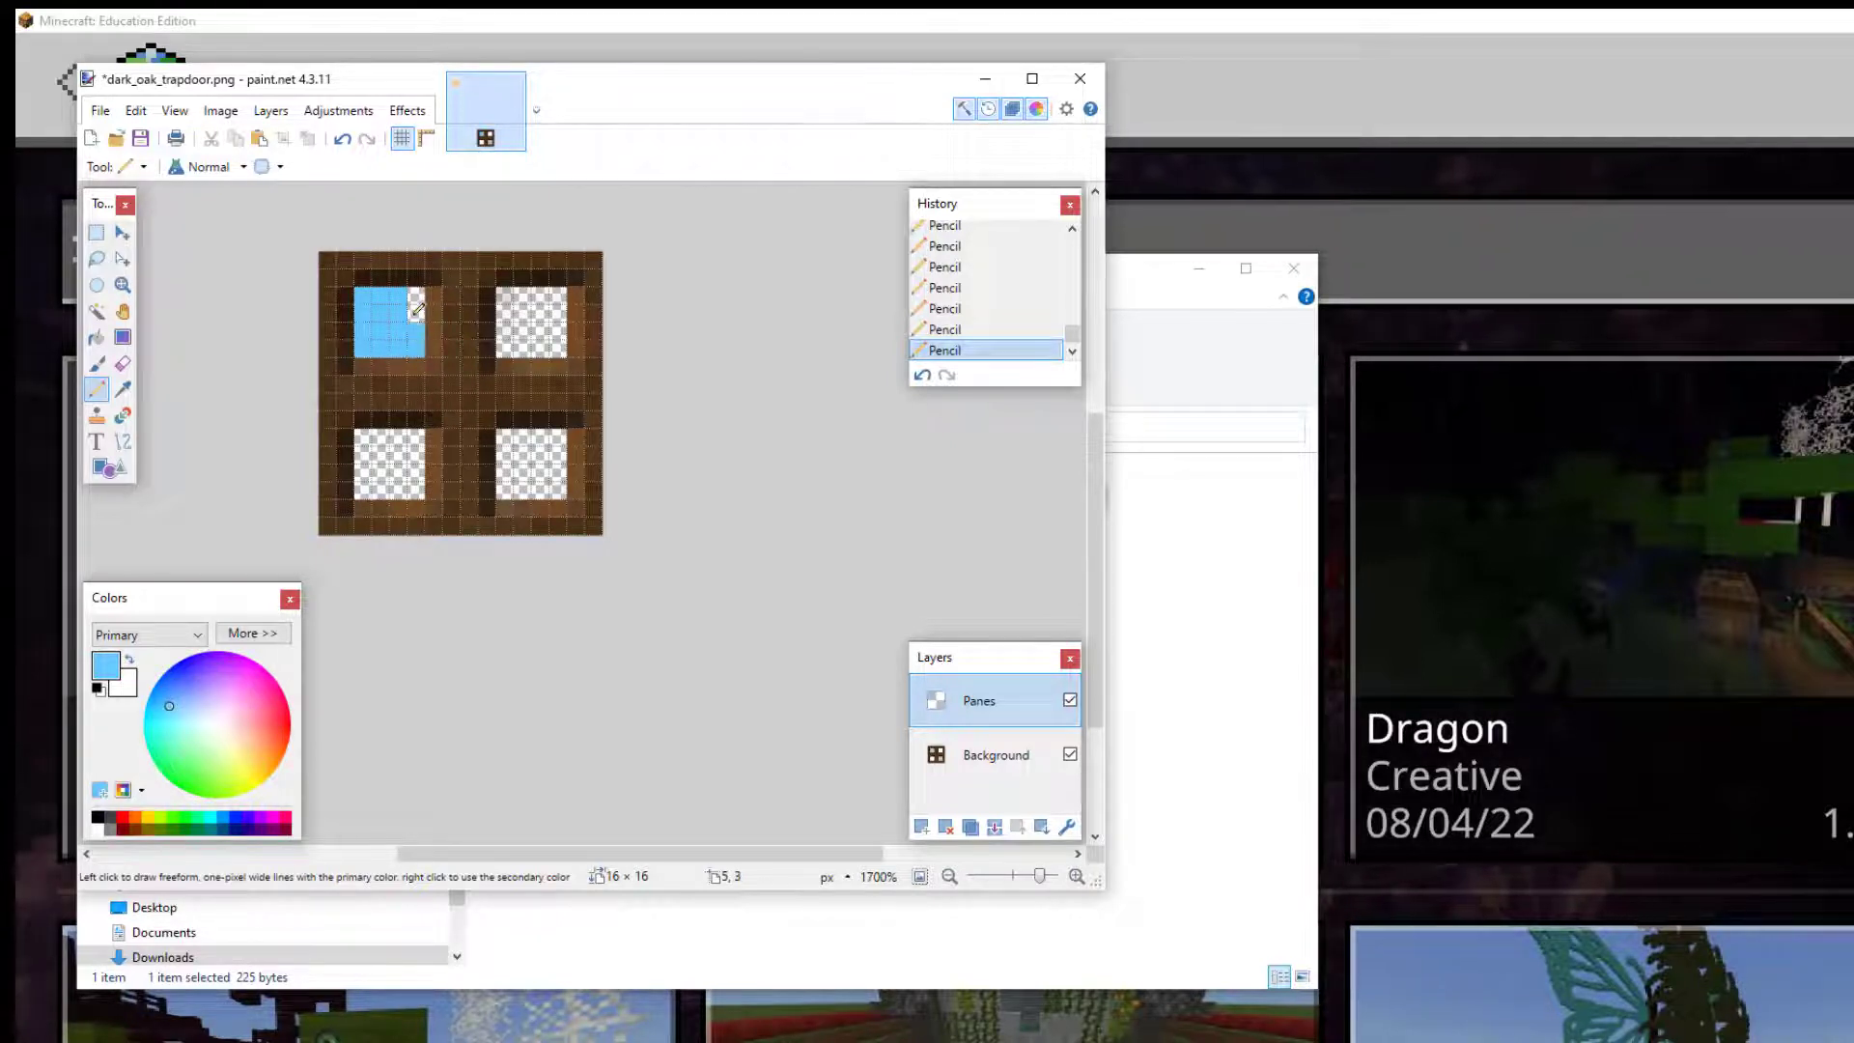
left_click(417, 313)
left_click(416, 295)
Fill the top-right, lower-right and lower-left panes with light blue.
left_click(504, 295)
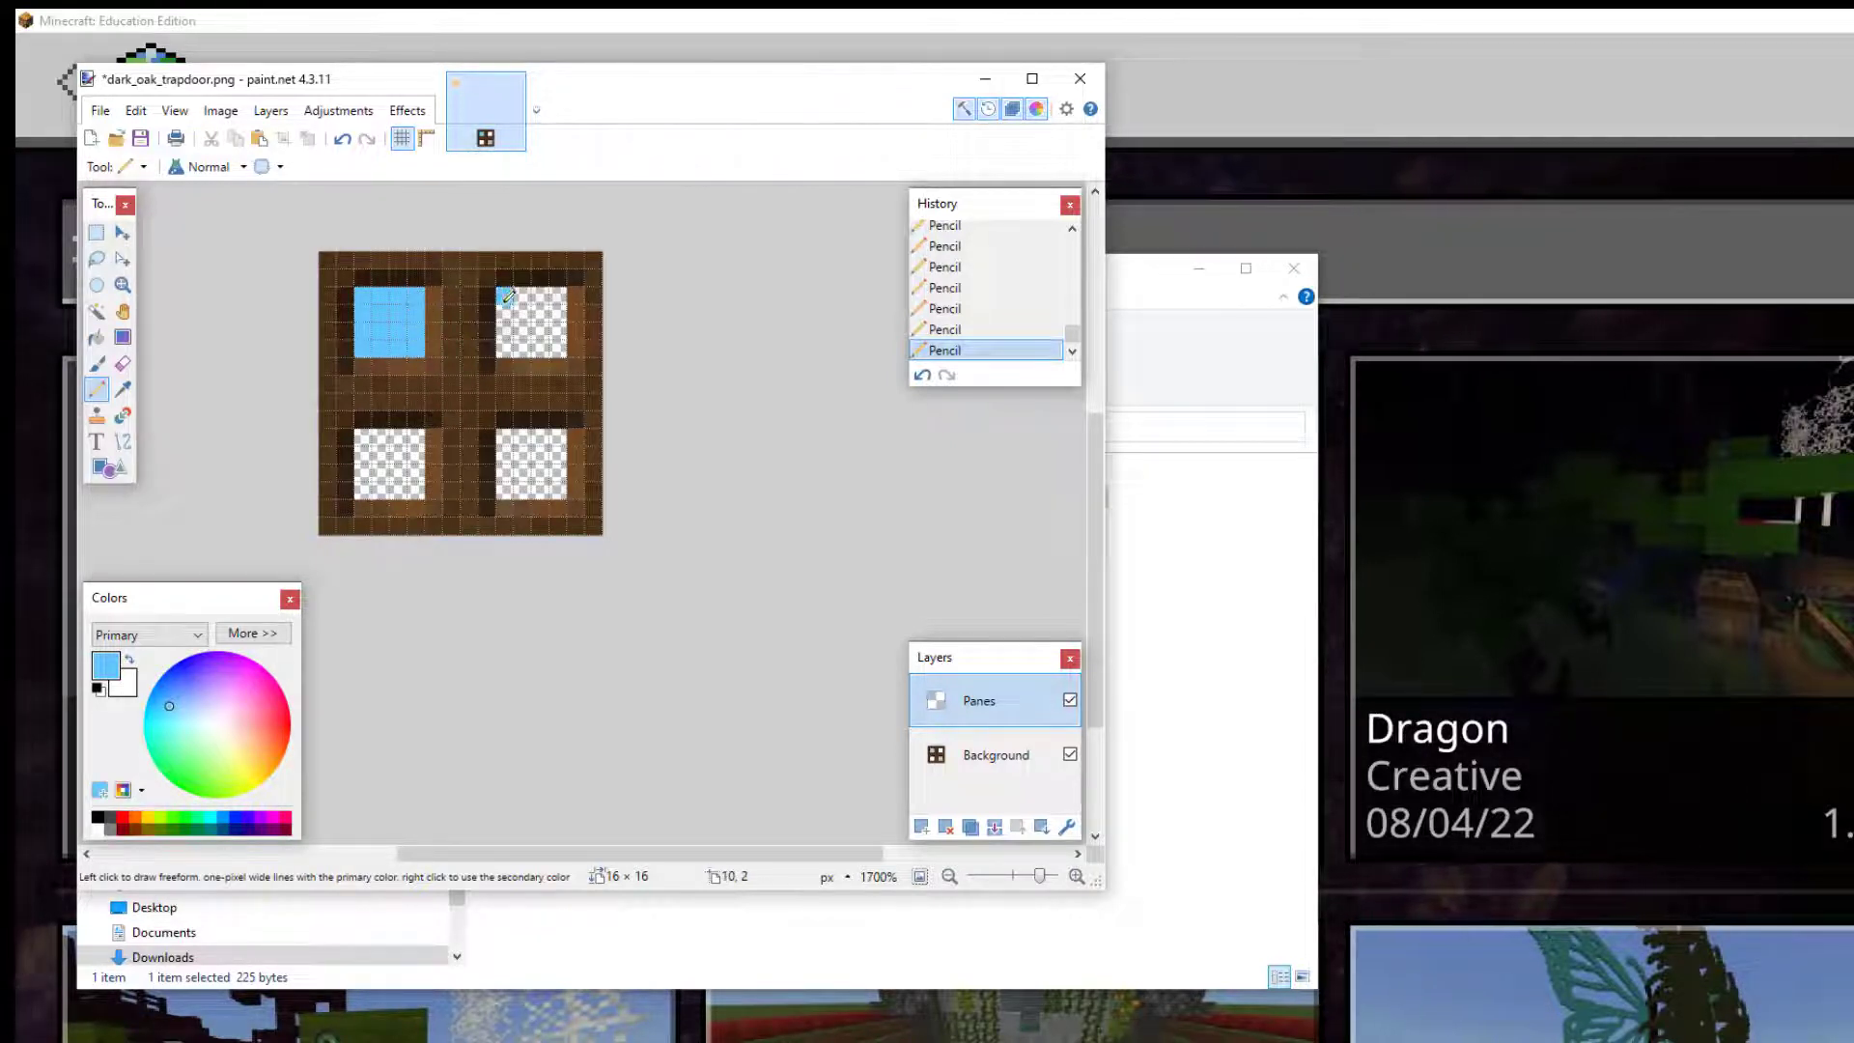
left_click(504, 313)
left_click(505, 331)
left_click(504, 349)
left_click(521, 332)
left_click(522, 313)
left_click(522, 296)
left_click(540, 296)
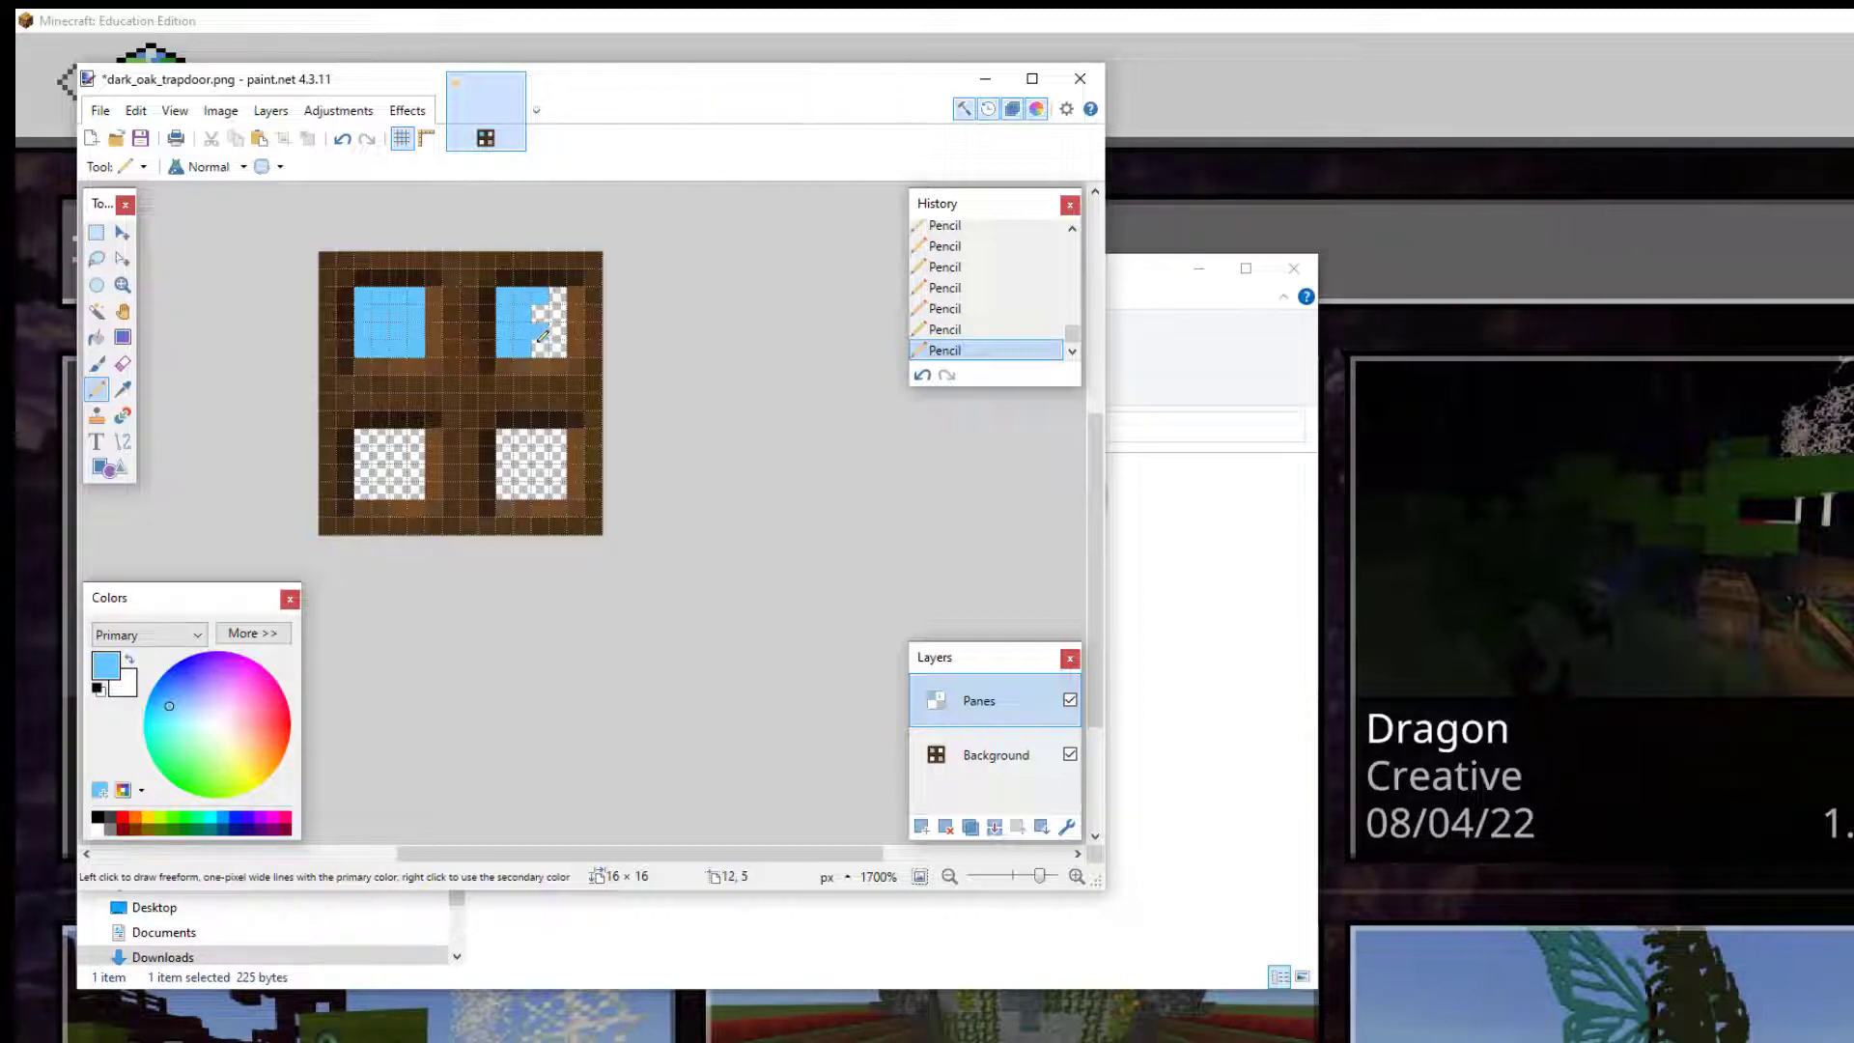
left_click(540, 331)
left_click(540, 349)
left_click(558, 349)
left_click(558, 313)
left_click(559, 295)
left_click(540, 313)
left_click(558, 331)
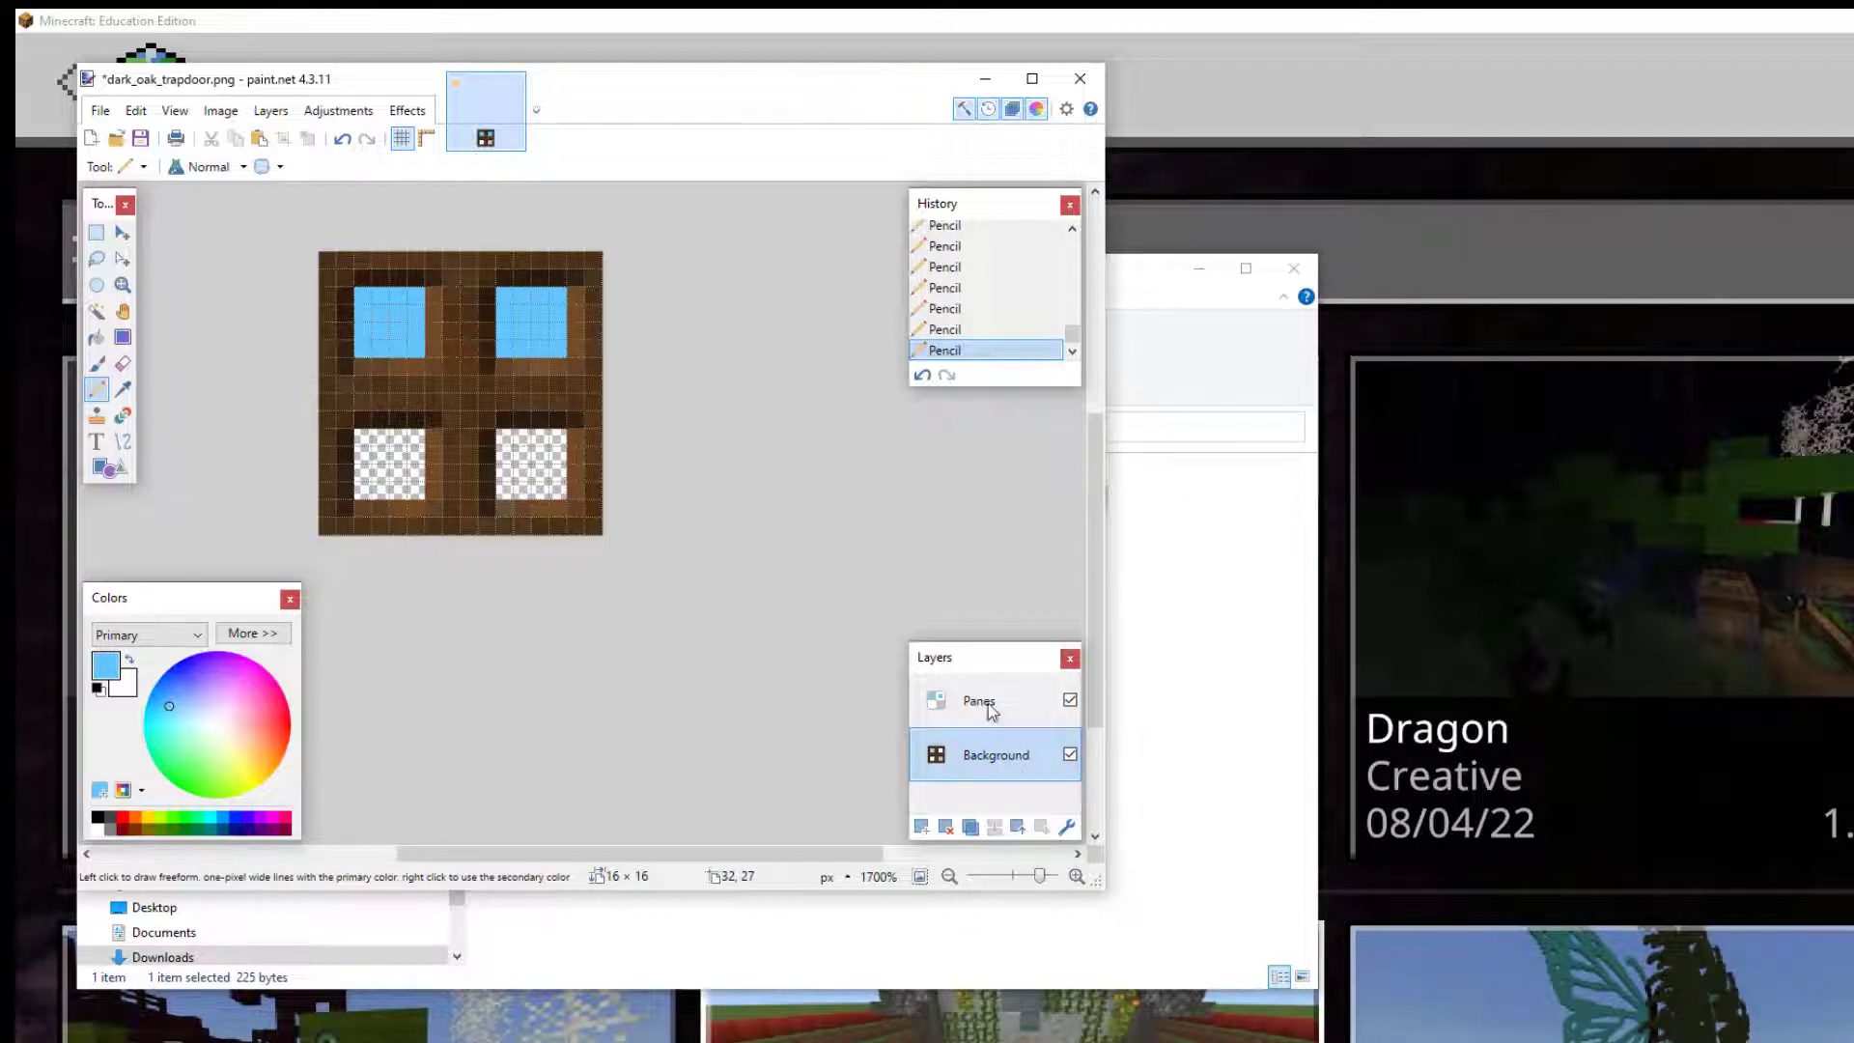
left_click(505, 438)
mouse_move(509, 448)
left_mouse_down()
mouse_move(522, 491)
mouse_move(528, 438)
mouse_move(545, 438)
mouse_move(557, 495)
mouse_move(565, 456)
left_mouse_up()
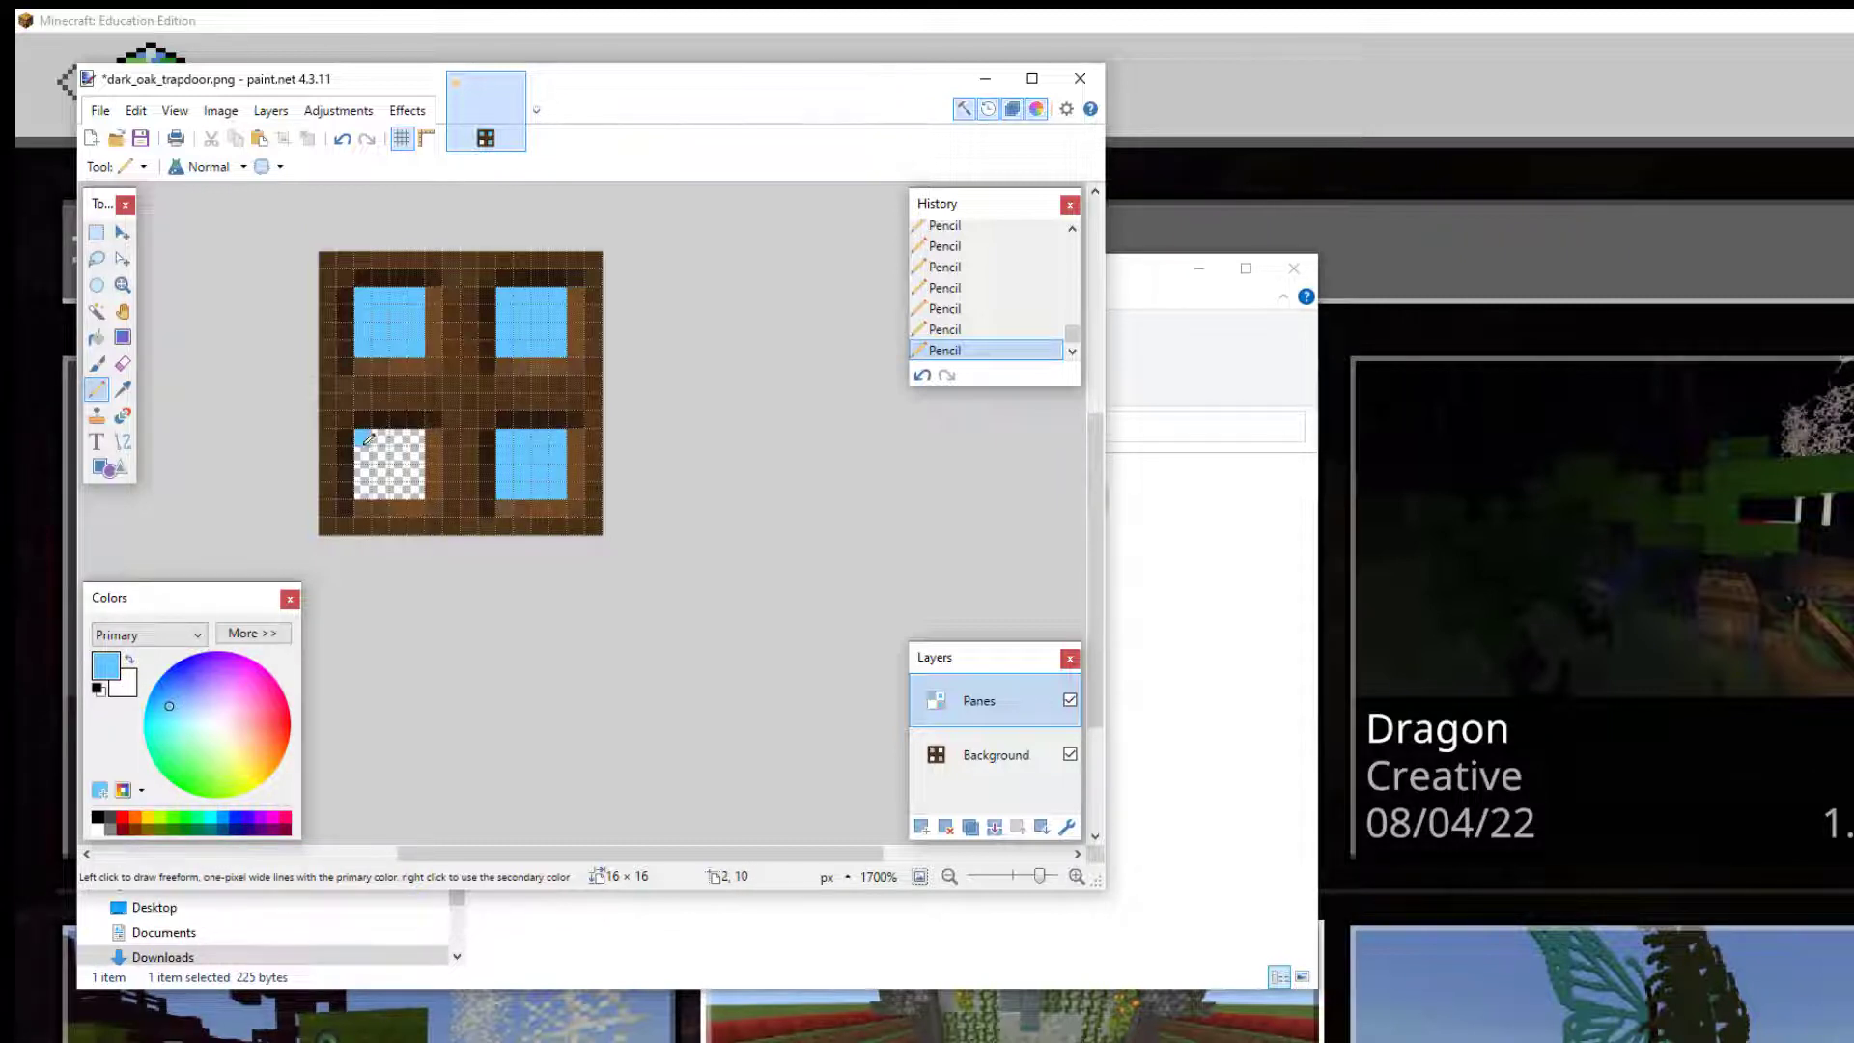
mouse_move(388, 482)
left_mouse_down()
mouse_move(386, 427)
mouse_move(396, 487)
mouse_move(415, 488)
mouse_move(417, 446)
left_mouse_up()
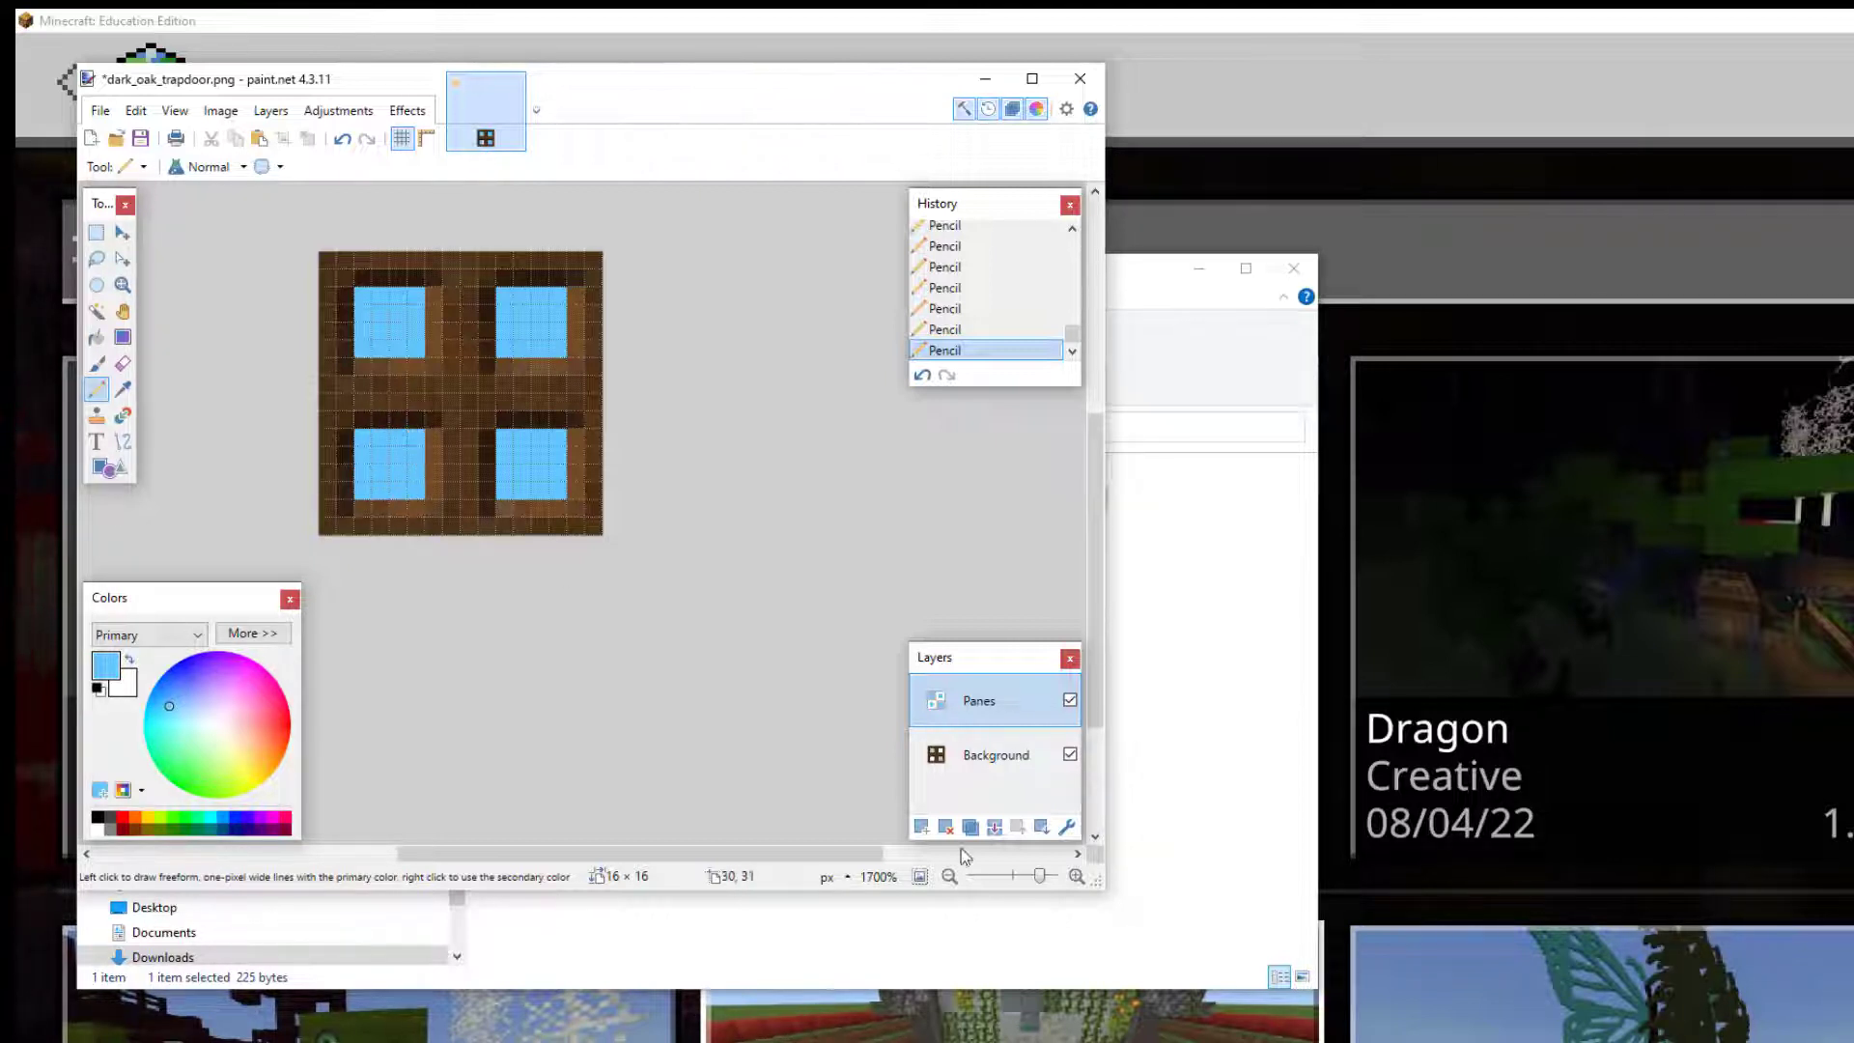
Lower the Panes layer opacity to about 73 so the blue panes look semi-transparent.
double_click(995, 711)
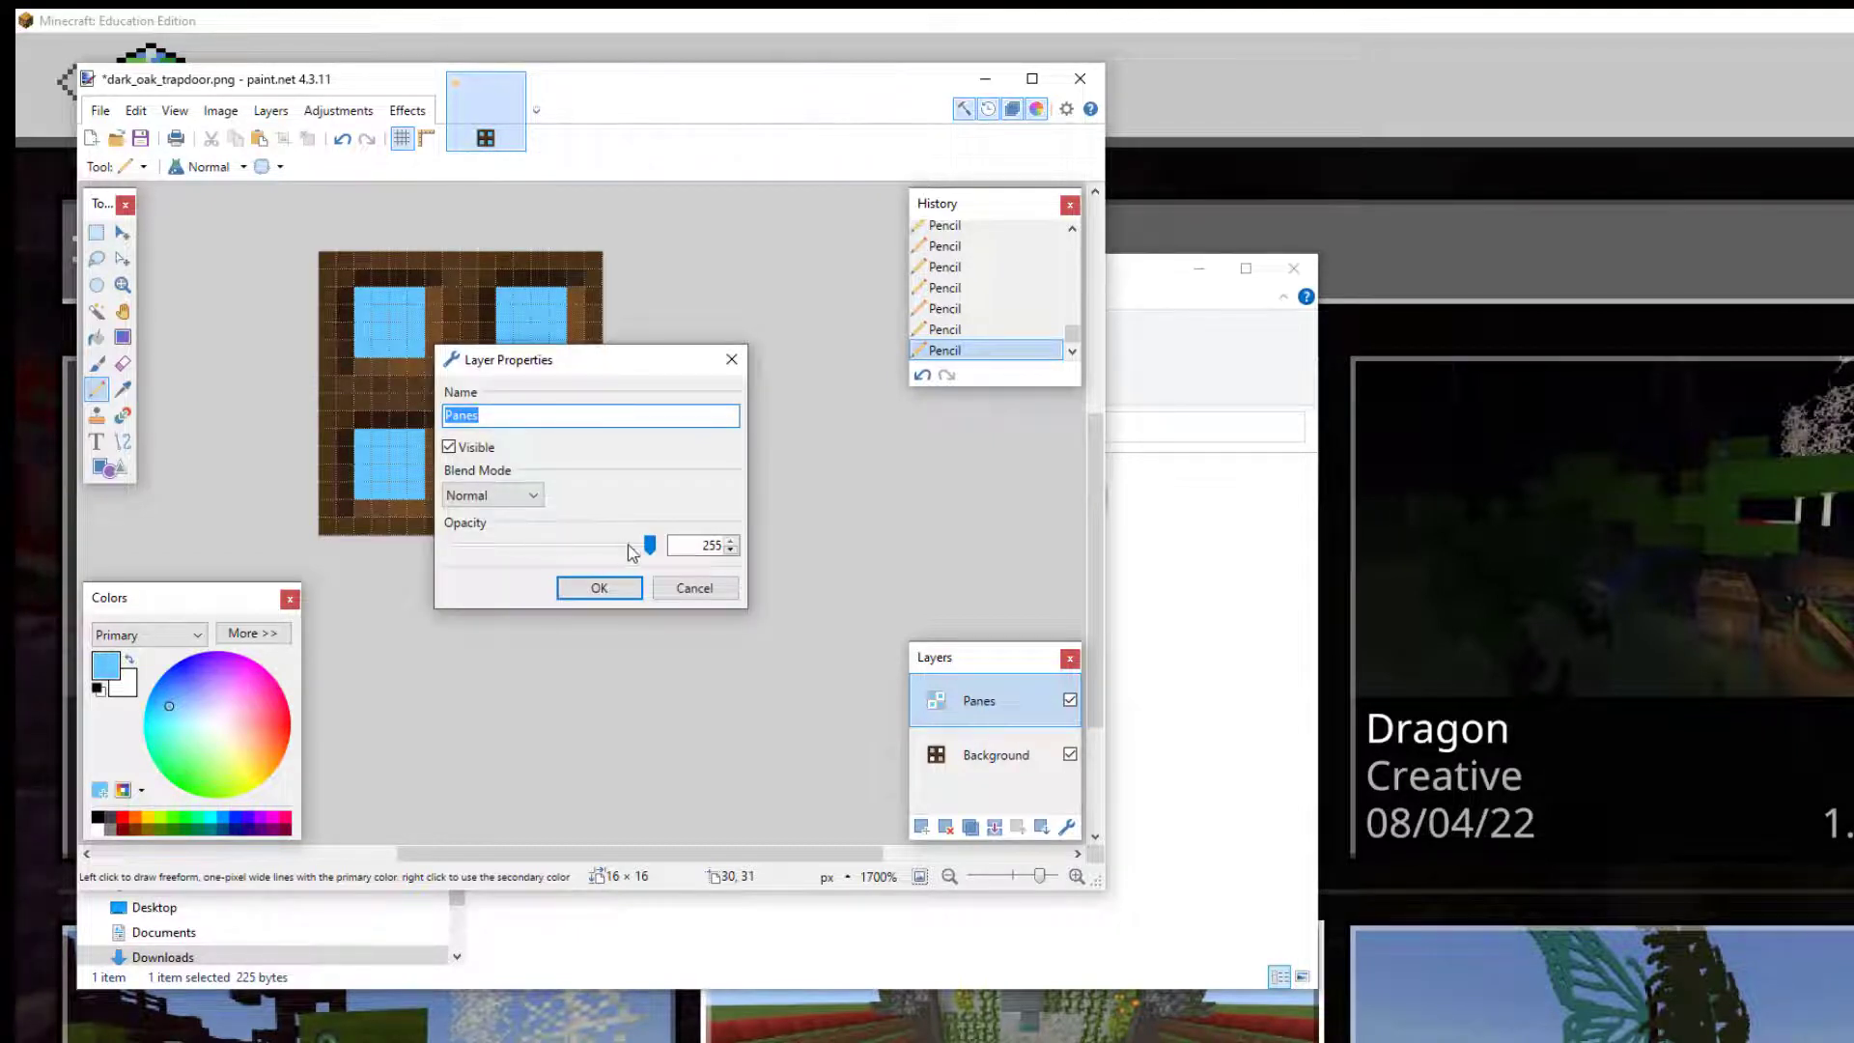
left_click_drag(649, 550, 506, 548)
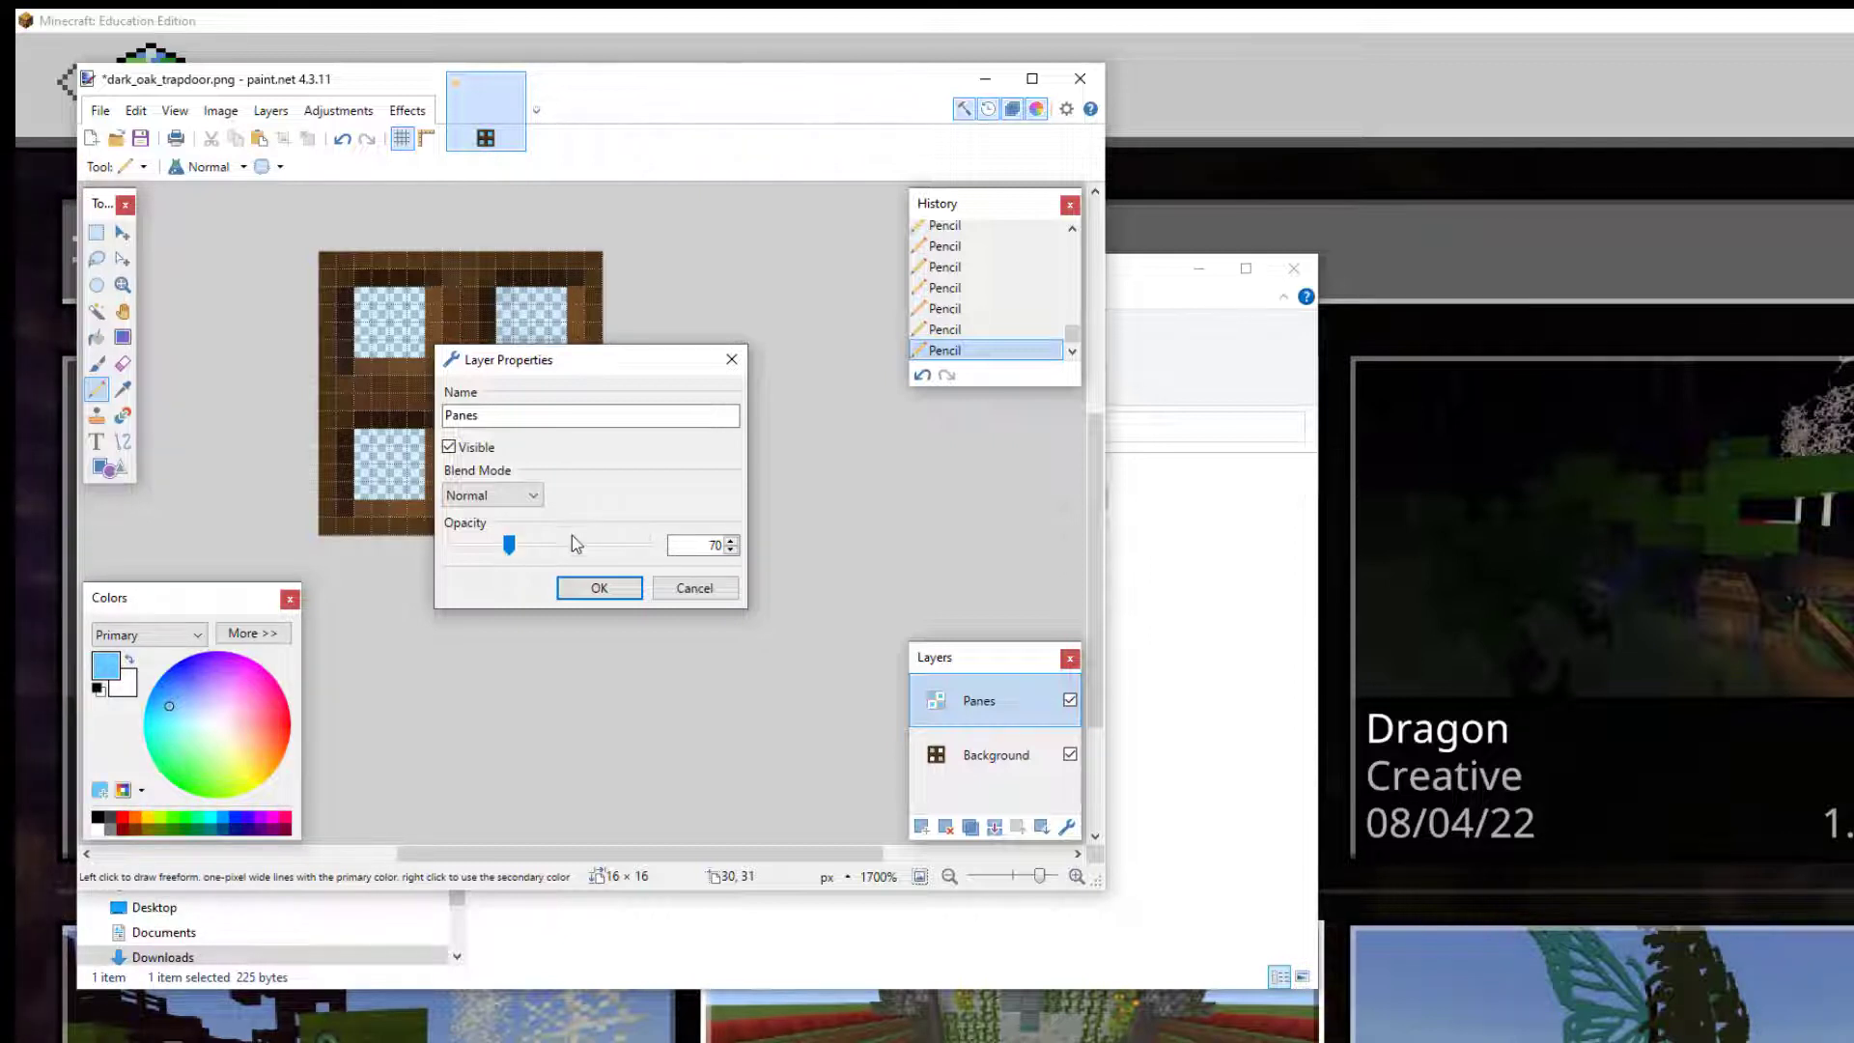
left_click(730, 360)
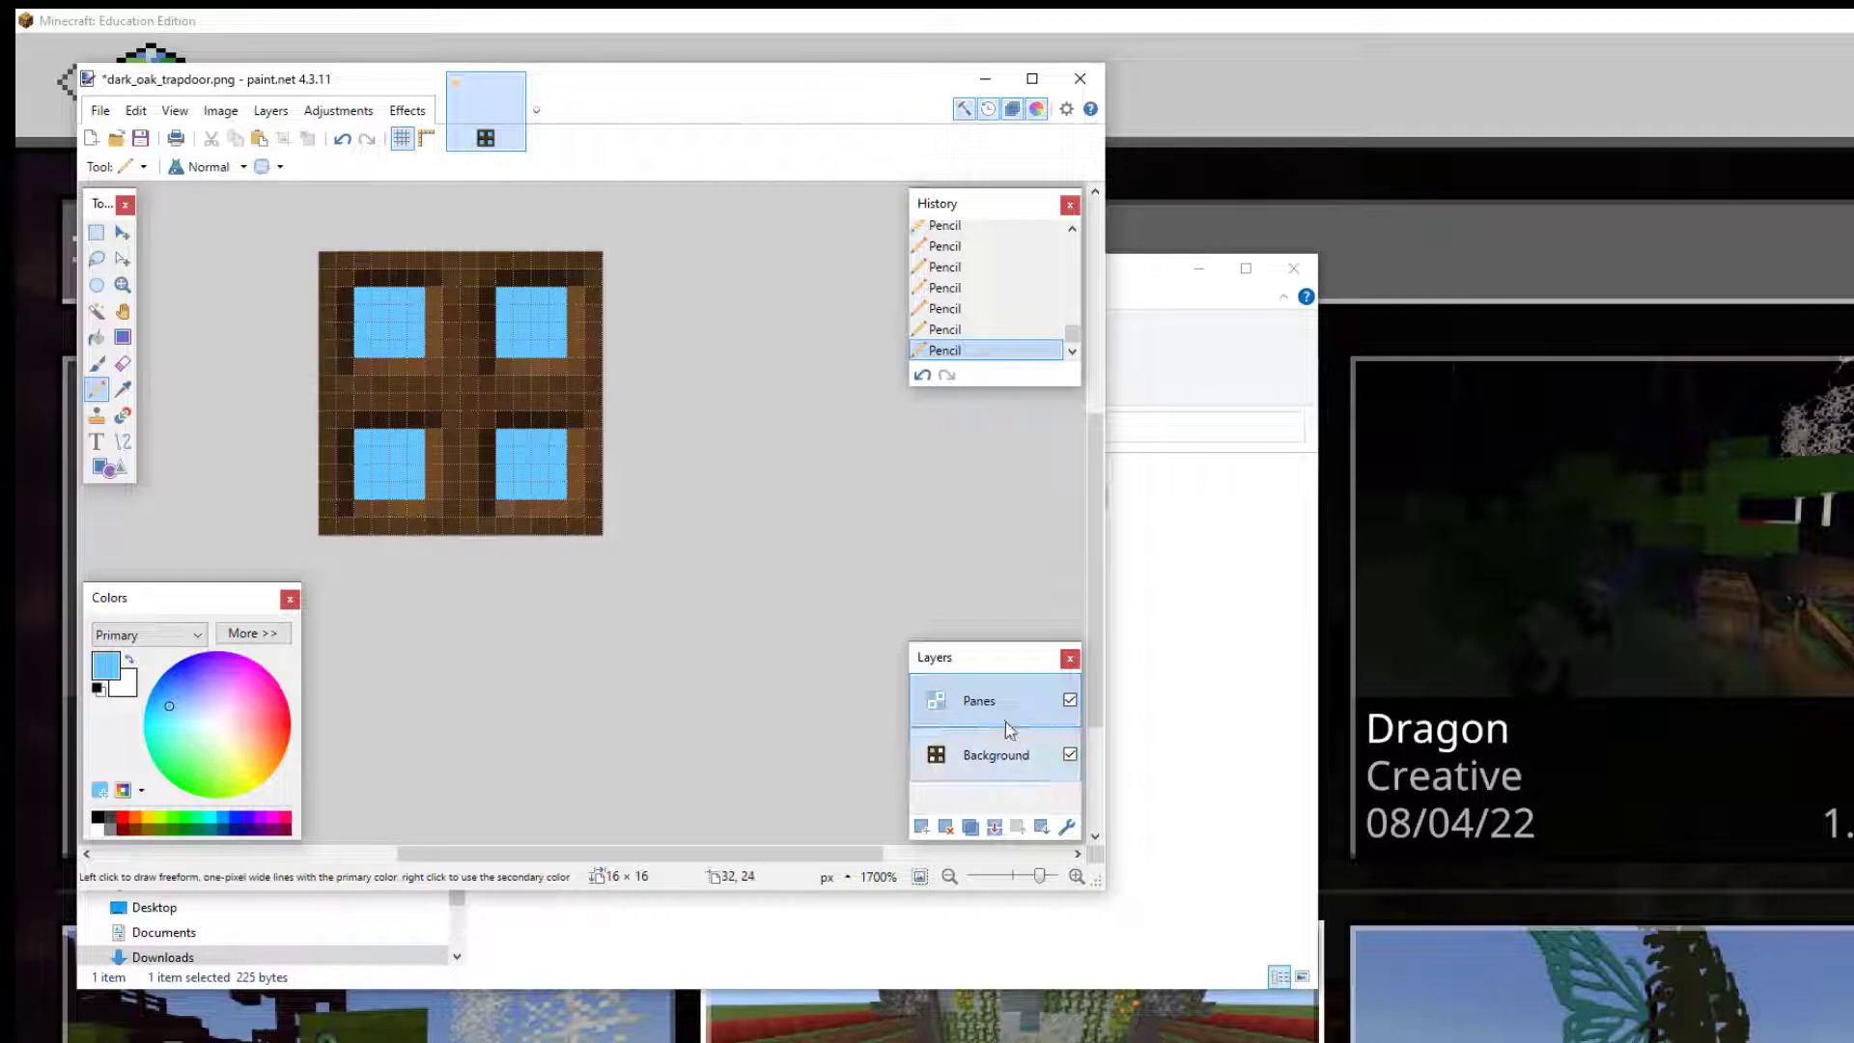
double_click(965, 697)
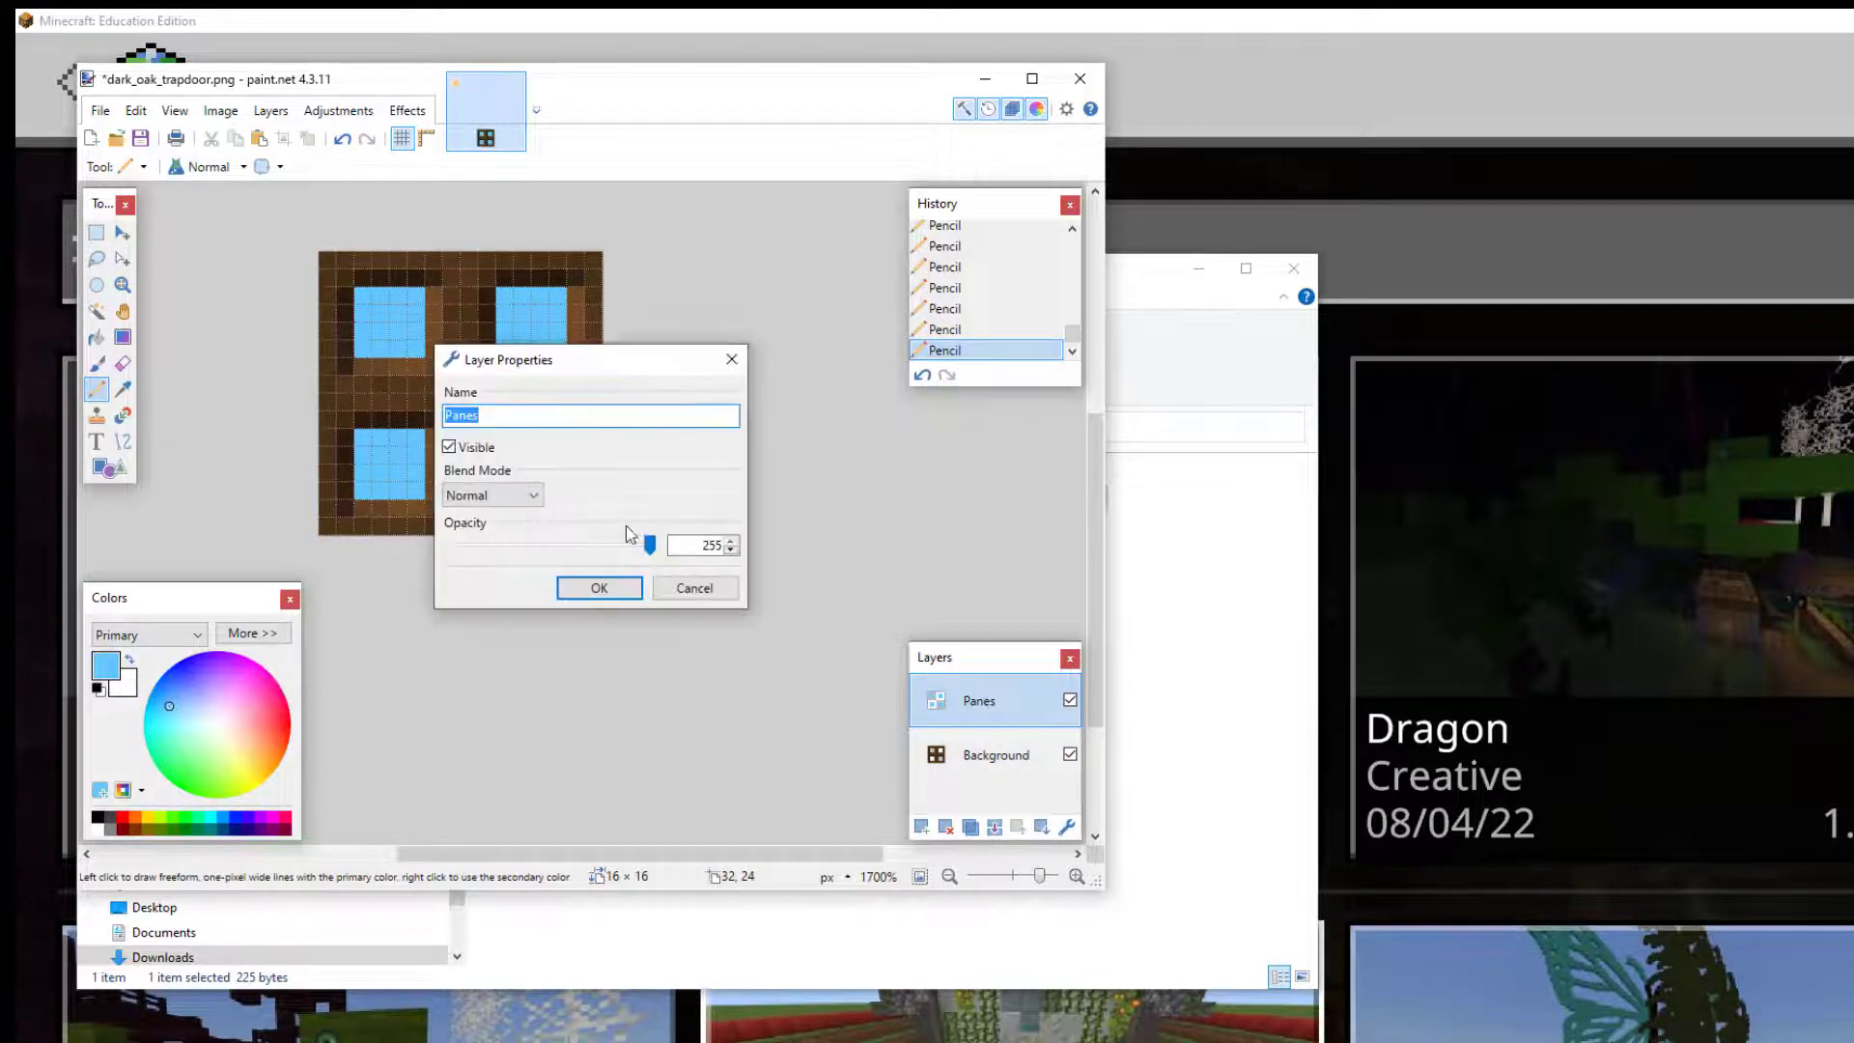
left_click_drag(650, 546, 428, 543)
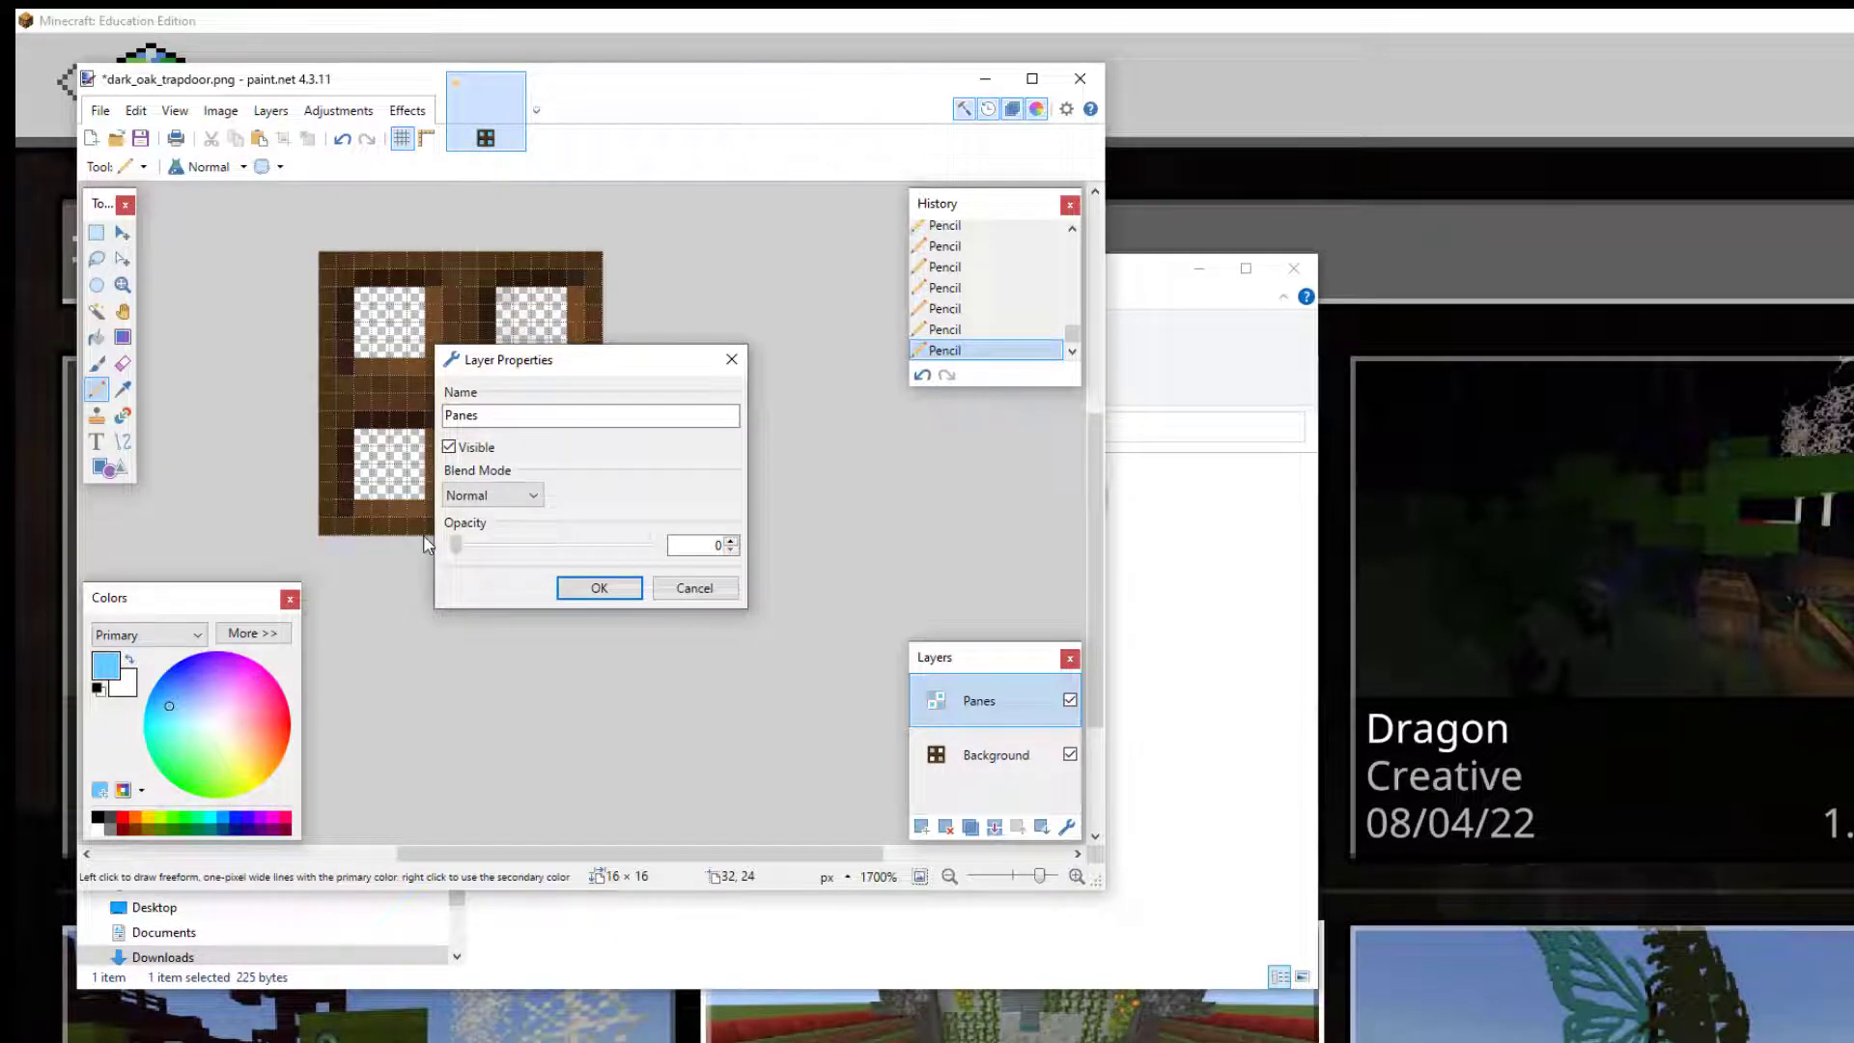
left_click_drag(450, 544, 512, 550)
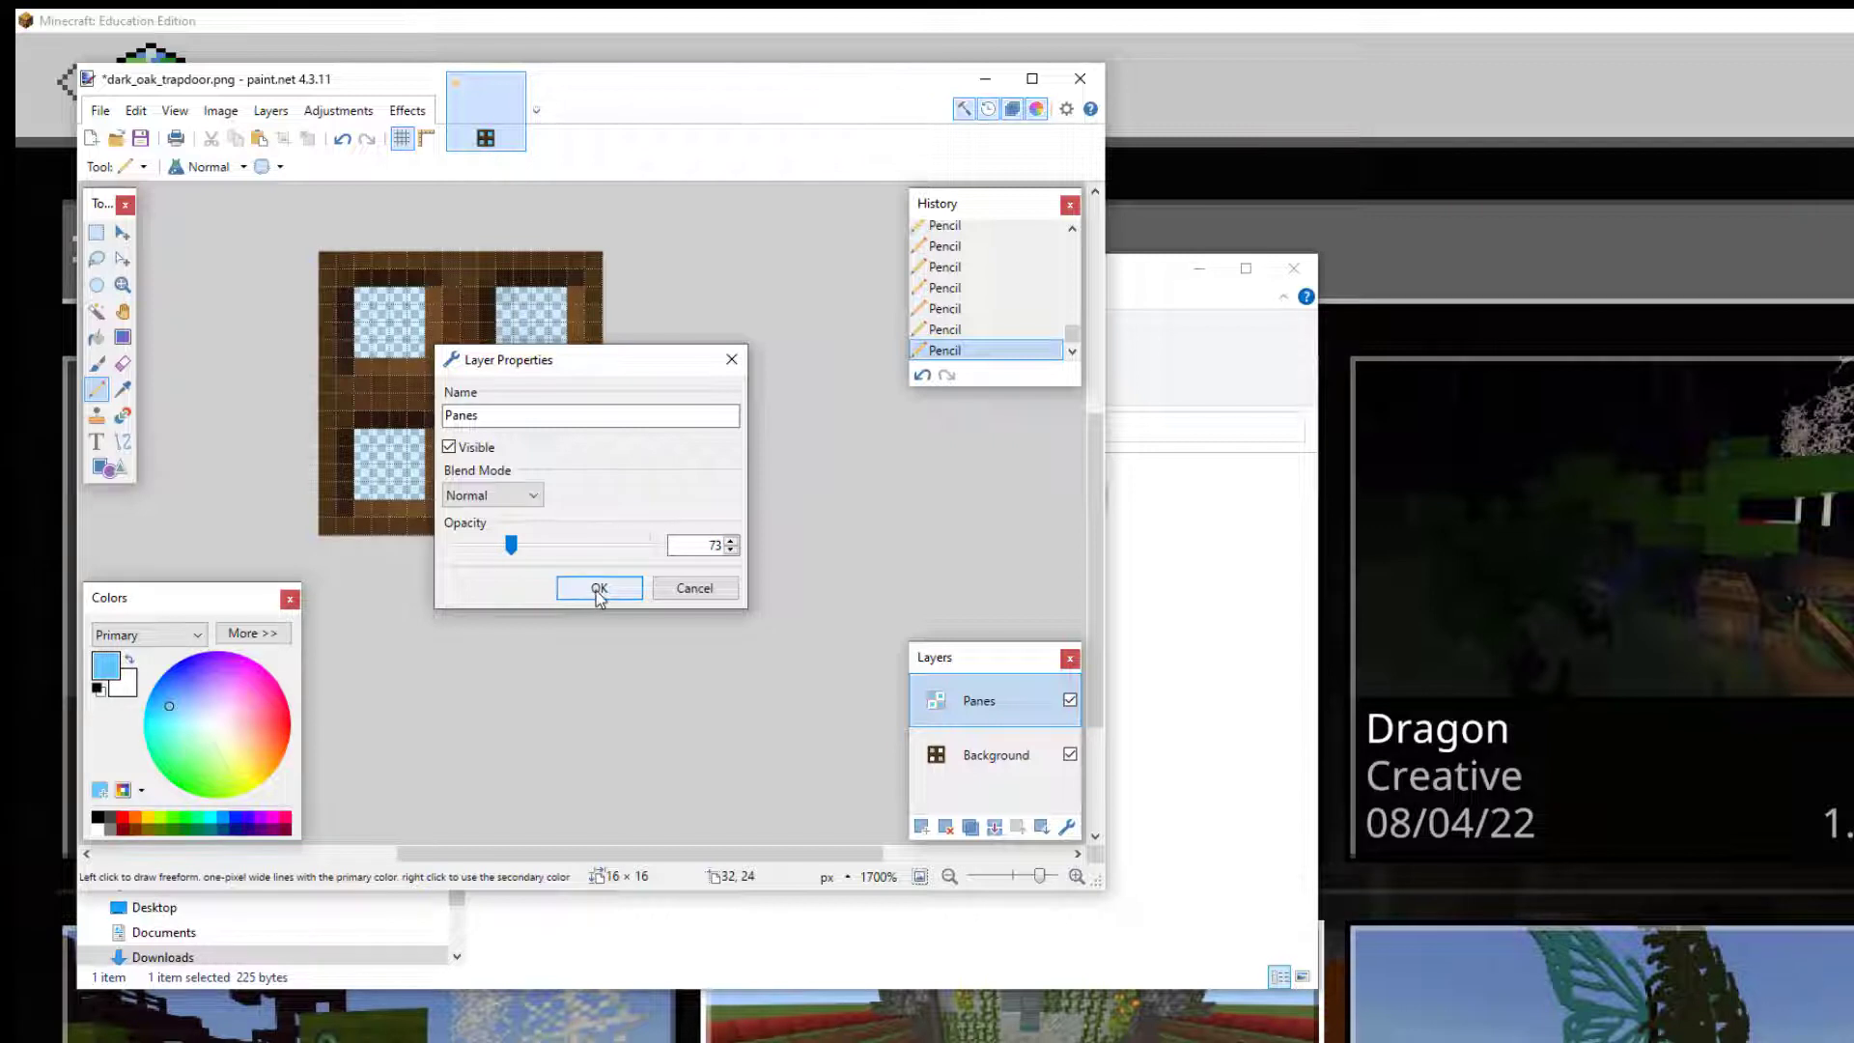
left_click(598, 589)
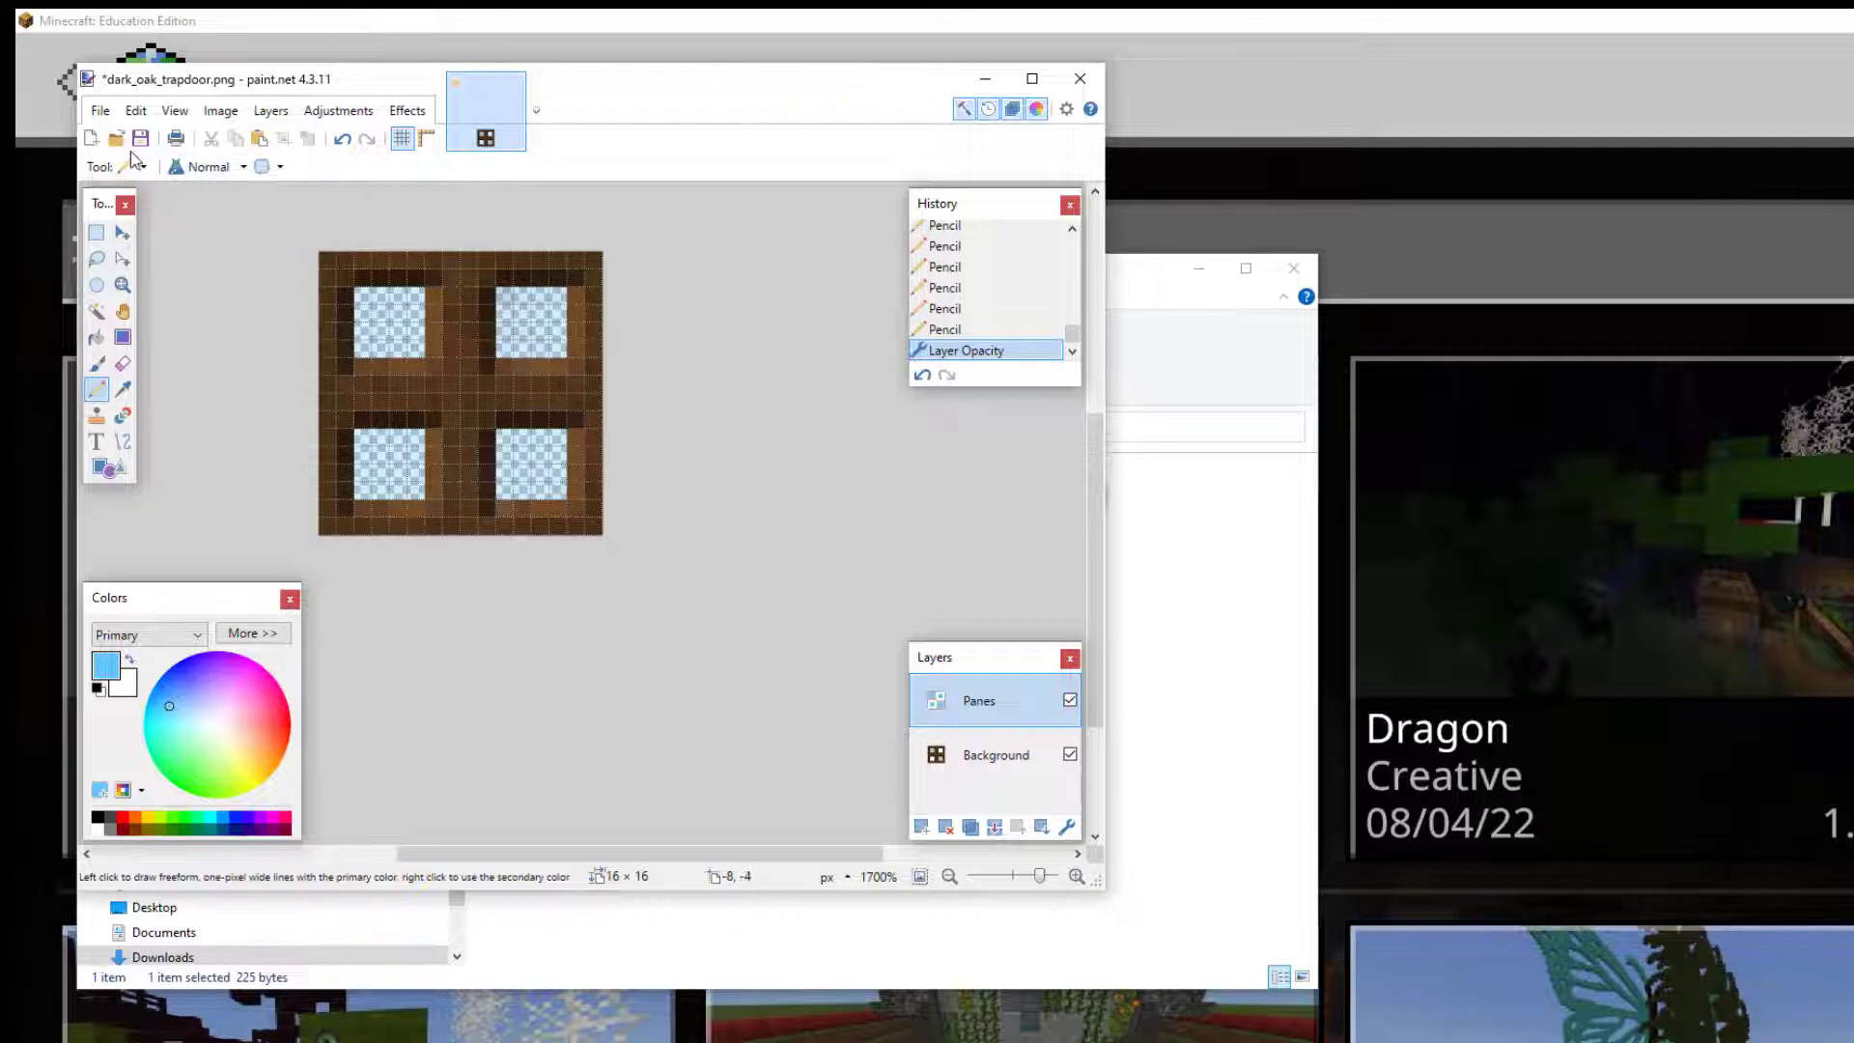
Save as PNG over dark_oak_trapdoor.png, replacing the old file and flattening the layers.
left_click(100, 110)
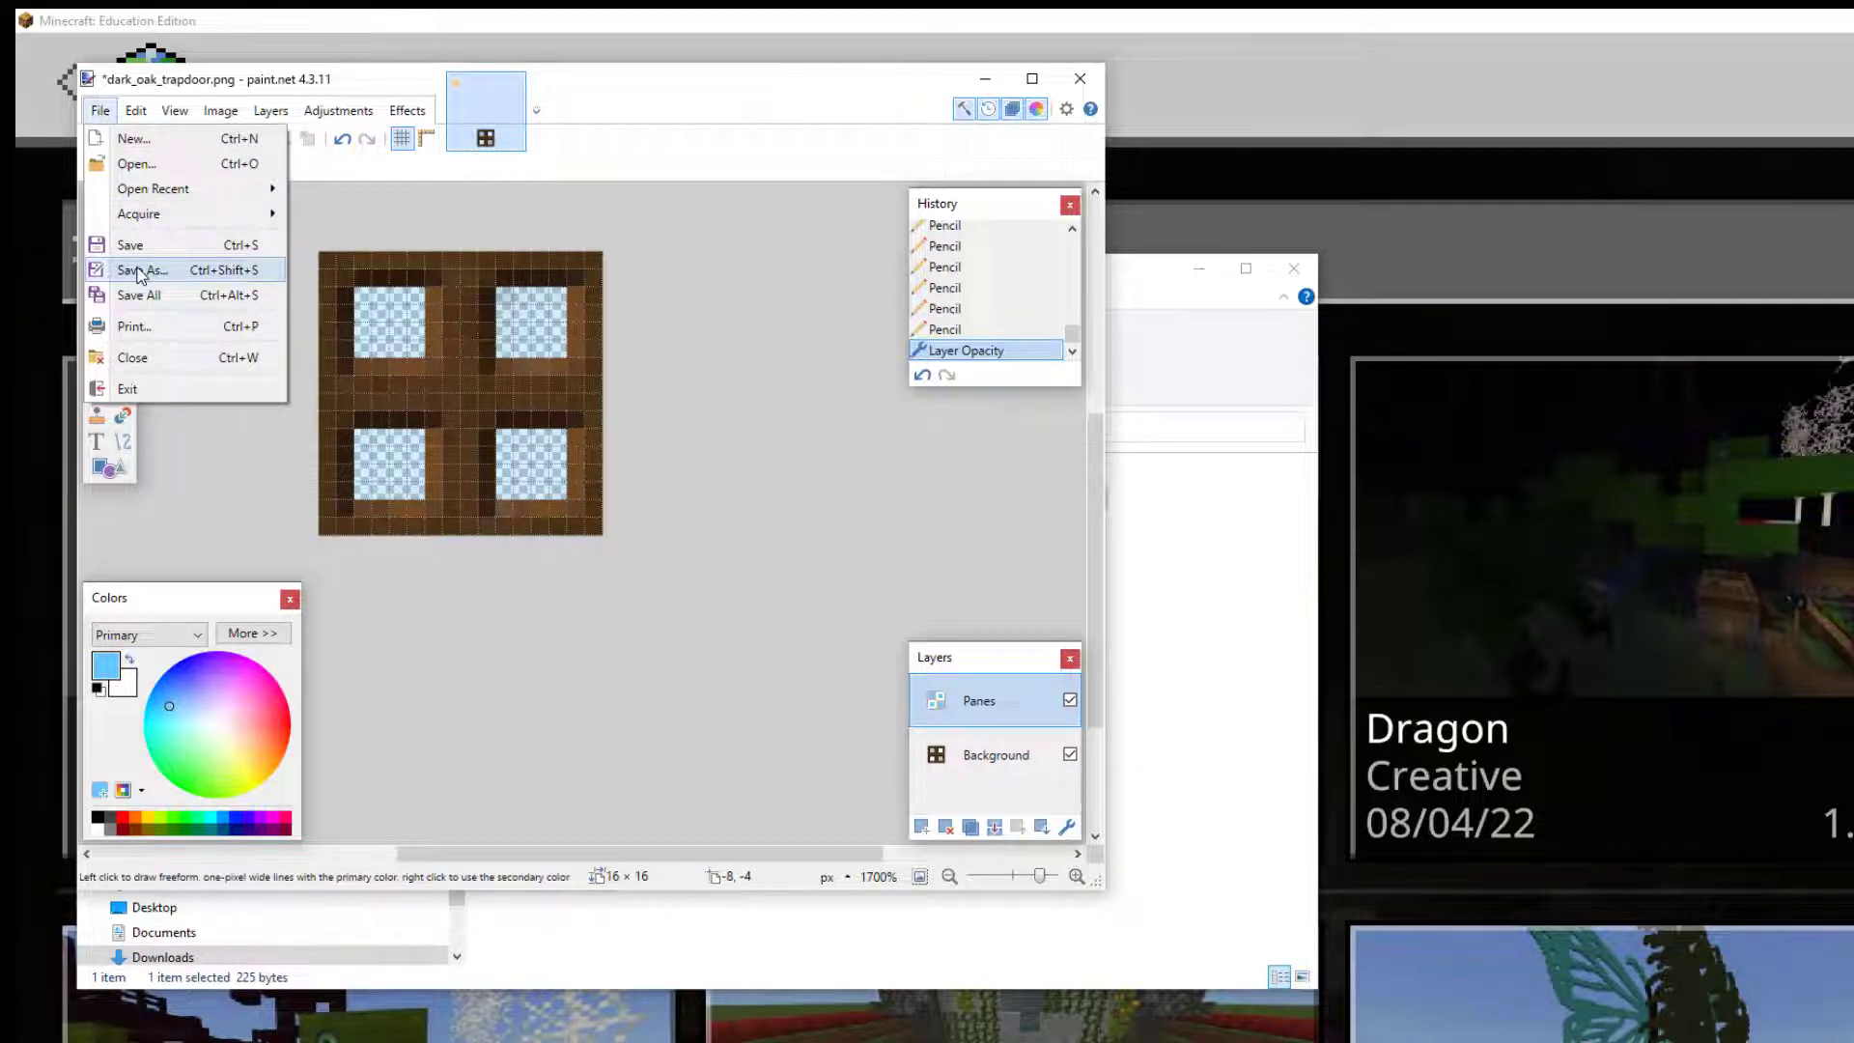
left_click(140, 271)
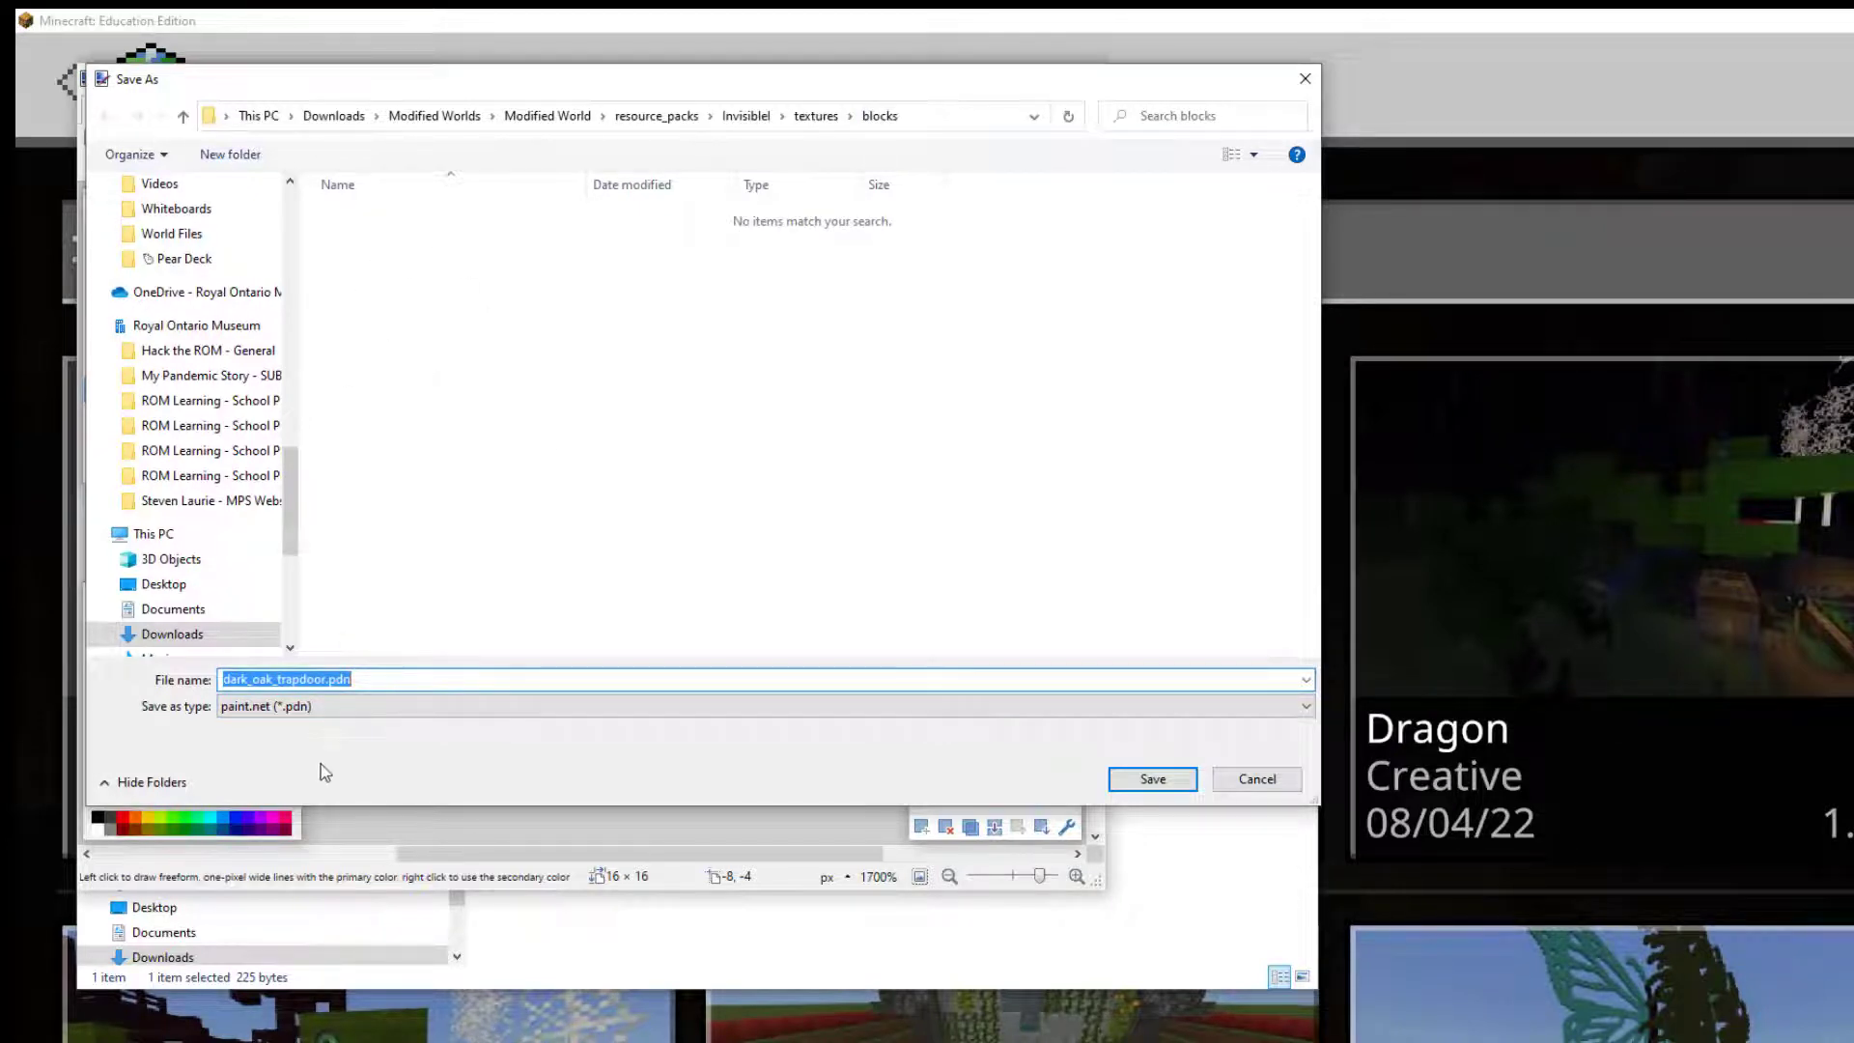
left_click(284, 709)
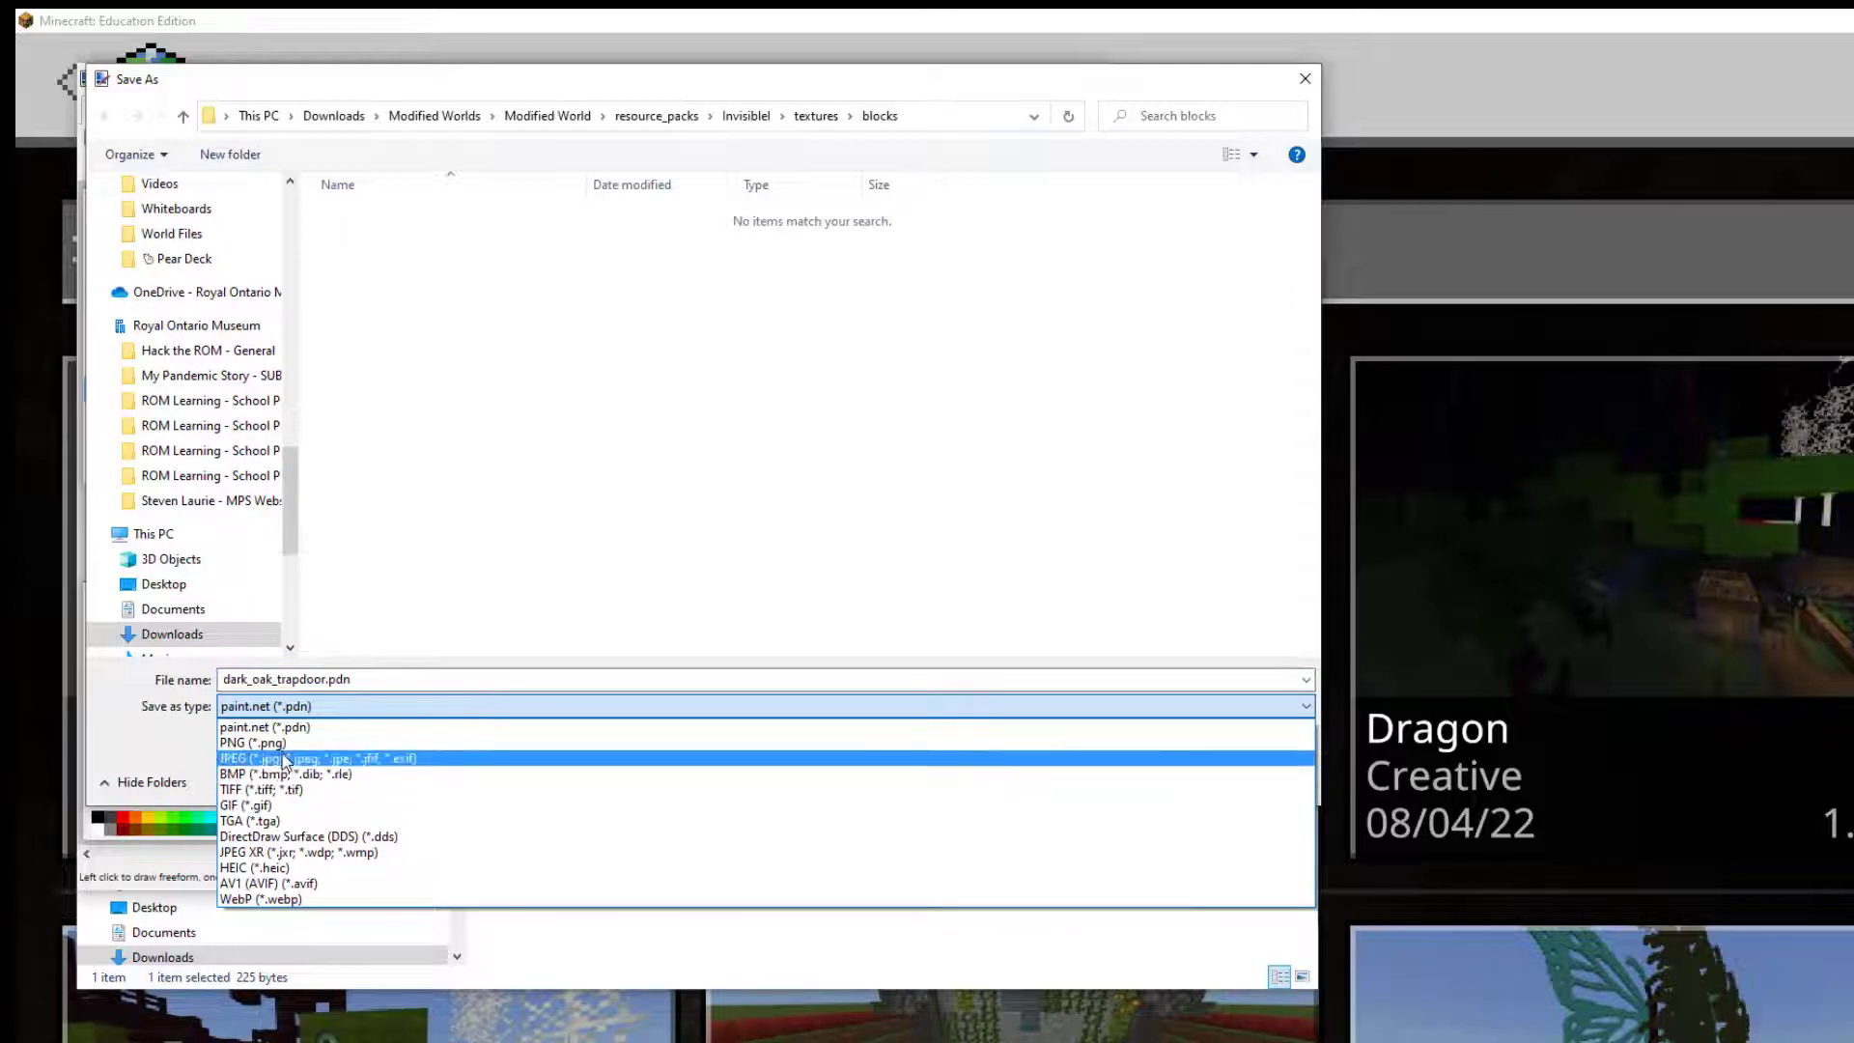
left_click(280, 742)
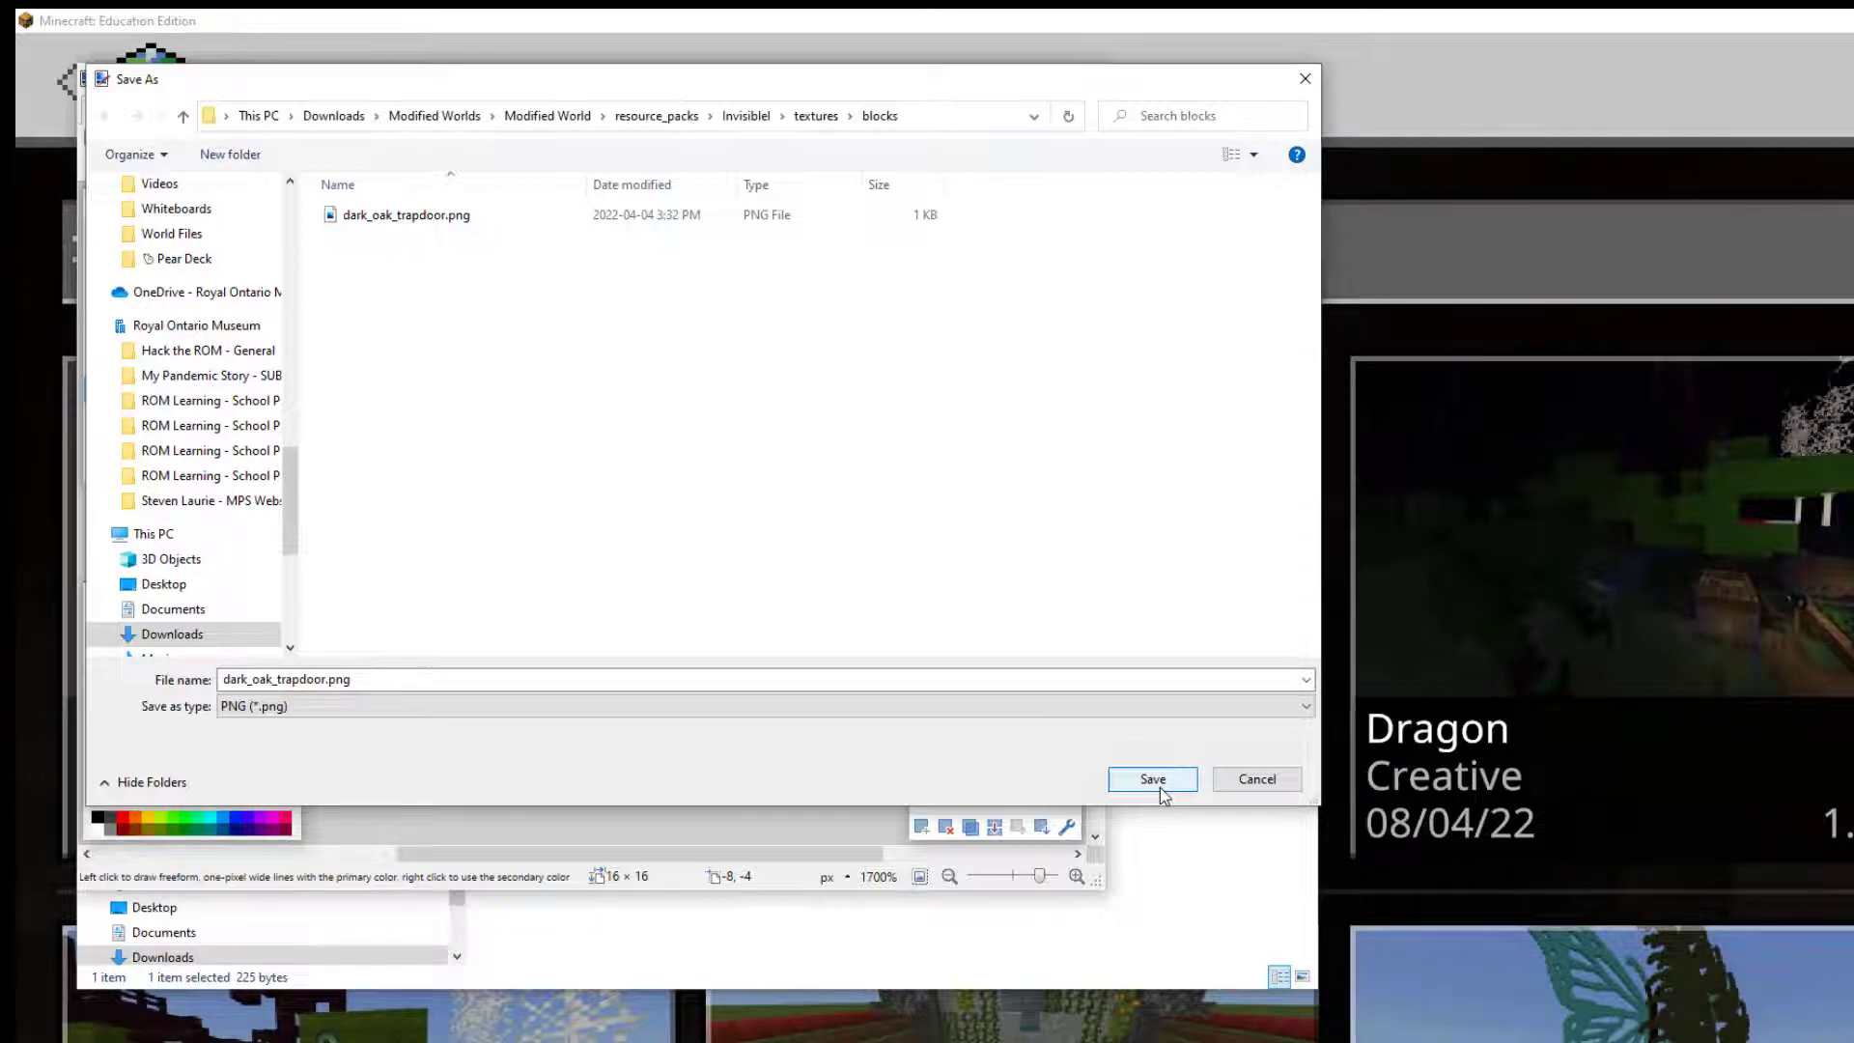
left_click(1154, 779)
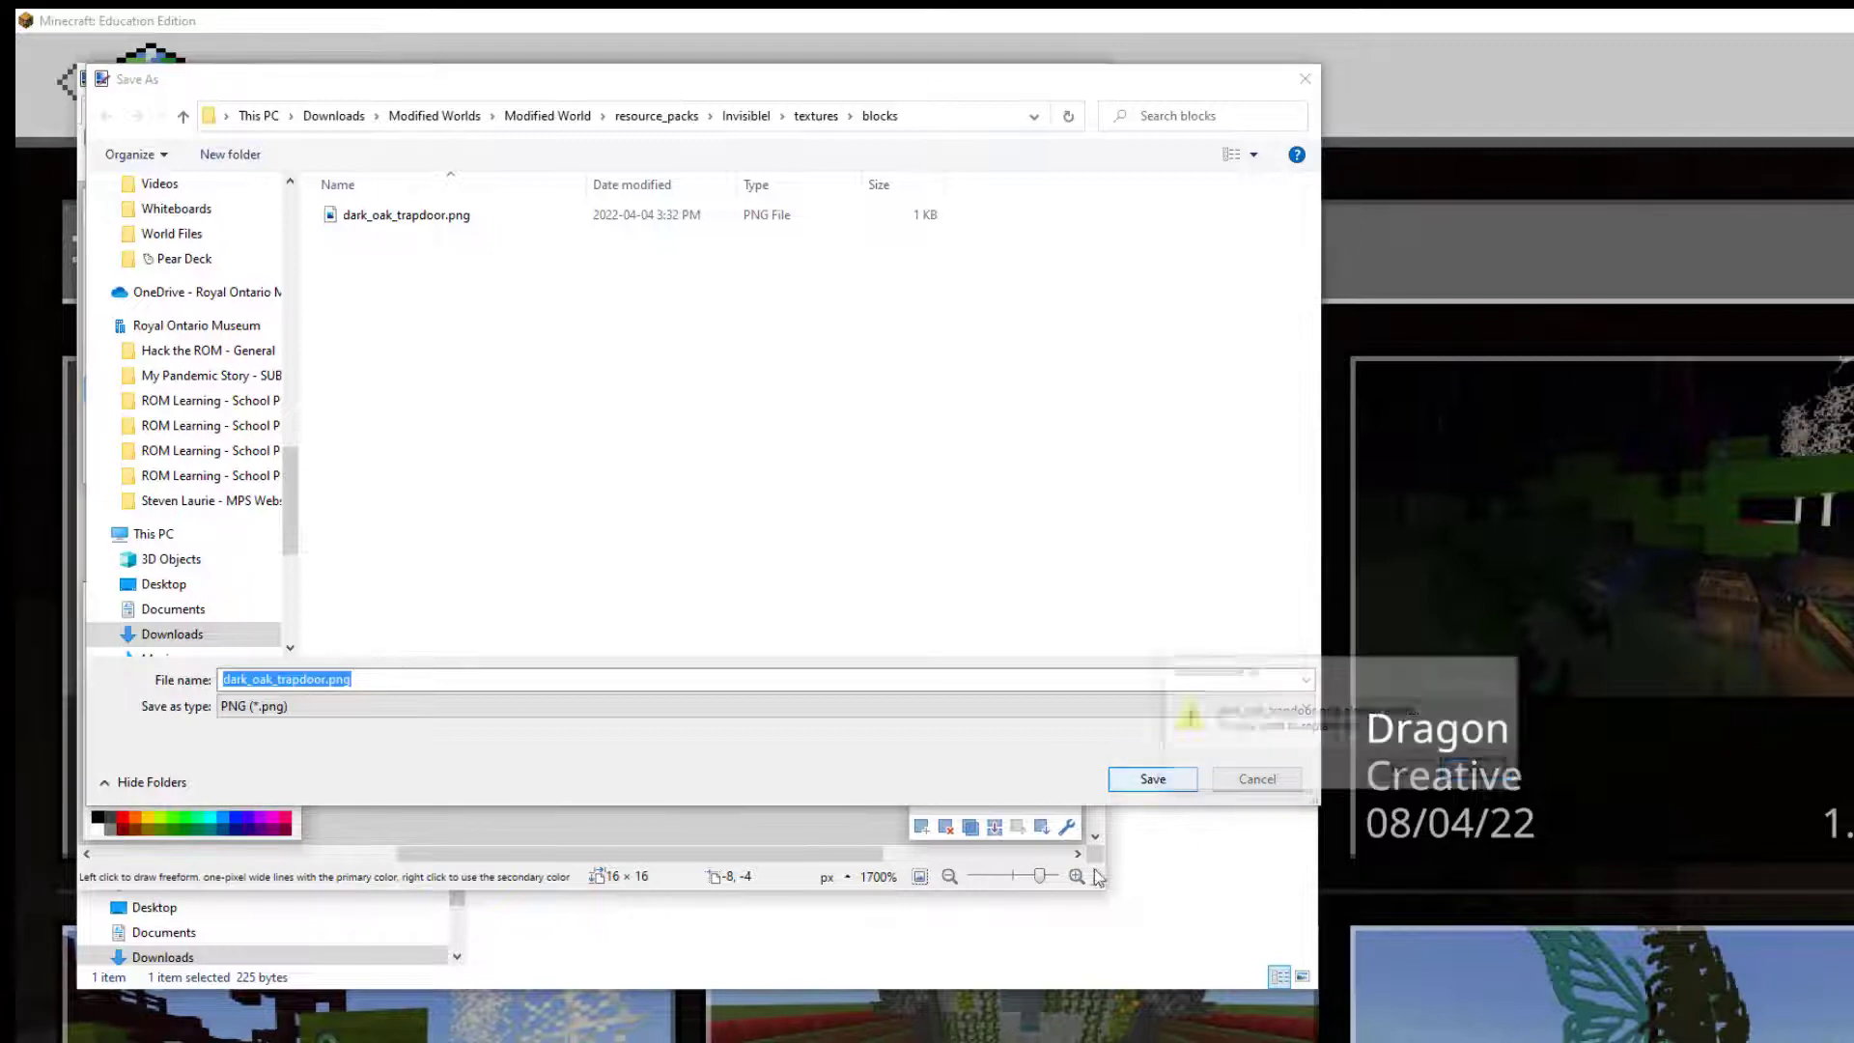
left_click(1394, 771)
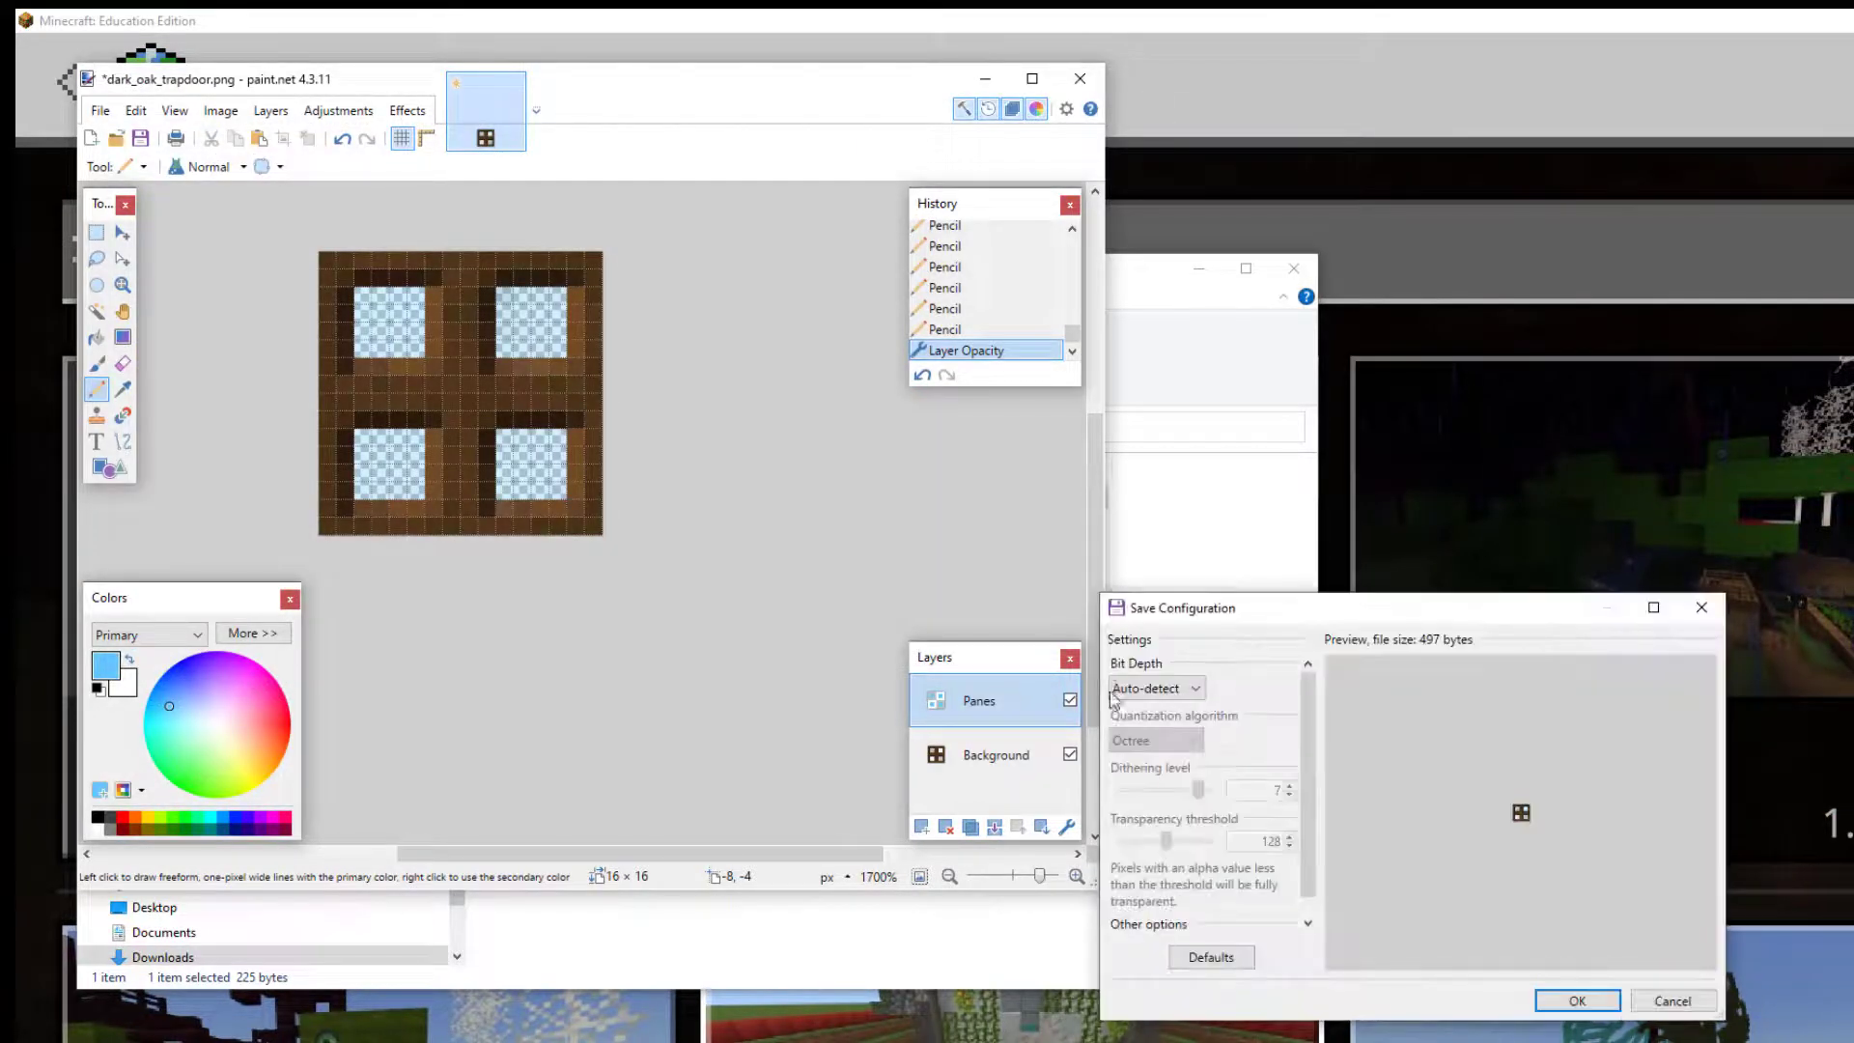
left_click(1577, 1000)
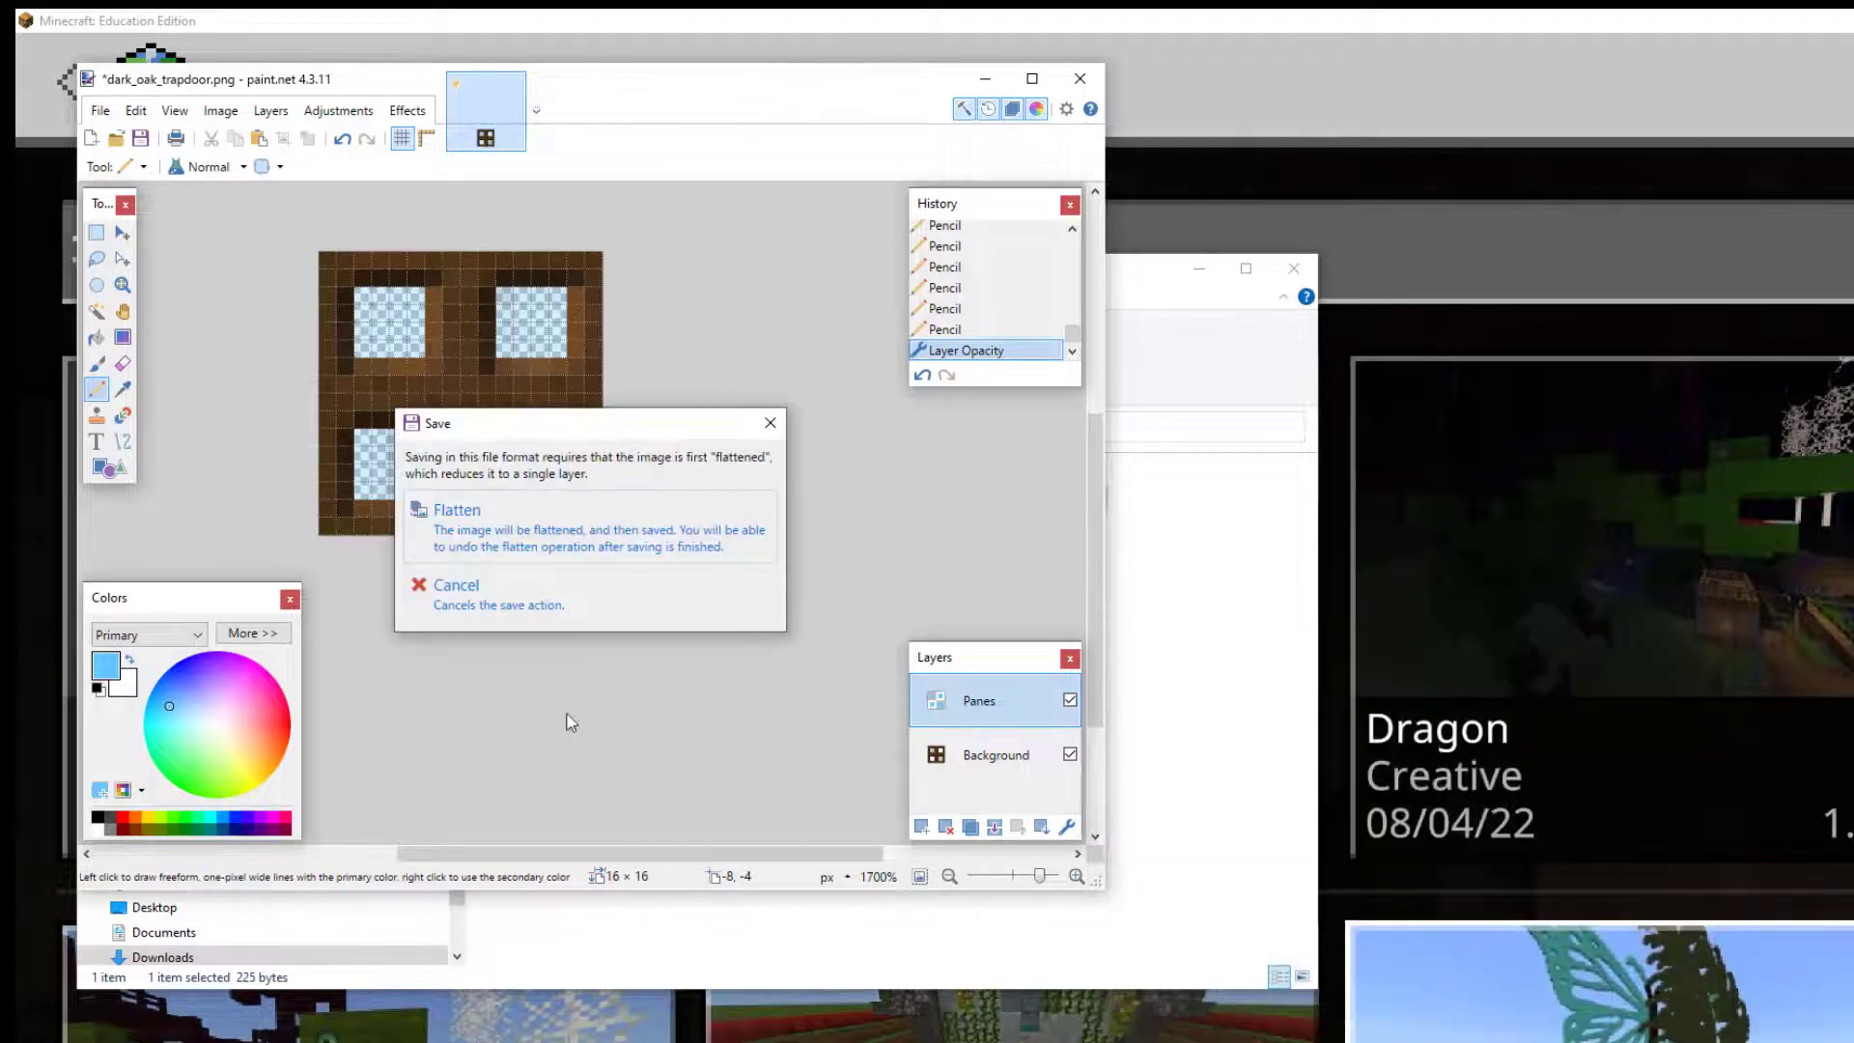
left_click(536, 529)
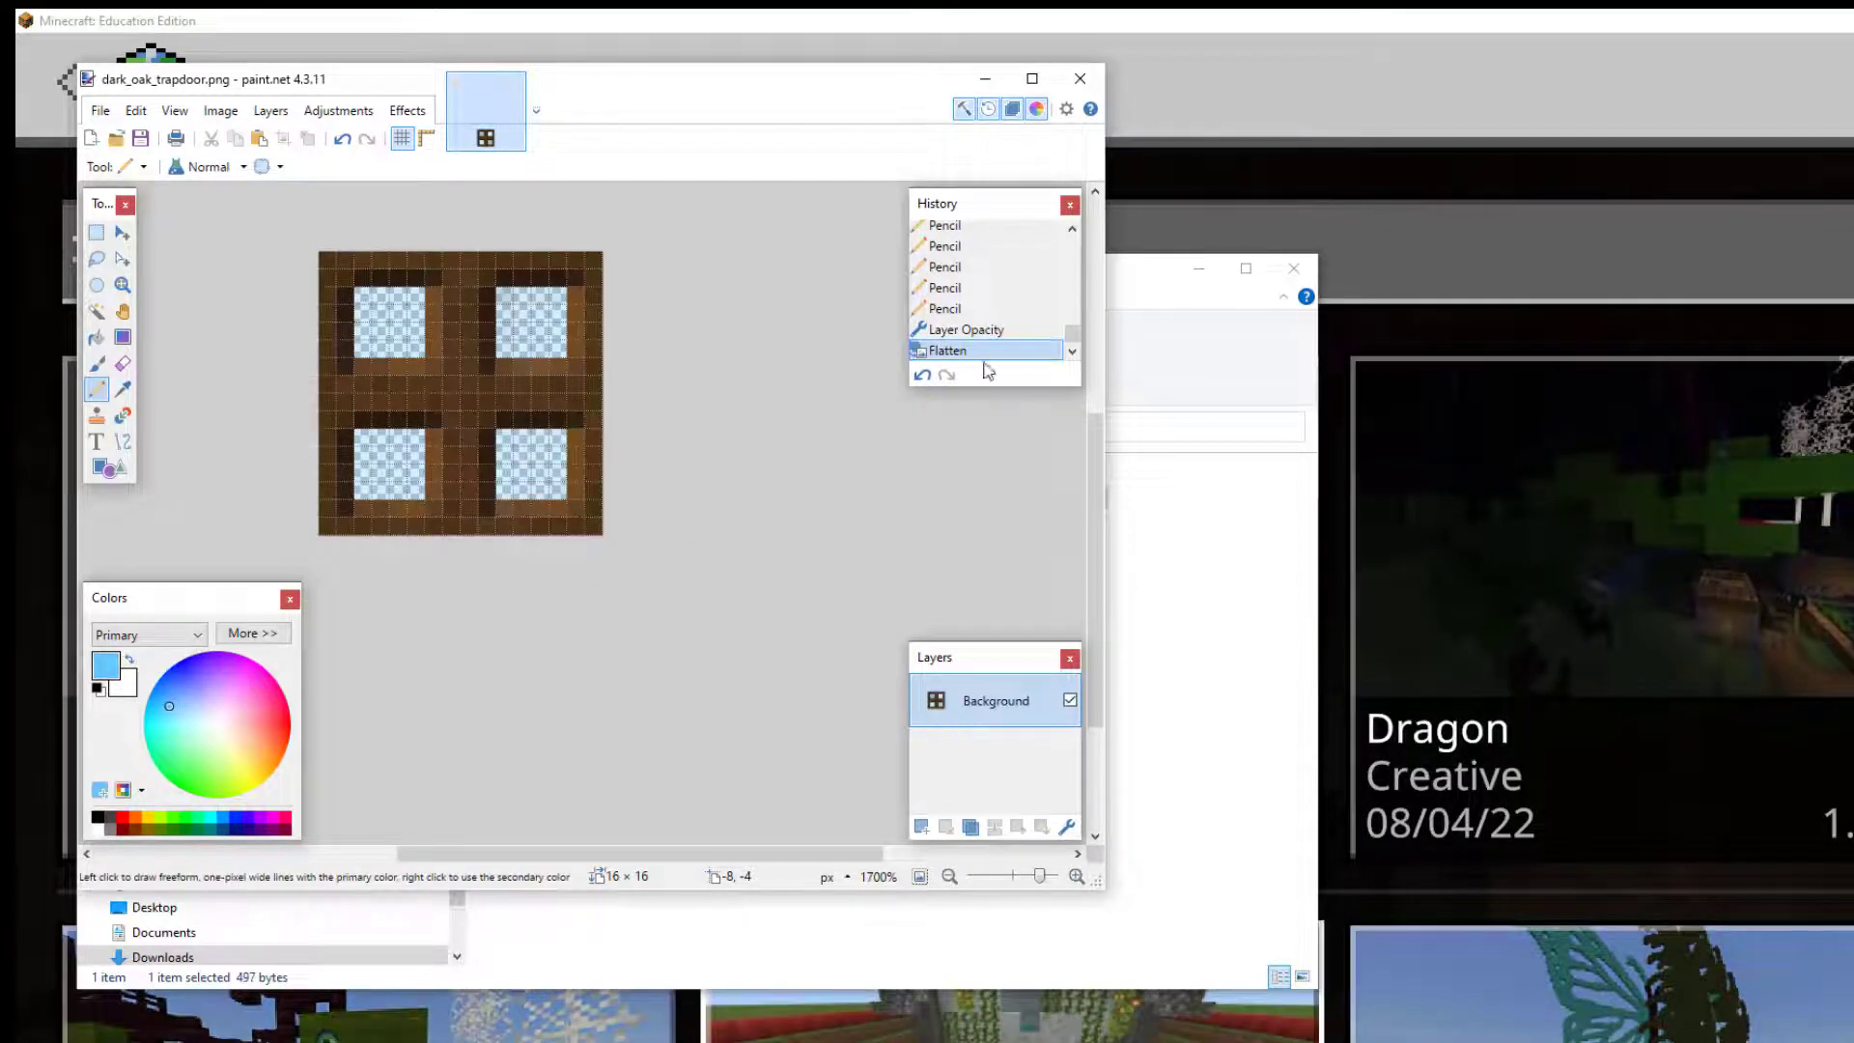
Back in the Modified World folder, select all eight items and point to Send to > Compressed (zipped) folder.
left_click(984, 79)
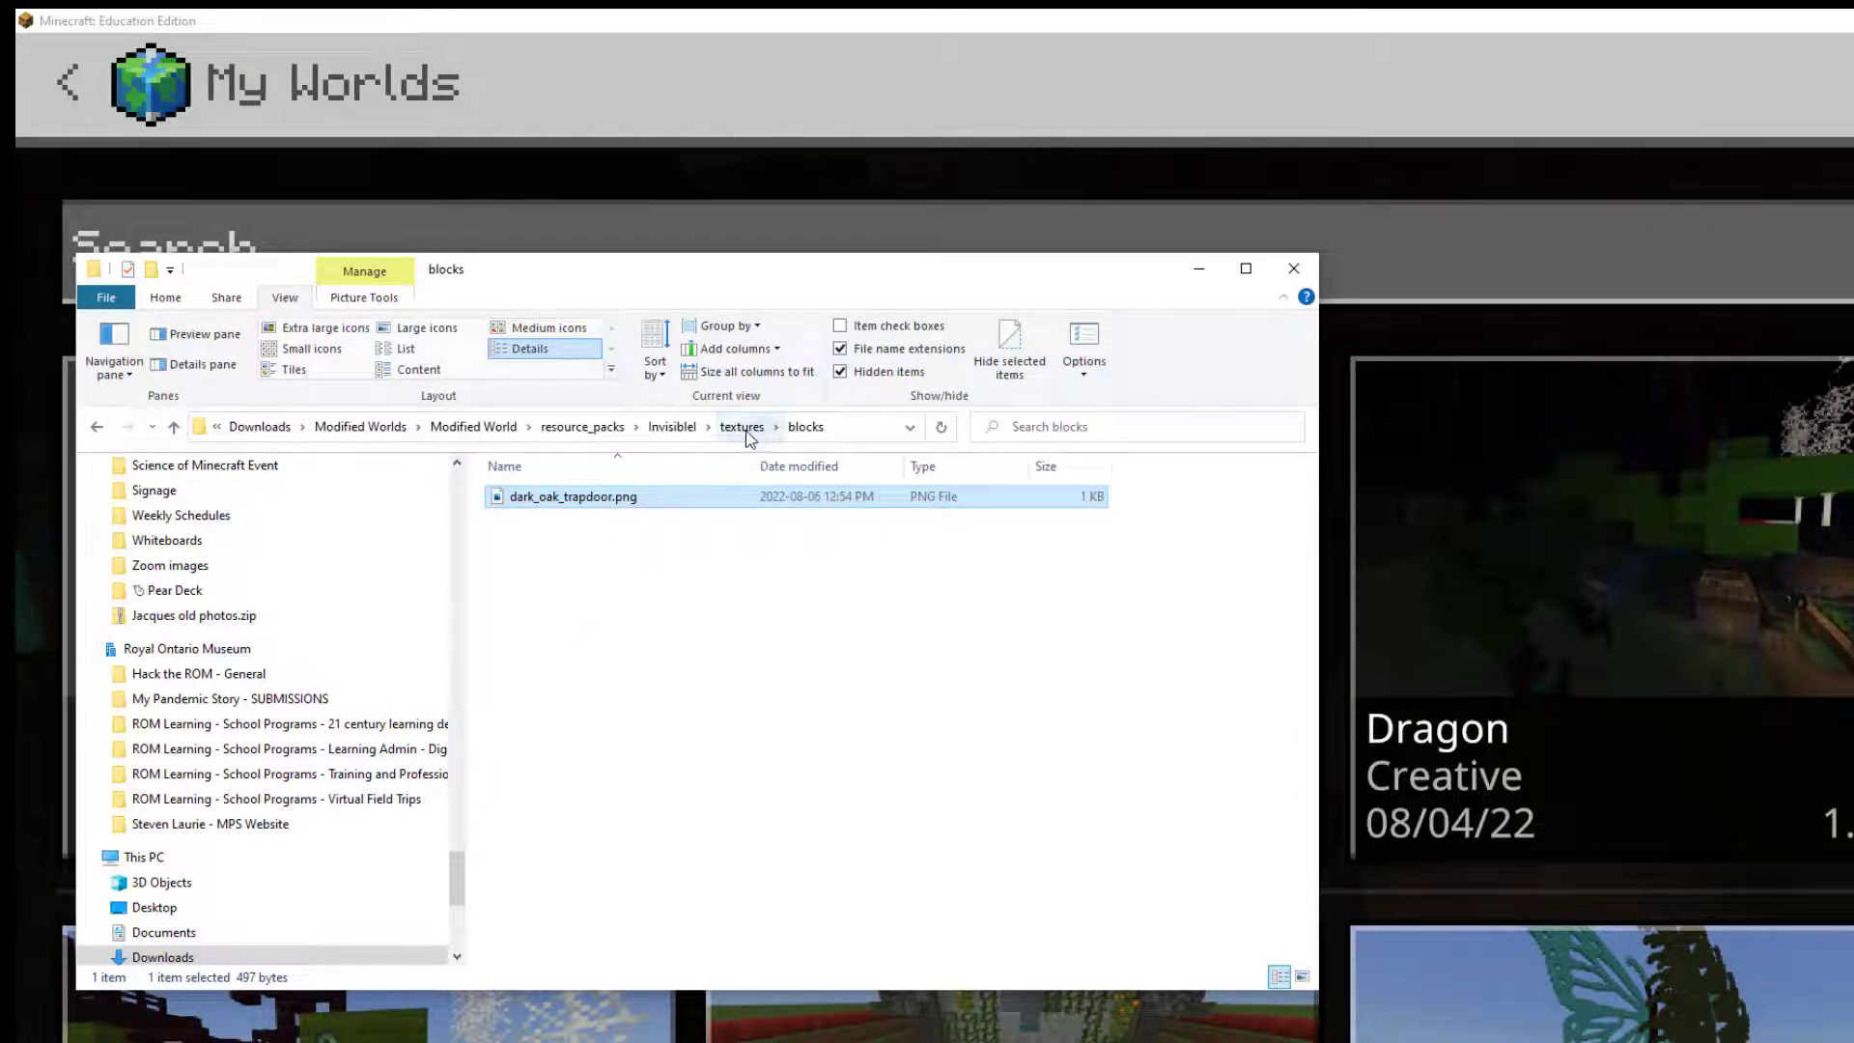
left_click(495, 428)
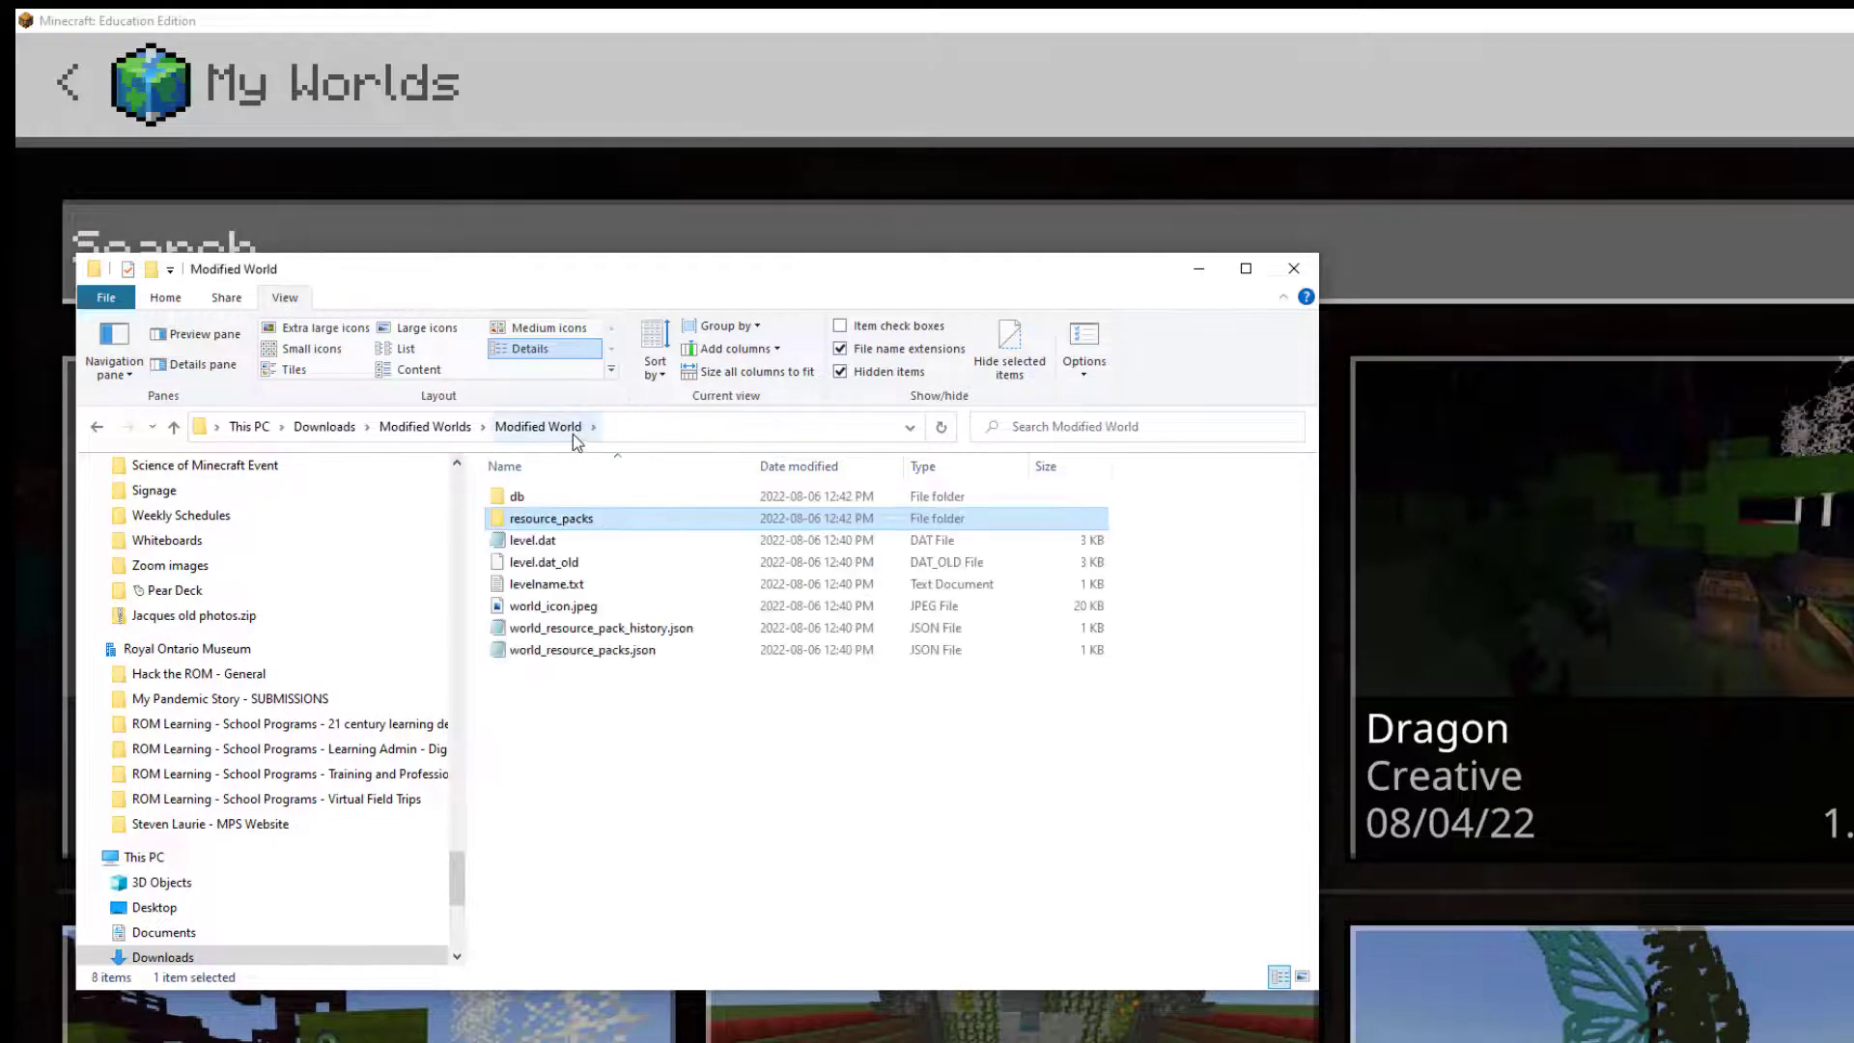
left_click(526, 499)
left_click(526, 499, "ctrl")
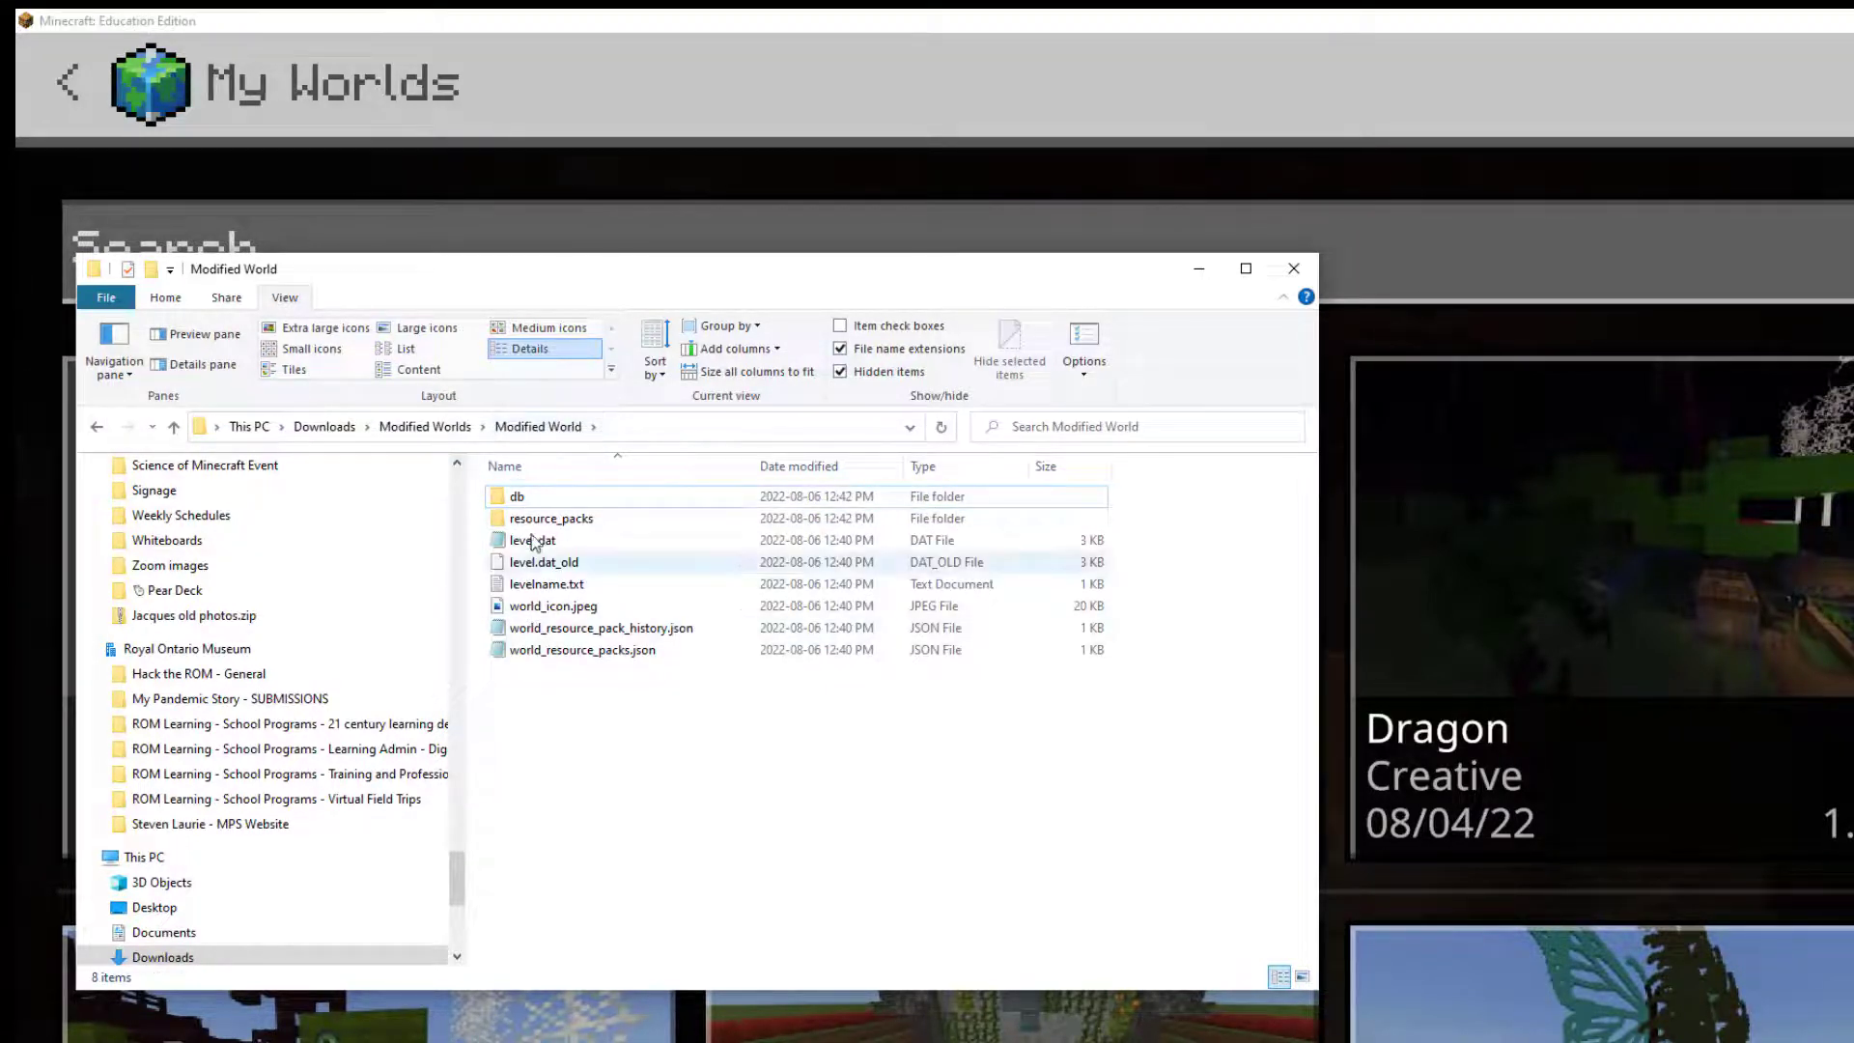
left_click(531, 498)
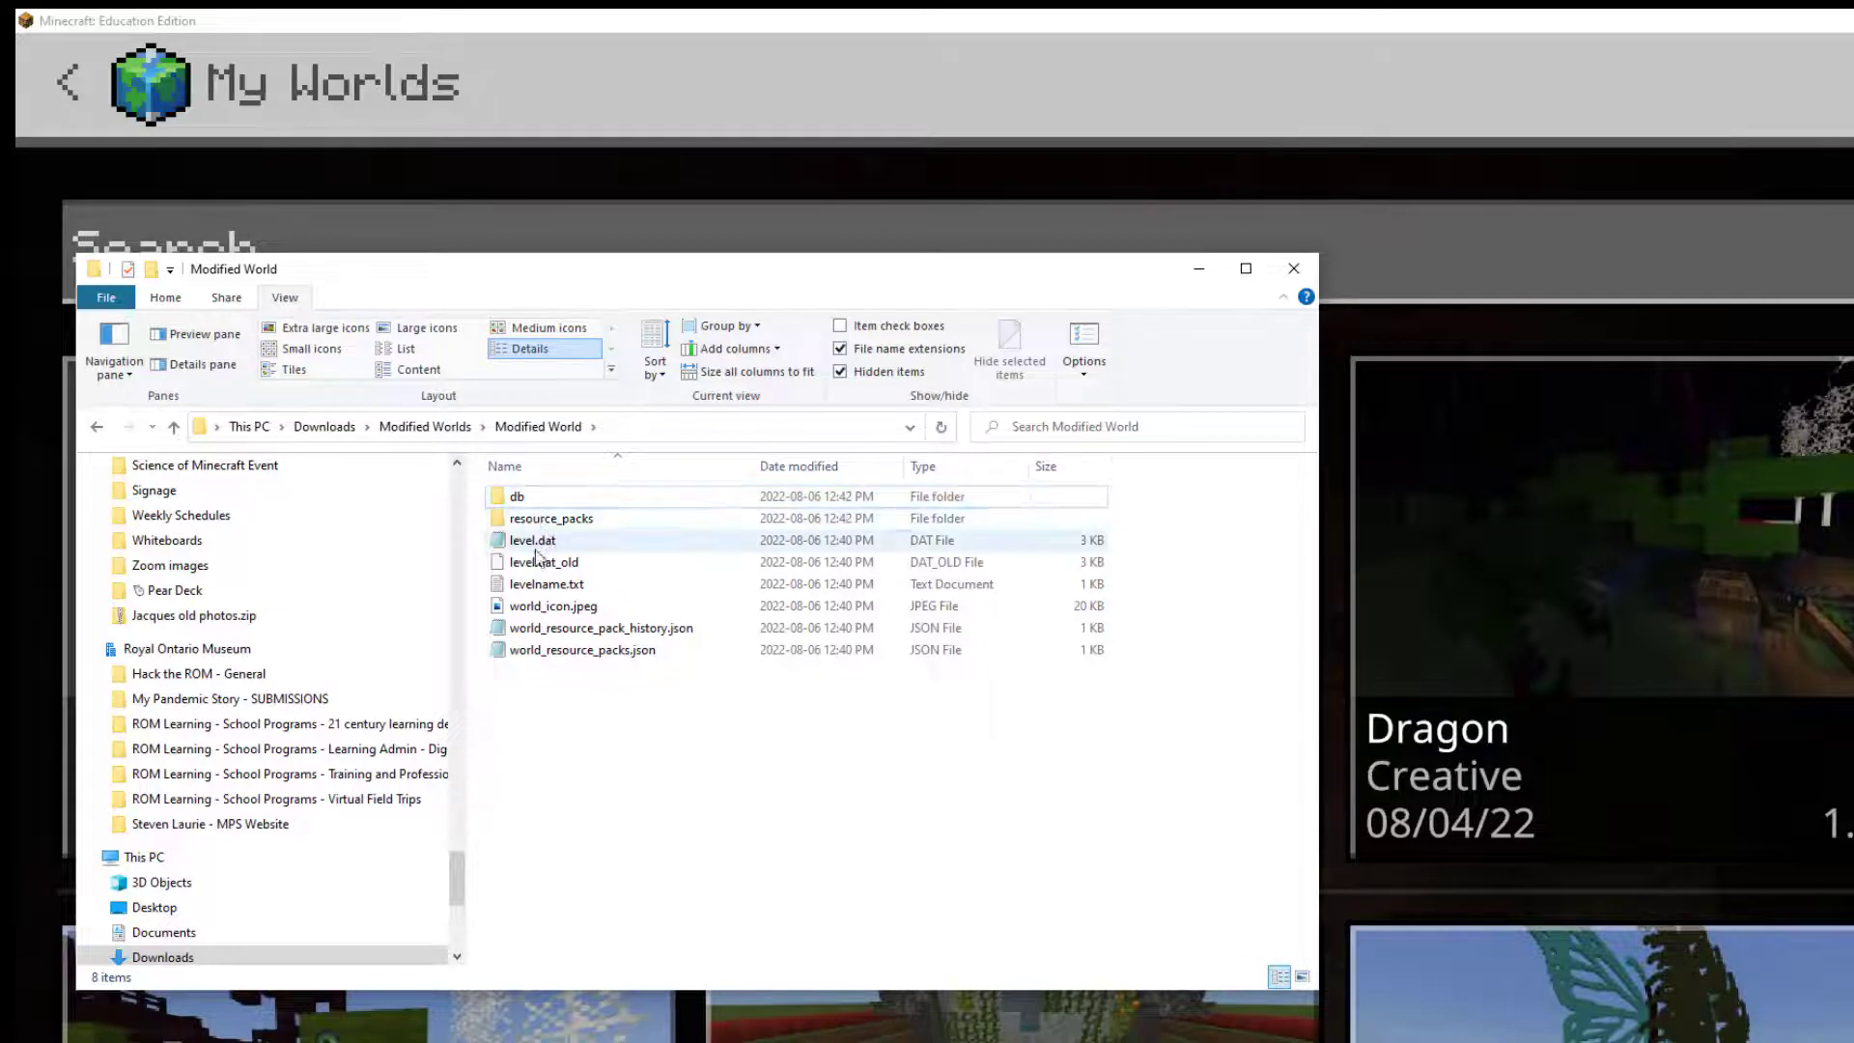
mouse_move(487, 611)
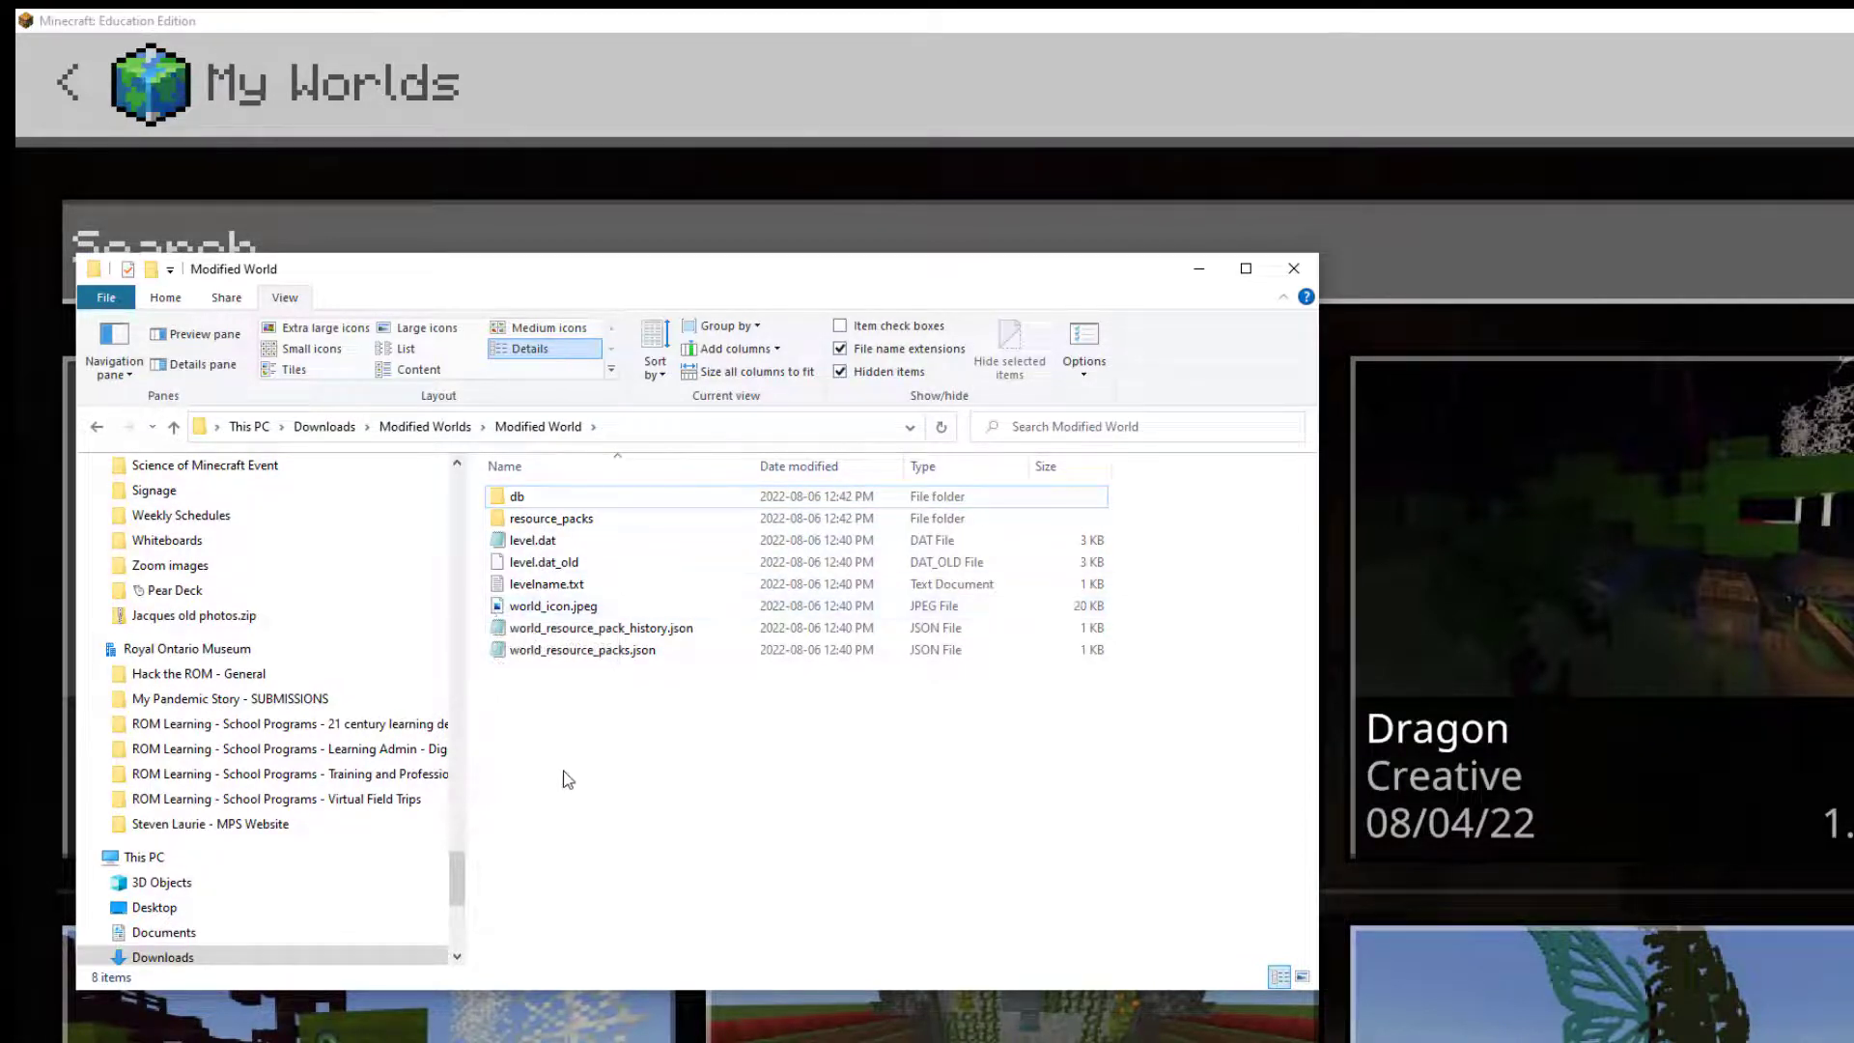
left_click_drag(553, 673, 539, 489)
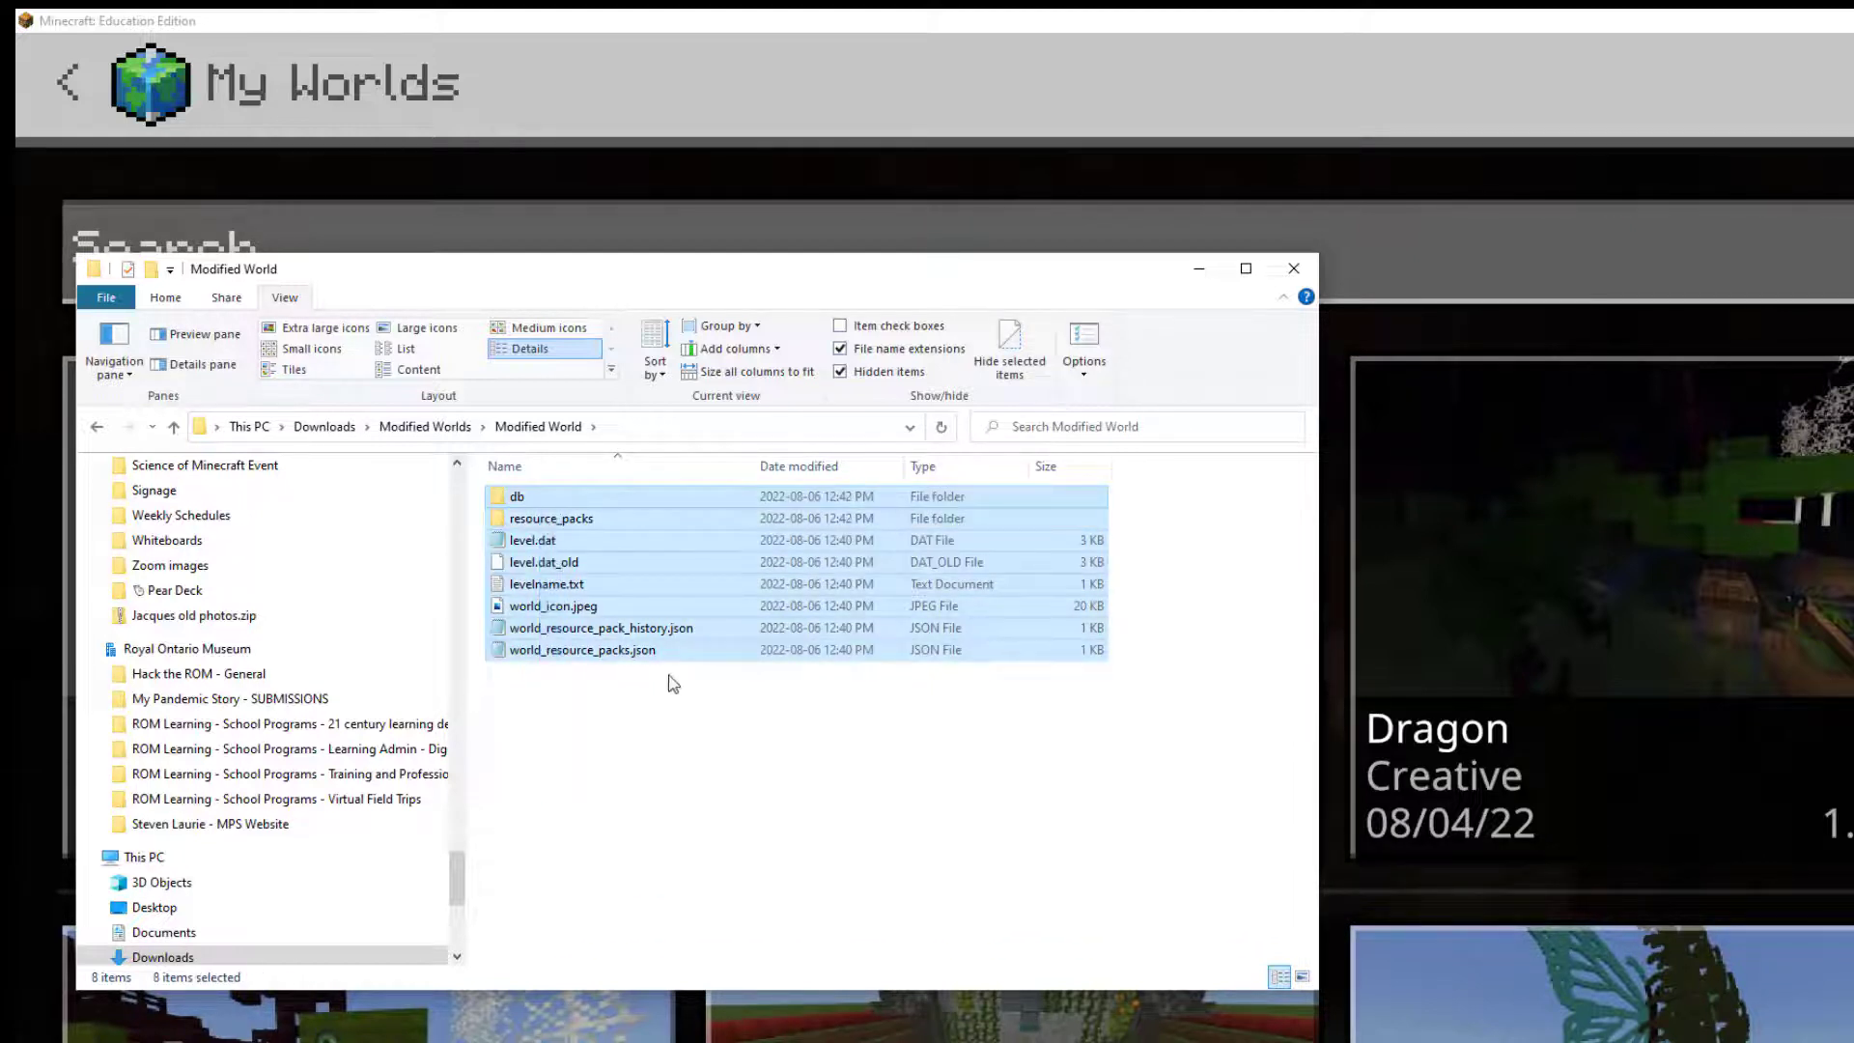
right_click(683, 556)
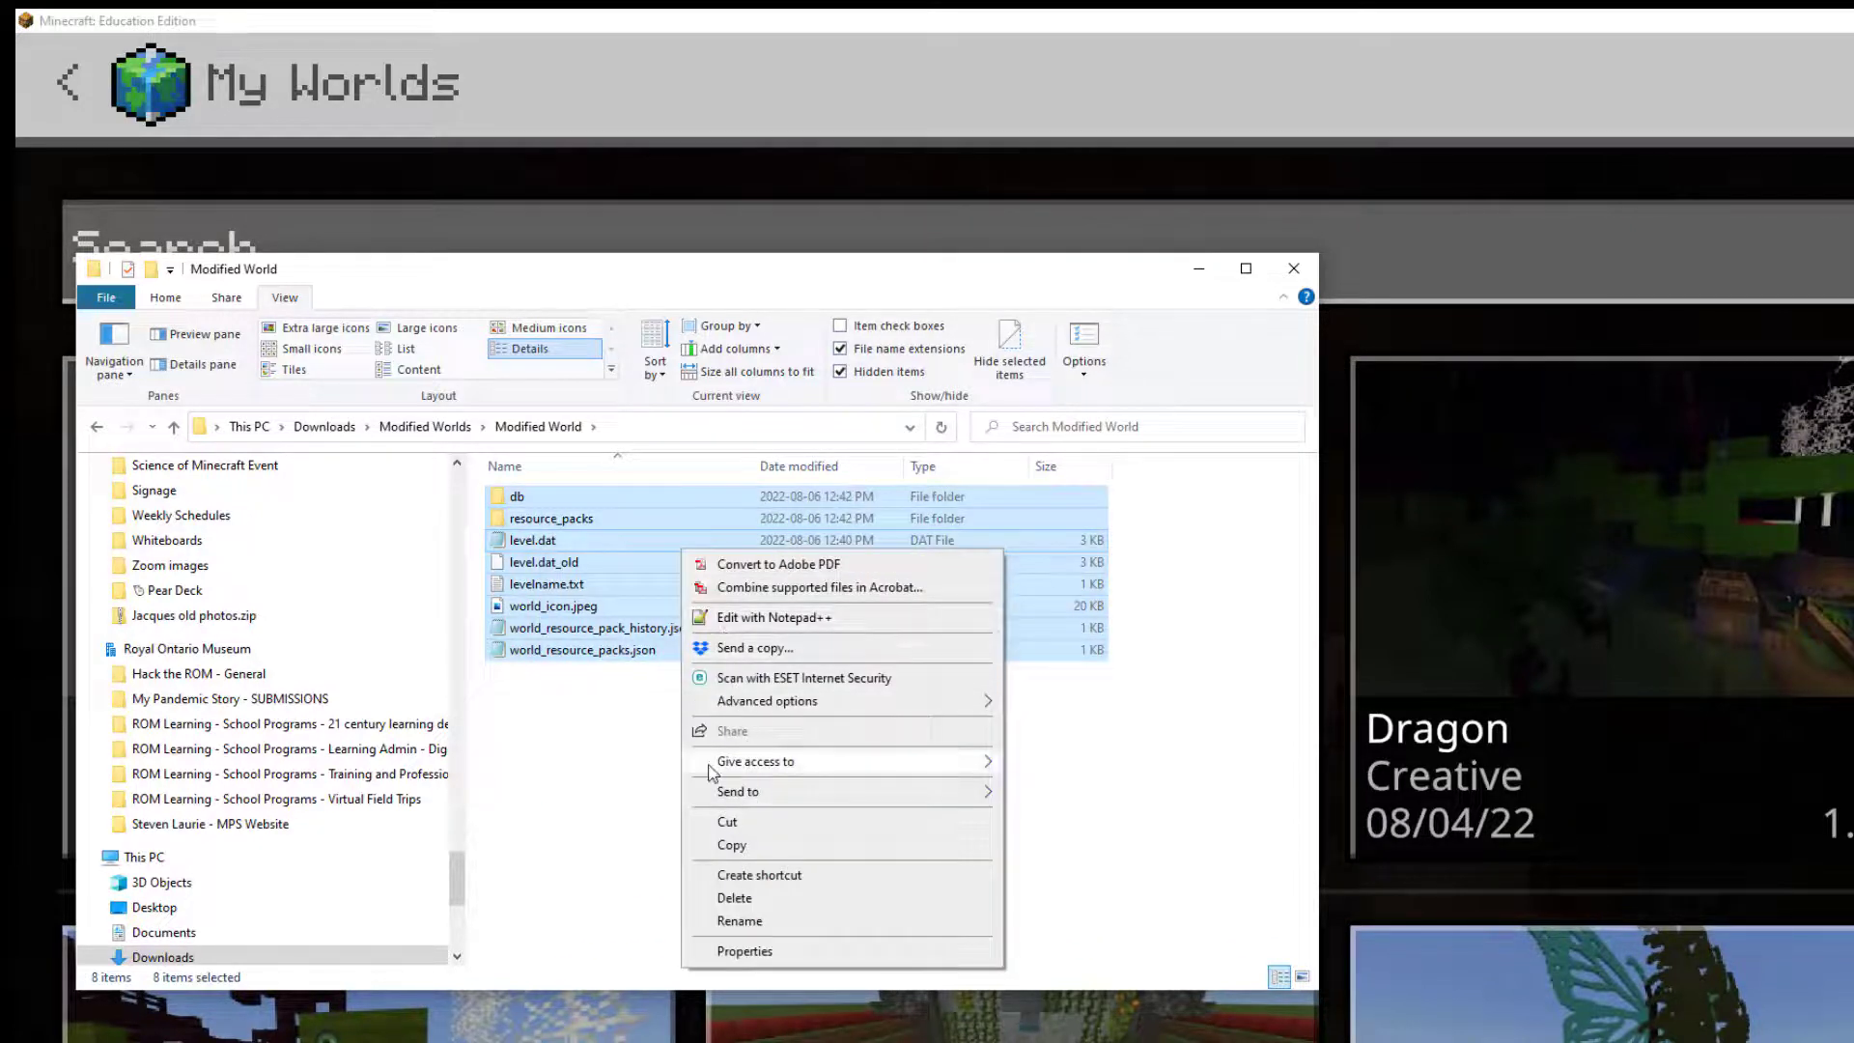
mouse_move(712, 770)
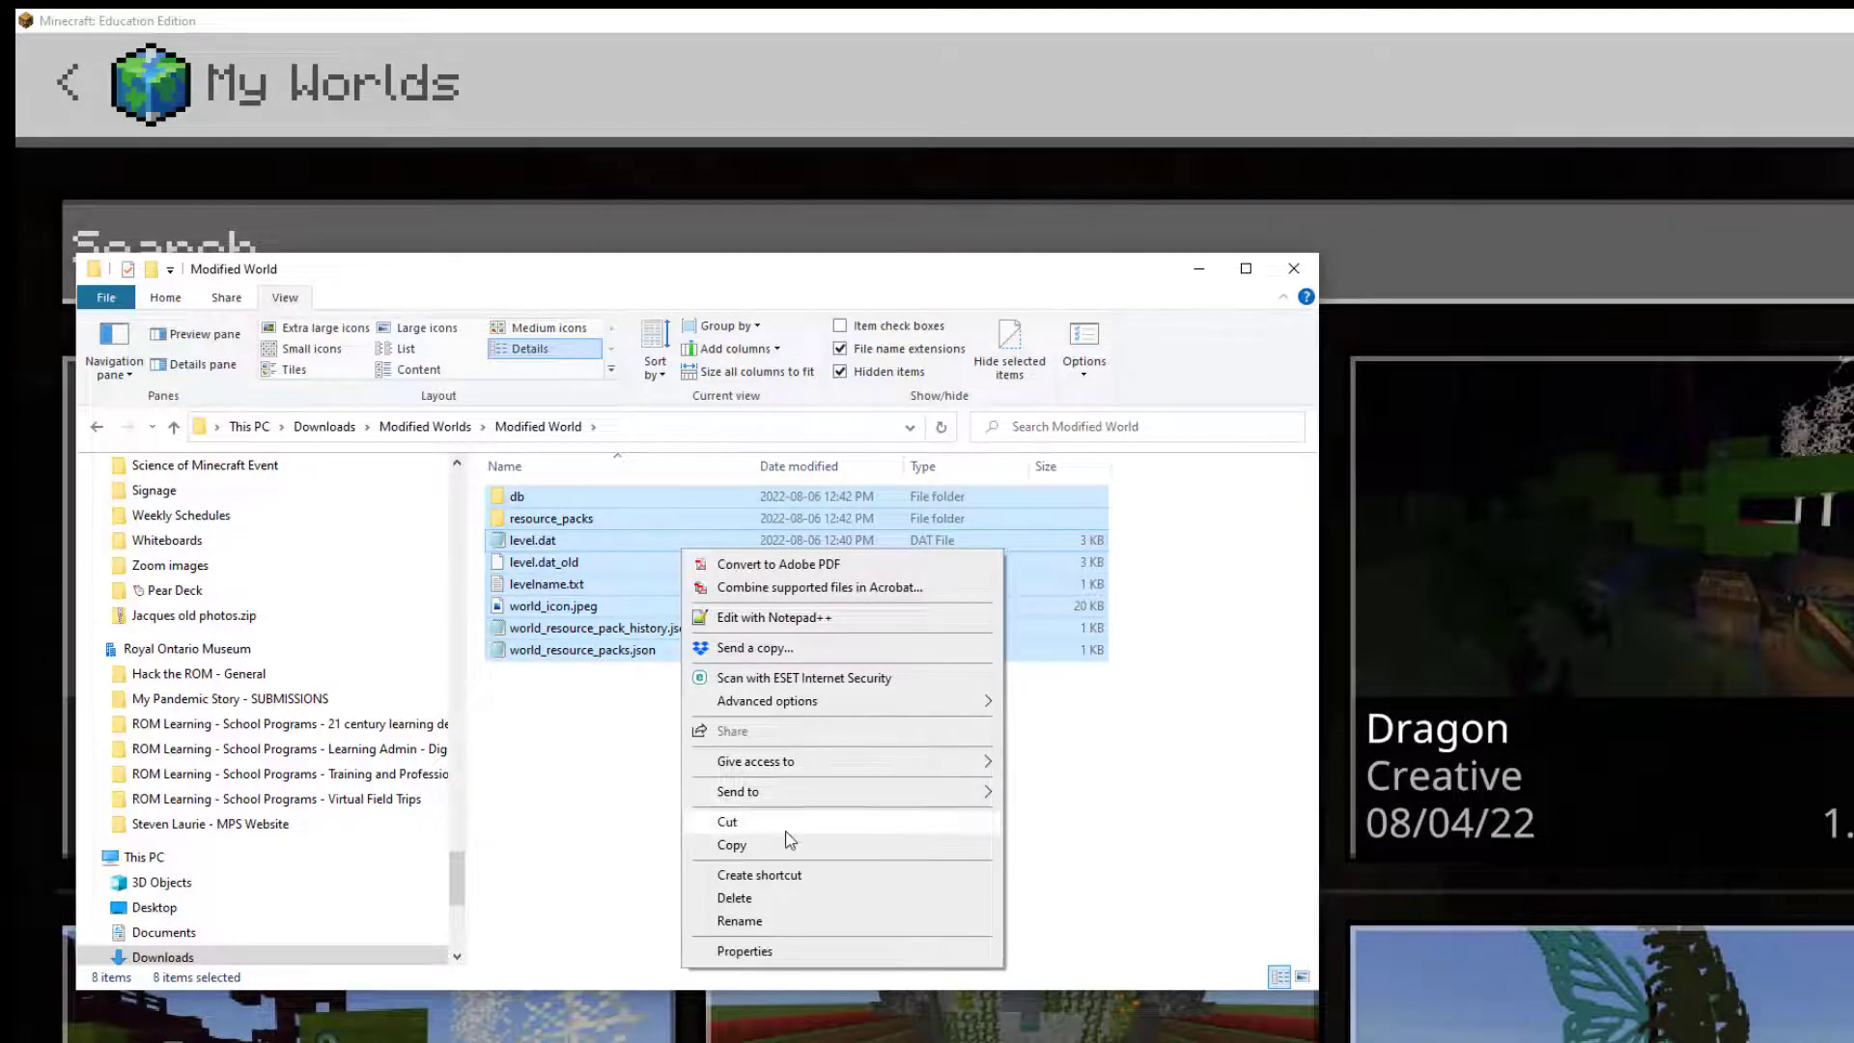
right_click(624, 574)
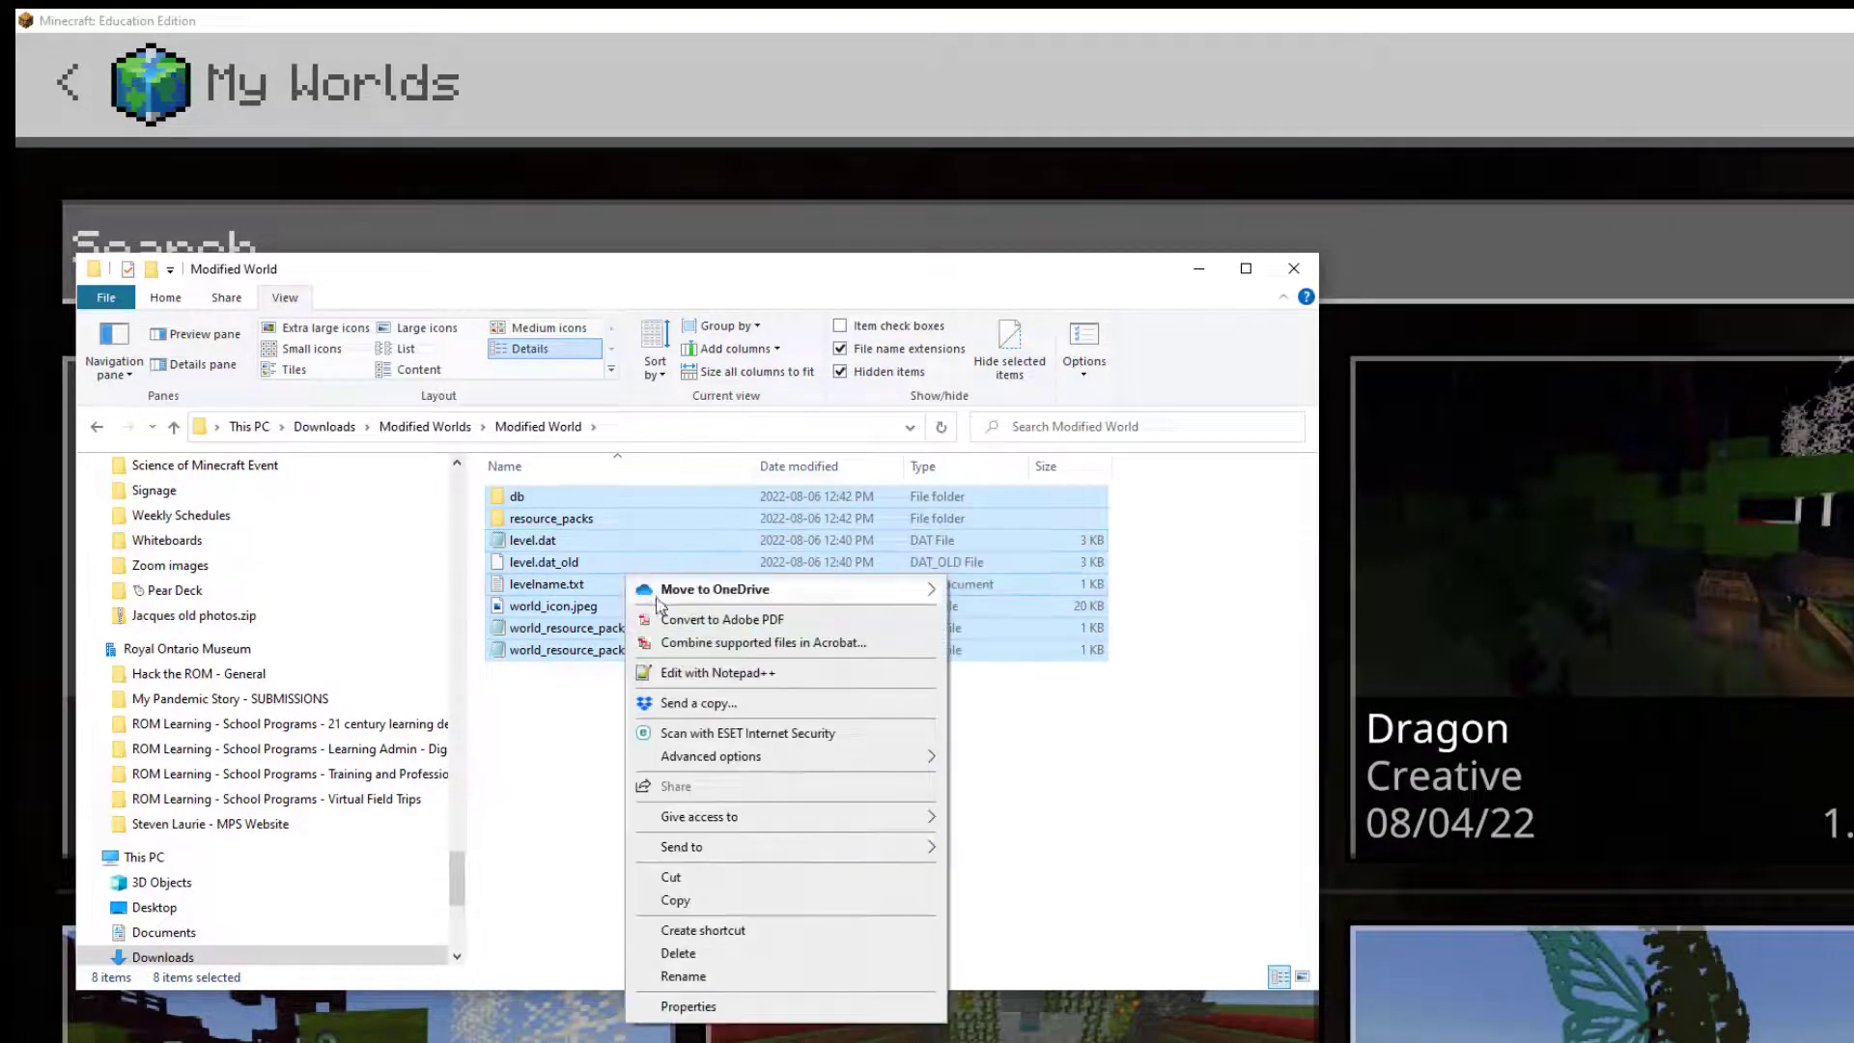
mouse_move(712, 847)
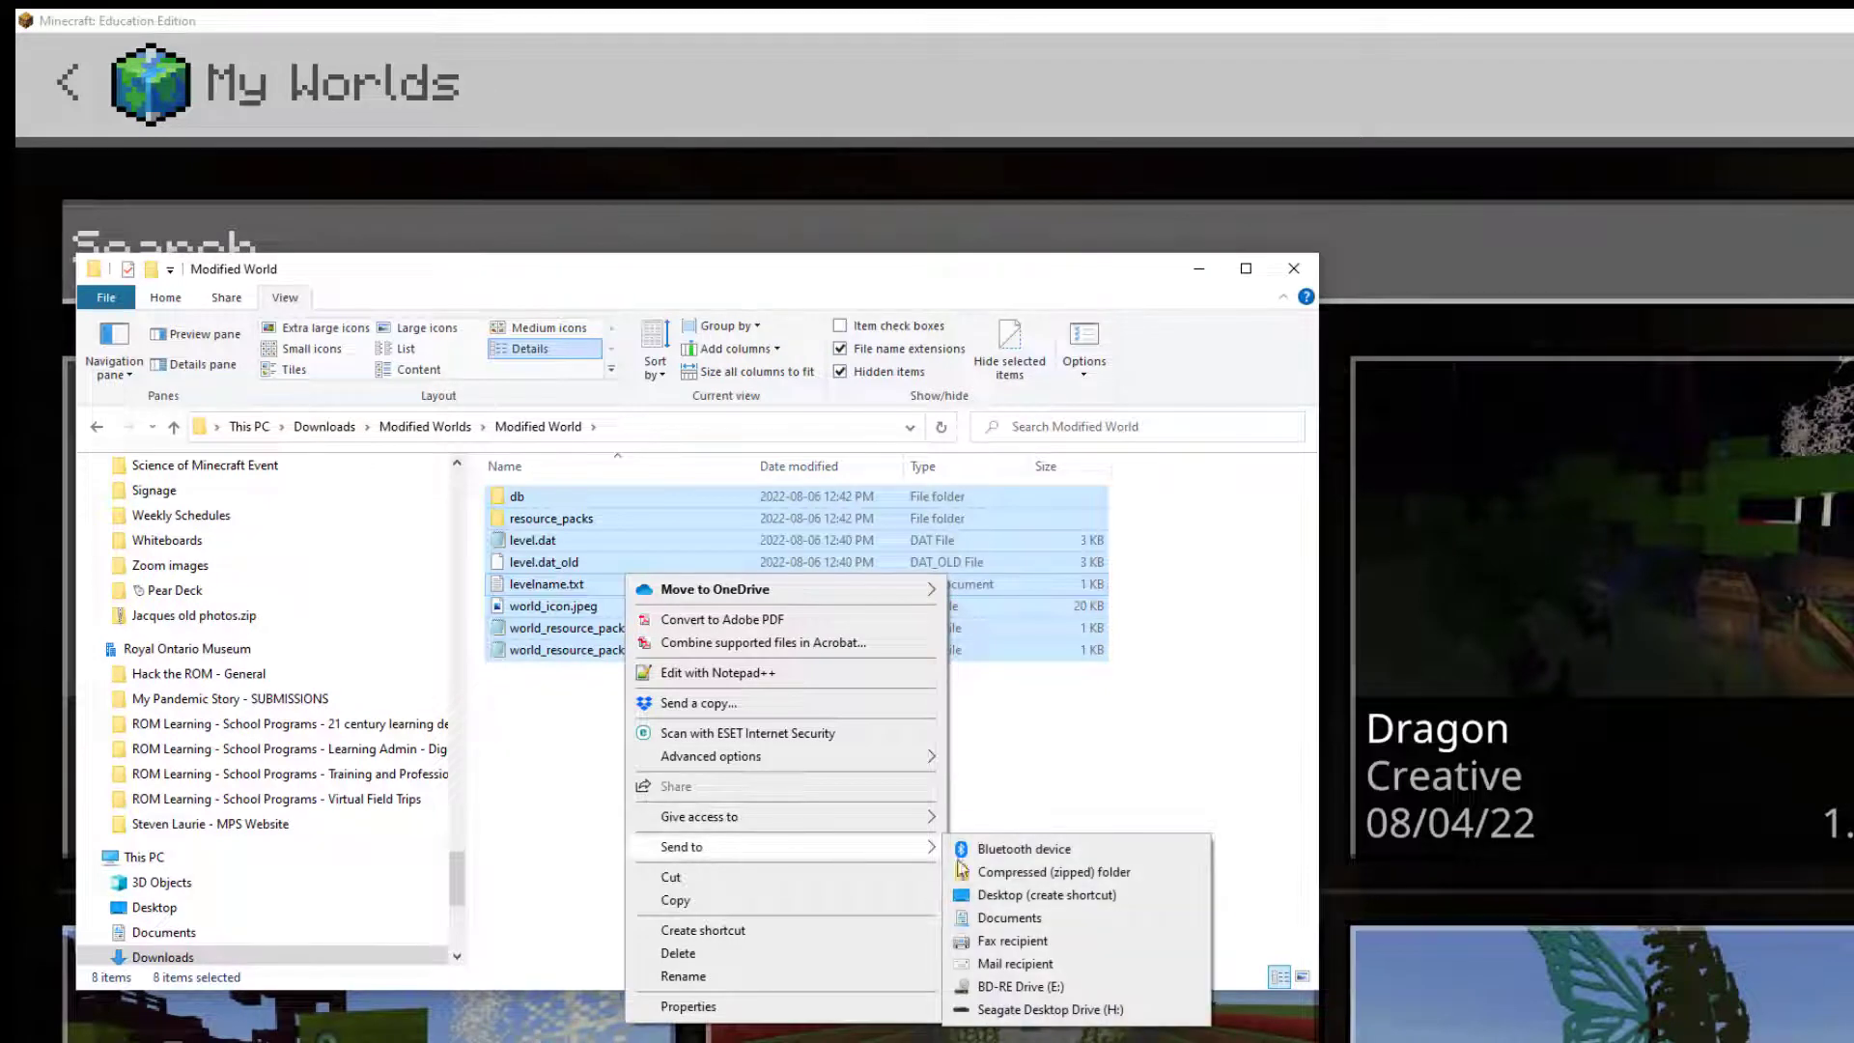
Zip the world files as ModifiedWorld2.mcworld and move it into the Modified Worlds folder.
left_click(1059, 877)
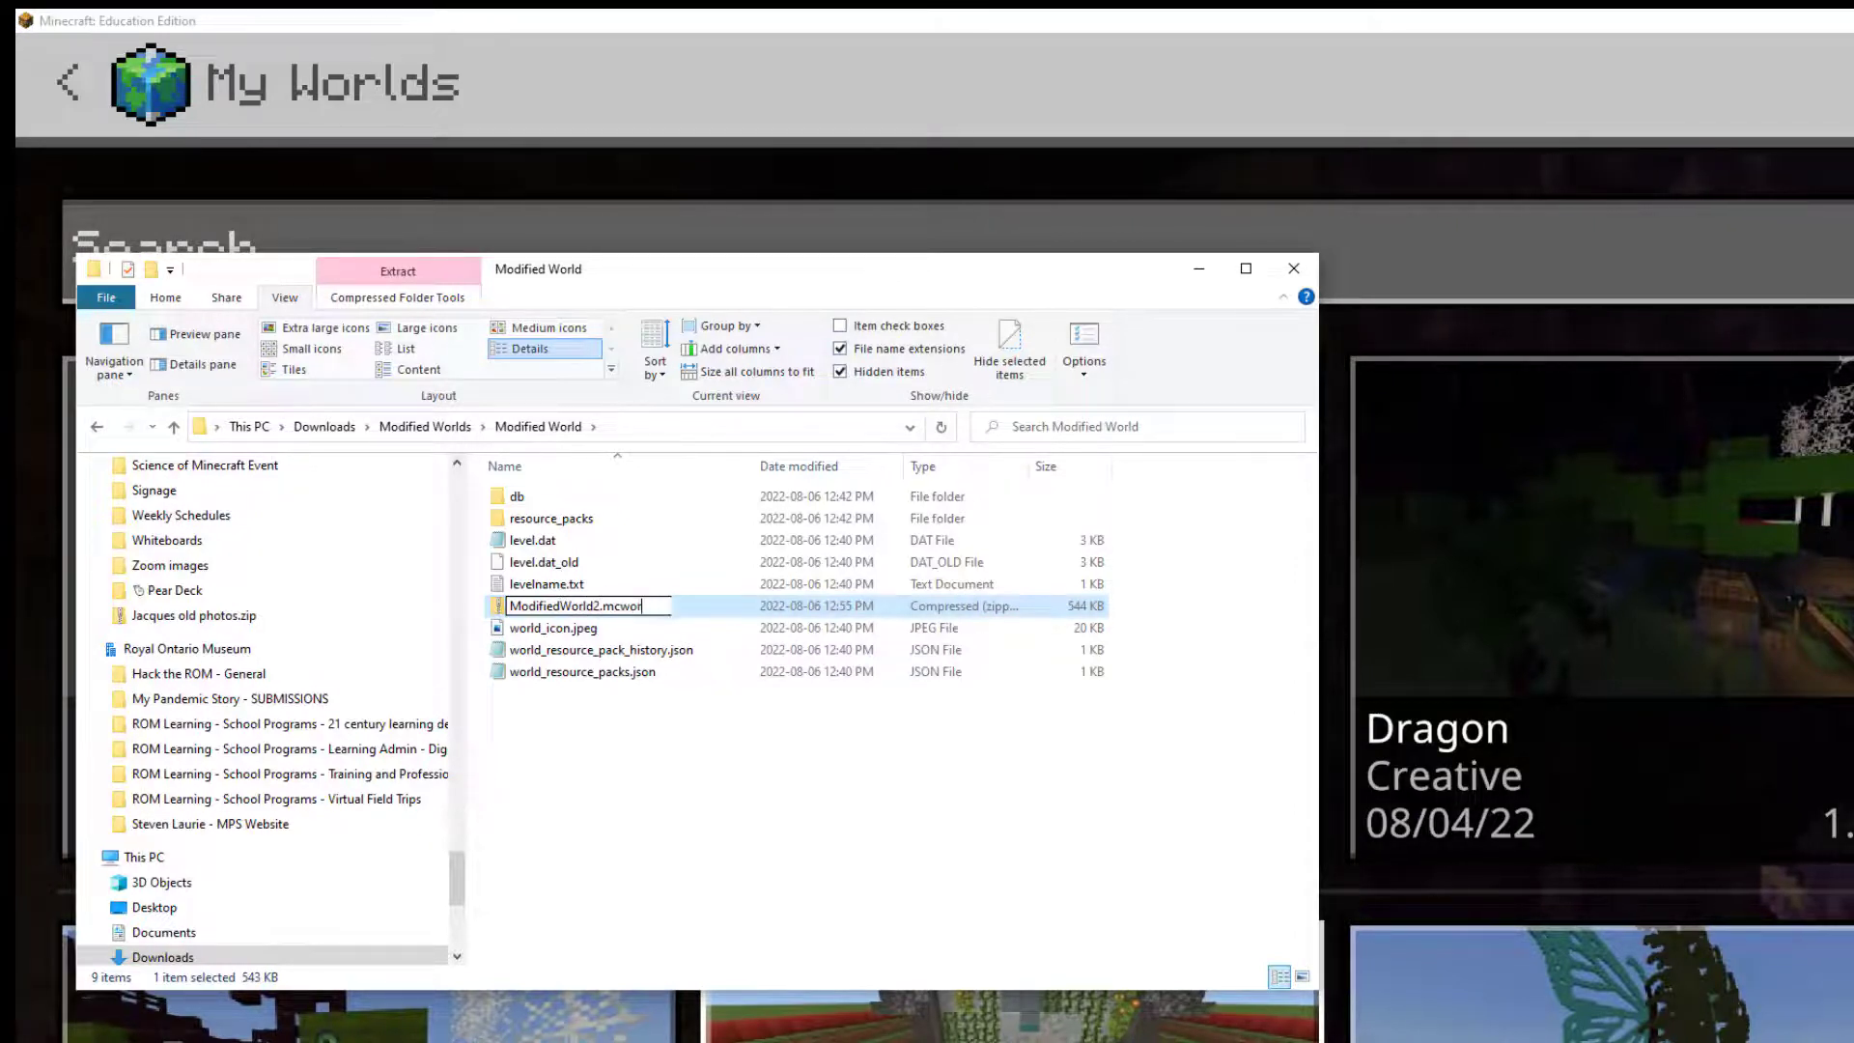
key("Return")
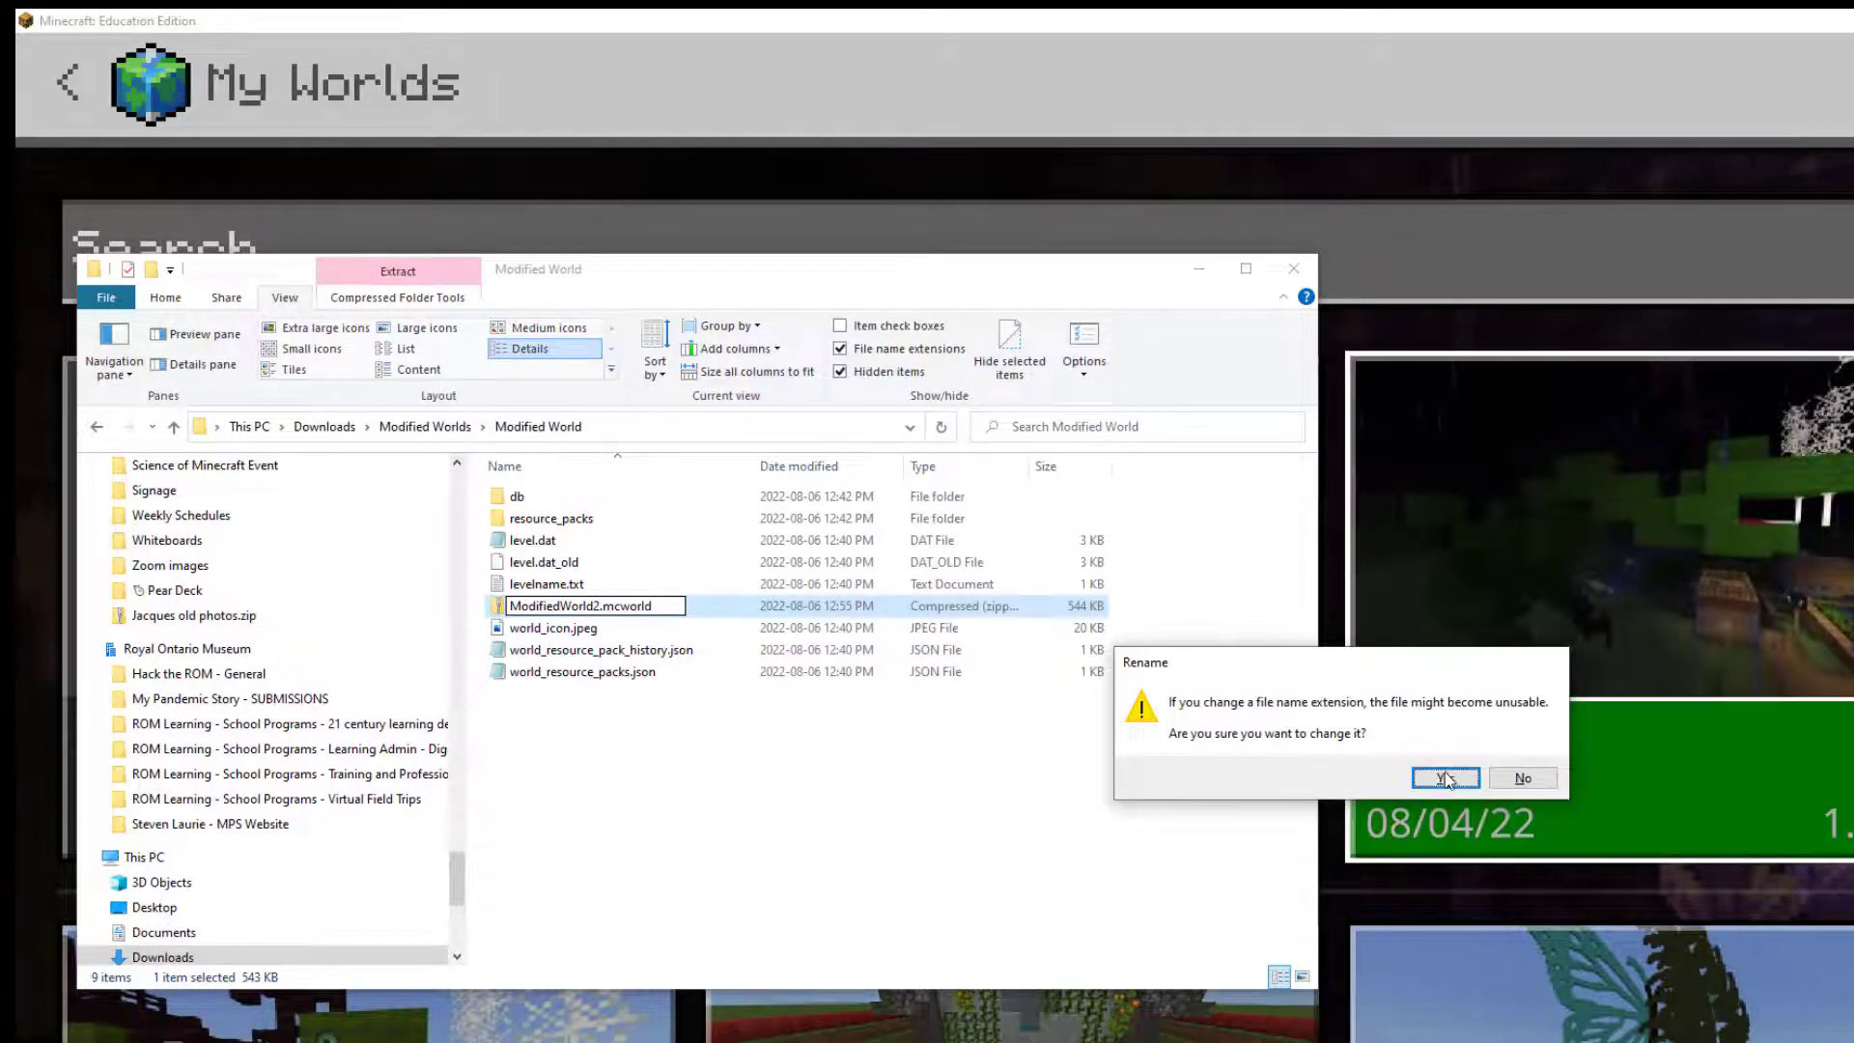
left_click(1446, 778)
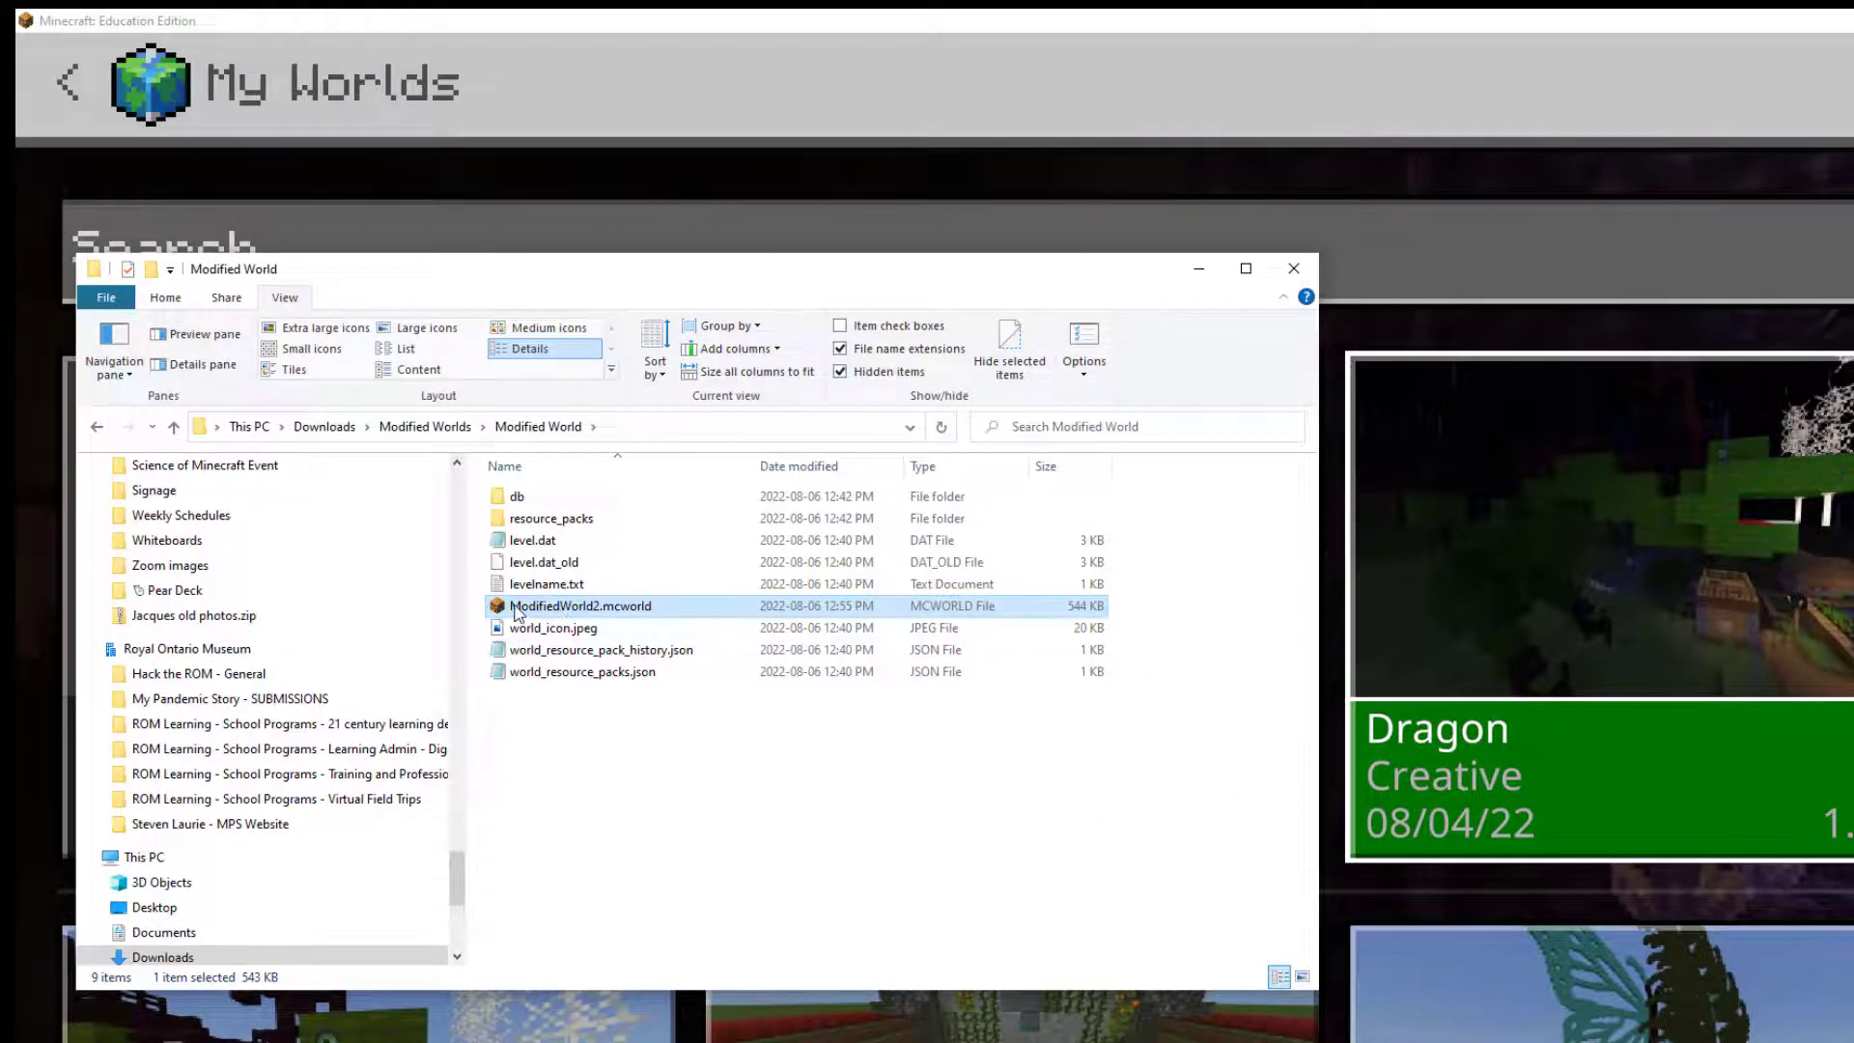
left_click_drag(516, 610, 452, 443)
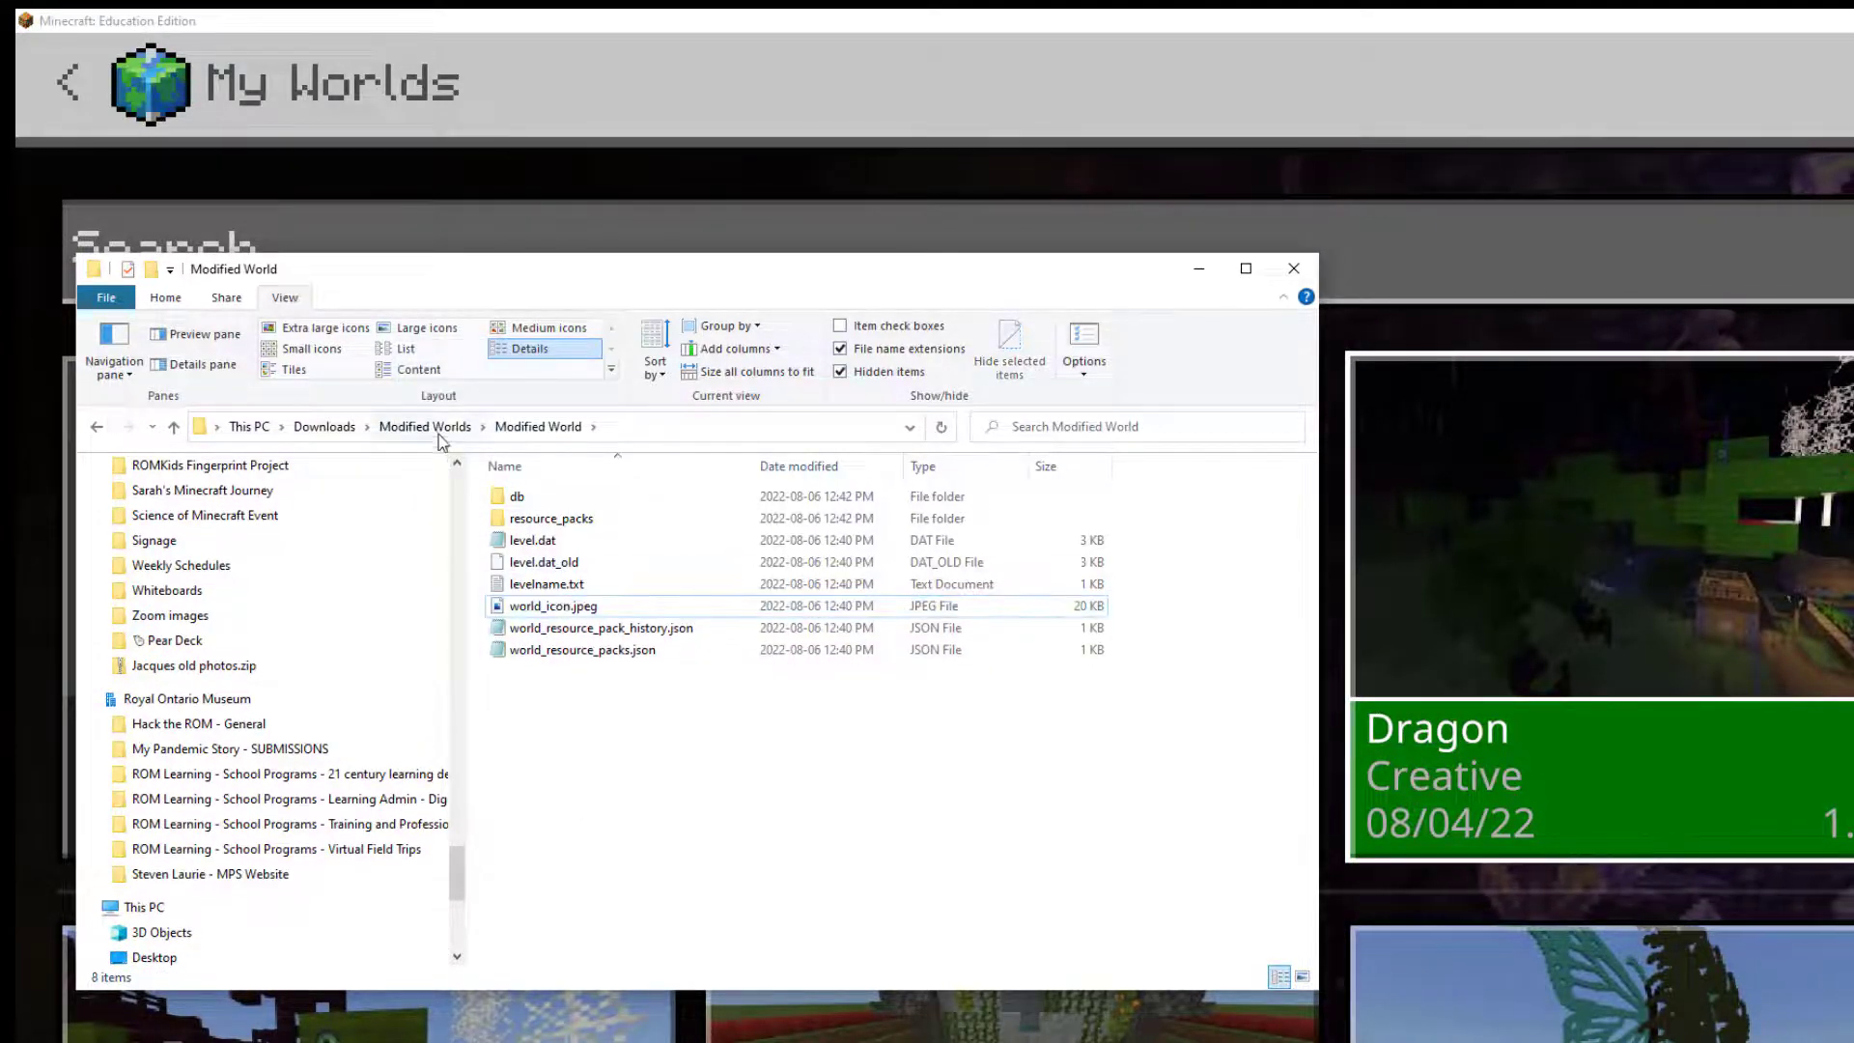
left_click(442, 427)
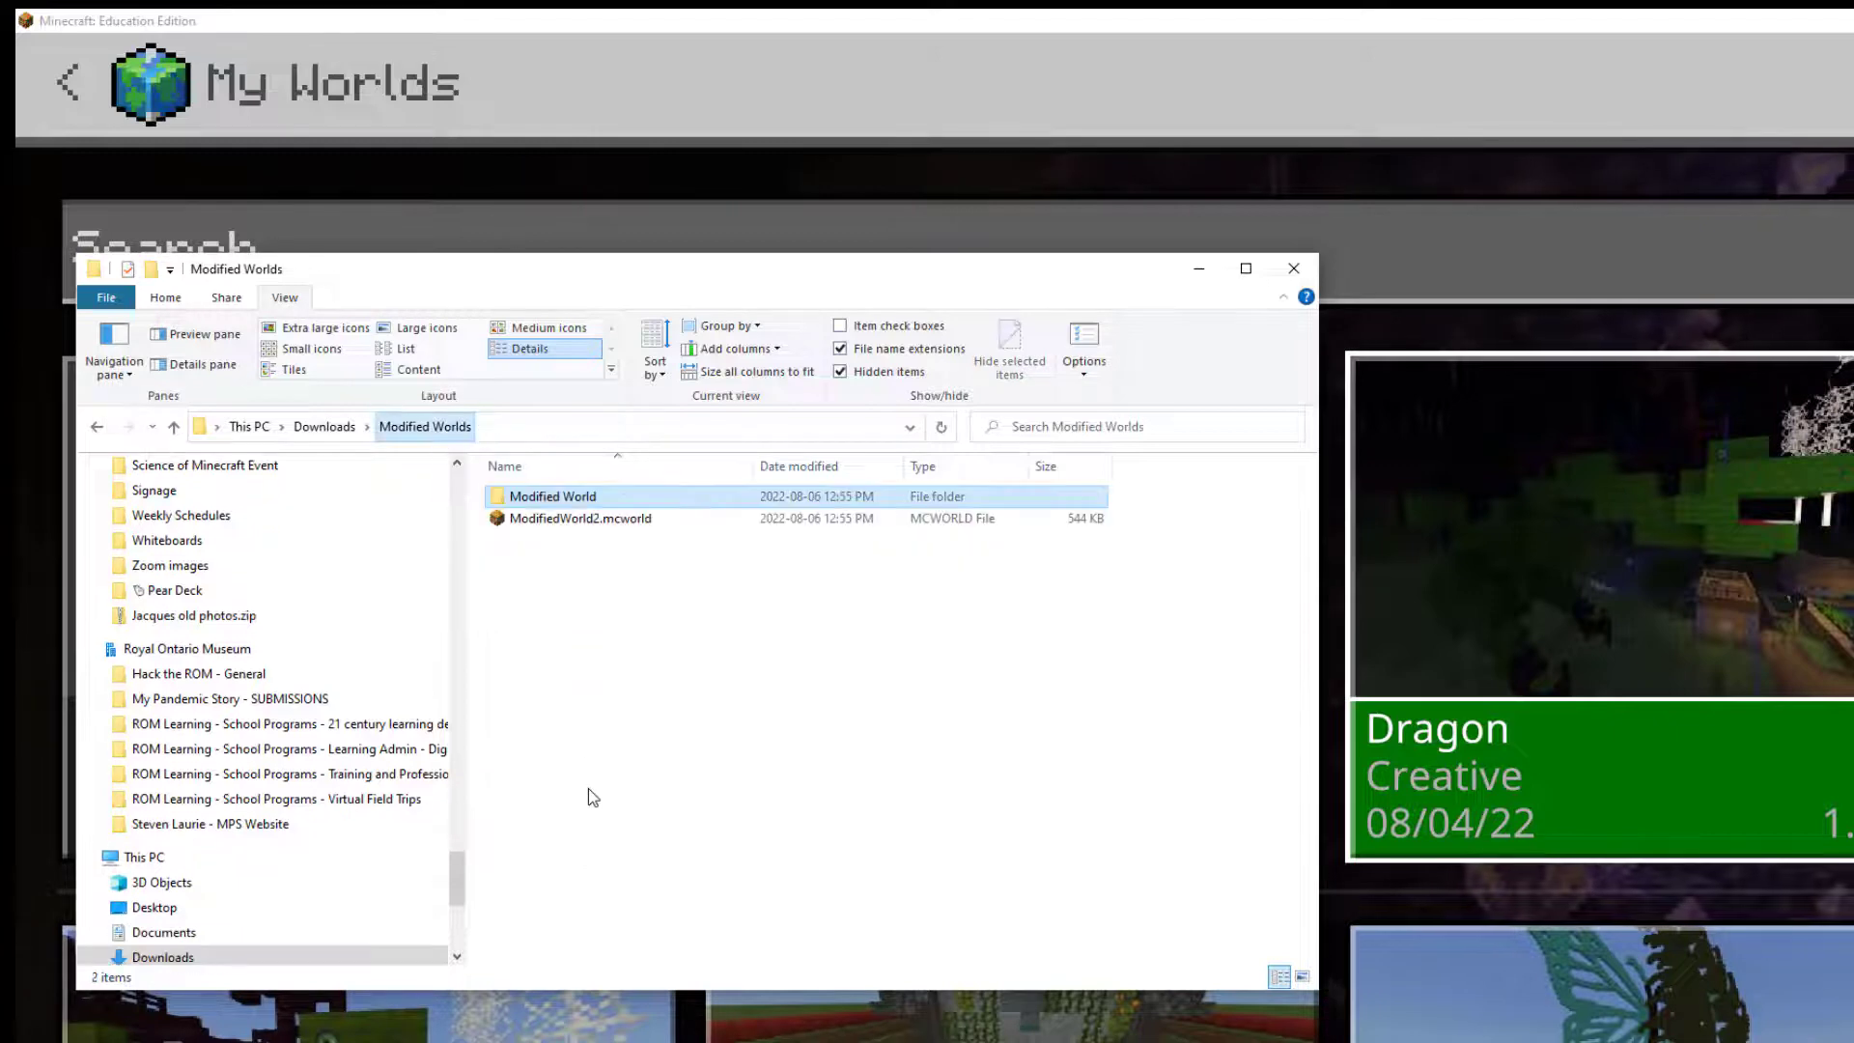
Switch the imported world to Creative mode with the /gamemode c command.
left_click(531, 521)
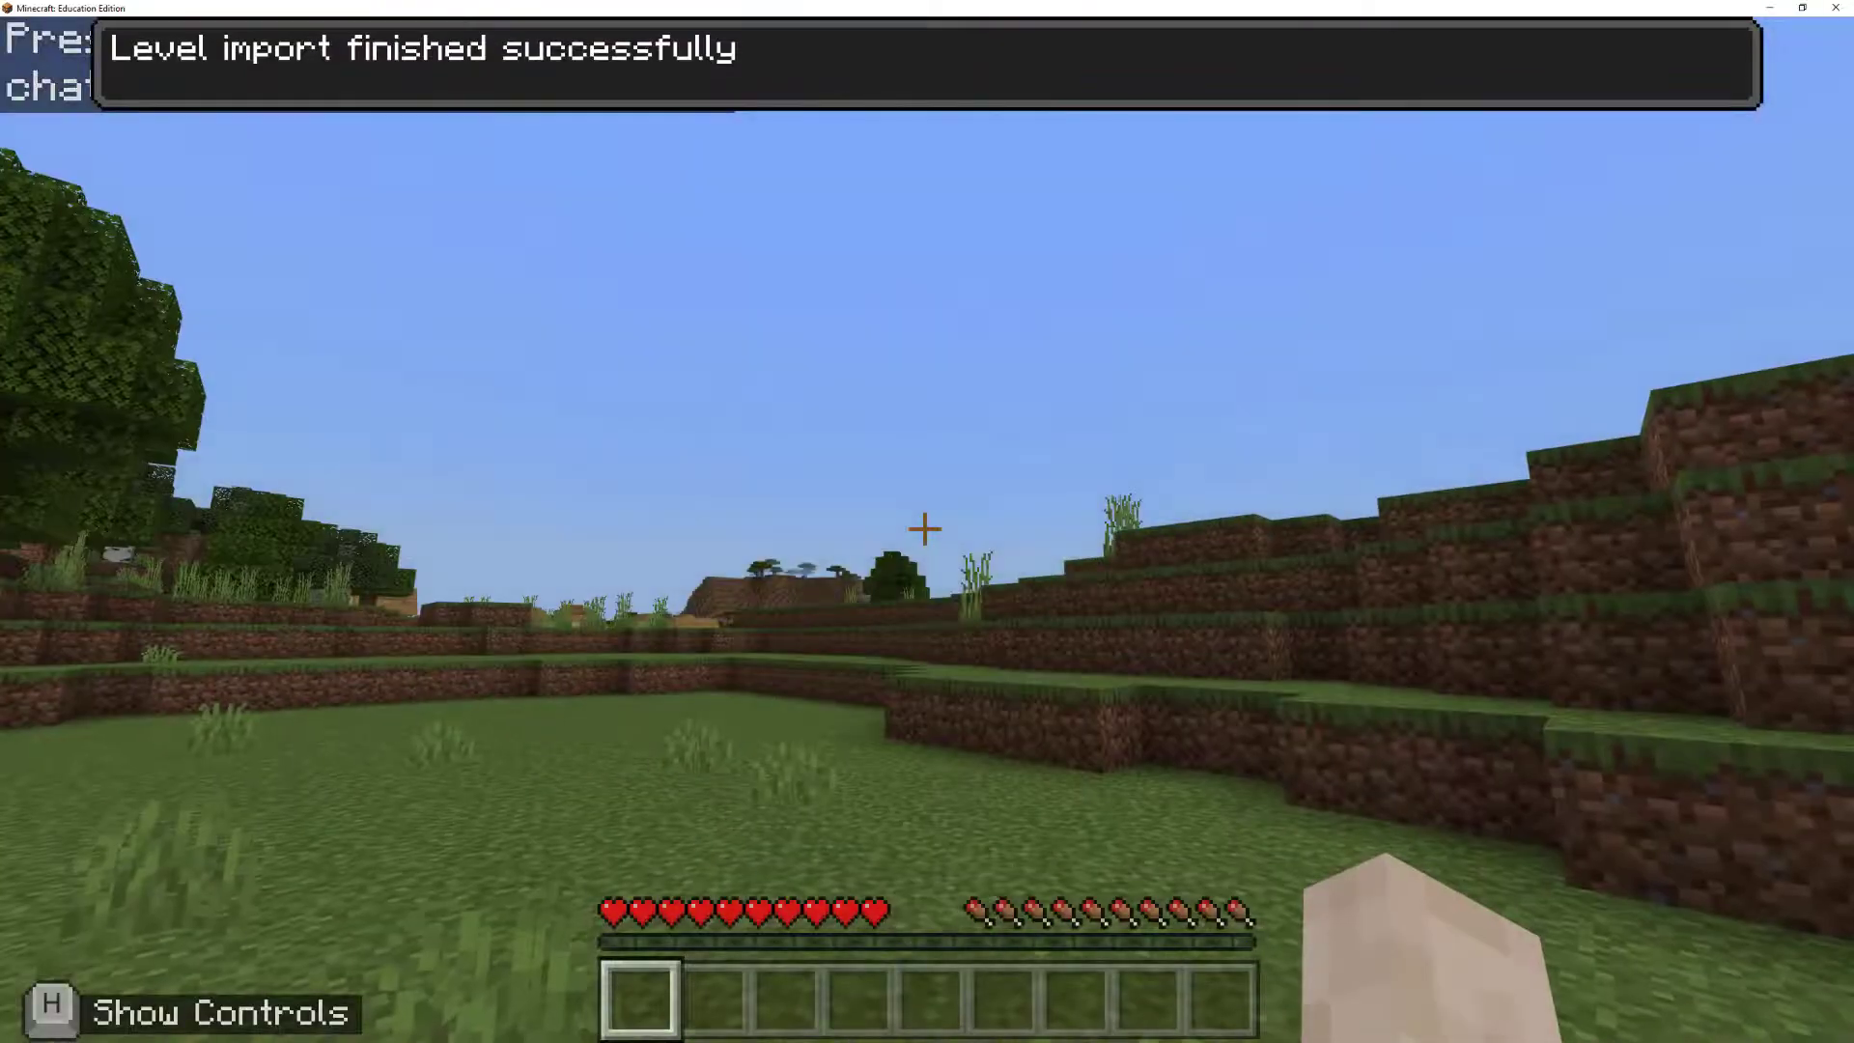
key("slash")
type("give")
key("BackSpace")
key("BackSpace")
key("BackSpace")
type("amemode c")
key("Return")
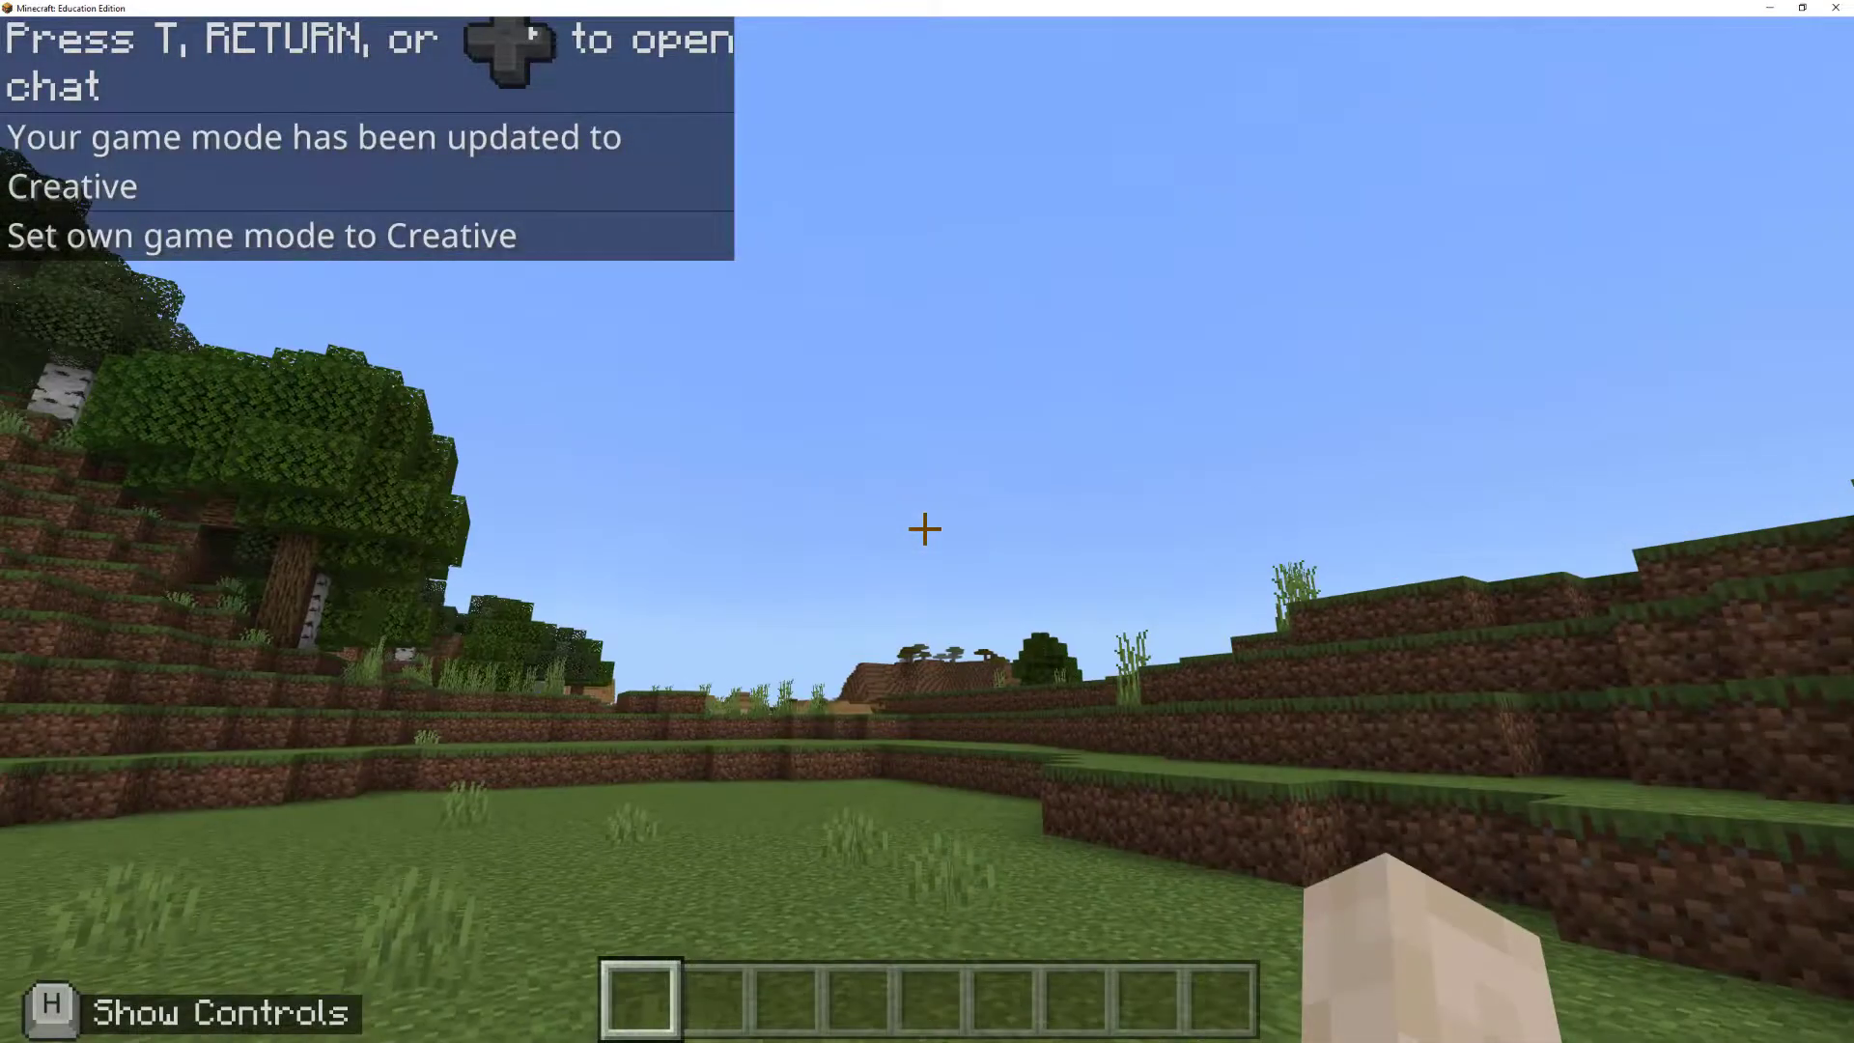
Put Dark Oak Wood Planks in the hotbar and place three plank blocks for the wall.
key("e")
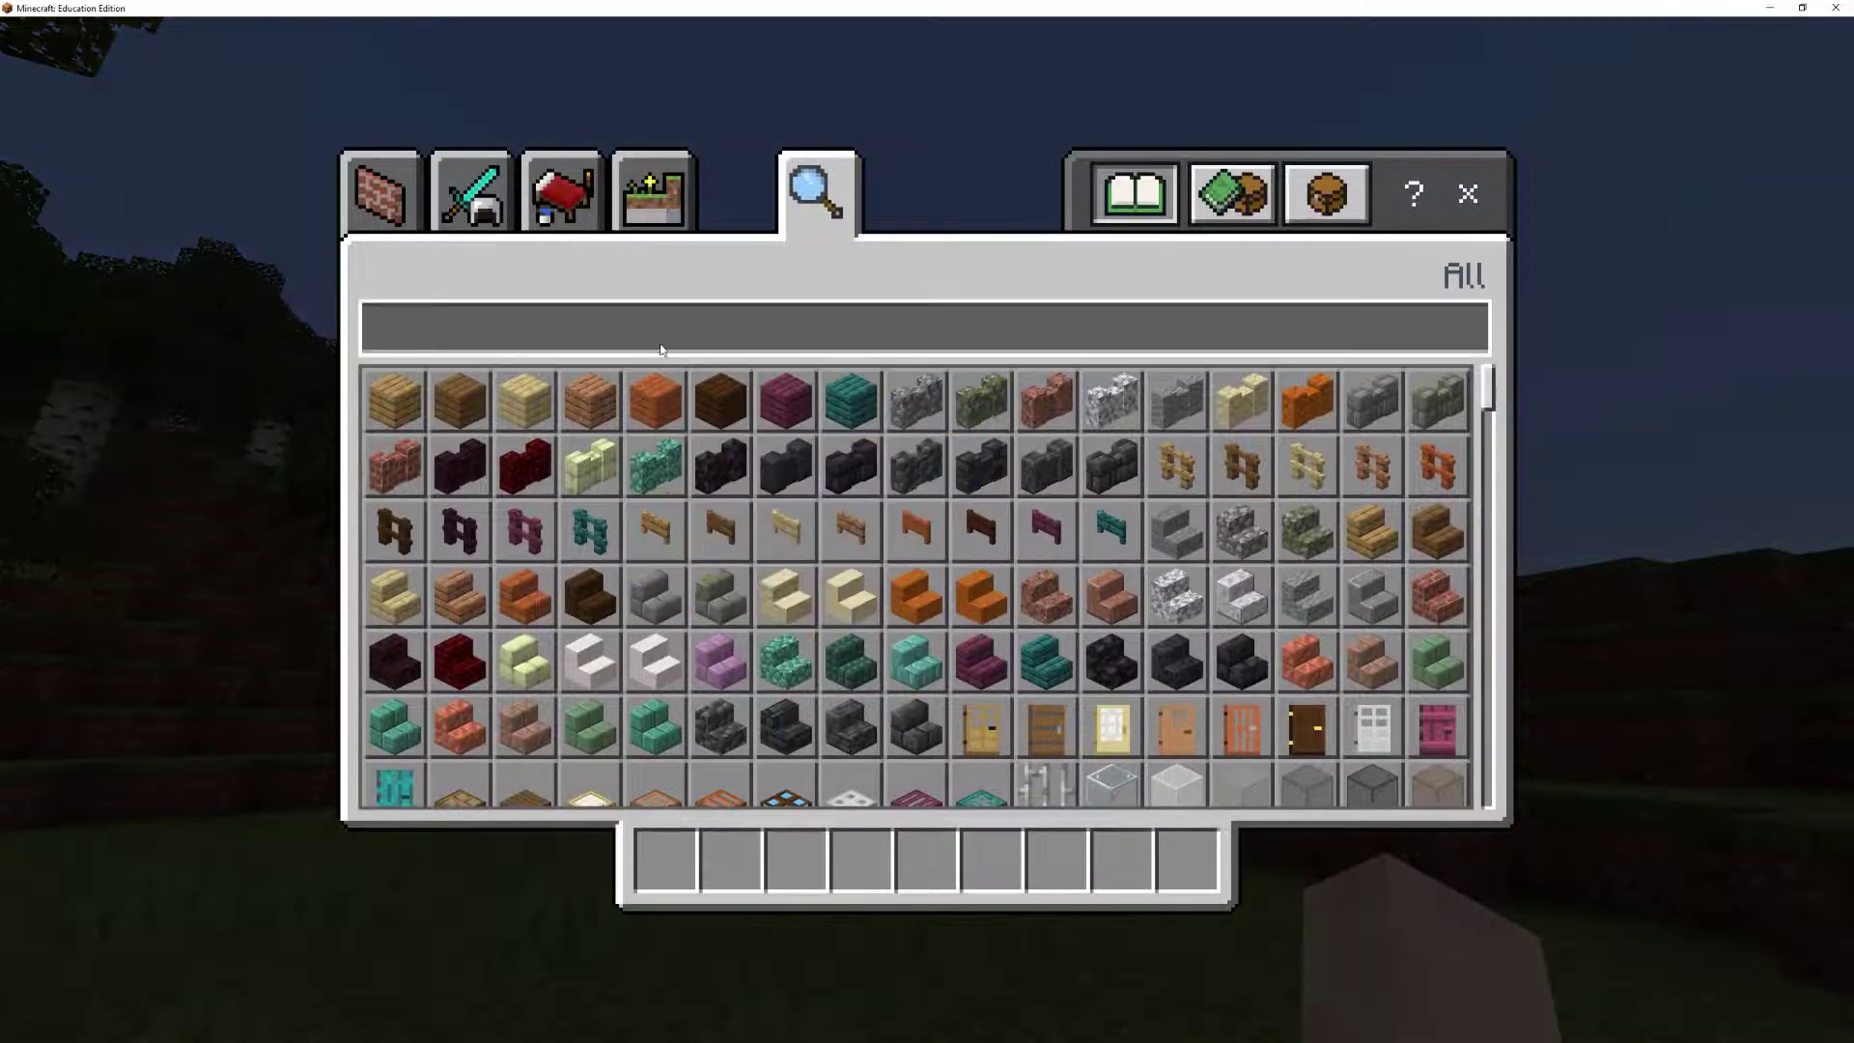
key("e")
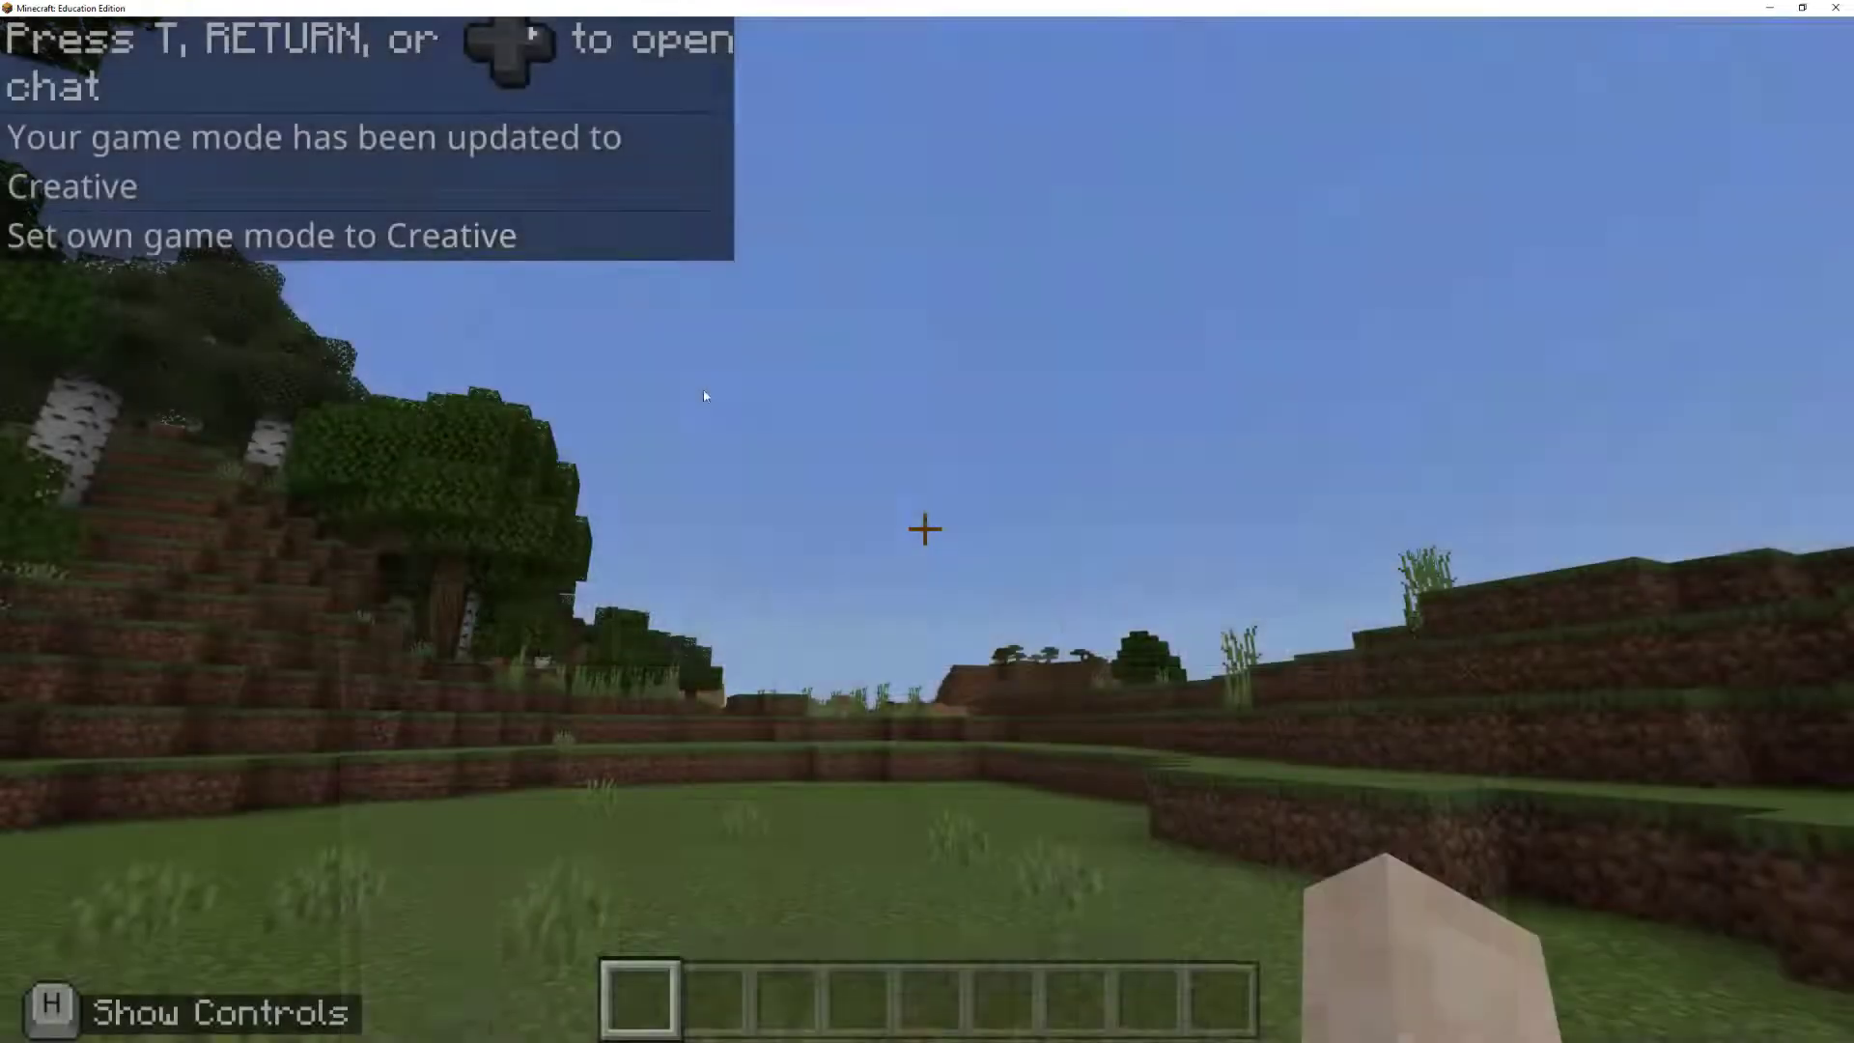
key("e")
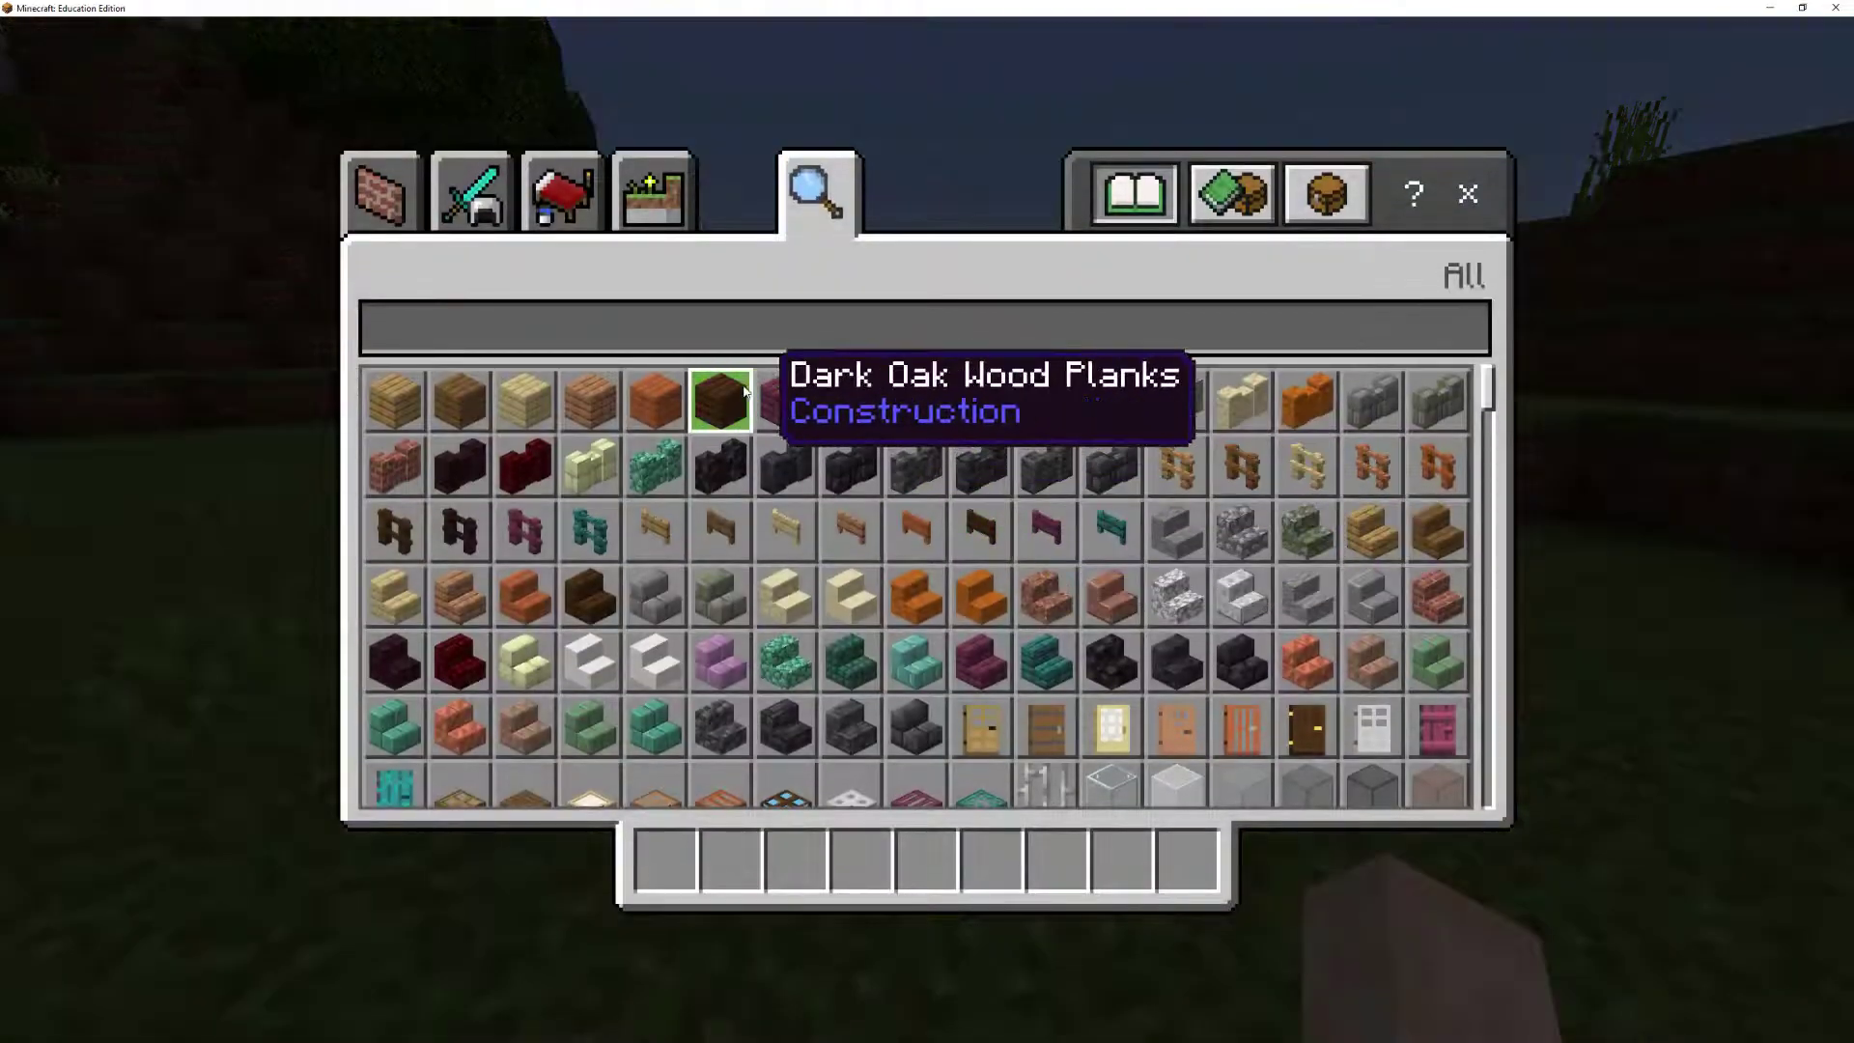
left_click(744, 392)
left_click(731, 859)
key("e")
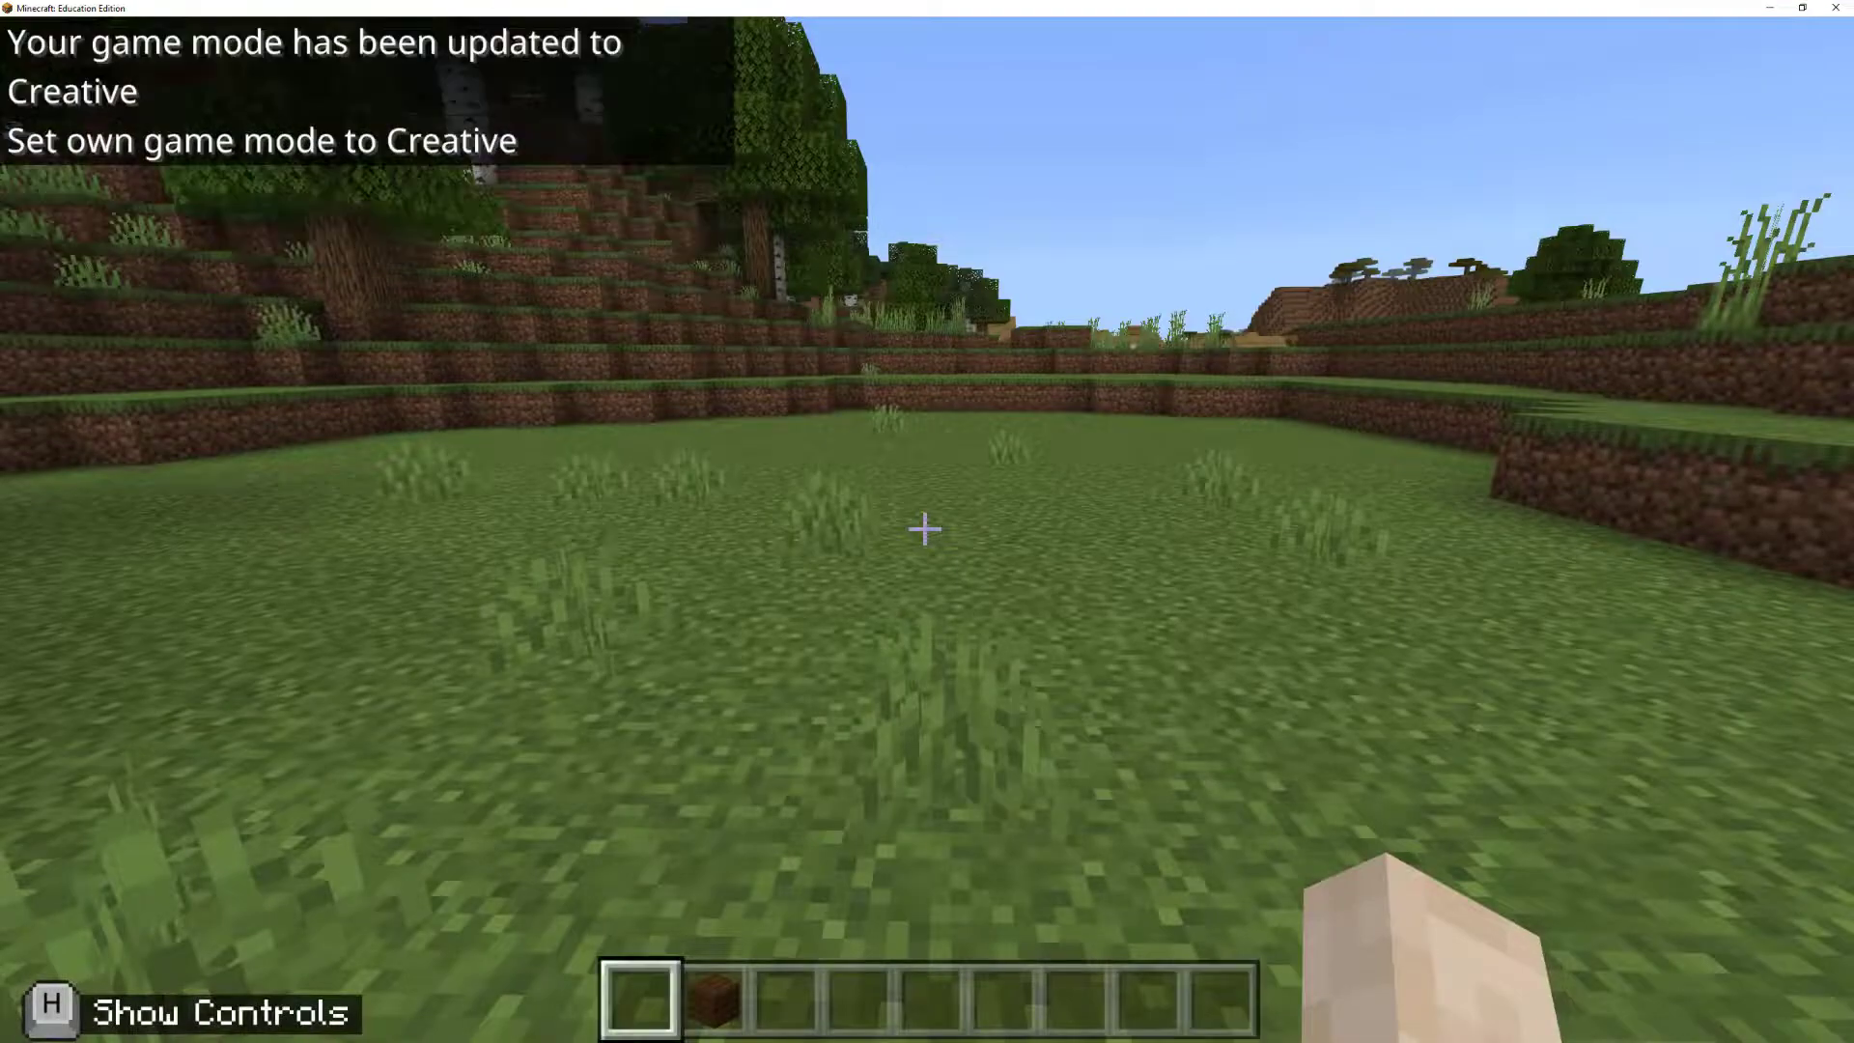
key("2")
right_click(924, 528)
right_click(924, 528)
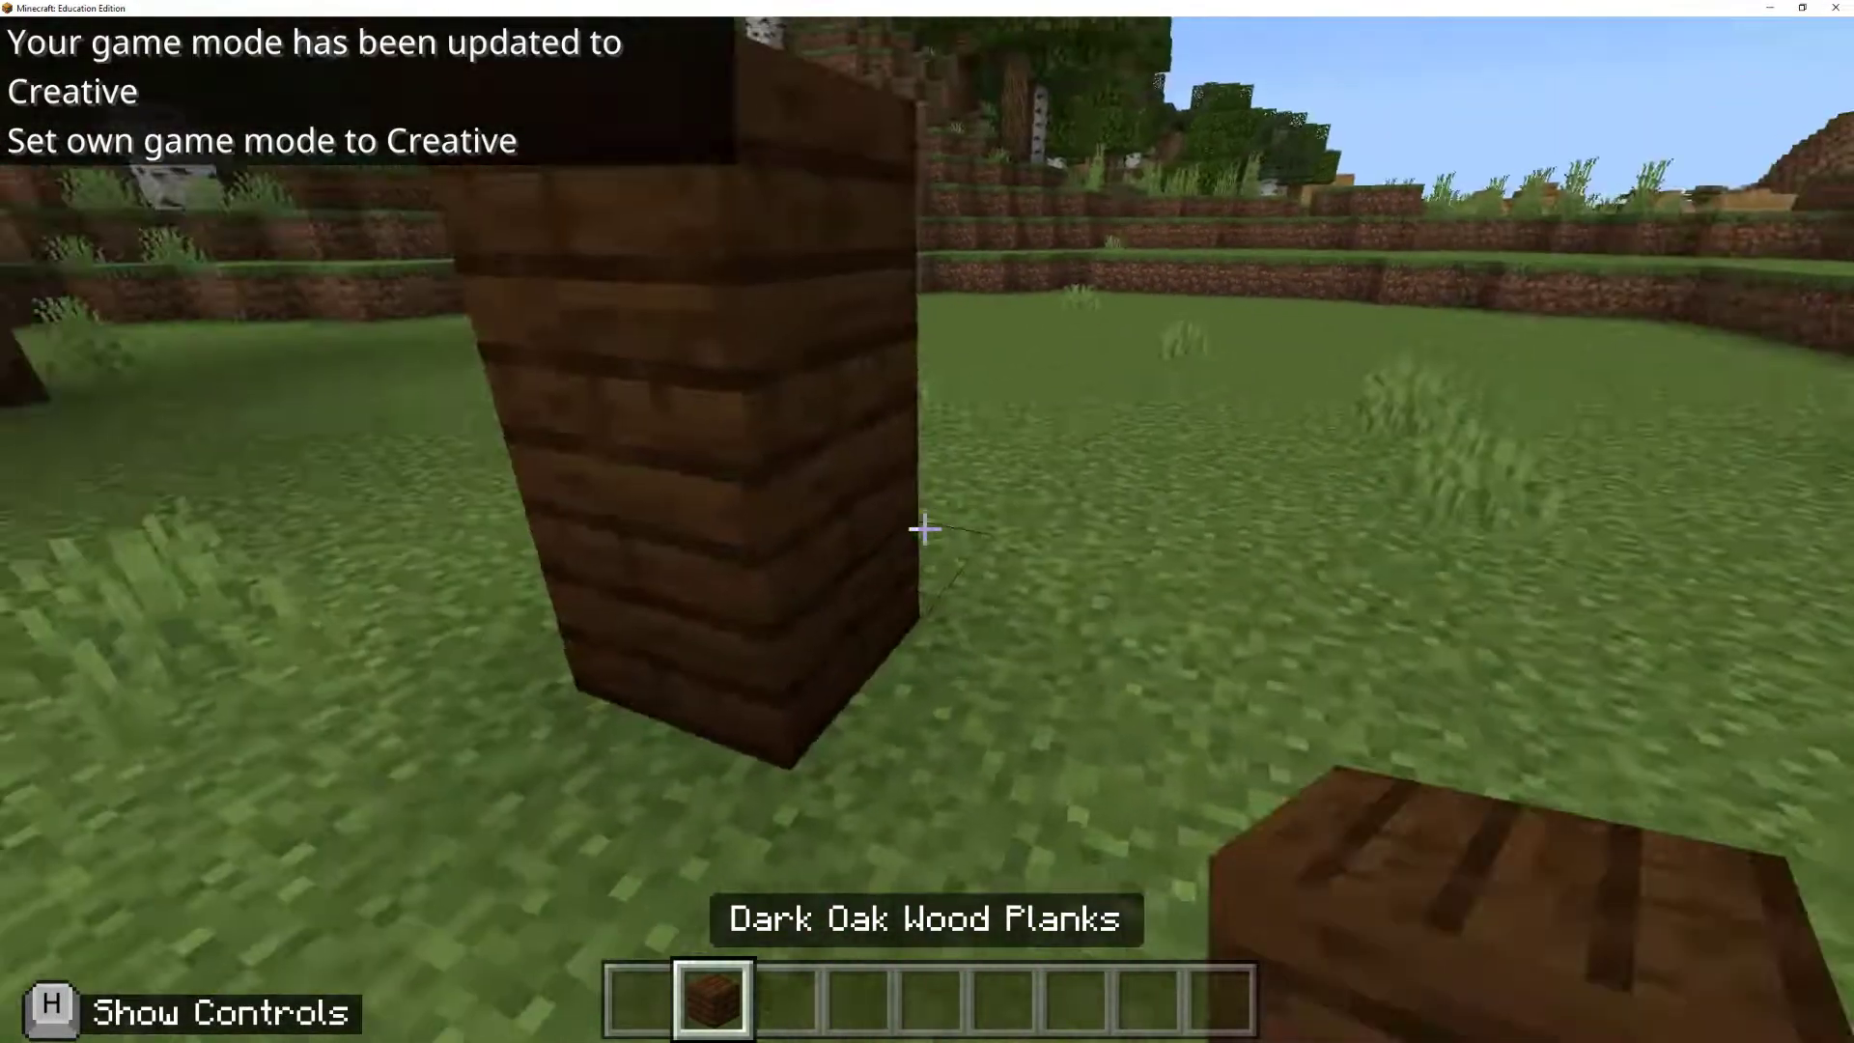
right_click(924, 528)
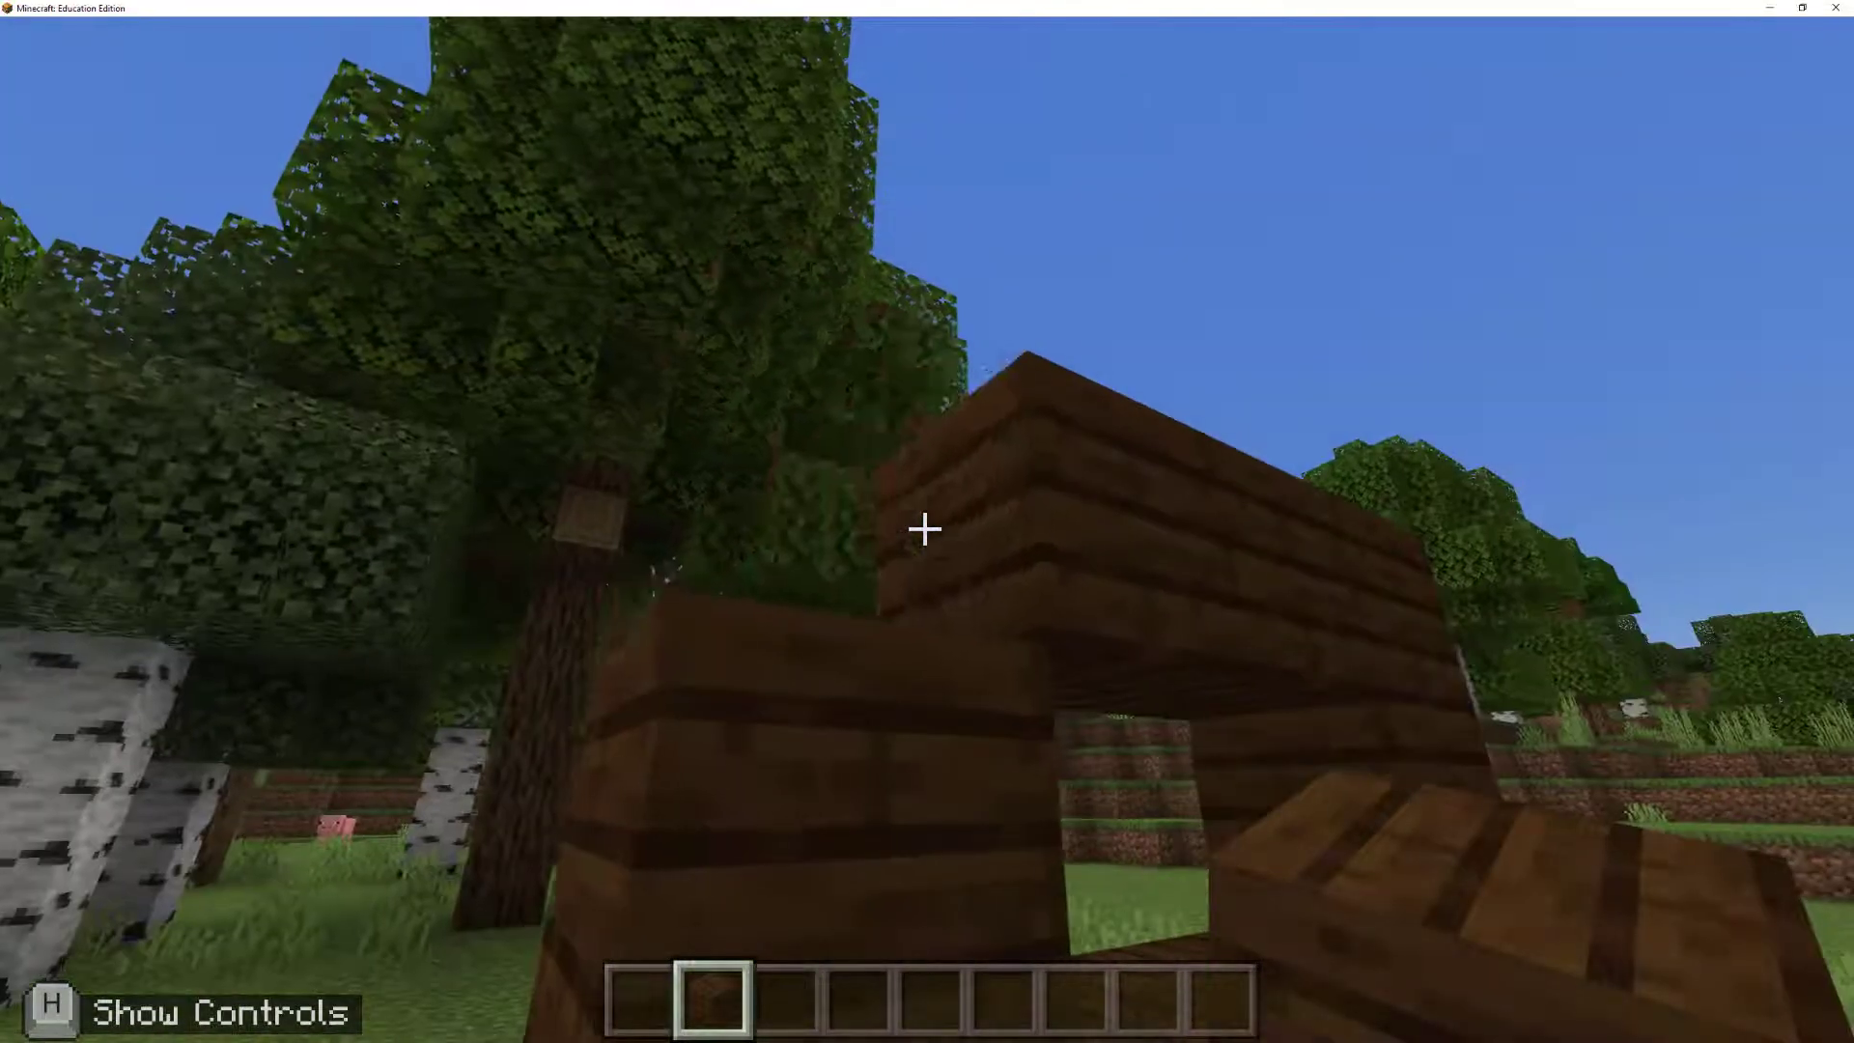
Place Dark Oak Trapdoors in the wall's window gap, flipped upright as panes.
key("e")
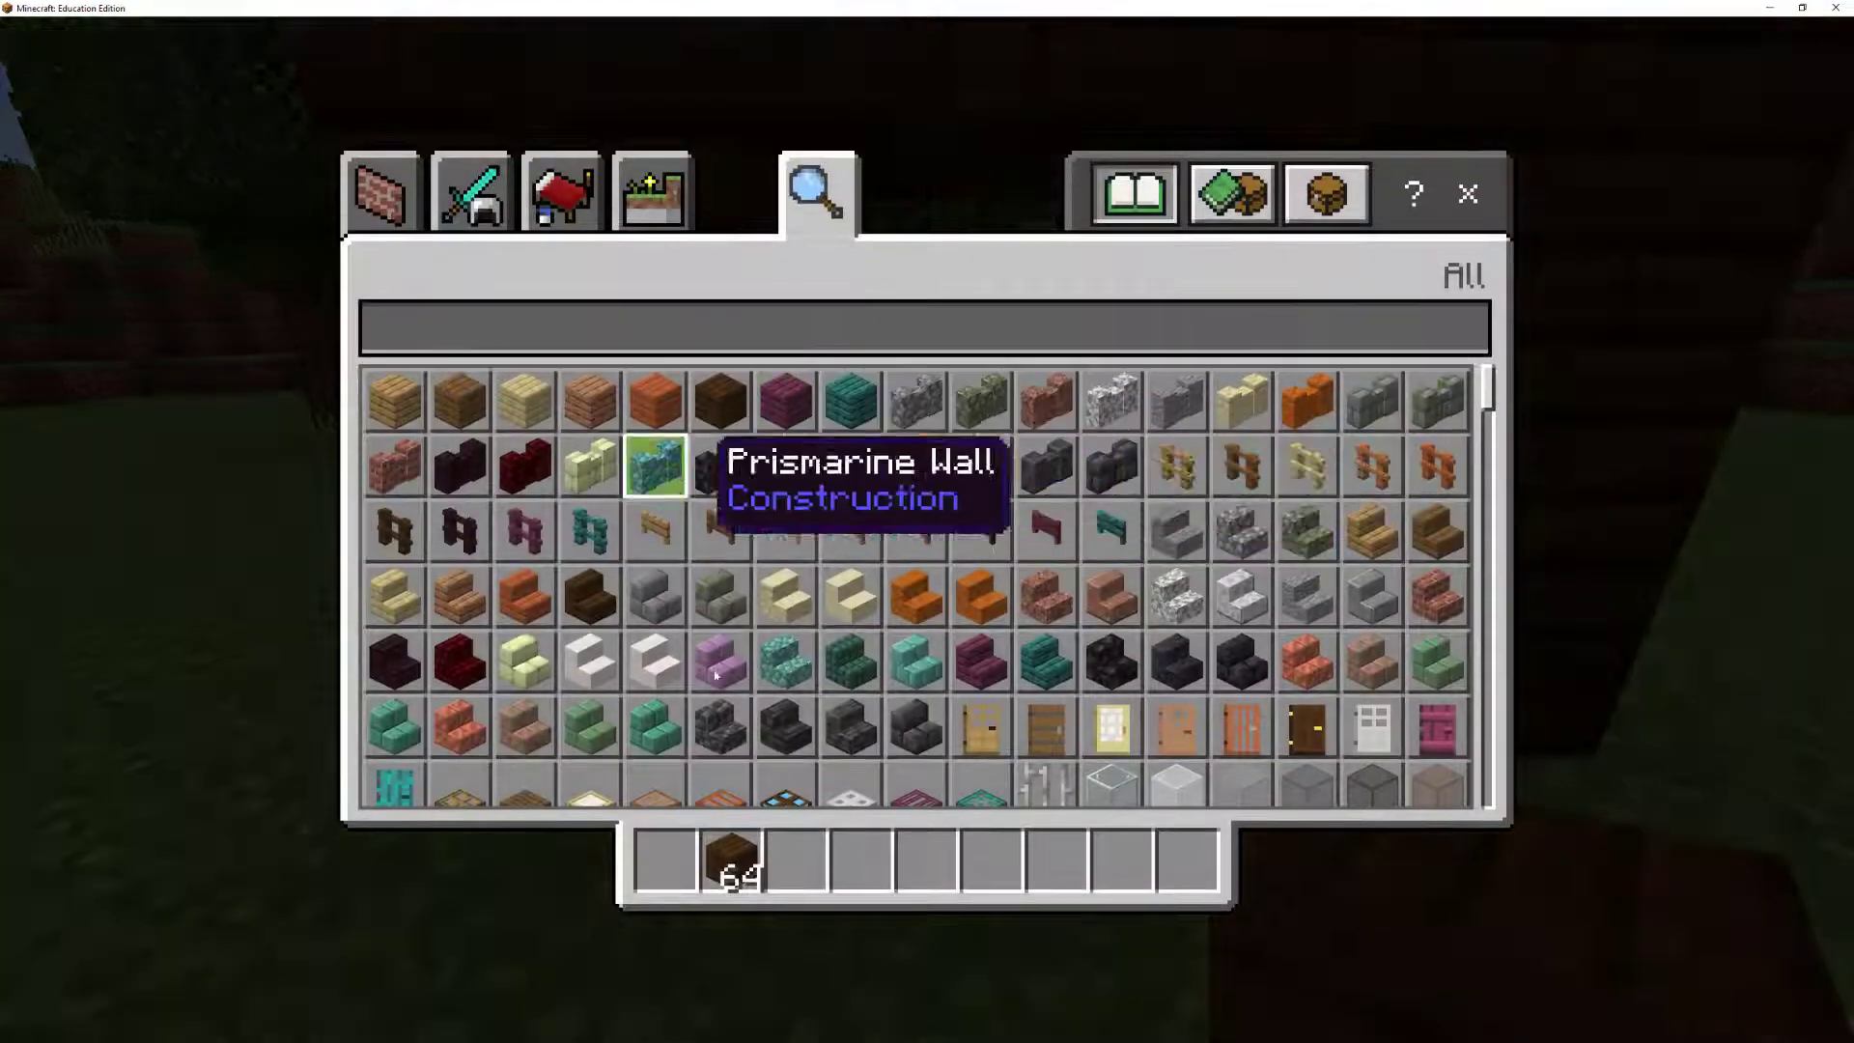
left_click(658, 864)
key("e")
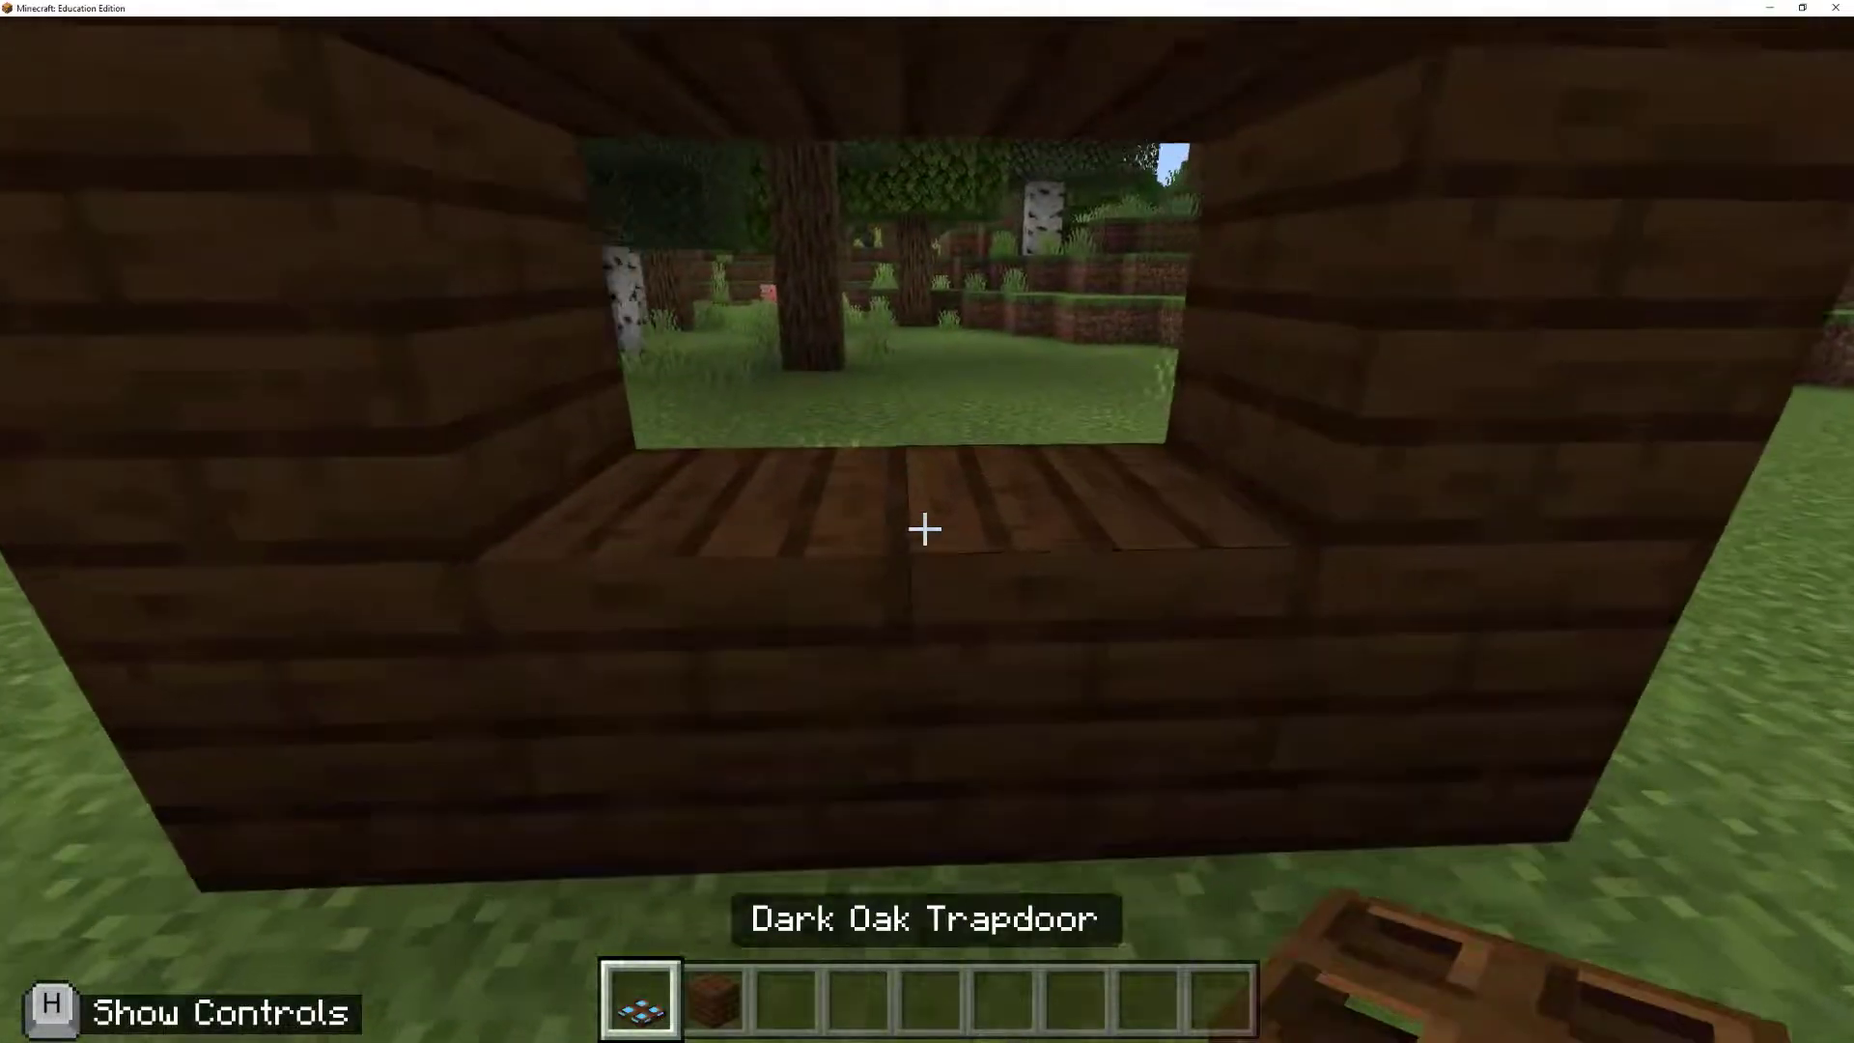
right_click(925, 530)
right_click(925, 529)
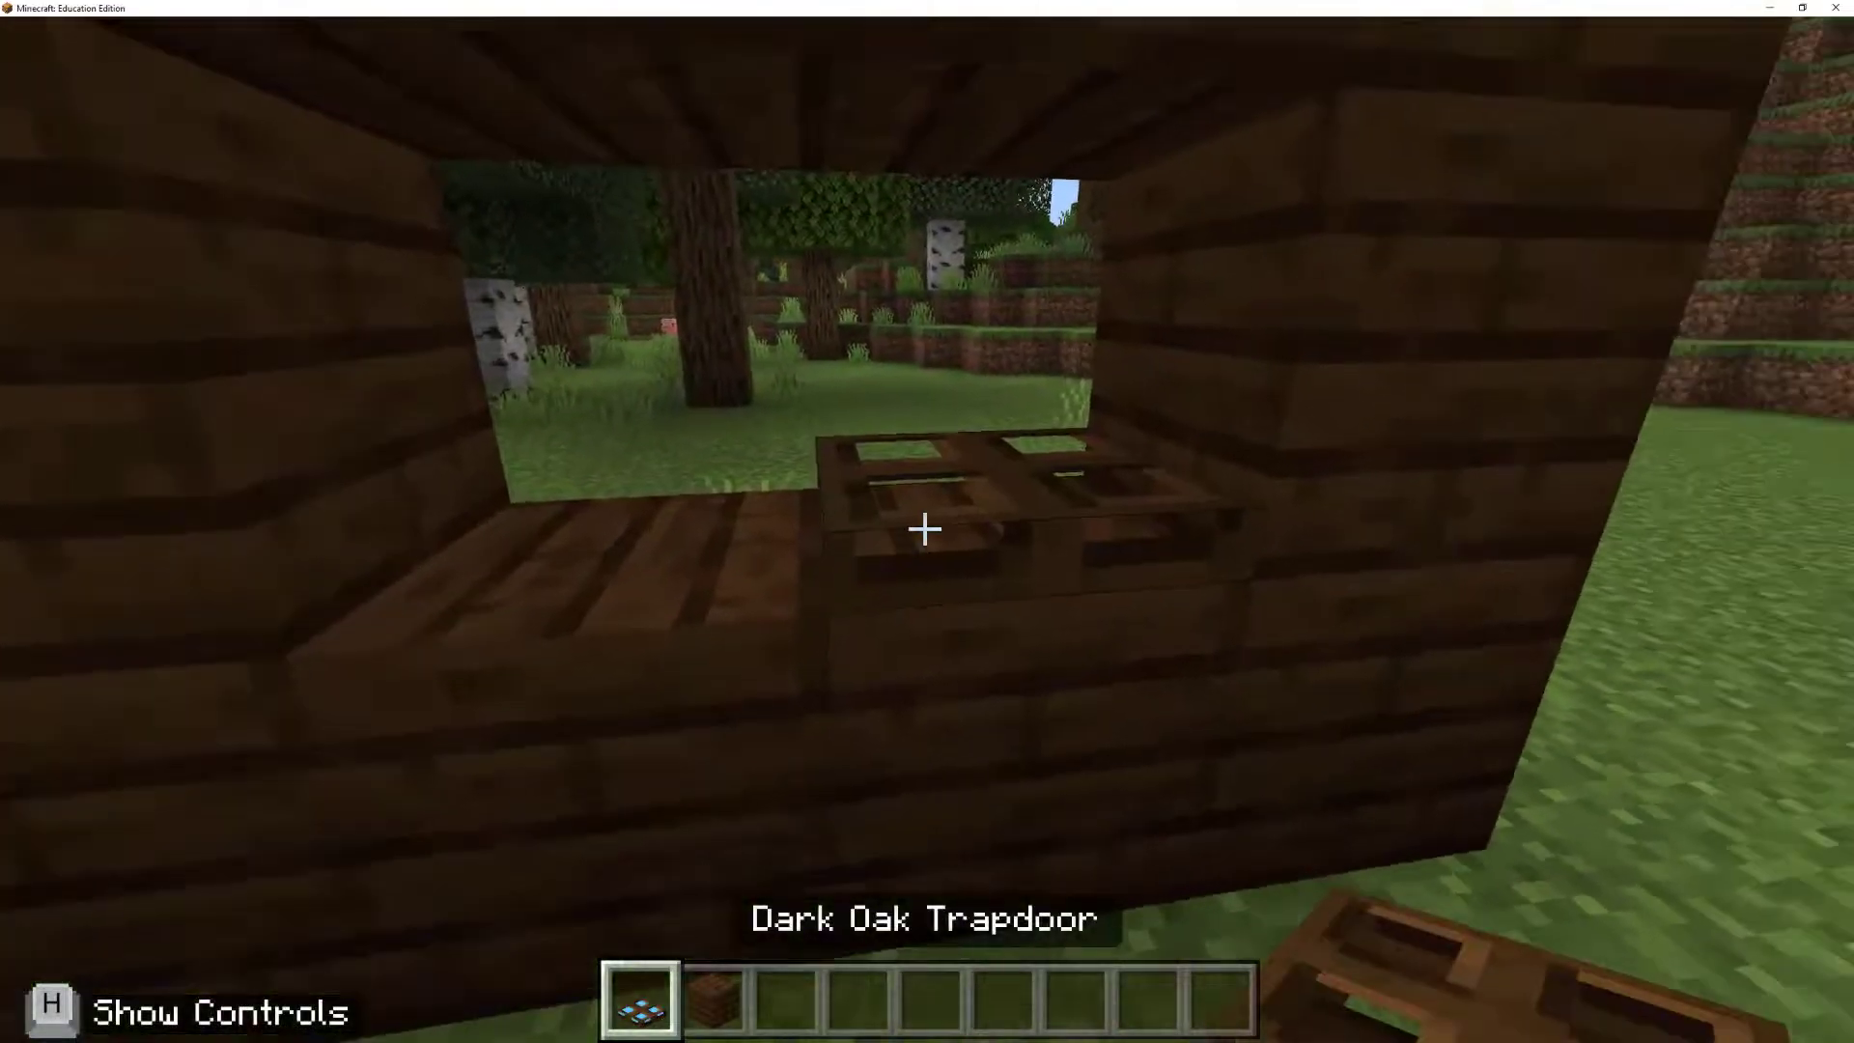
right_click(925, 530)
right_click(925, 529)
Walk outside and back away to view the whole eight-pane trapdoor window.
key("s")
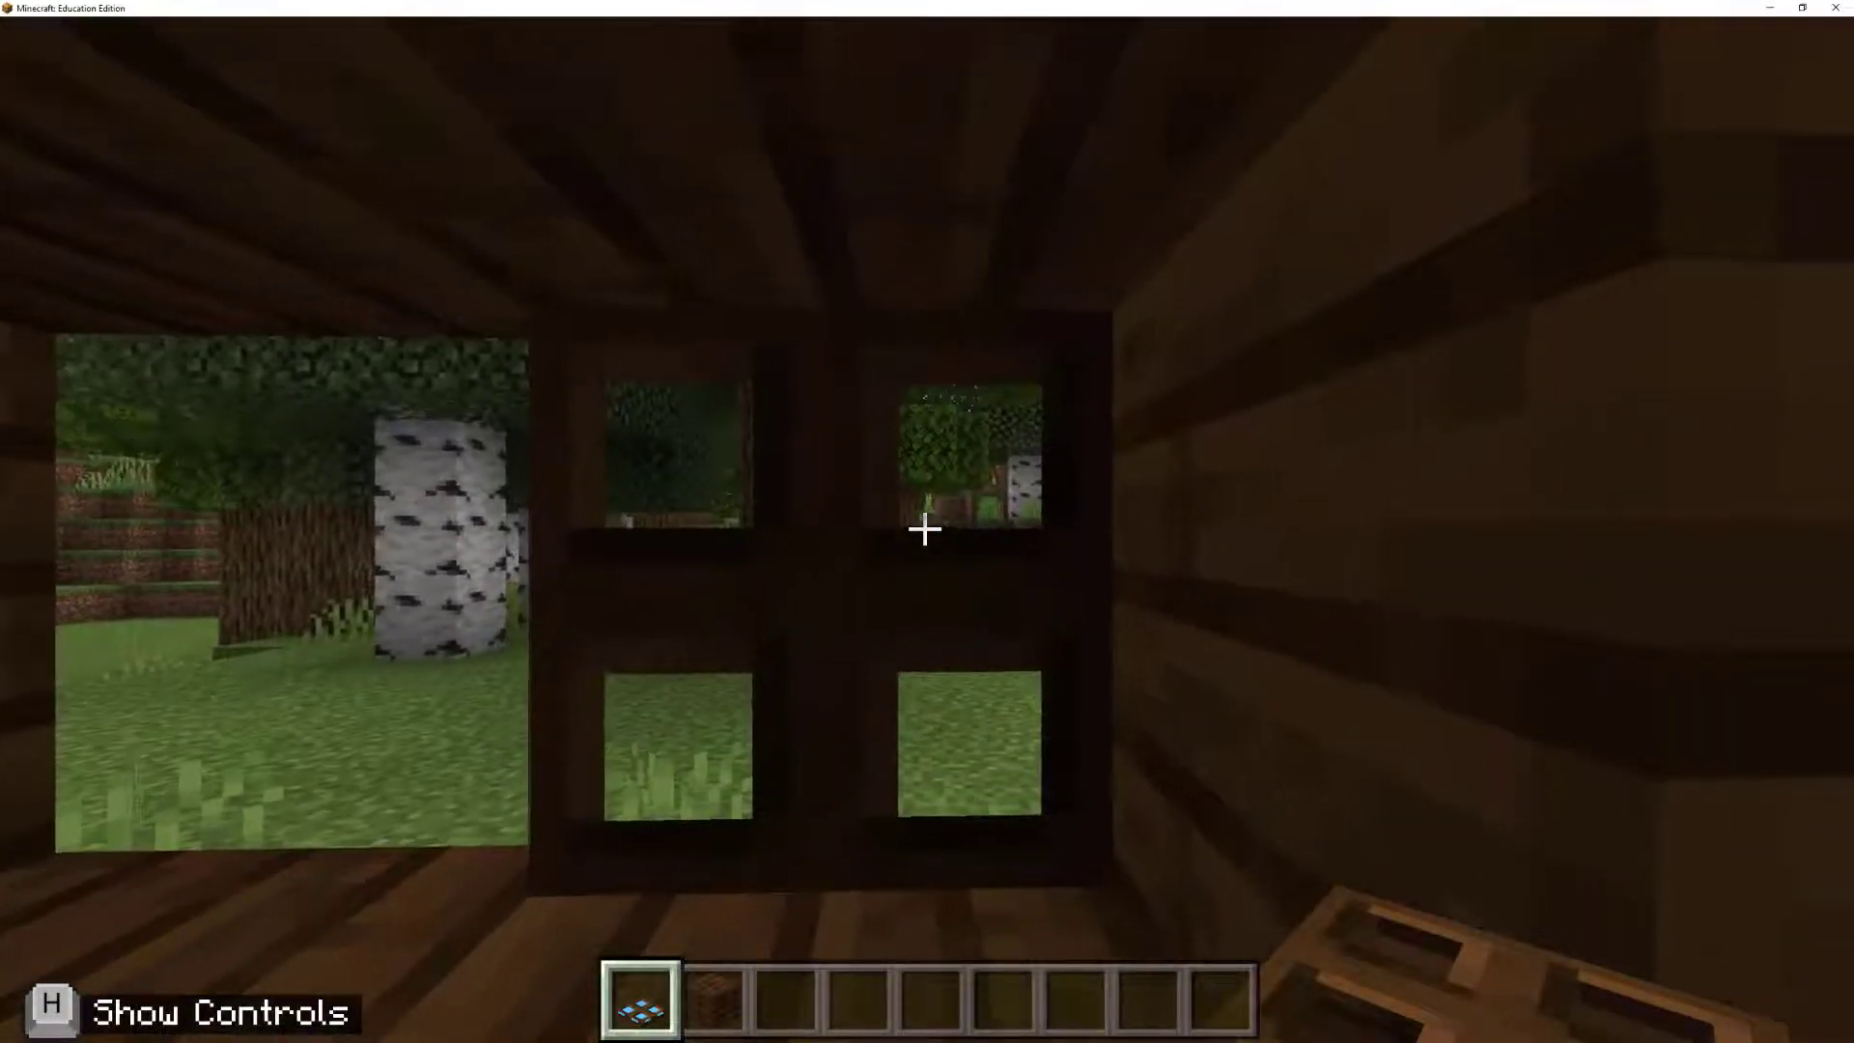
key("s")
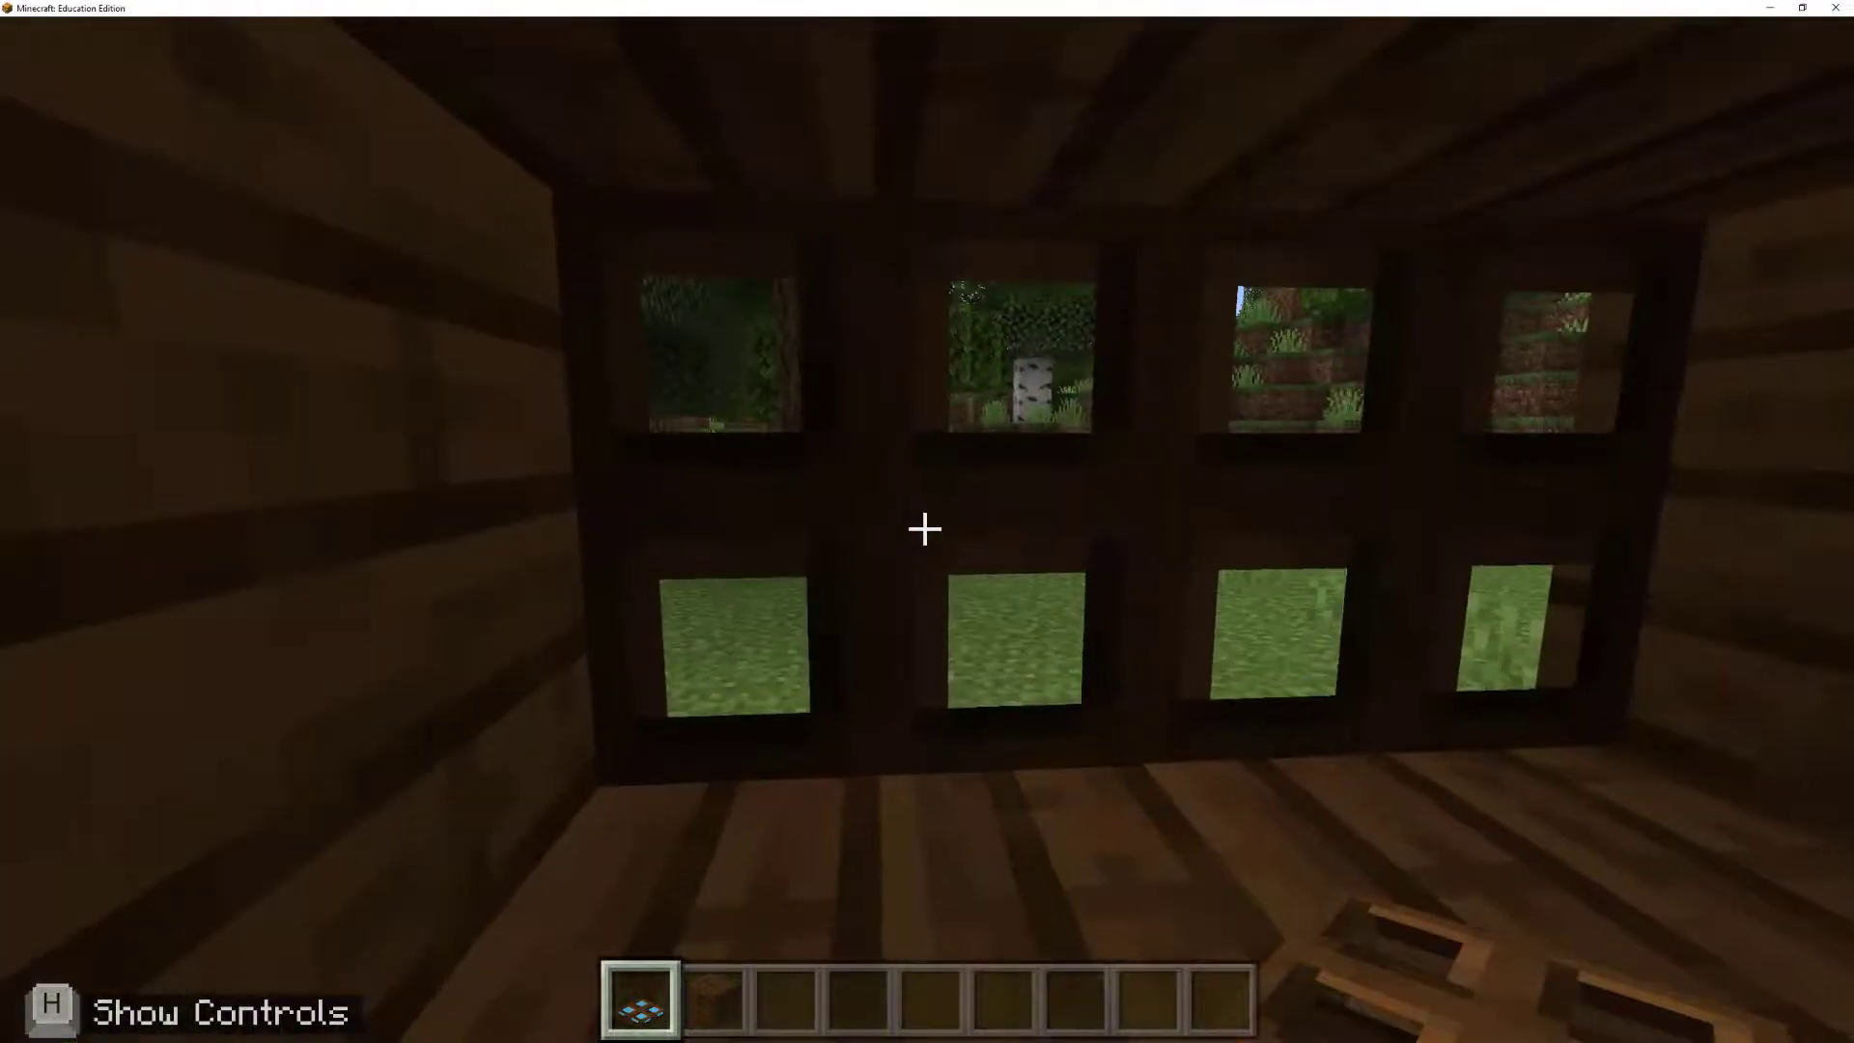
key("s")
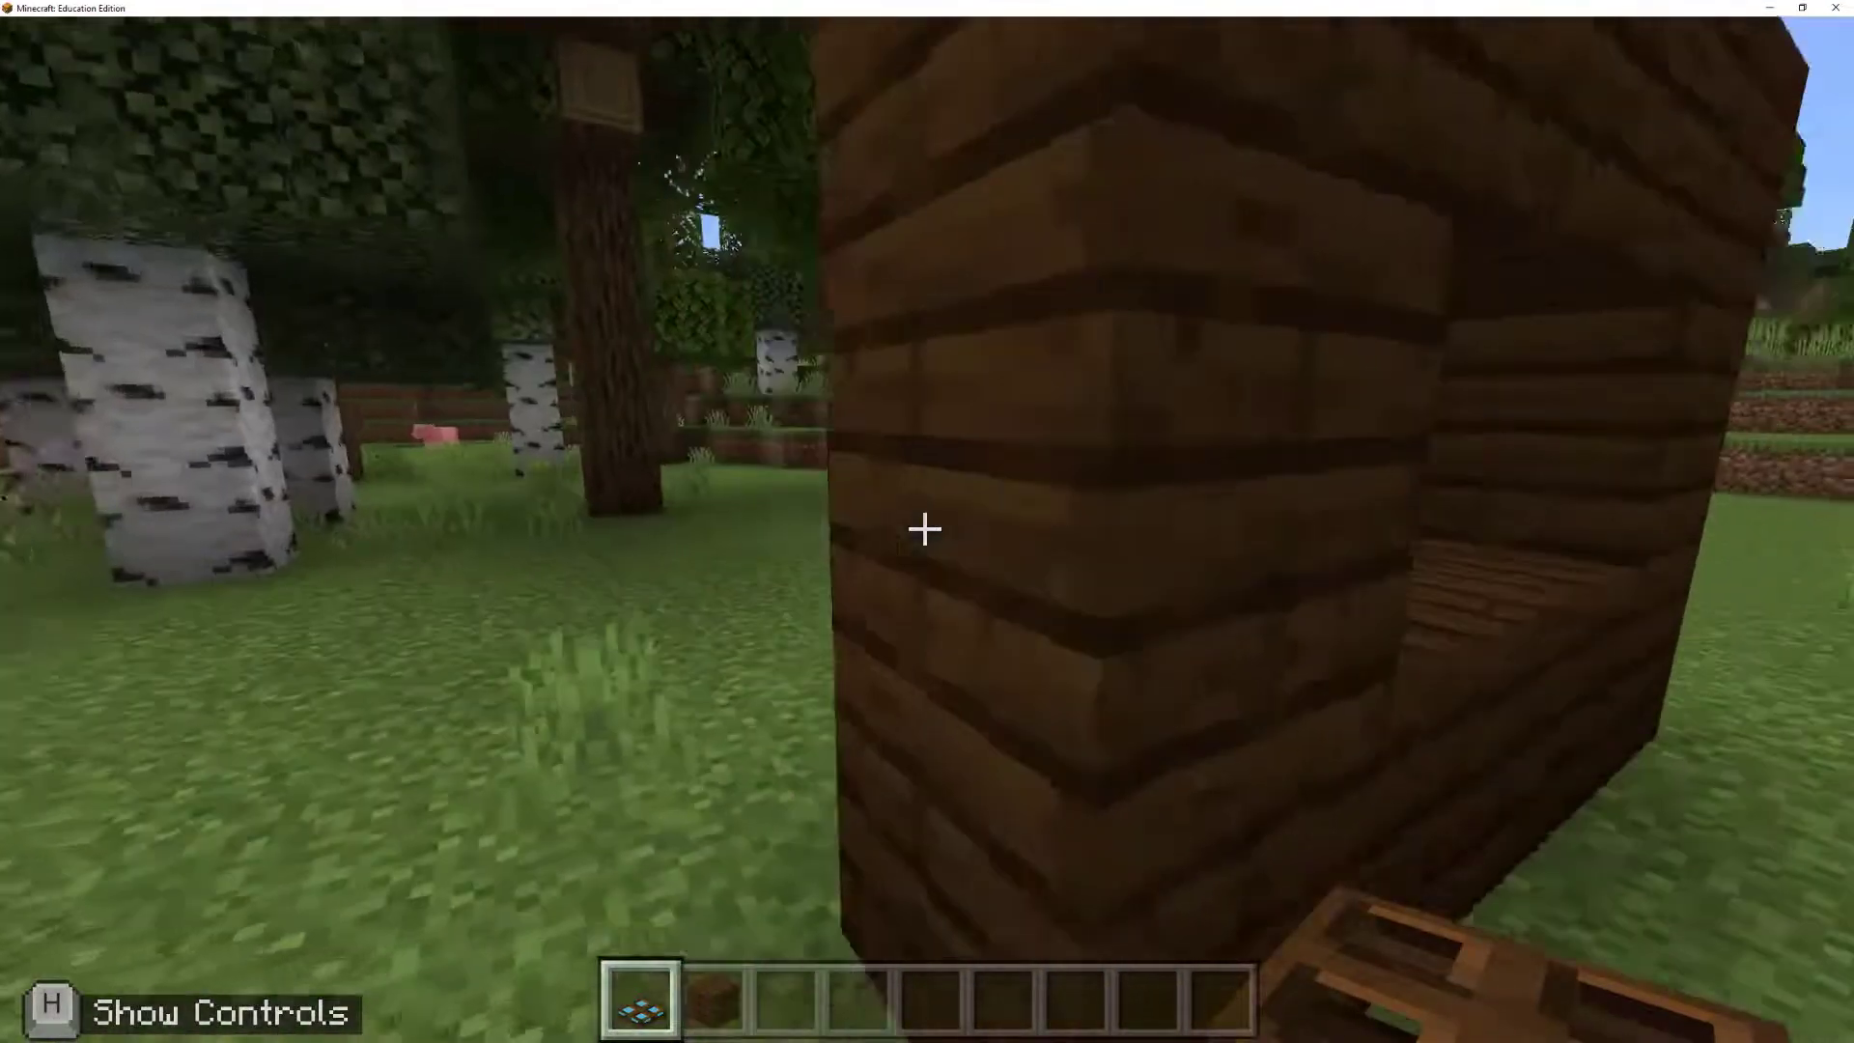
scroll(925, 529, "down", 2)
key("s")
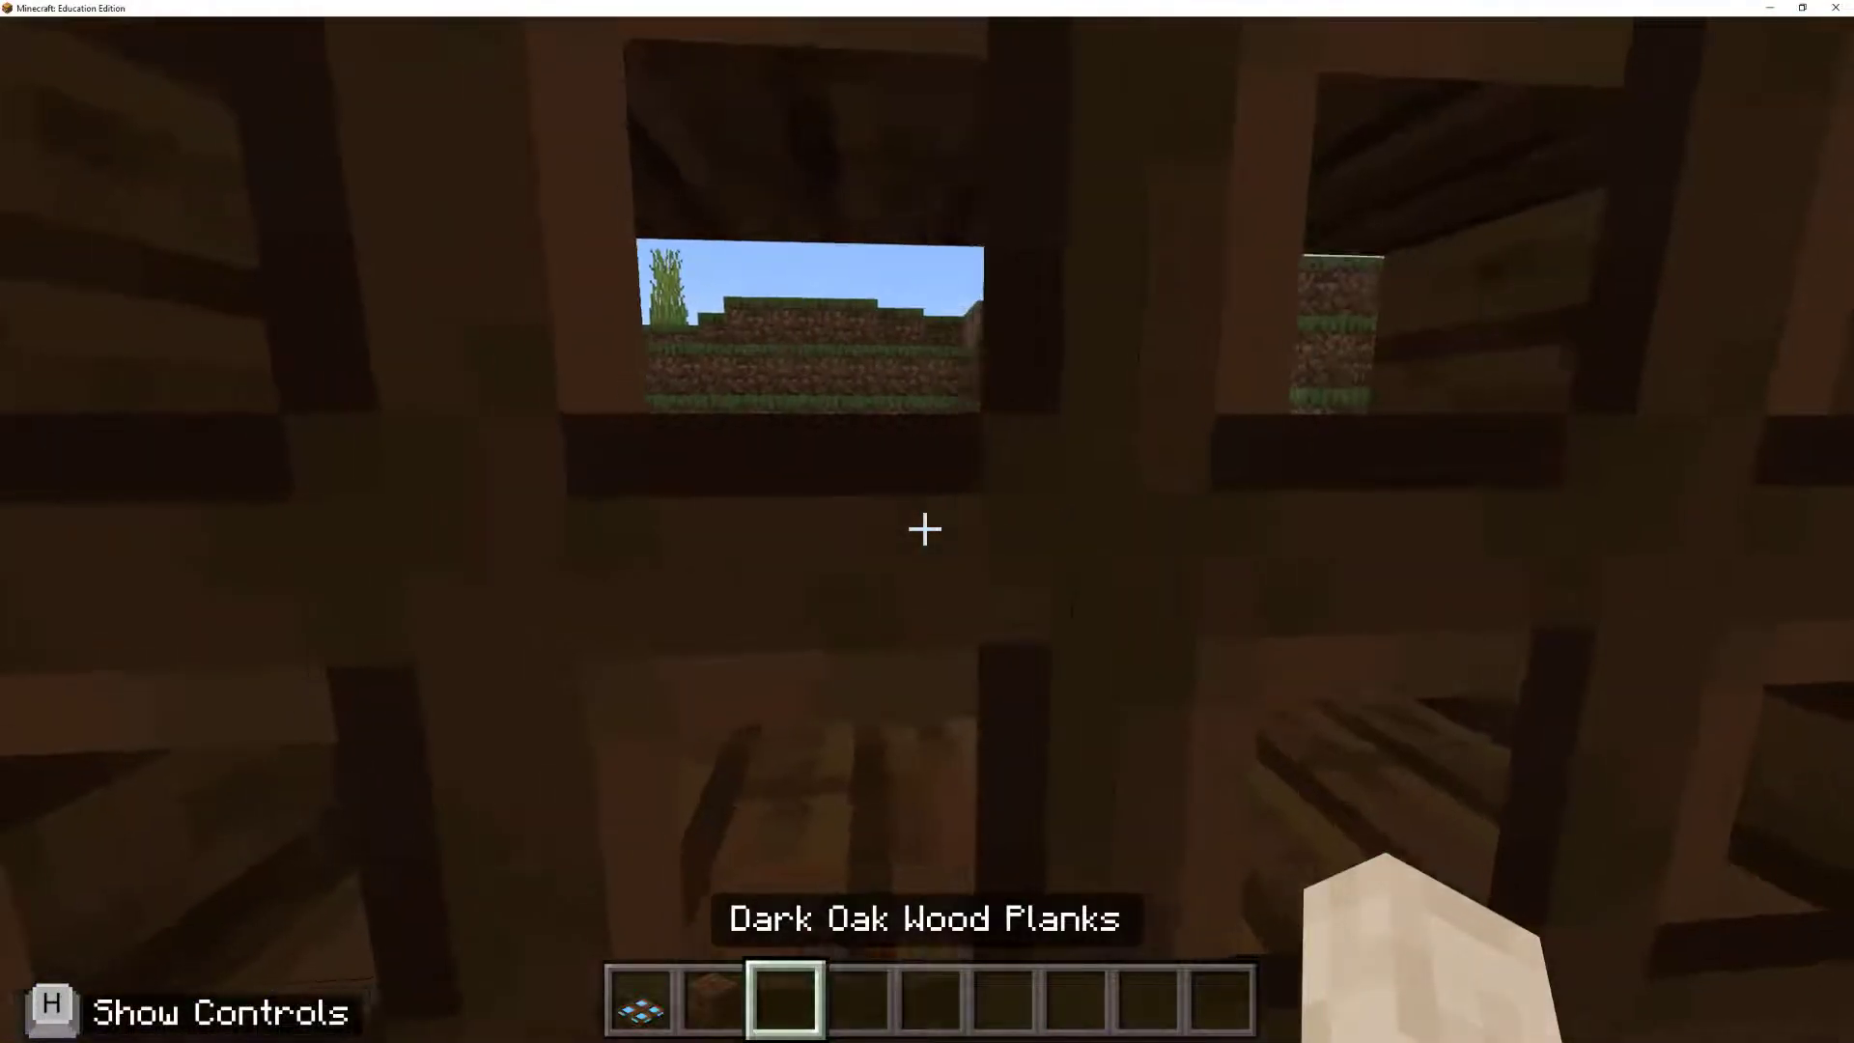
key("s")
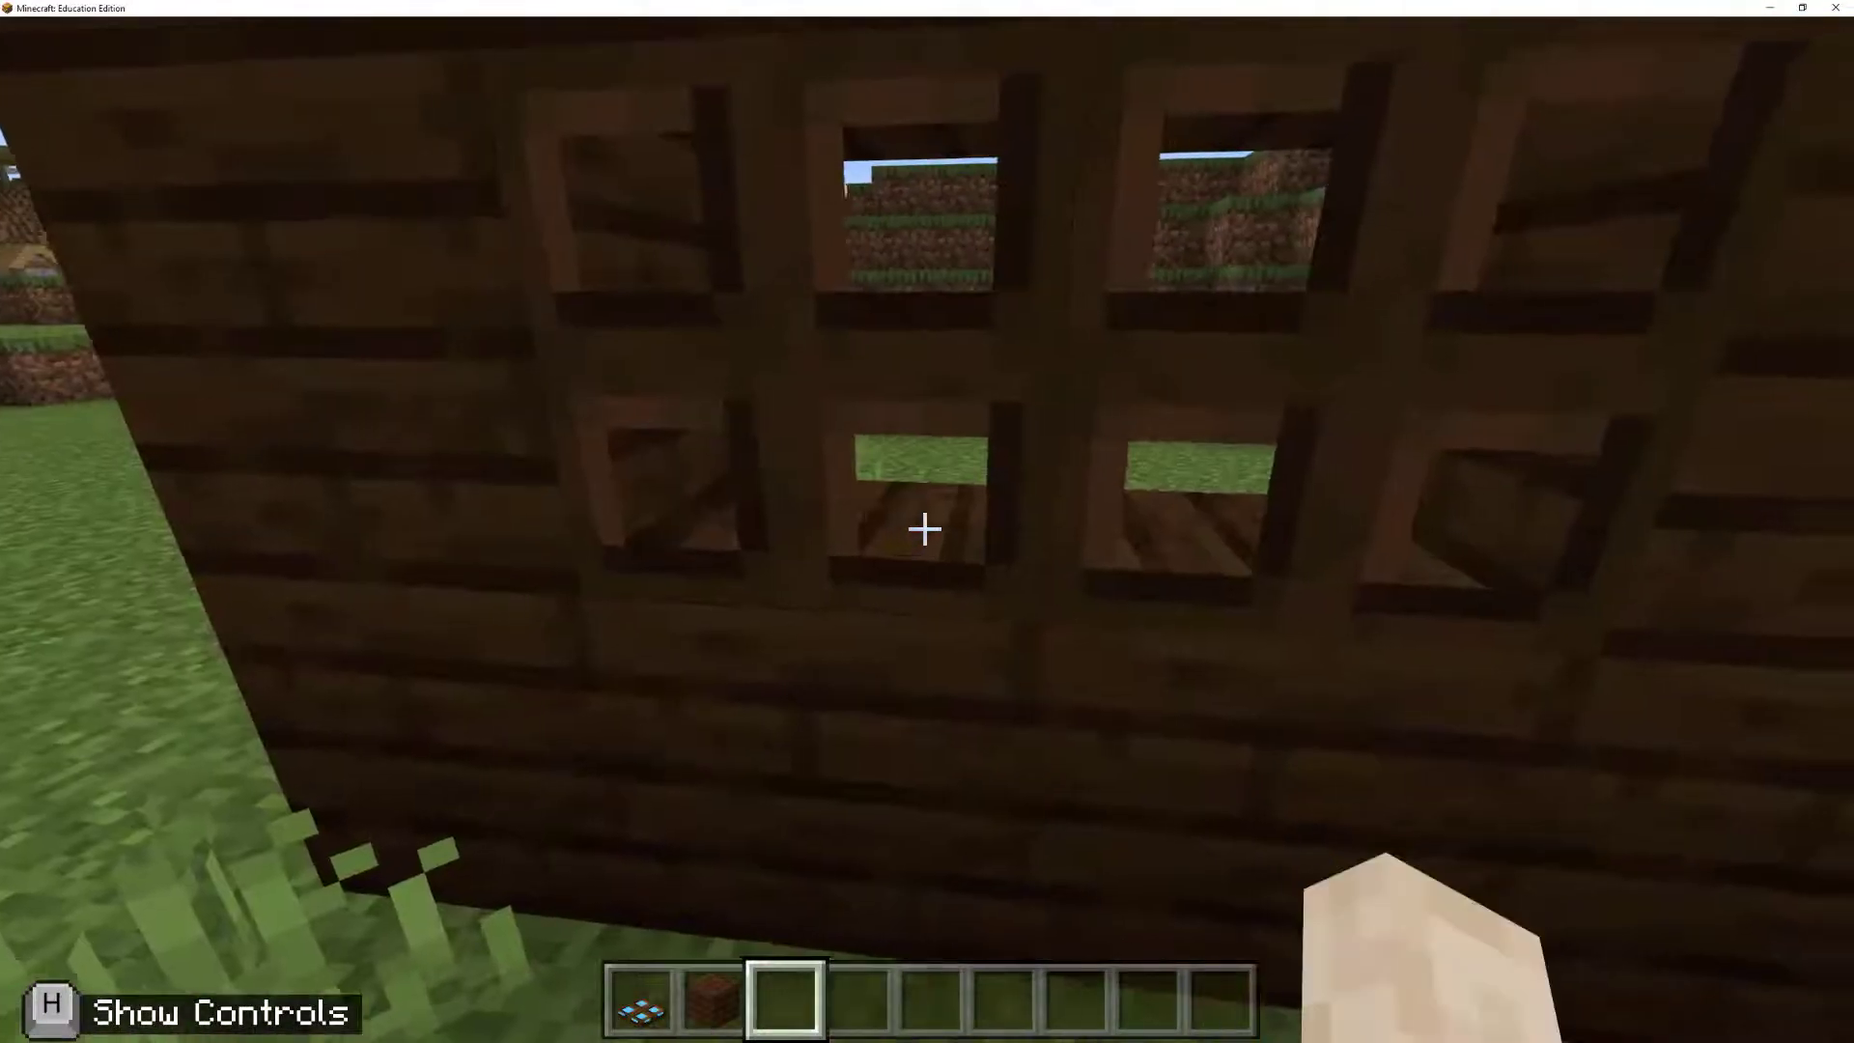
key("w")
key("alt+Tab")
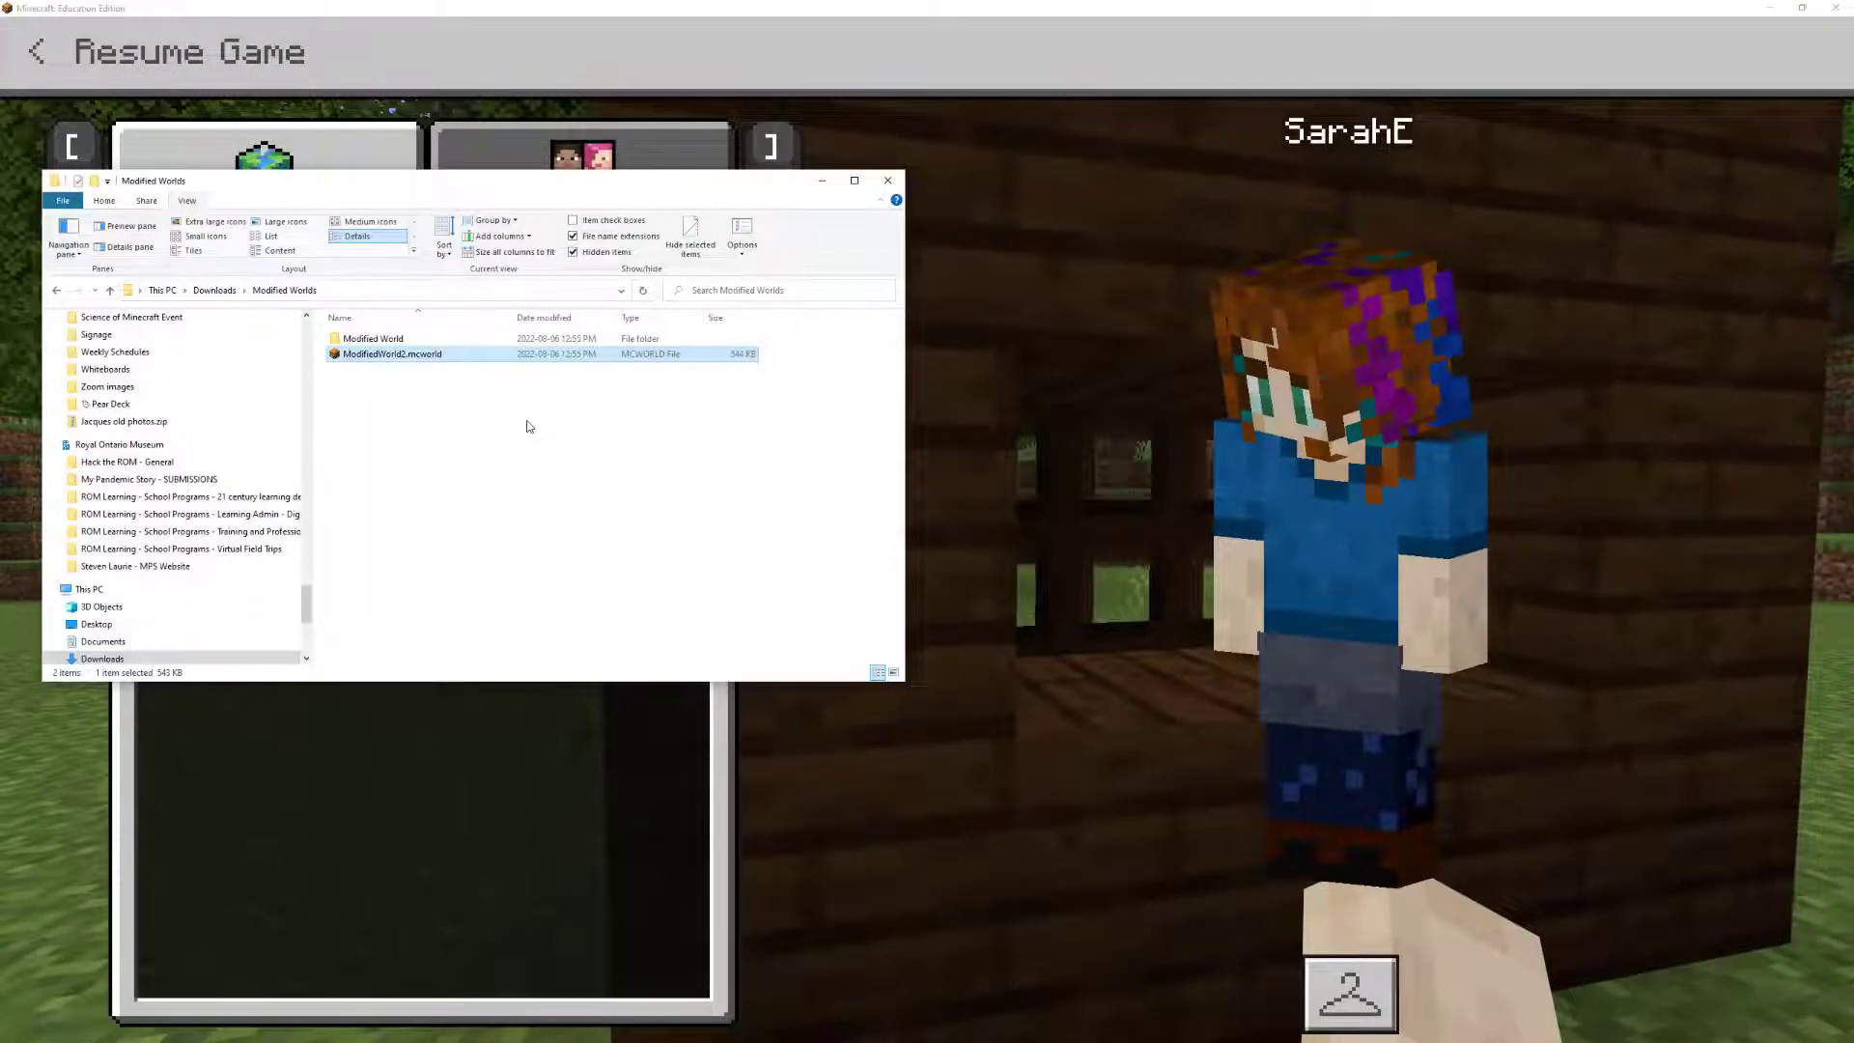
Resume the hut world, then Save & Exit back to the Play screen.
left_click(395, 340)
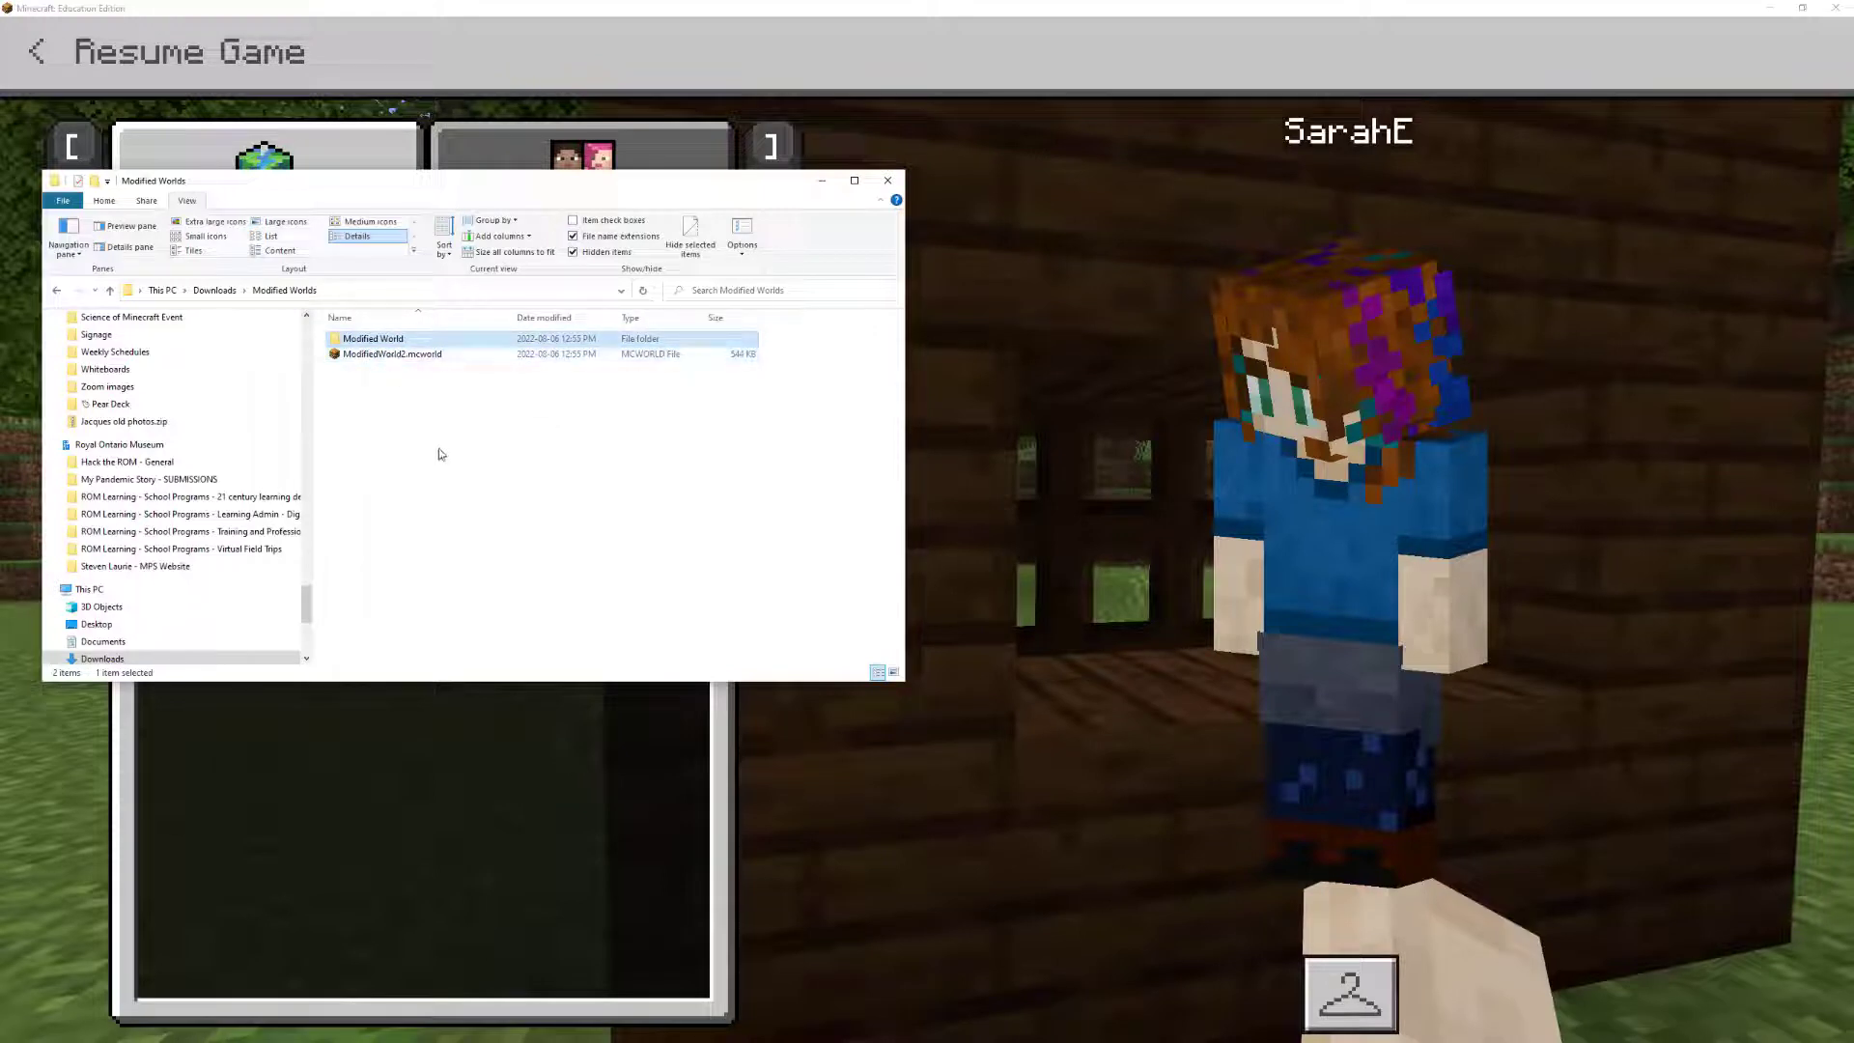
left_click(53, 48)
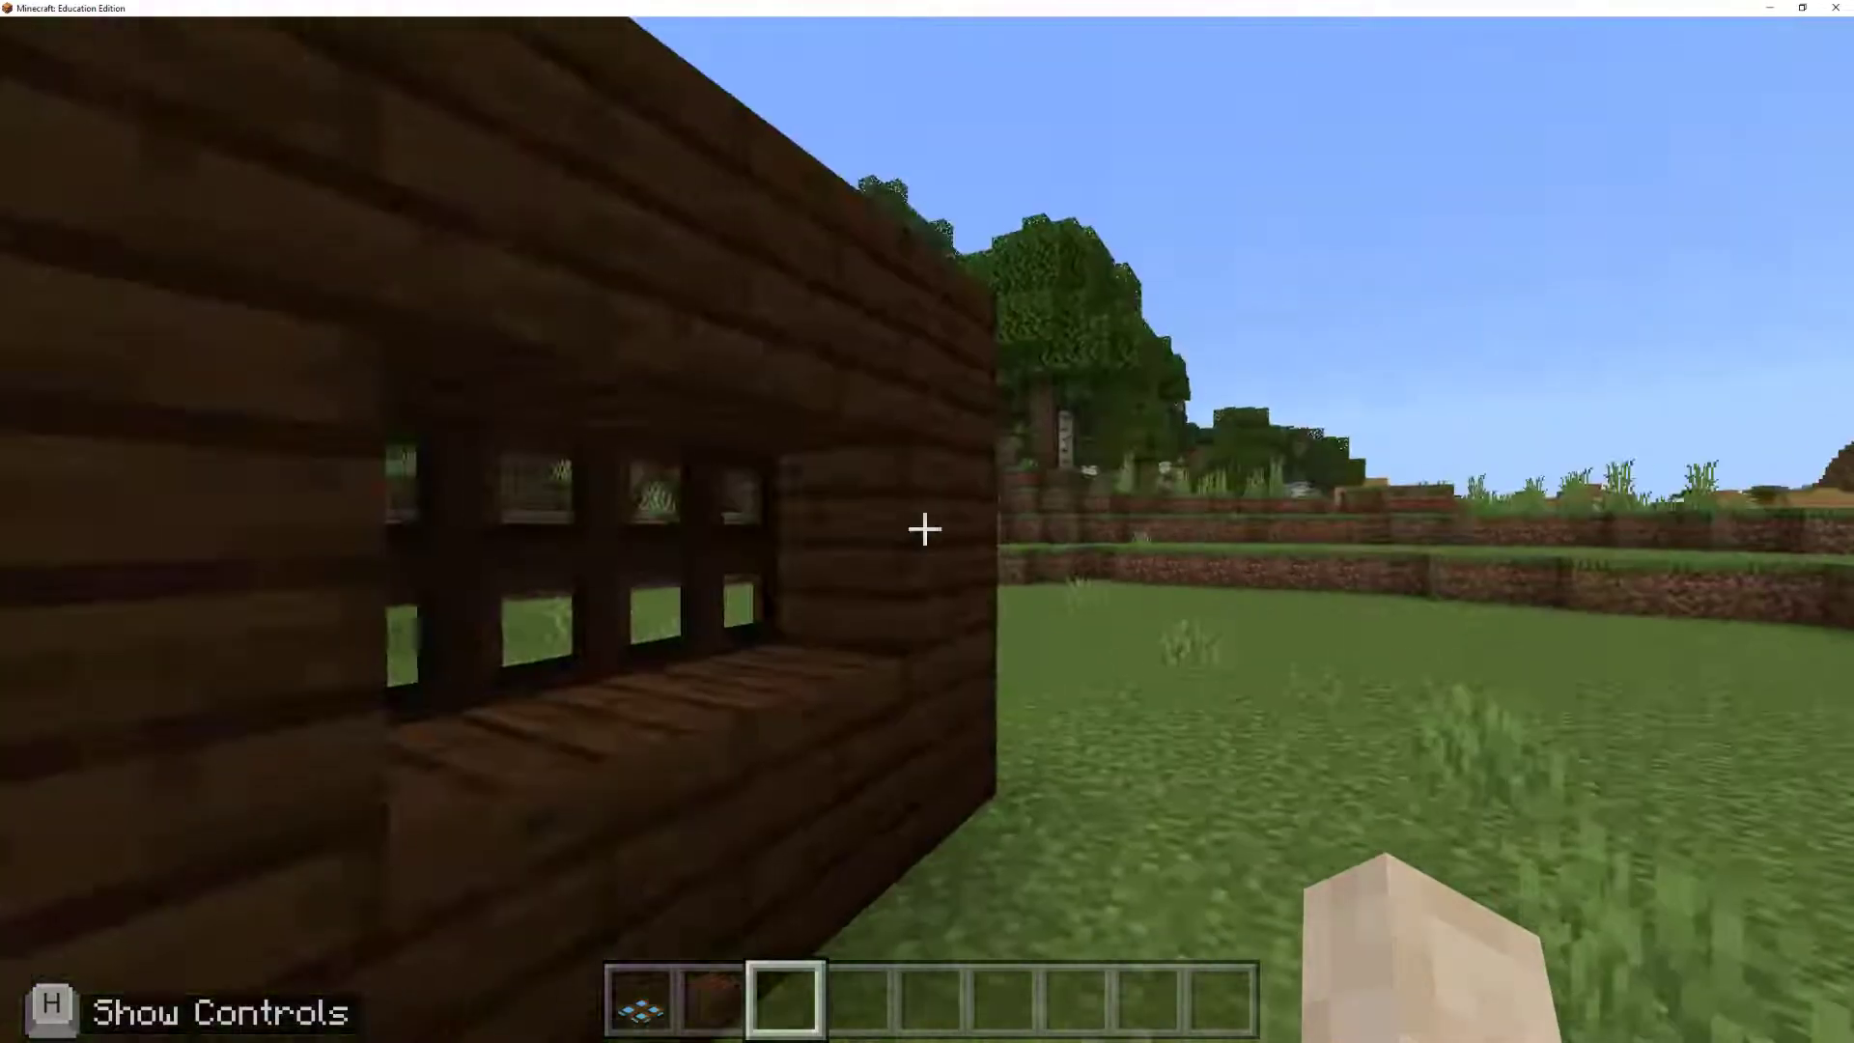
key("e")
key("e")
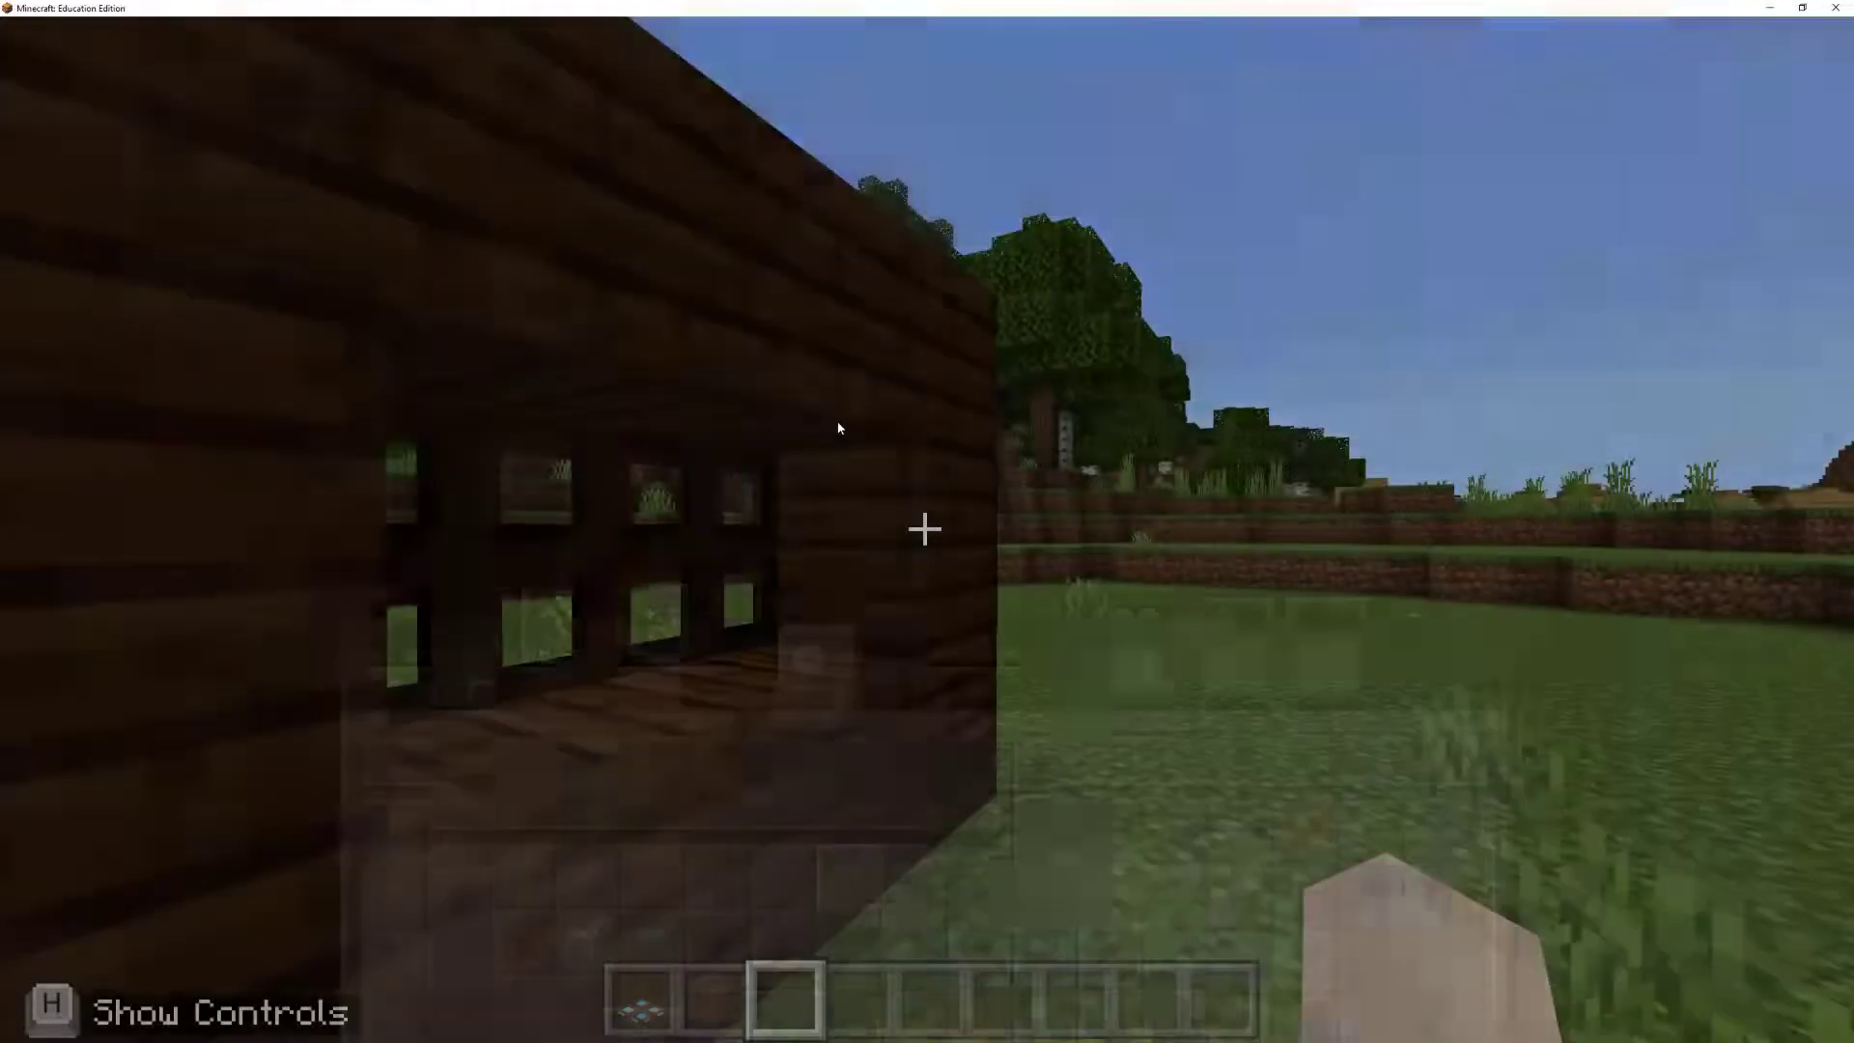
key("Escape")
left_click(418, 455)
left_click(893, 637)
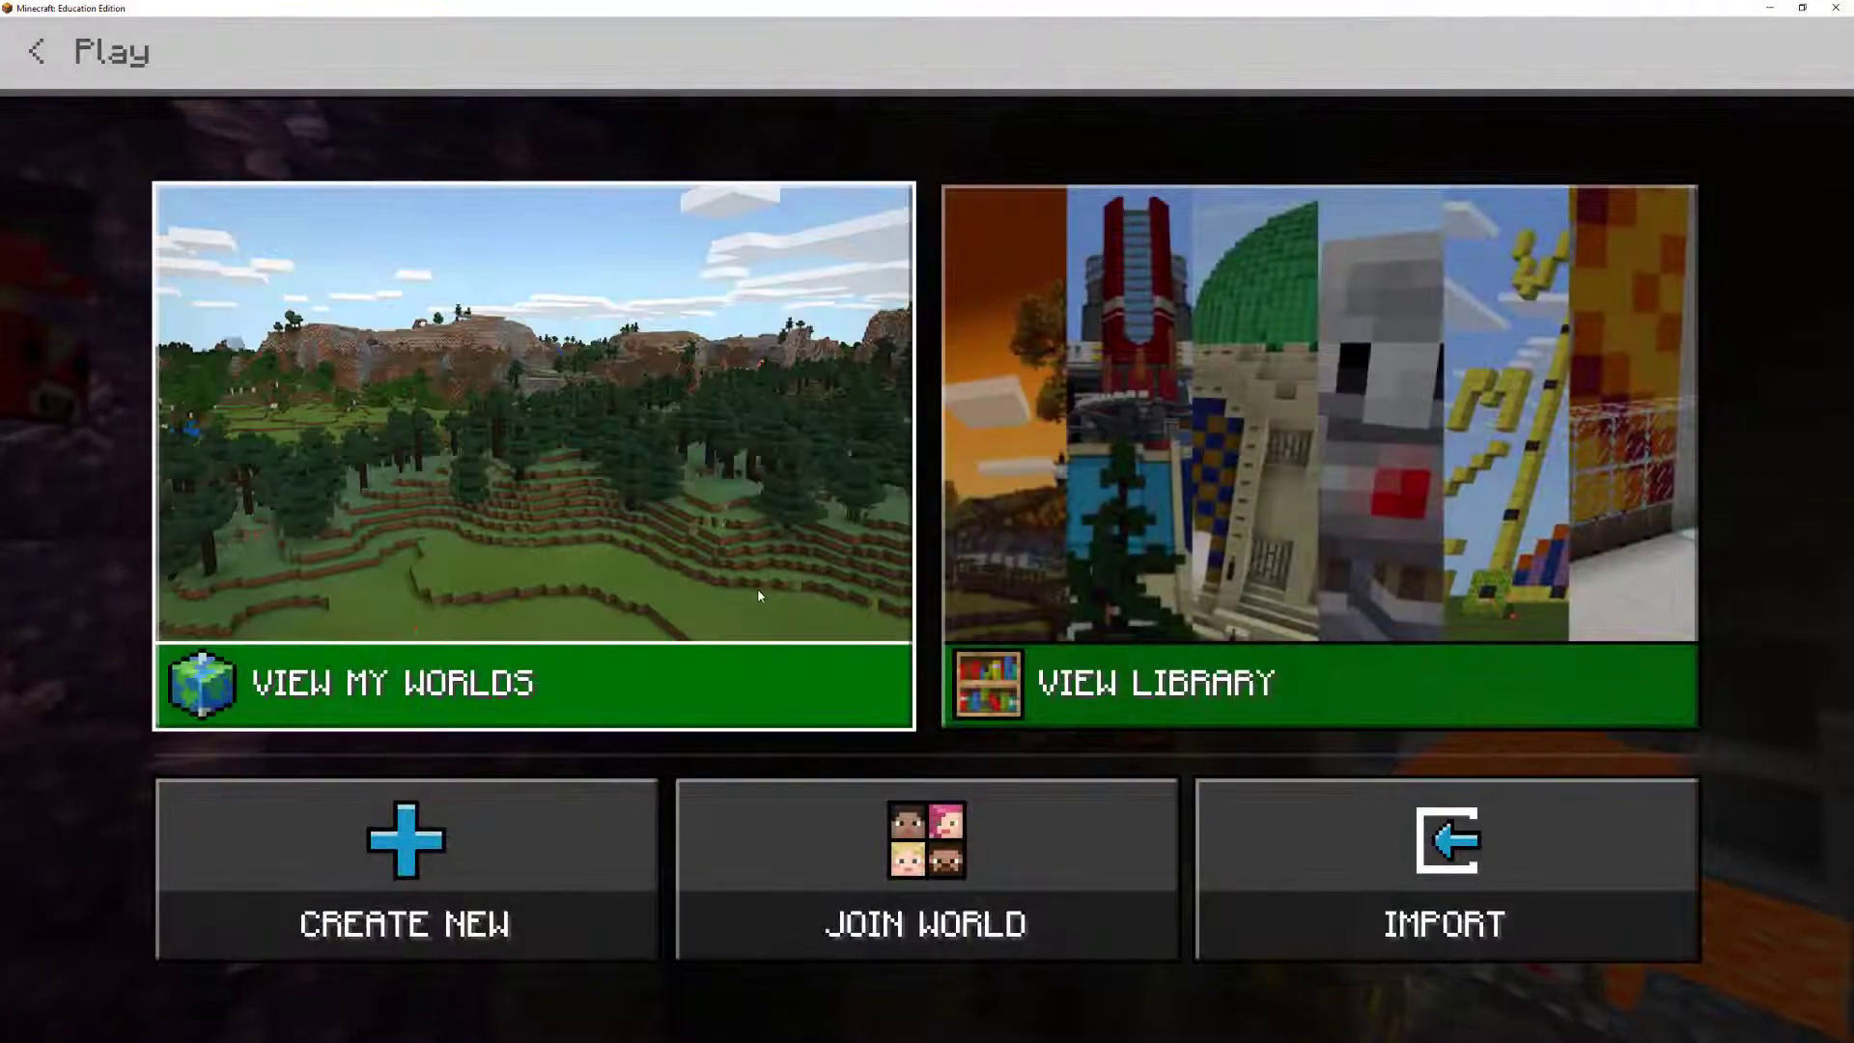
Export the newest Modified World from View My Worlds through Manage > Export.
left_click(642, 610)
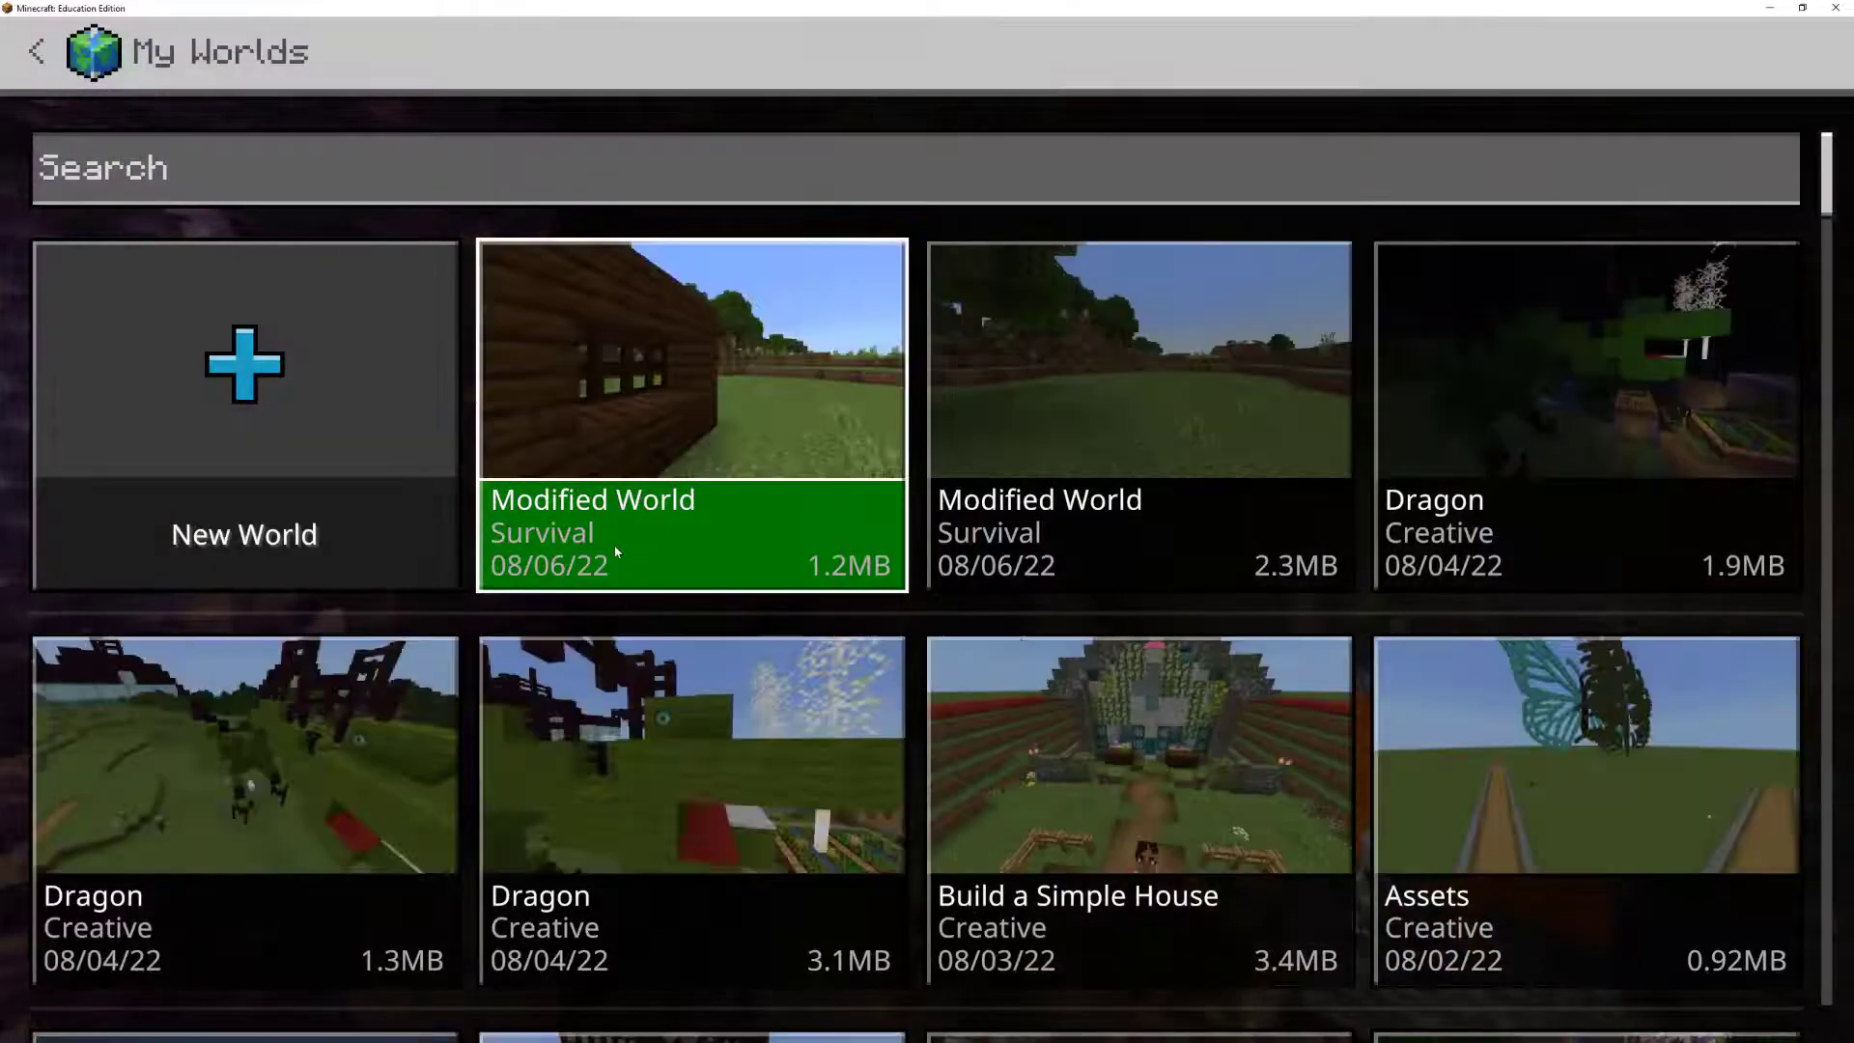
left_click(776, 449)
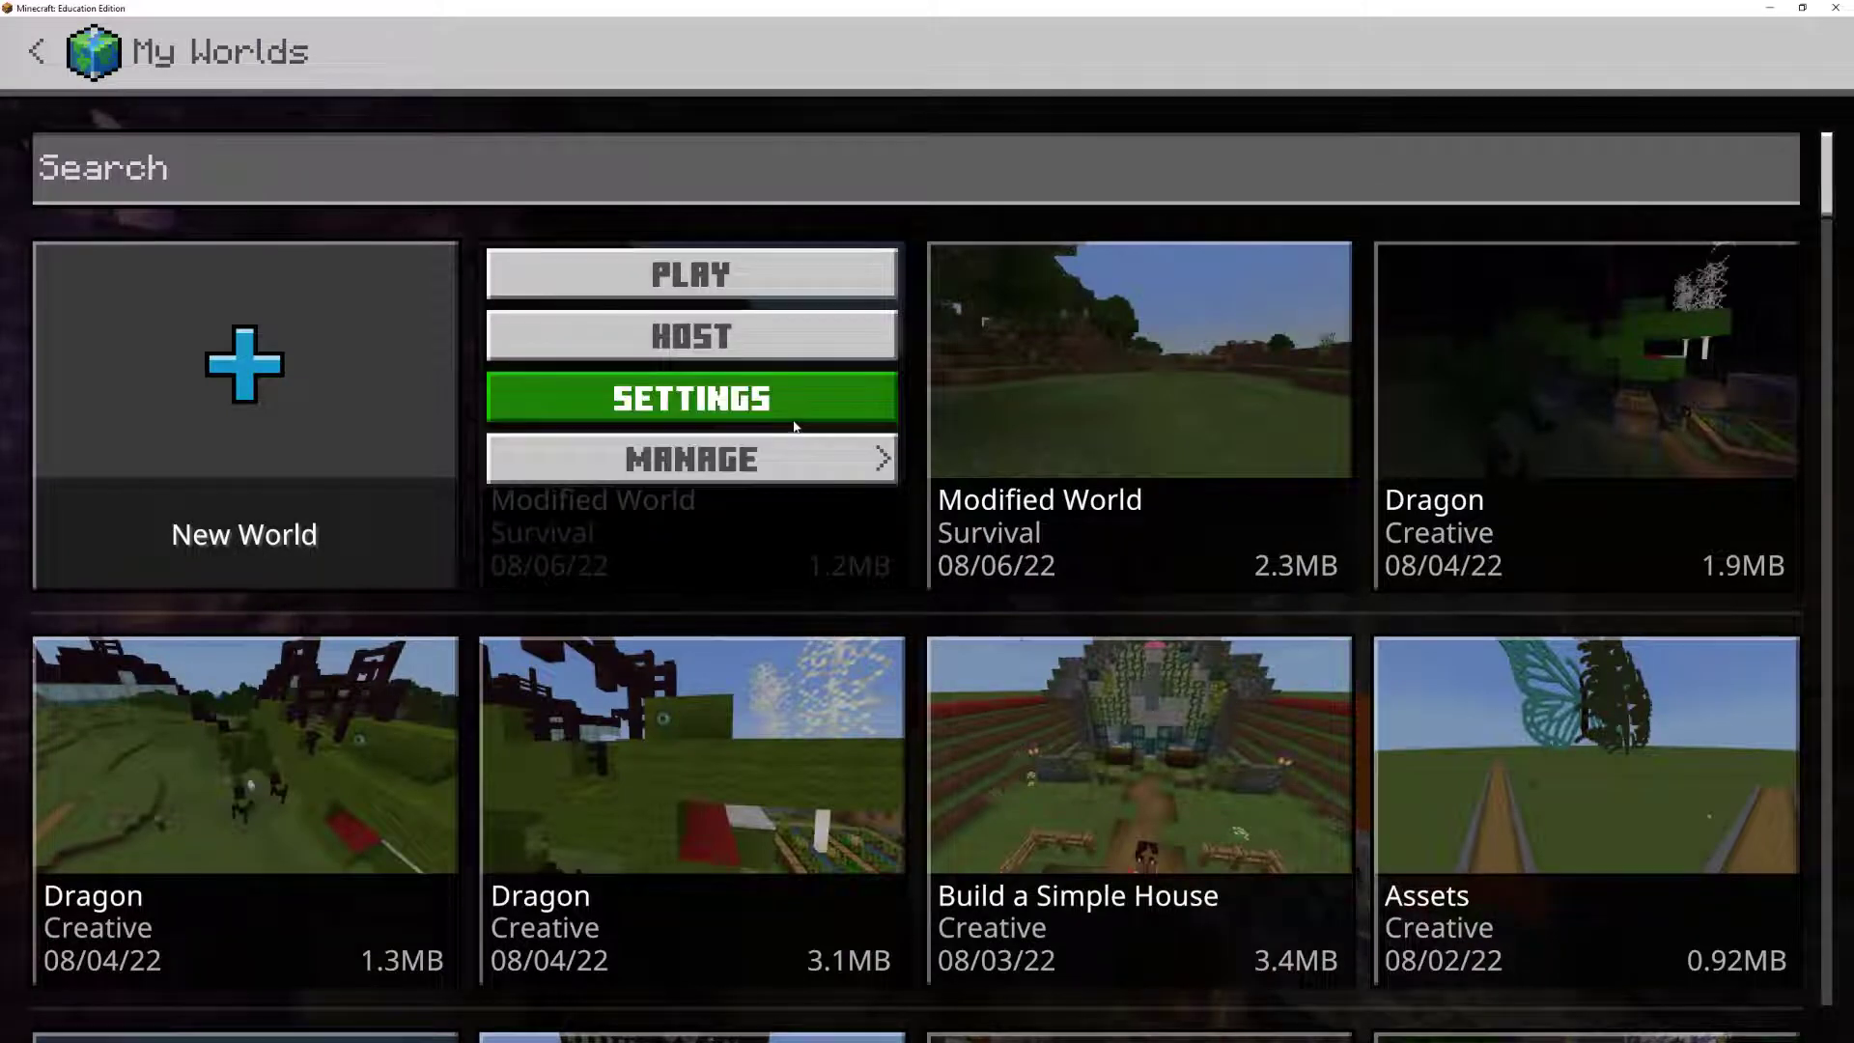
left_click(811, 472)
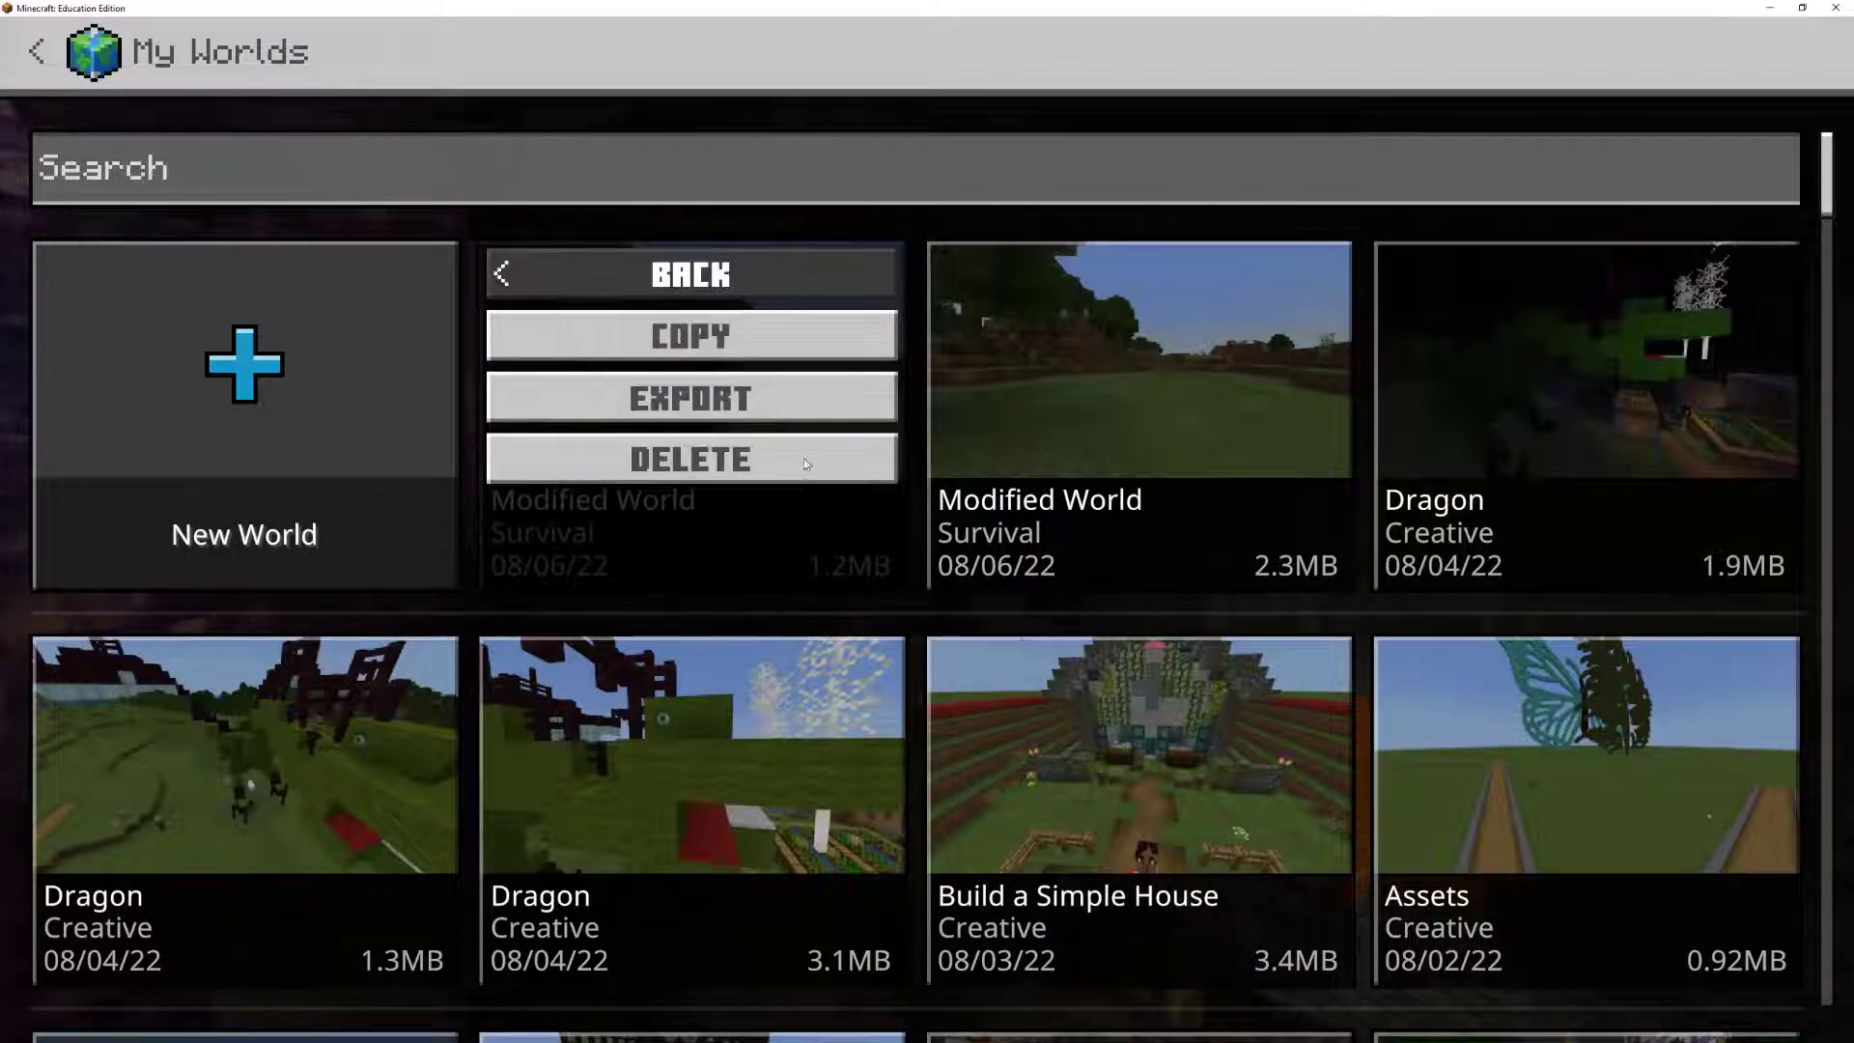
left_click(772, 414)
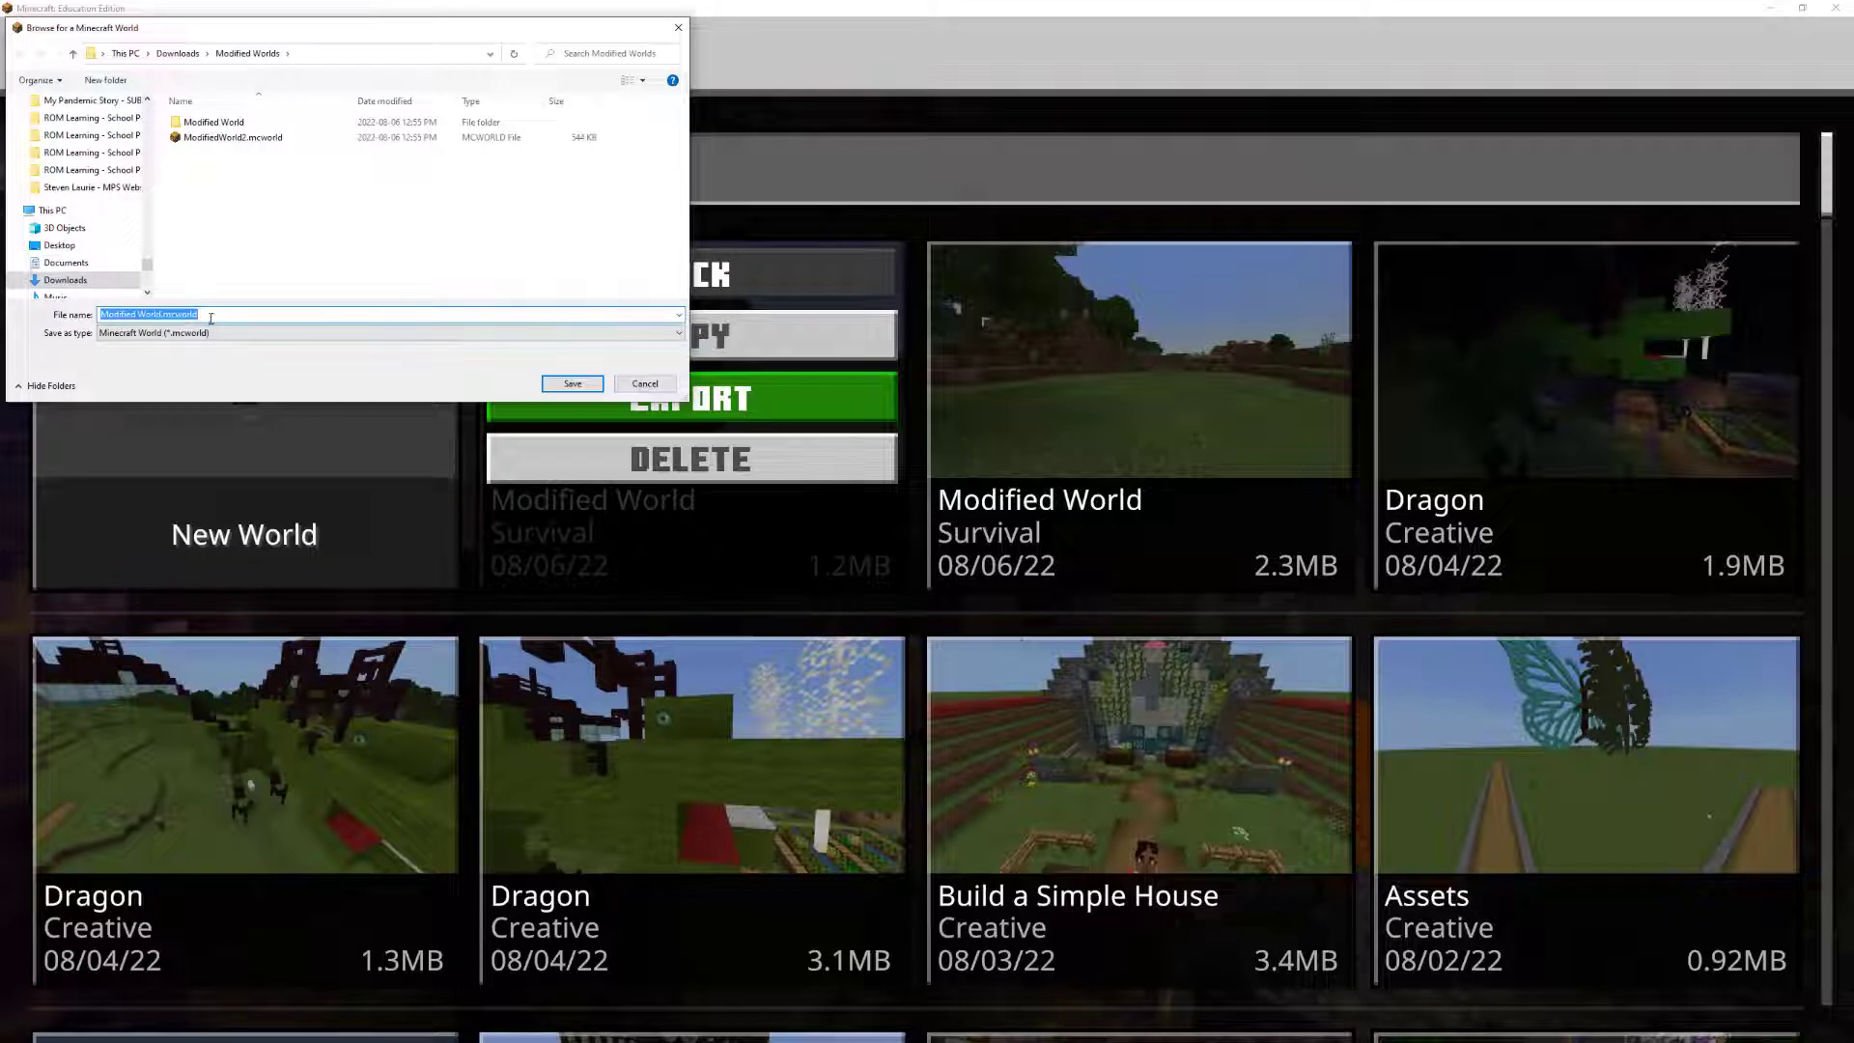